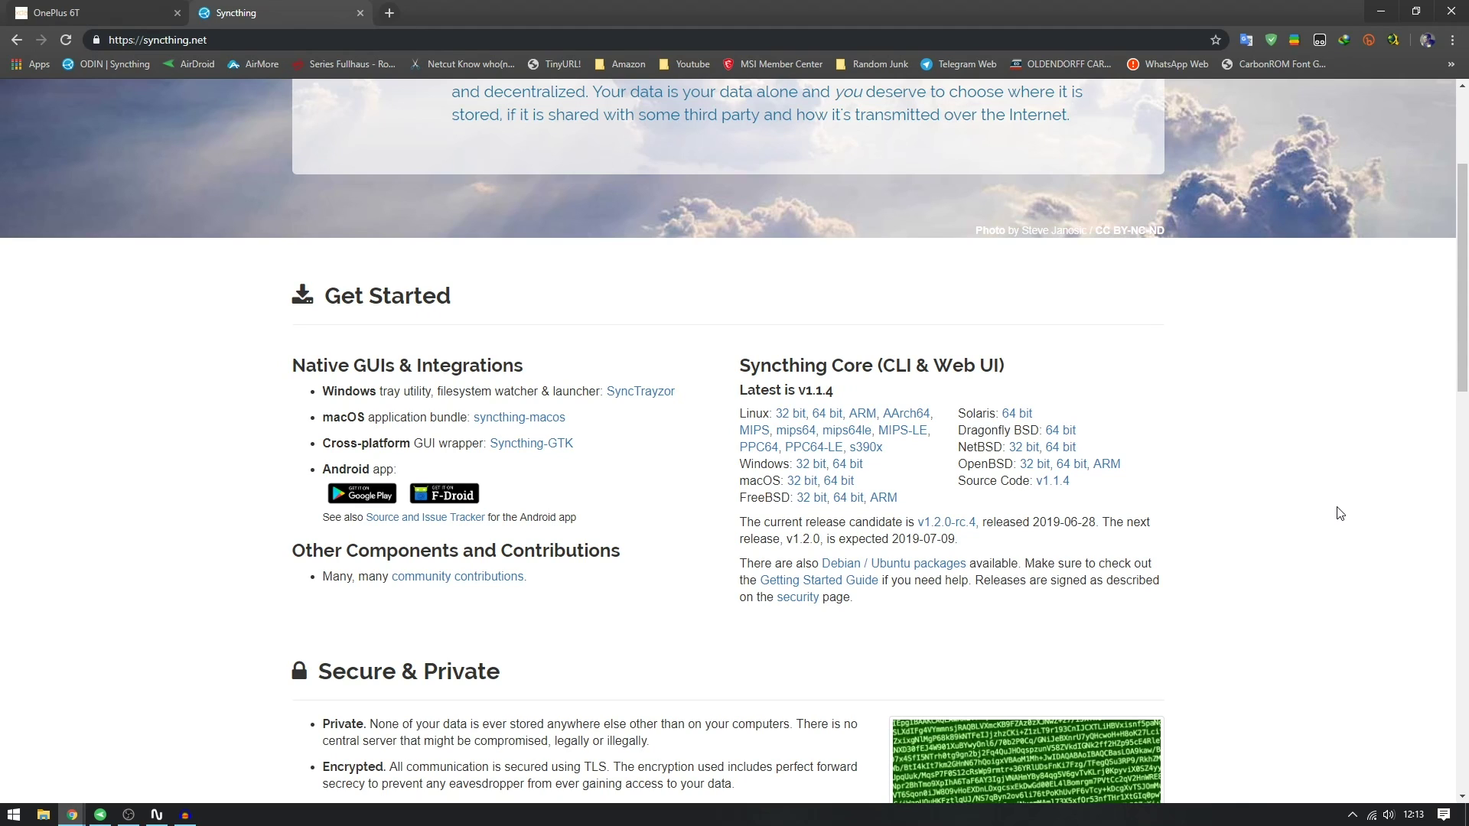
# Step: Look over the Syncthing home page and its available download options
pyautogui.scroll(3, 1336, 493)
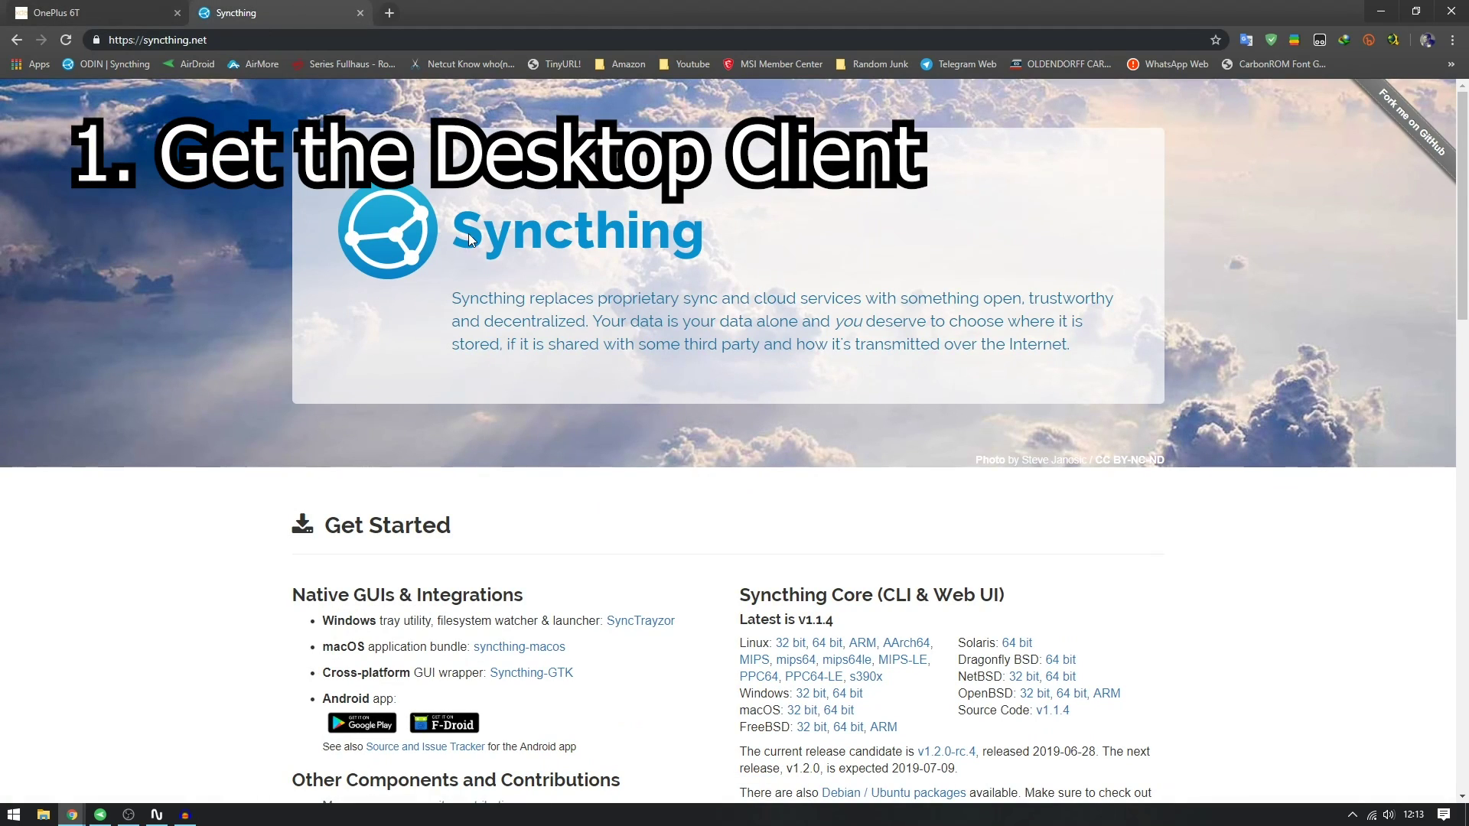
pyautogui.moveTo(146, 40); pyautogui.dragTo(218, 41)
pyautogui.click(223, 41)
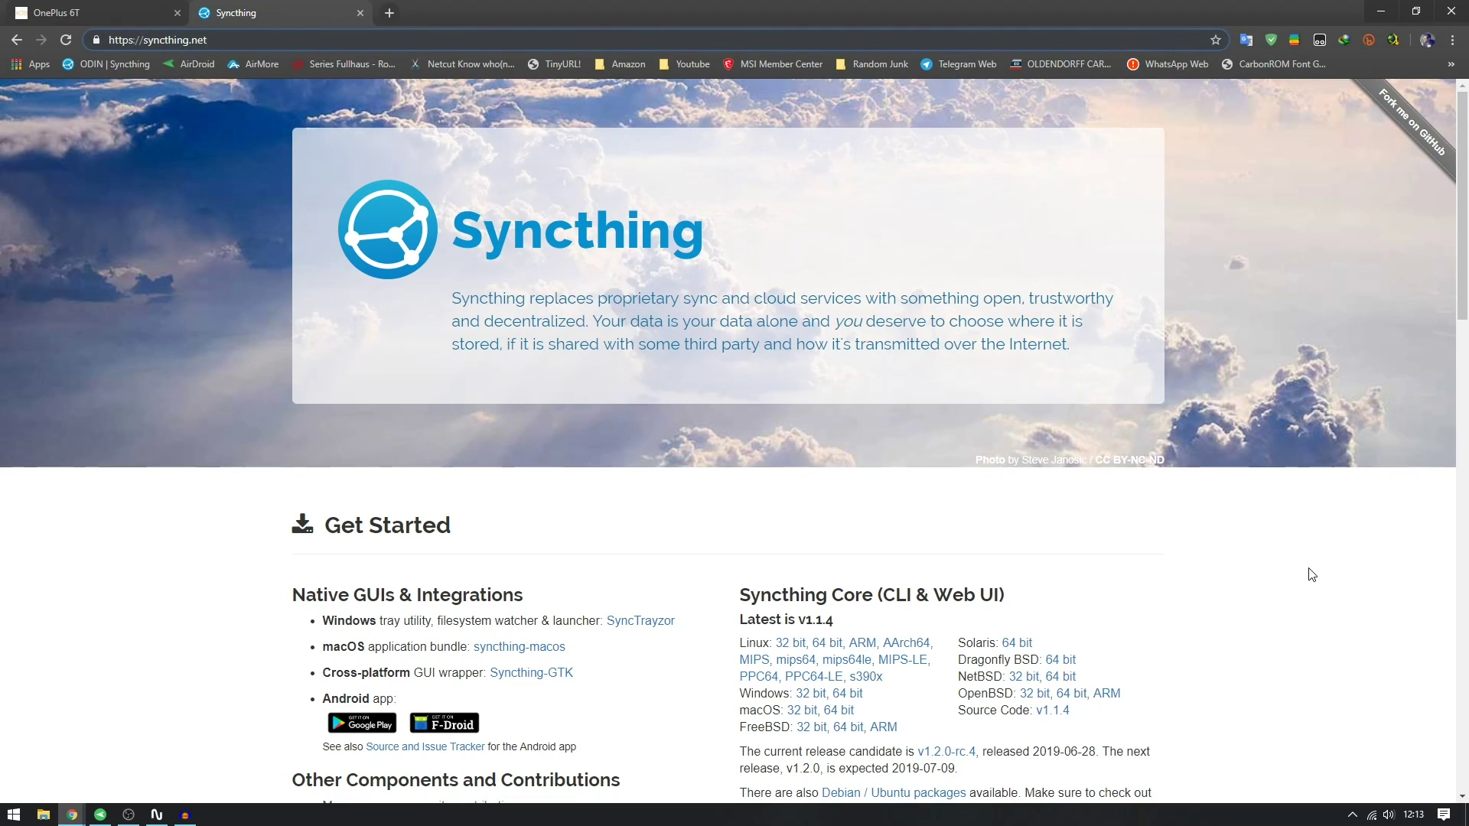
pyautogui.scroll(-2, 1303, 577)
pyautogui.scroll(2, 1303, 577)
pyautogui.scroll(-2, 1303, 578)
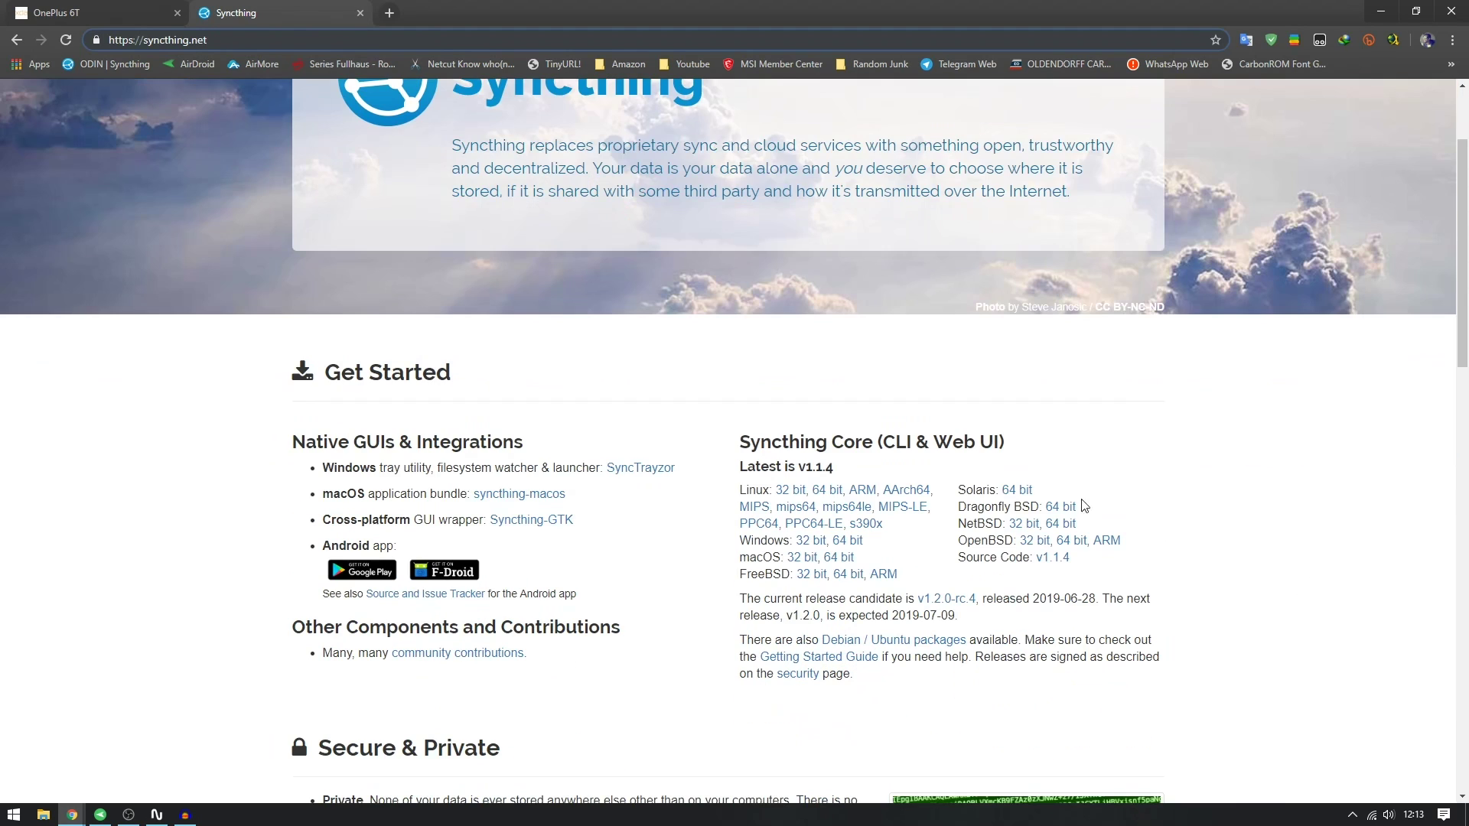
pyautogui.middleClick(828, 492)
pyautogui.click(388, 11)
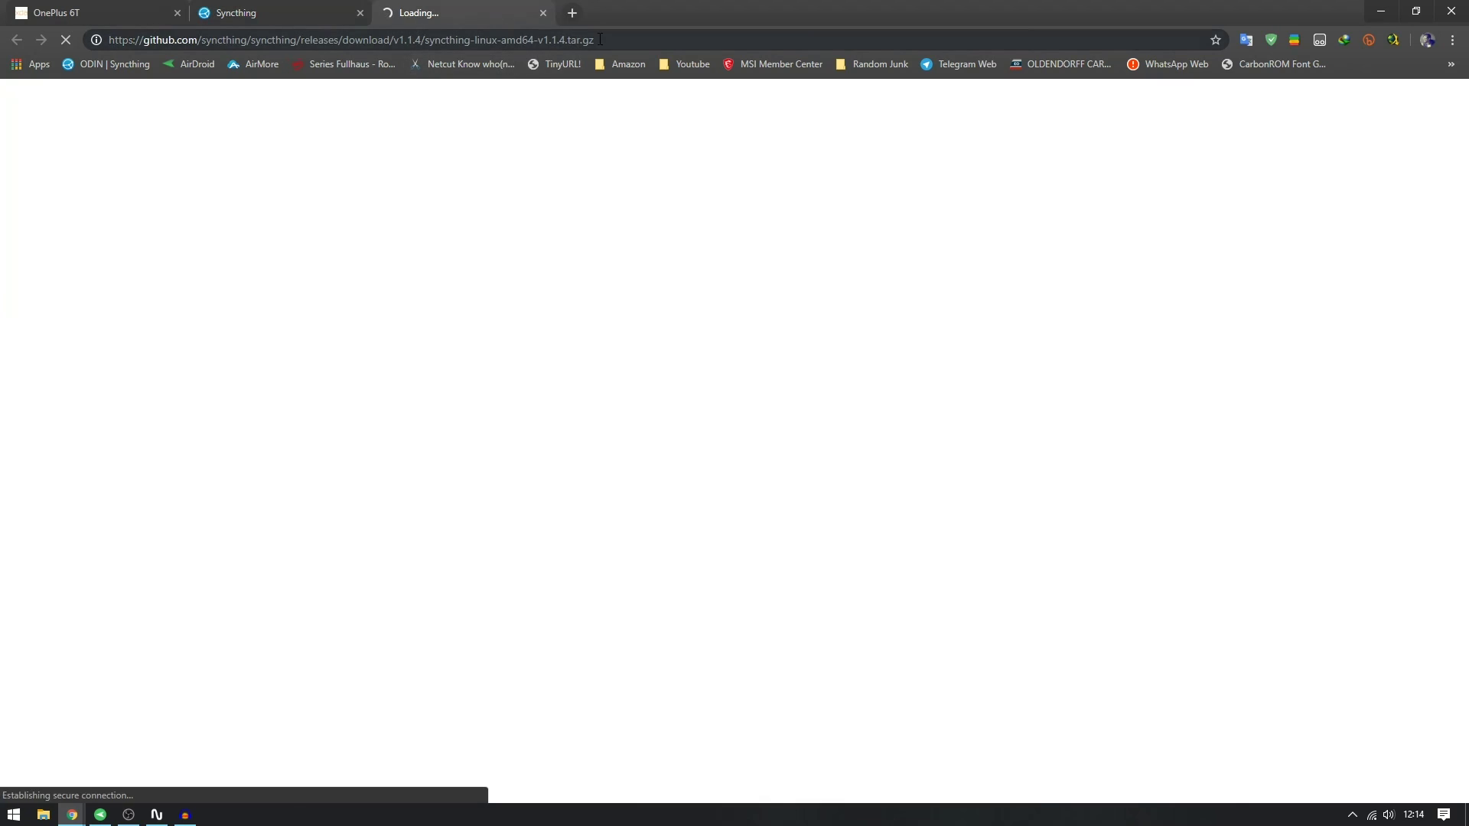
pyautogui.click(827, 477)
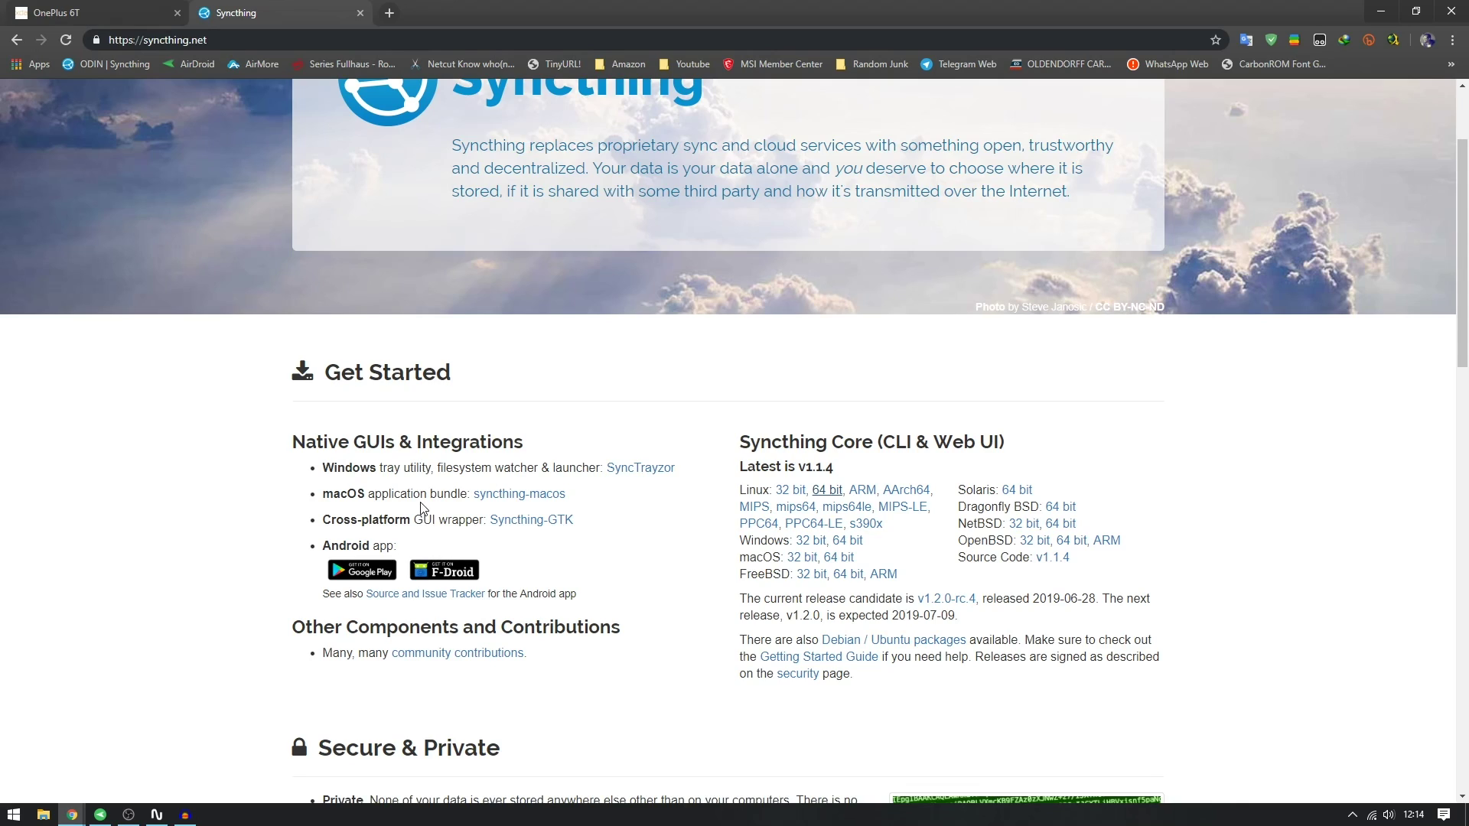
# Step: Open the SyncTrayzor release page for Windows and examine its installation notes and downloadable assets
pyautogui.click(628, 474)
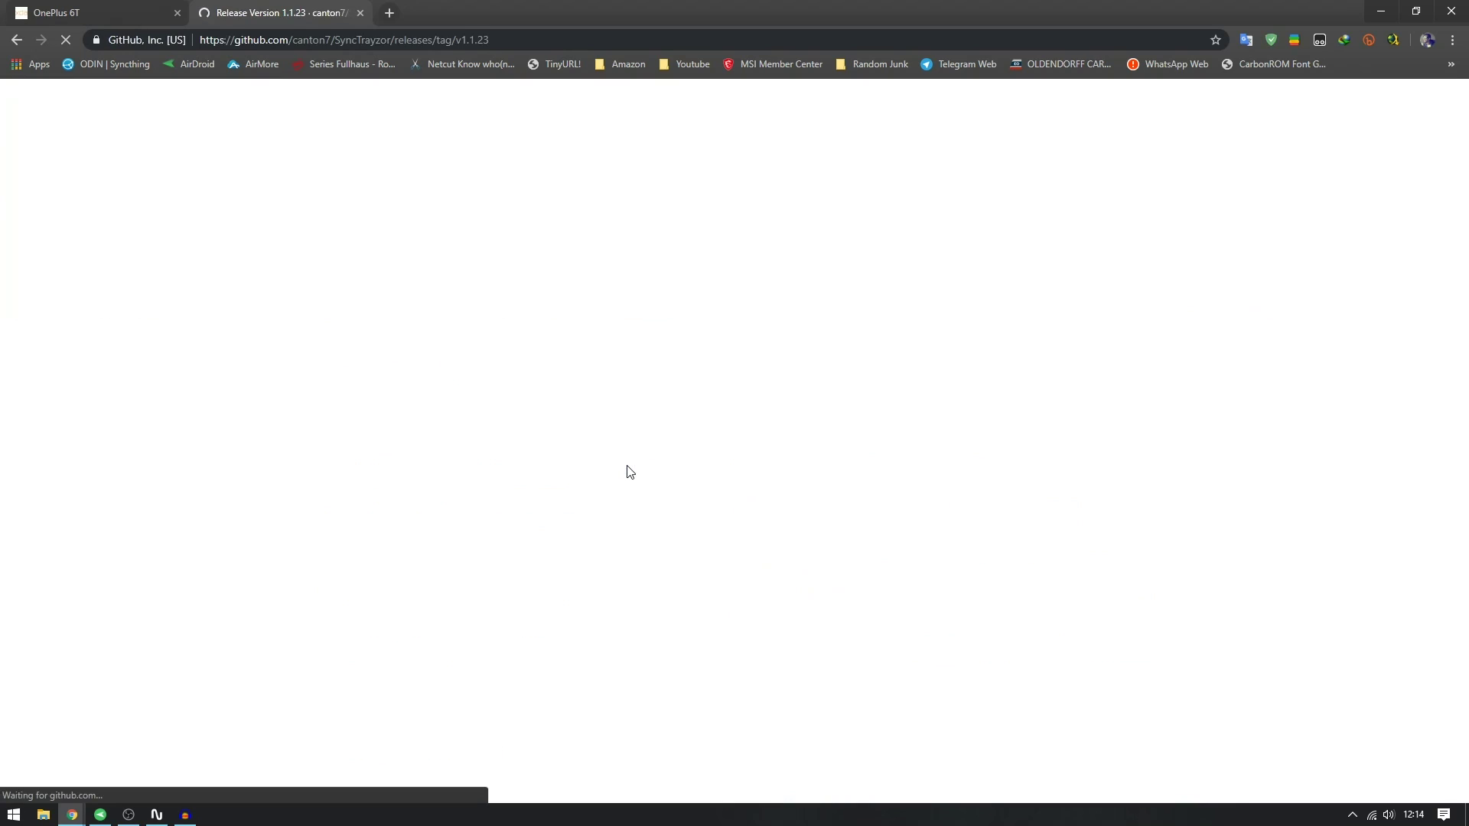
pyautogui.scroll(-7, 780, 507)
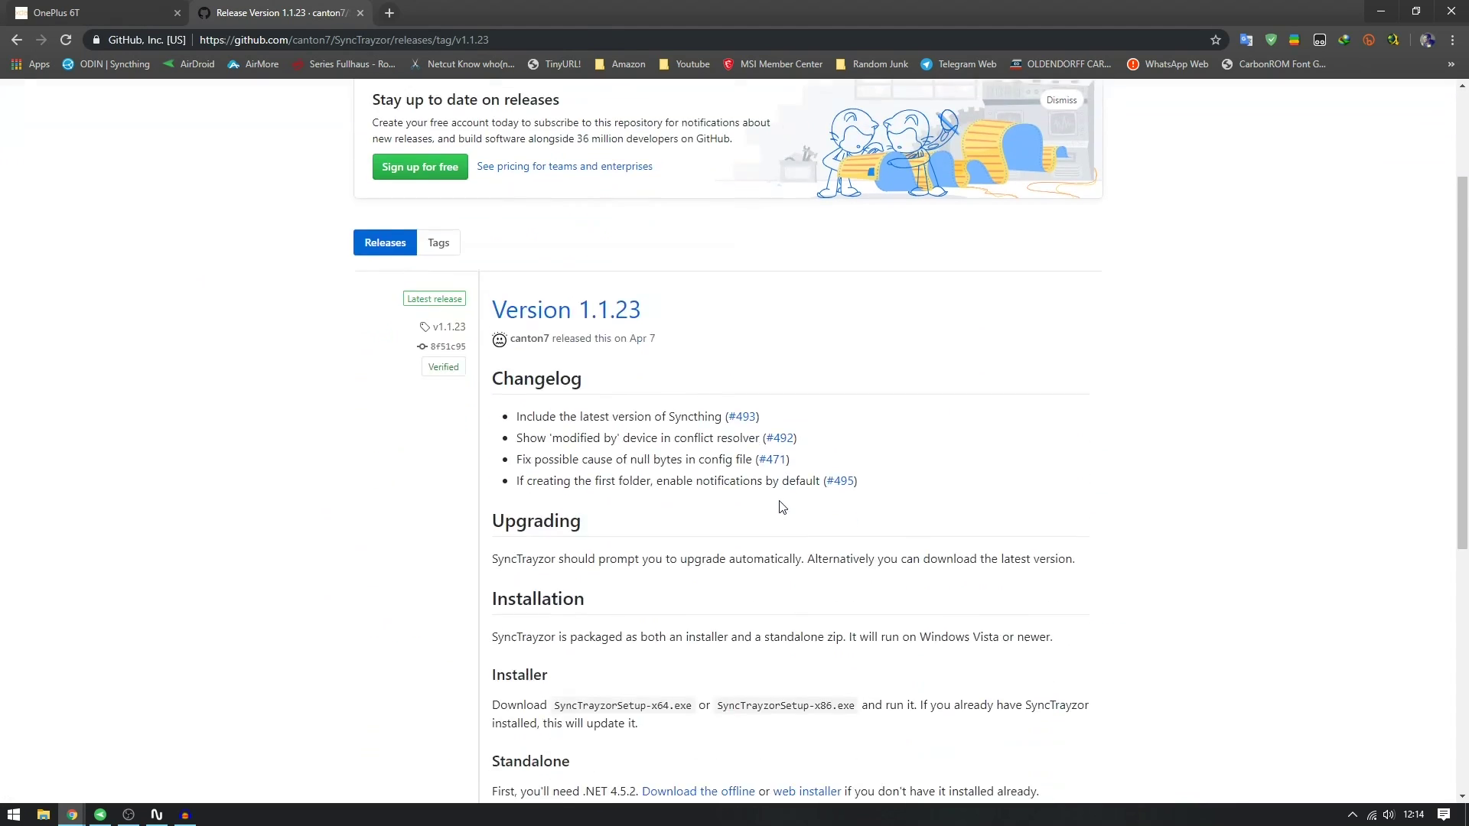
pyautogui.scroll(-1, 781, 507)
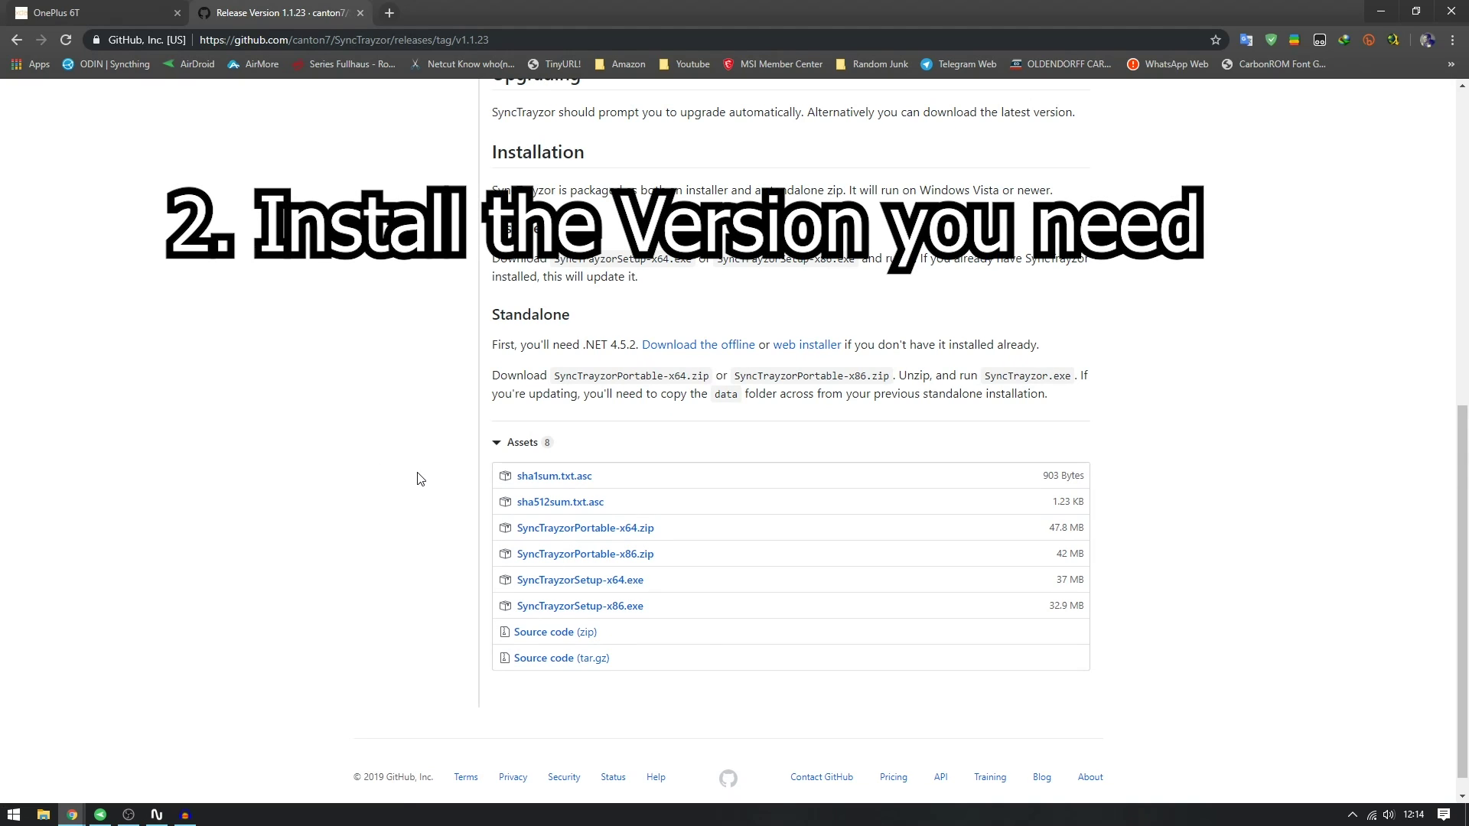
pyautogui.scroll(5, 420, 479)
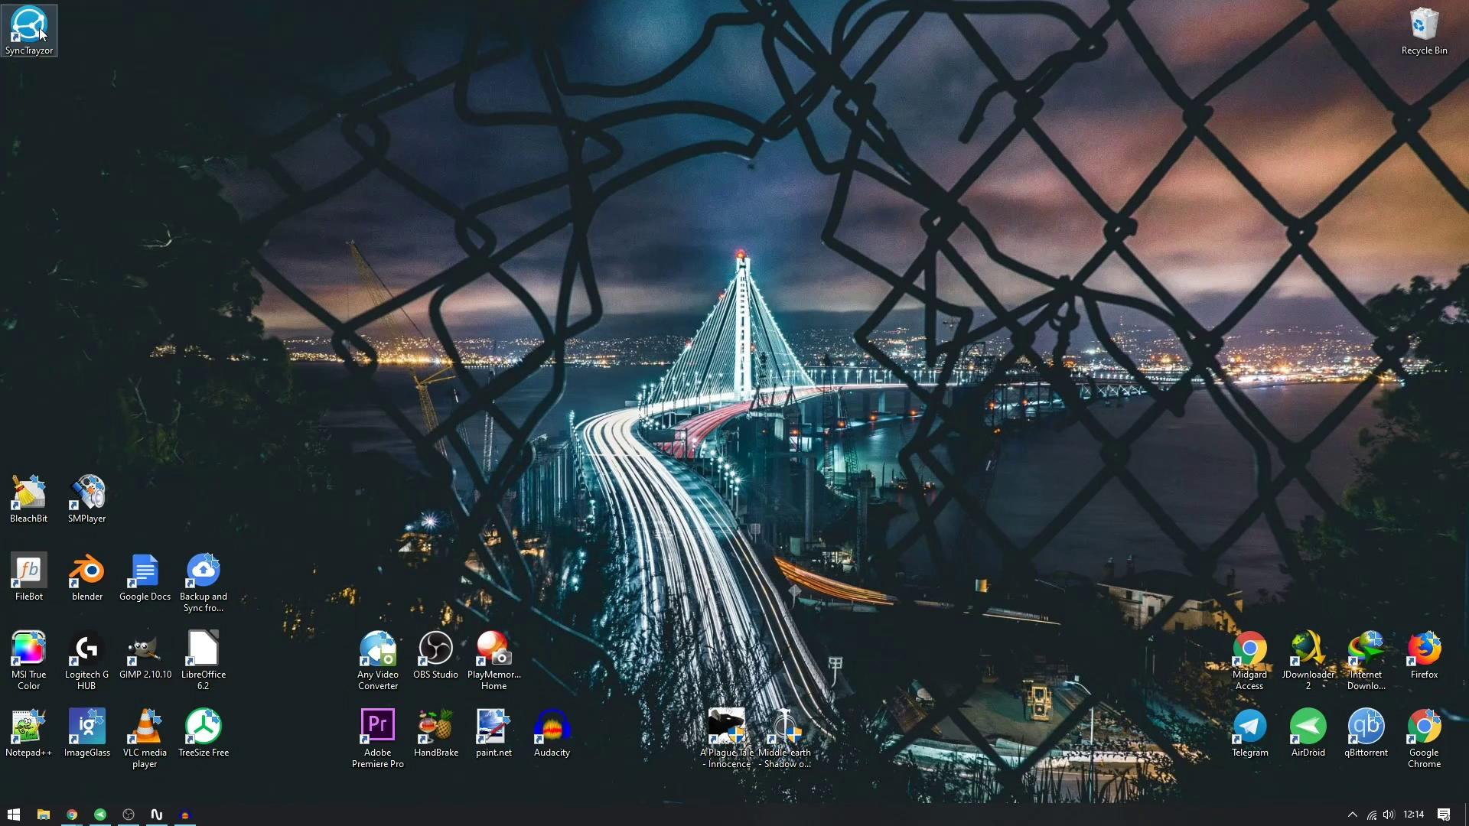
# Step: Launch SyncTrayzor from the desktop and check the computer's device name and Syncthing version
pyautogui.click(30, 34)
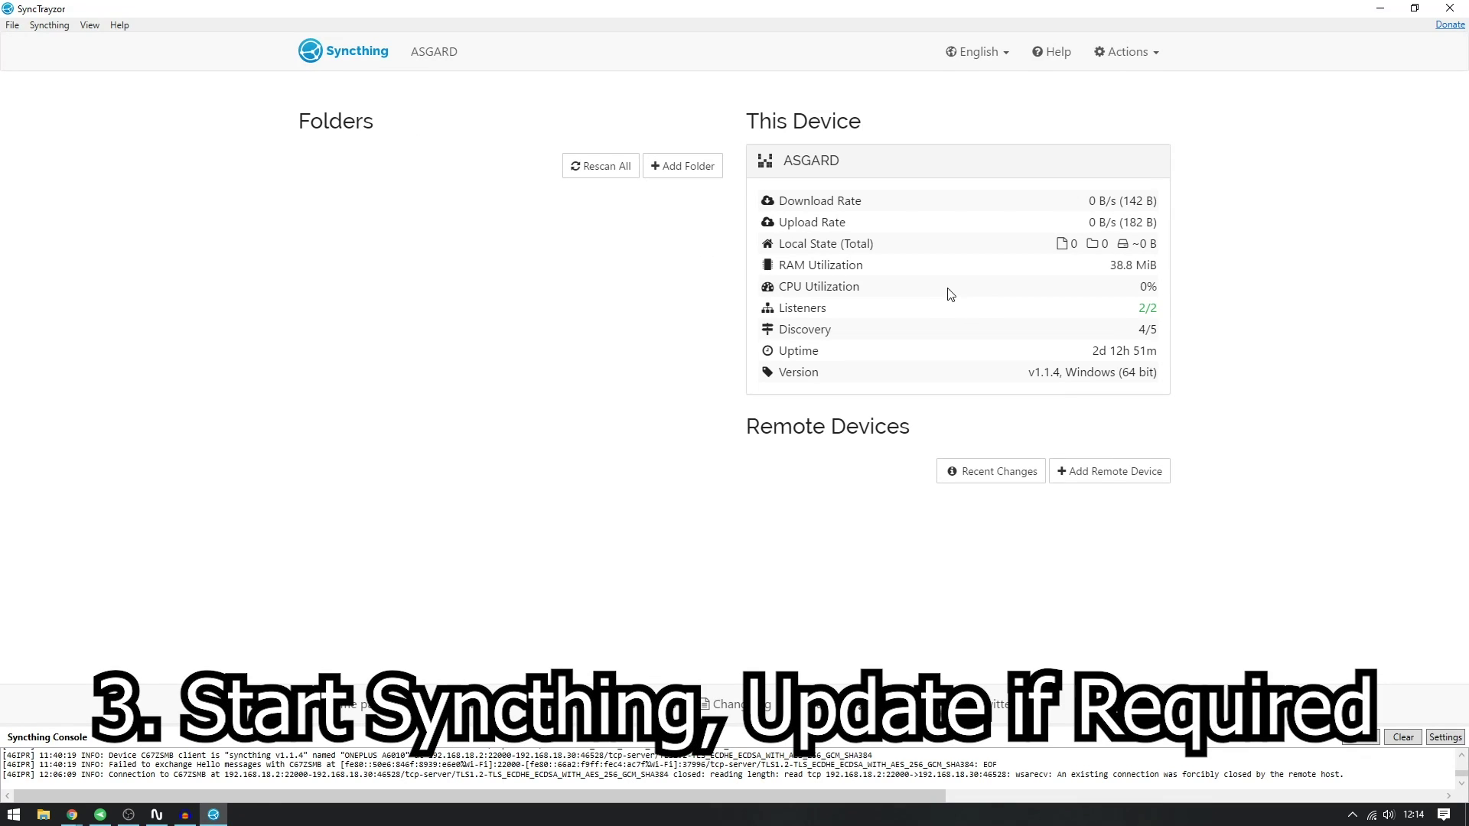
pyautogui.moveTo(413, 55); pyautogui.dragTo(459, 59)
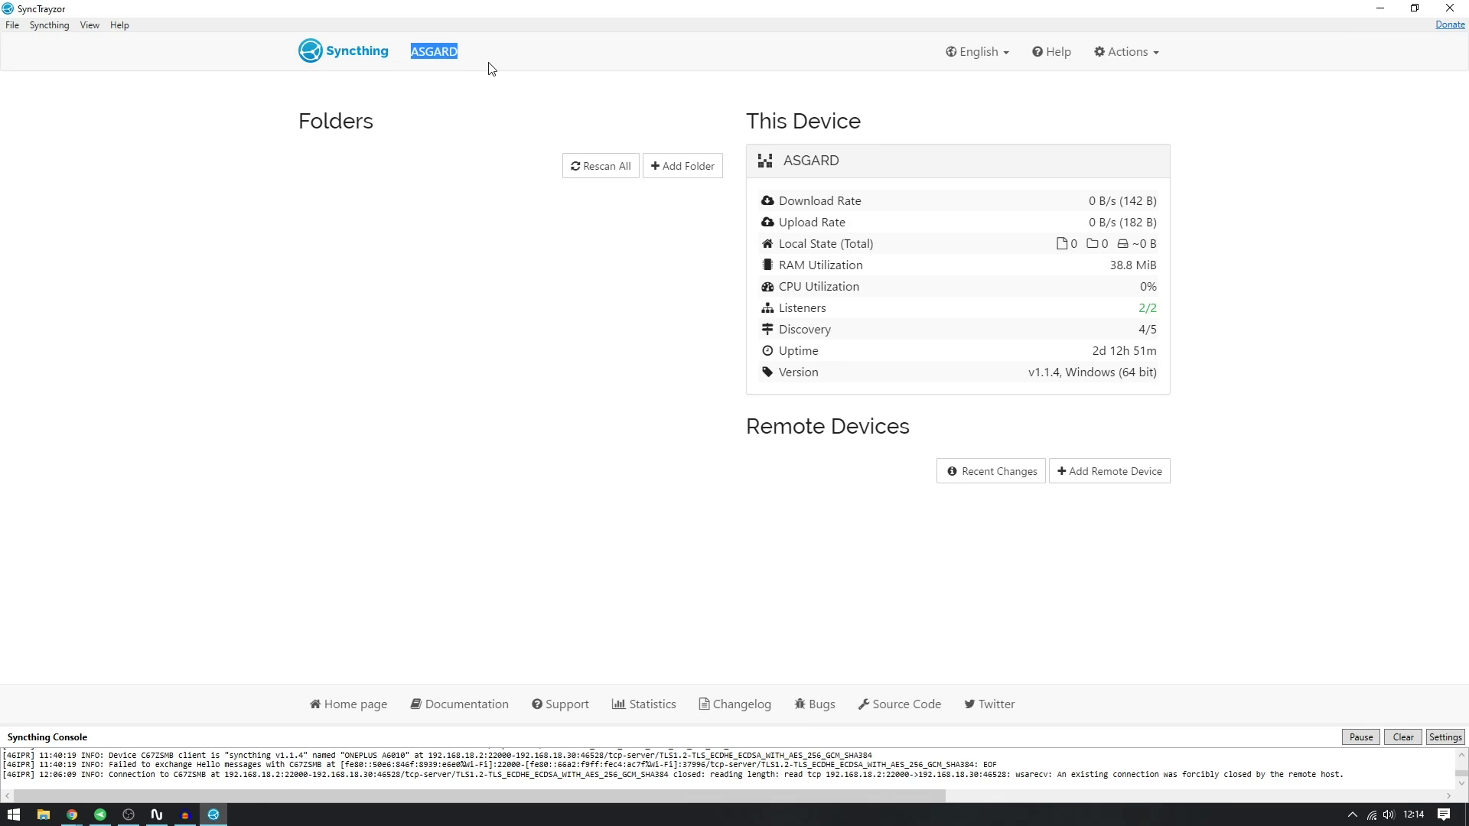
pyautogui.moveTo(1033, 374); pyautogui.dragTo(1069, 381)
pyautogui.click(1075, 378)
# Step: Switch to the AirMirror phone window, find Syncthing in the Play Store and open the app
pyautogui.click(100, 814)
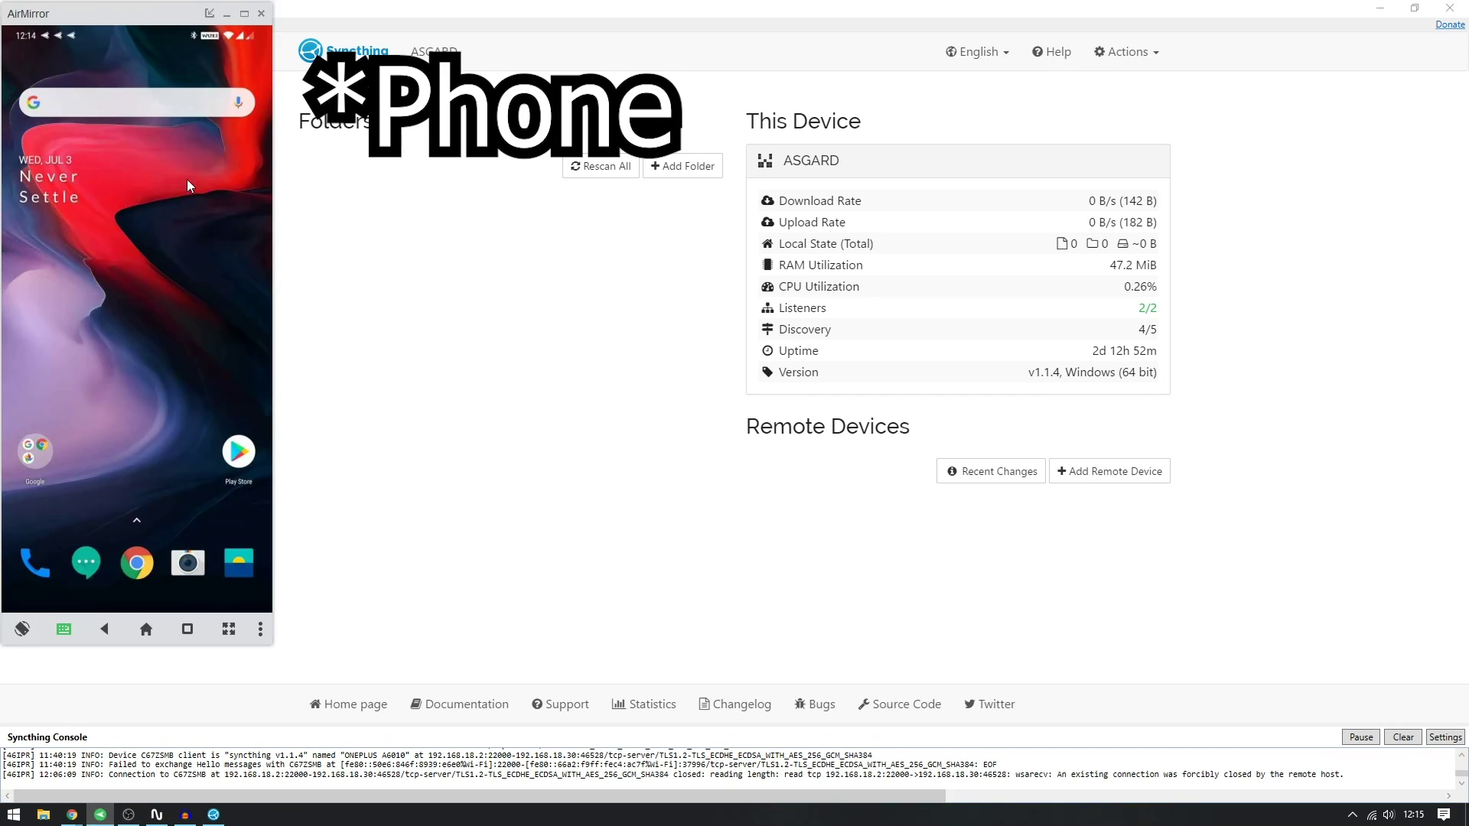
pyautogui.click(240, 459)
pyautogui.click(115, 89)
pyautogui.write('syncthing')
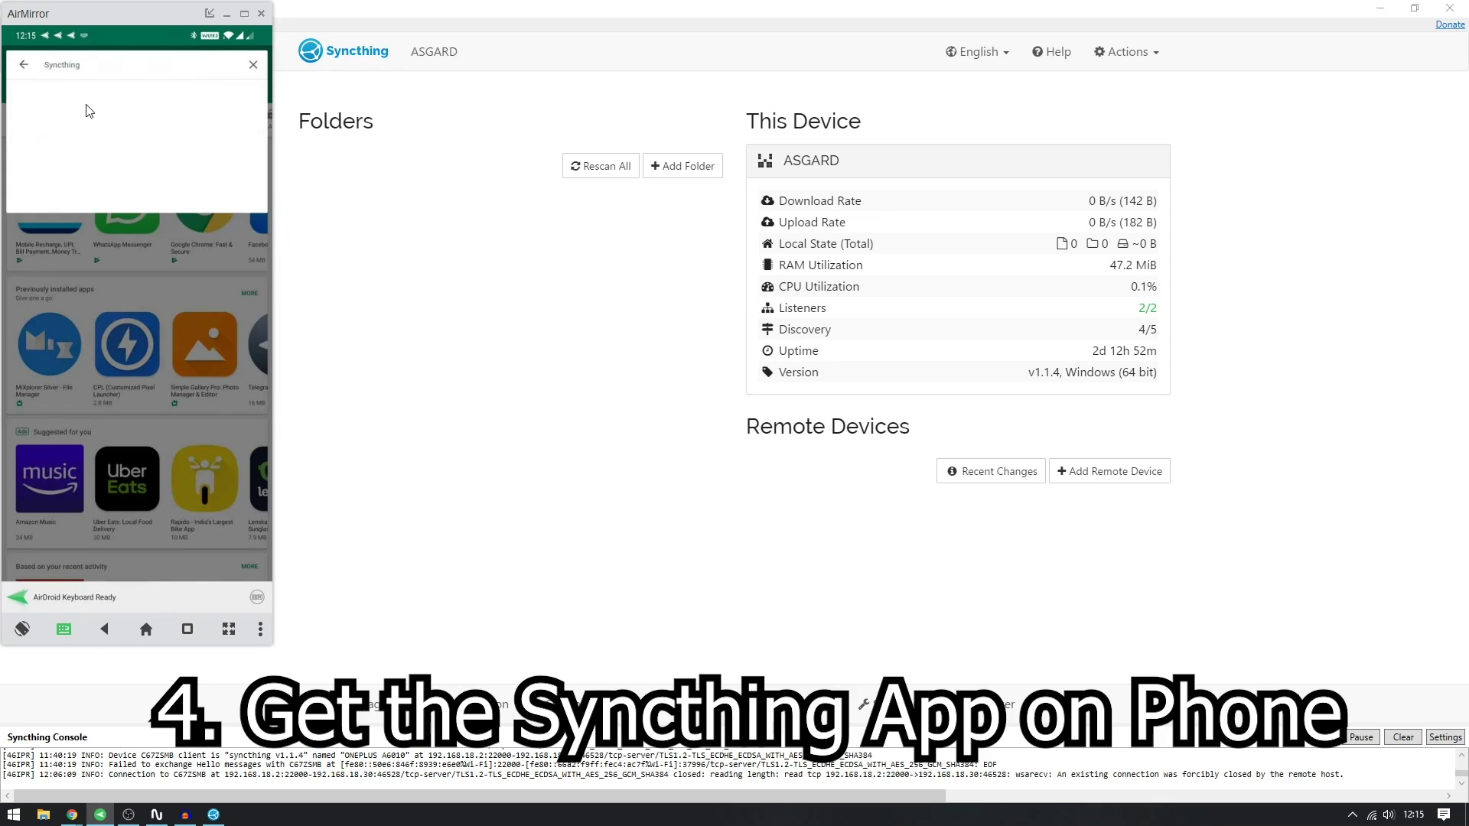
pyautogui.click(86, 105)
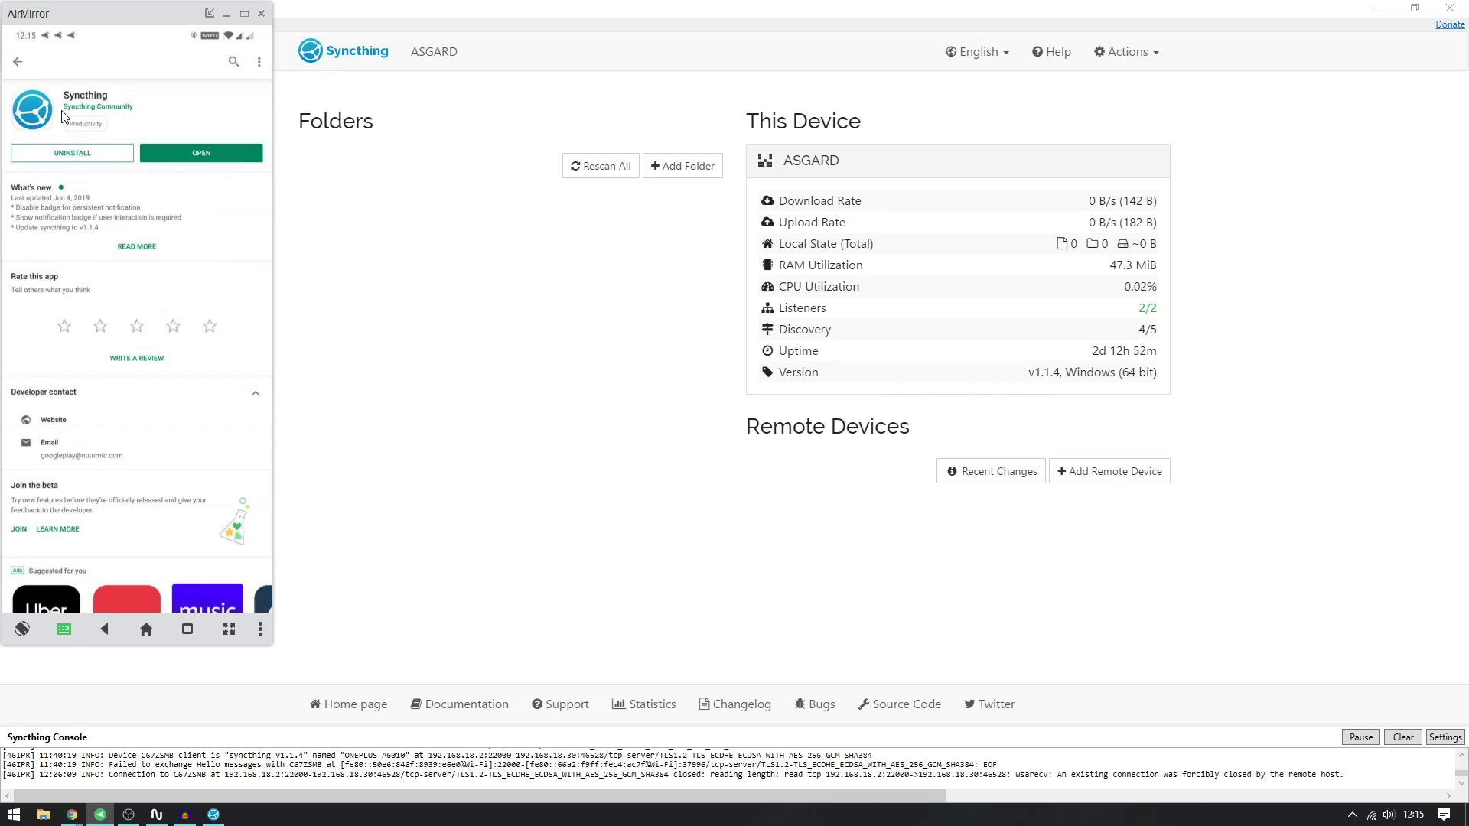
pyautogui.click(191, 157)
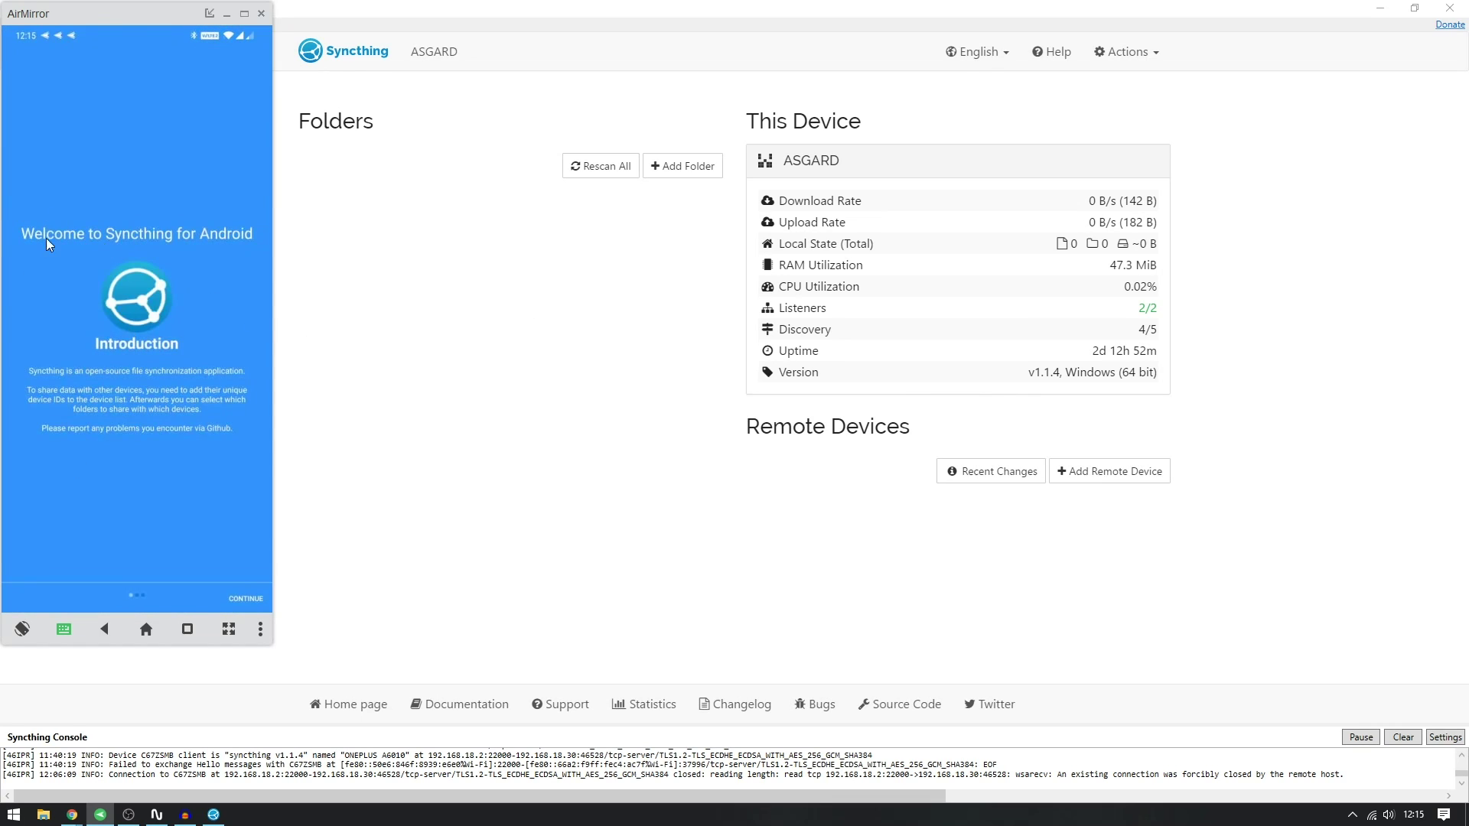
# Step: Complete Syncthing's welcome screens on the phone, granting it storage permission
pyautogui.click(239, 598)
pyautogui.click(113, 354)
pyautogui.click(205, 354)
pyautogui.click(246, 600)
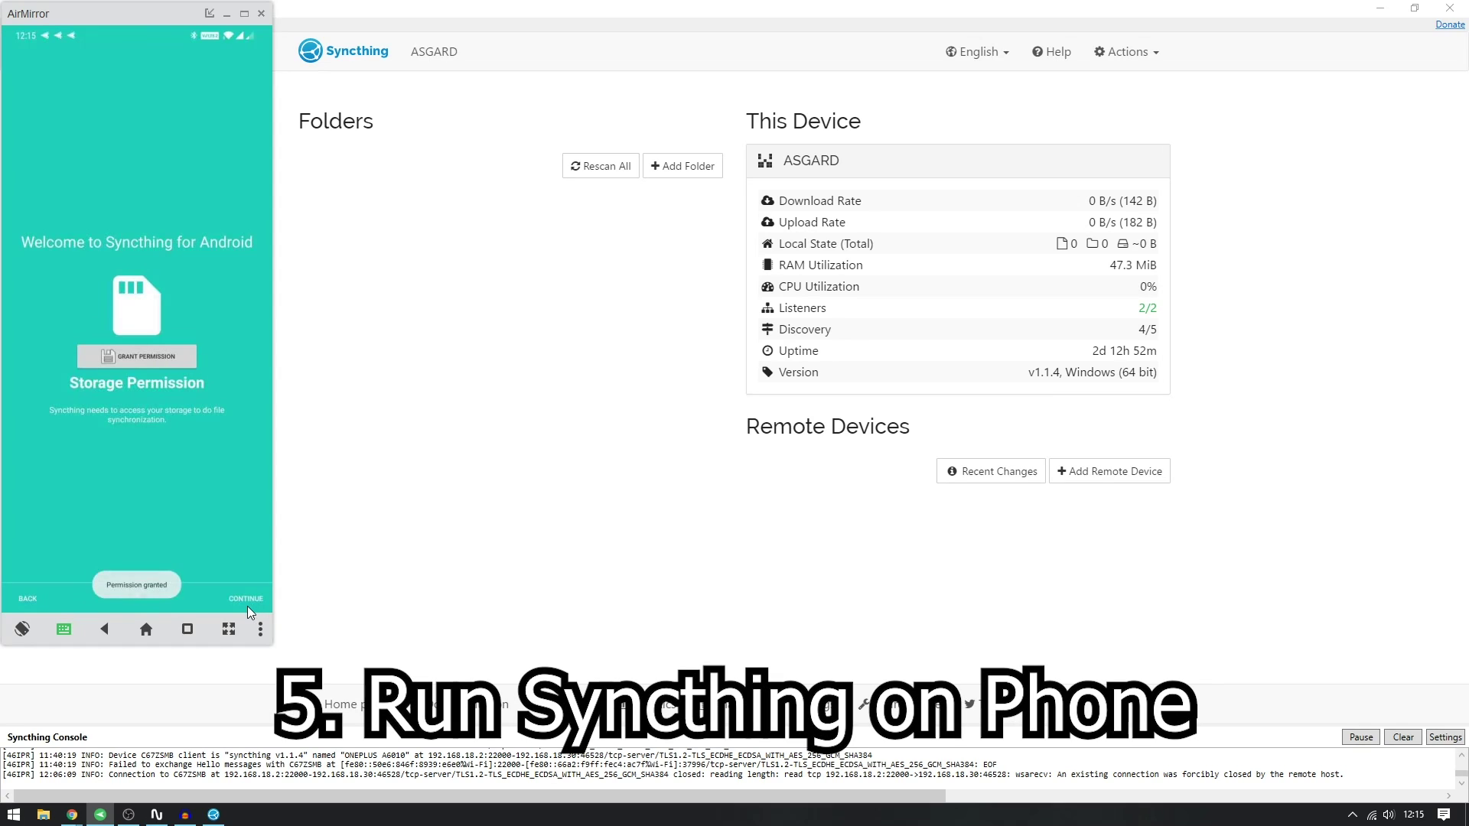
pyautogui.click(245, 598)
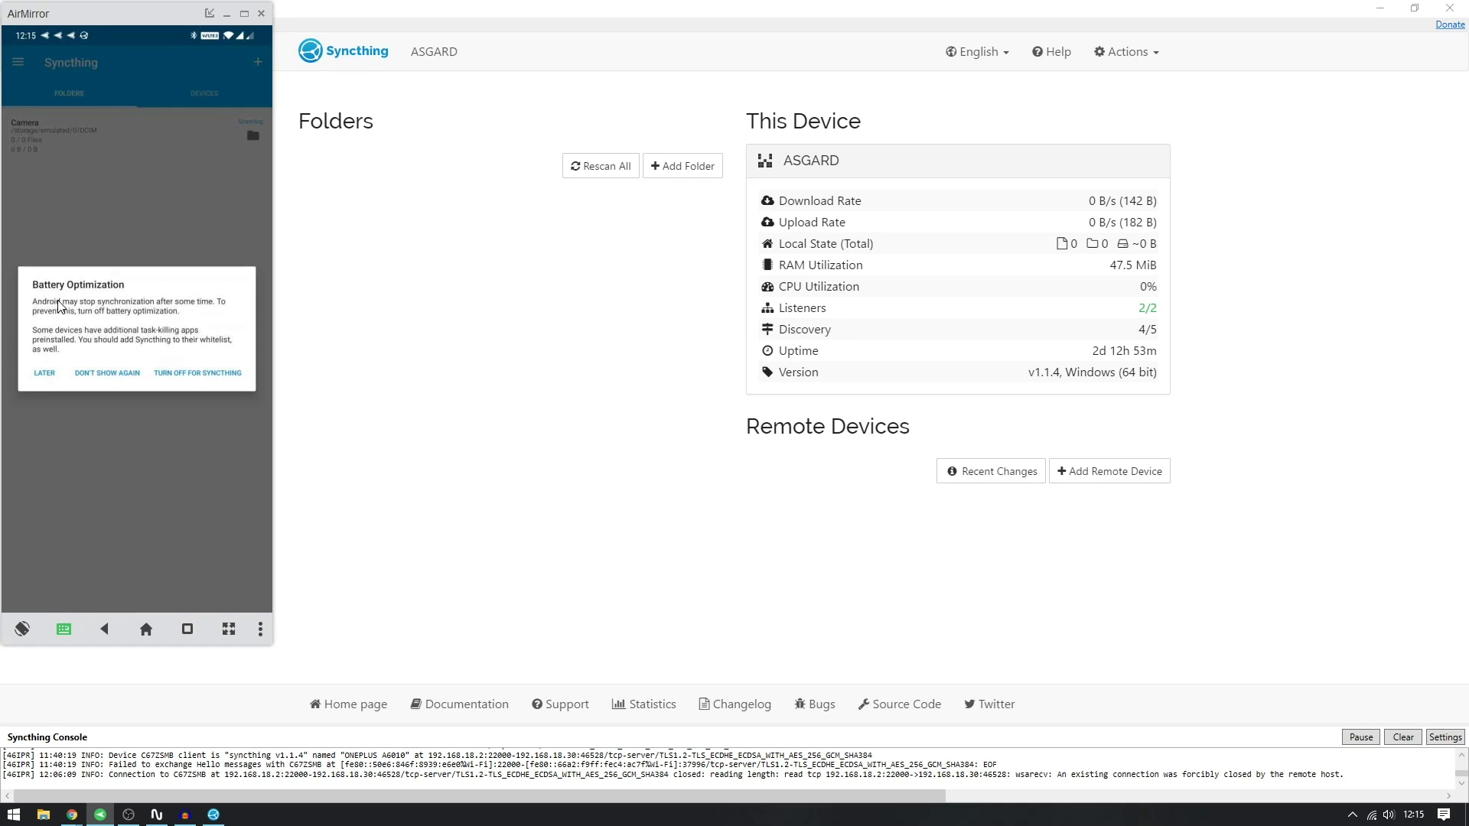
# Step: Dismiss the battery optimization notice and delete the default Camera folder from Syncthing on the phone
pyautogui.click(40, 135)
pyautogui.click(39, 136)
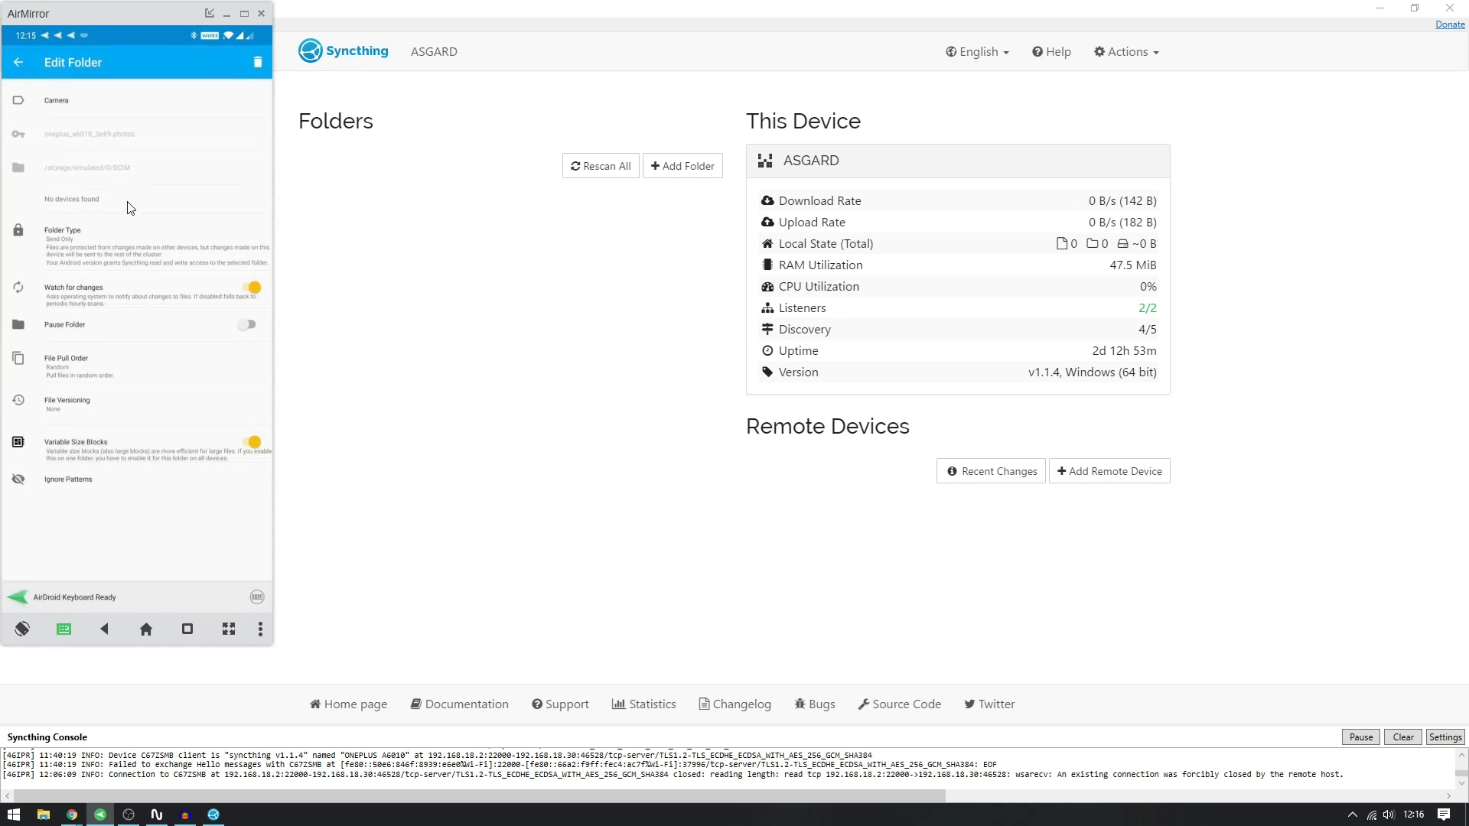
pyautogui.click(259, 62)
pyautogui.click(226, 356)
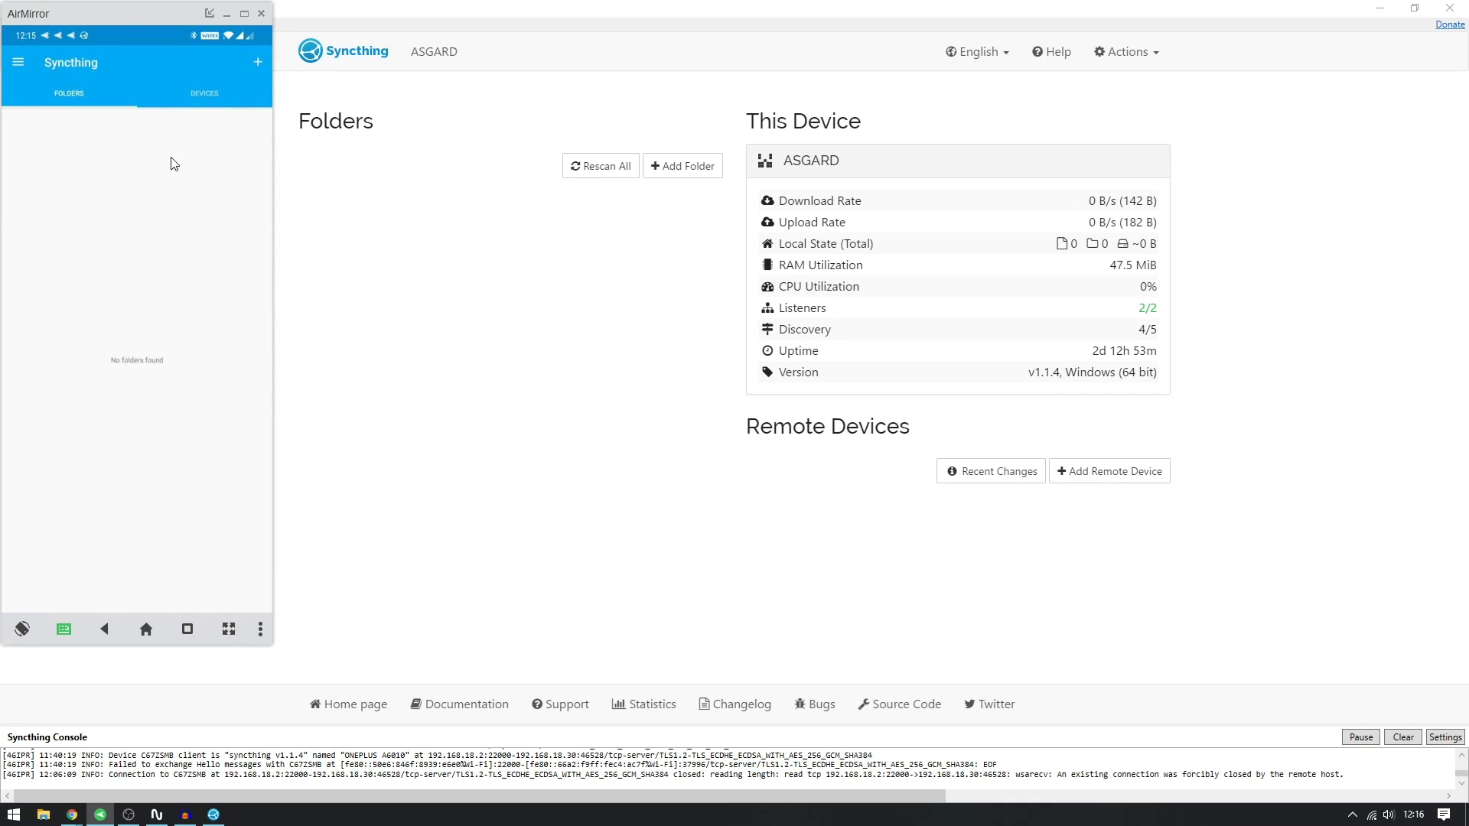
# Step: Arrange the SyncTrayzor window beside the phone mirror so that both are fully visible
pyautogui.click(744, 59)
pyautogui.press('super+Right')
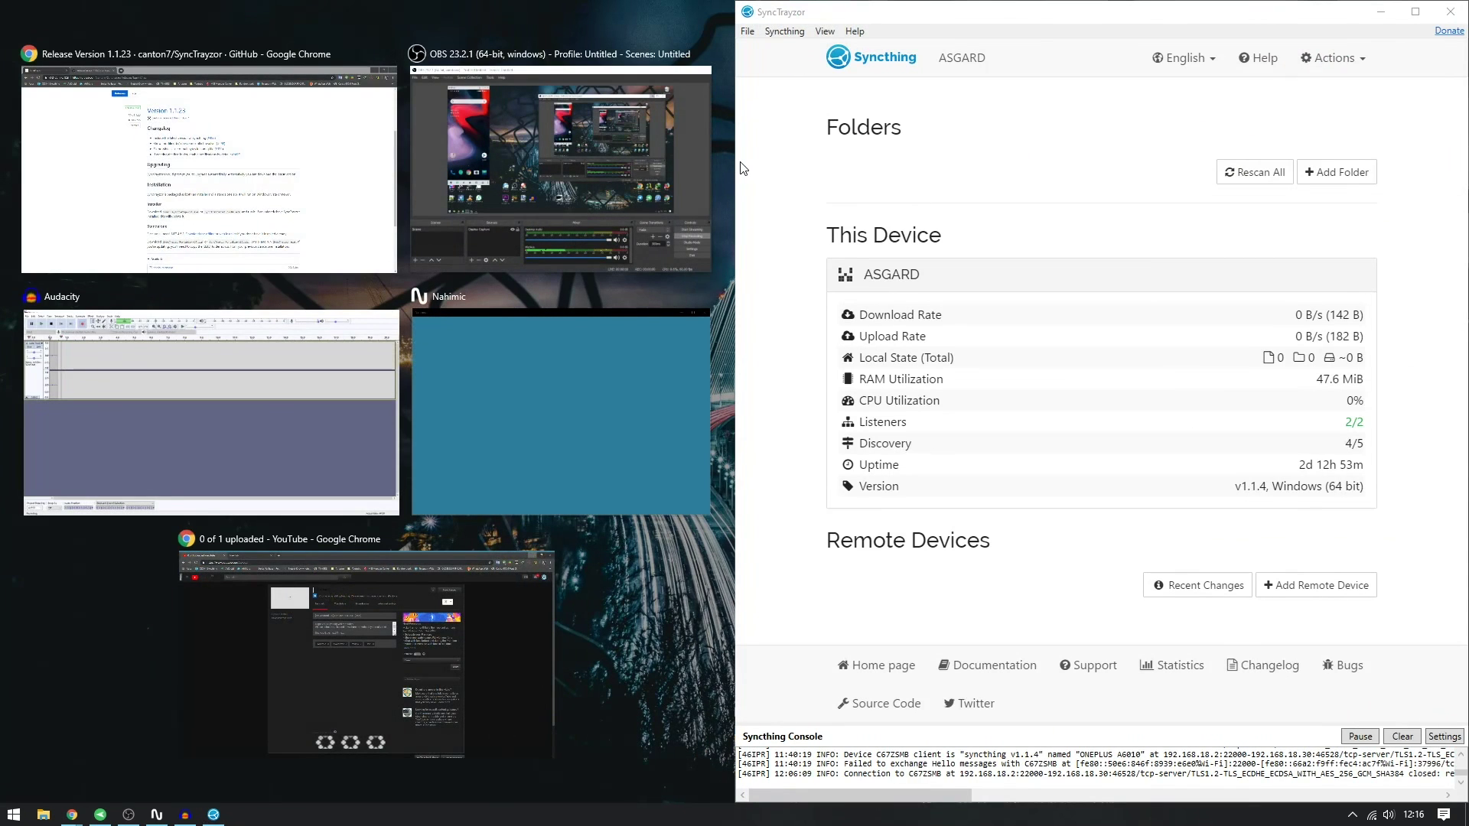
pyautogui.press('super+Left')
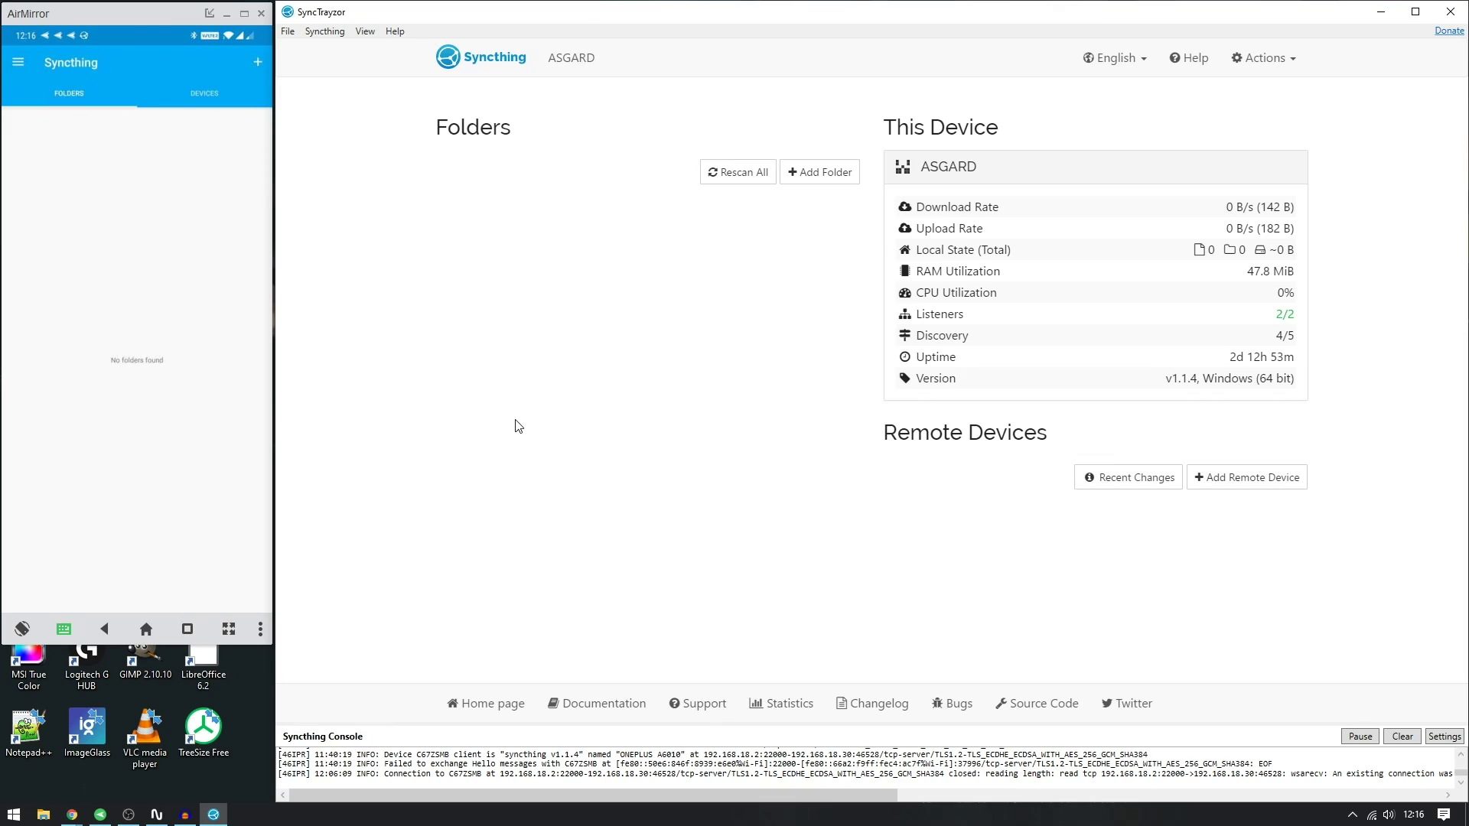
pyautogui.click(121, 162)
pyautogui.click(658, 351)
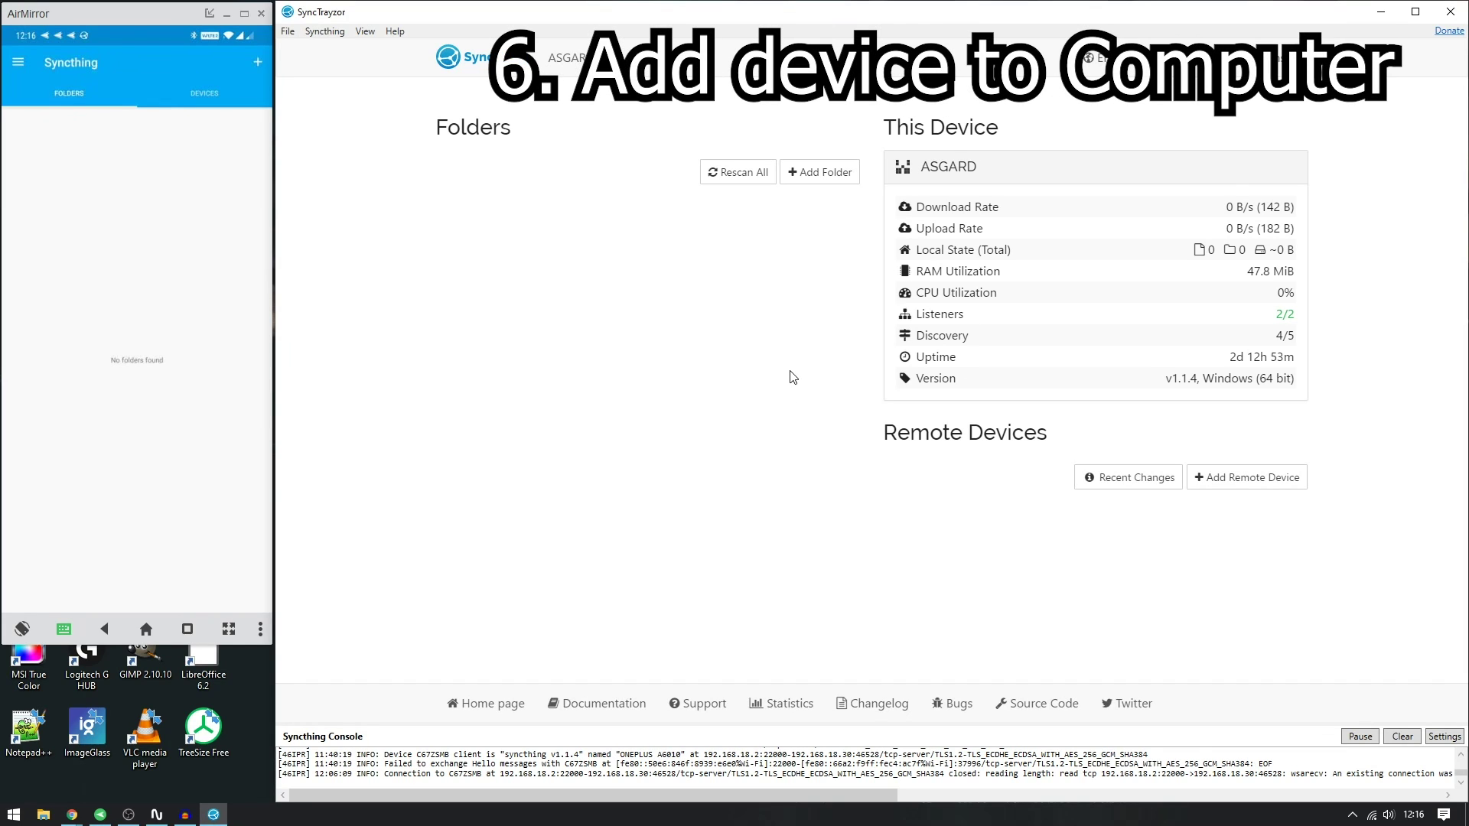
# Step: Display the phone's Syncthing device ID and close it after viewing
pyautogui.click(14, 60)
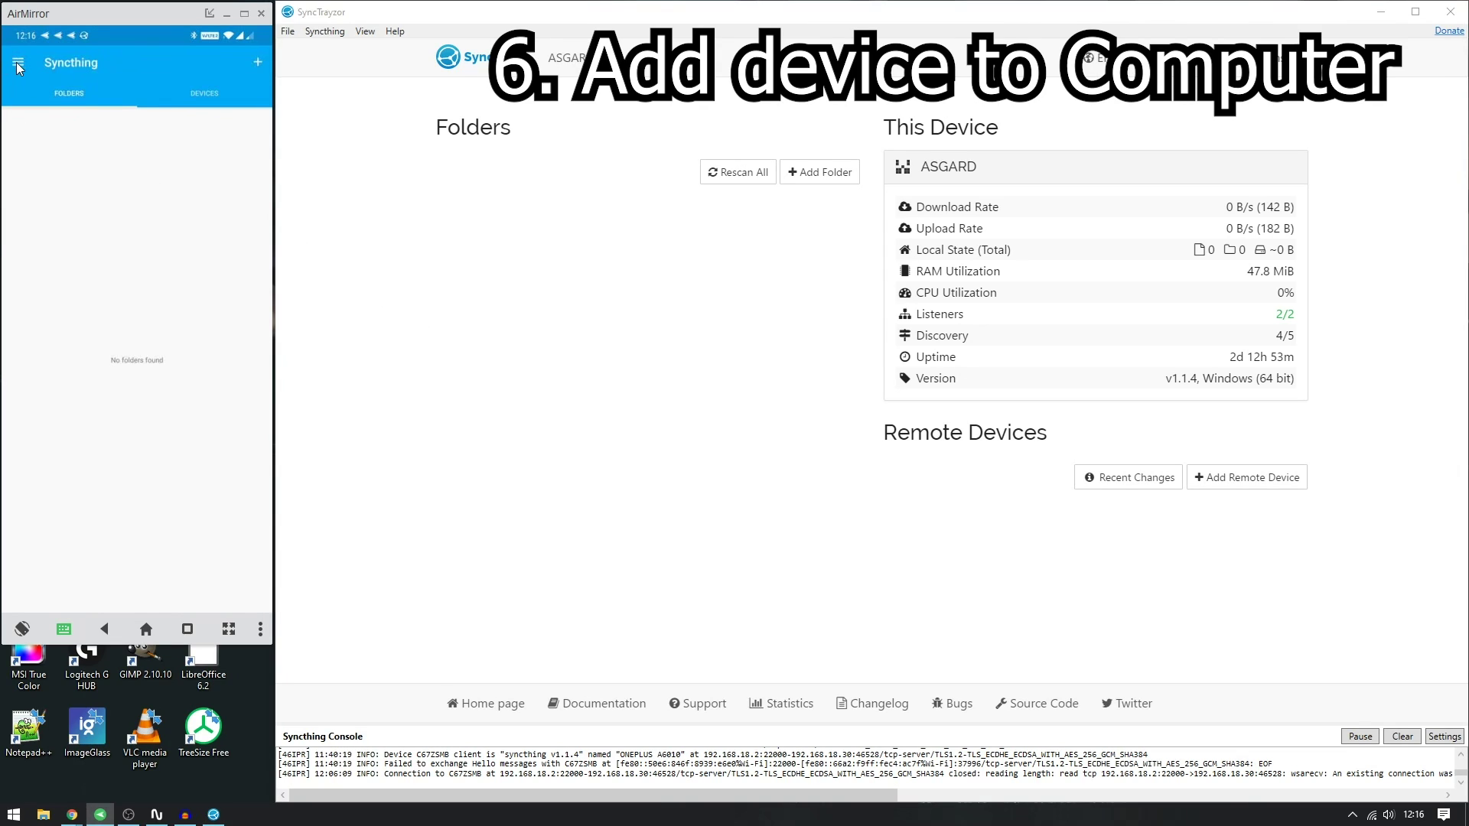
pyautogui.click(67, 240)
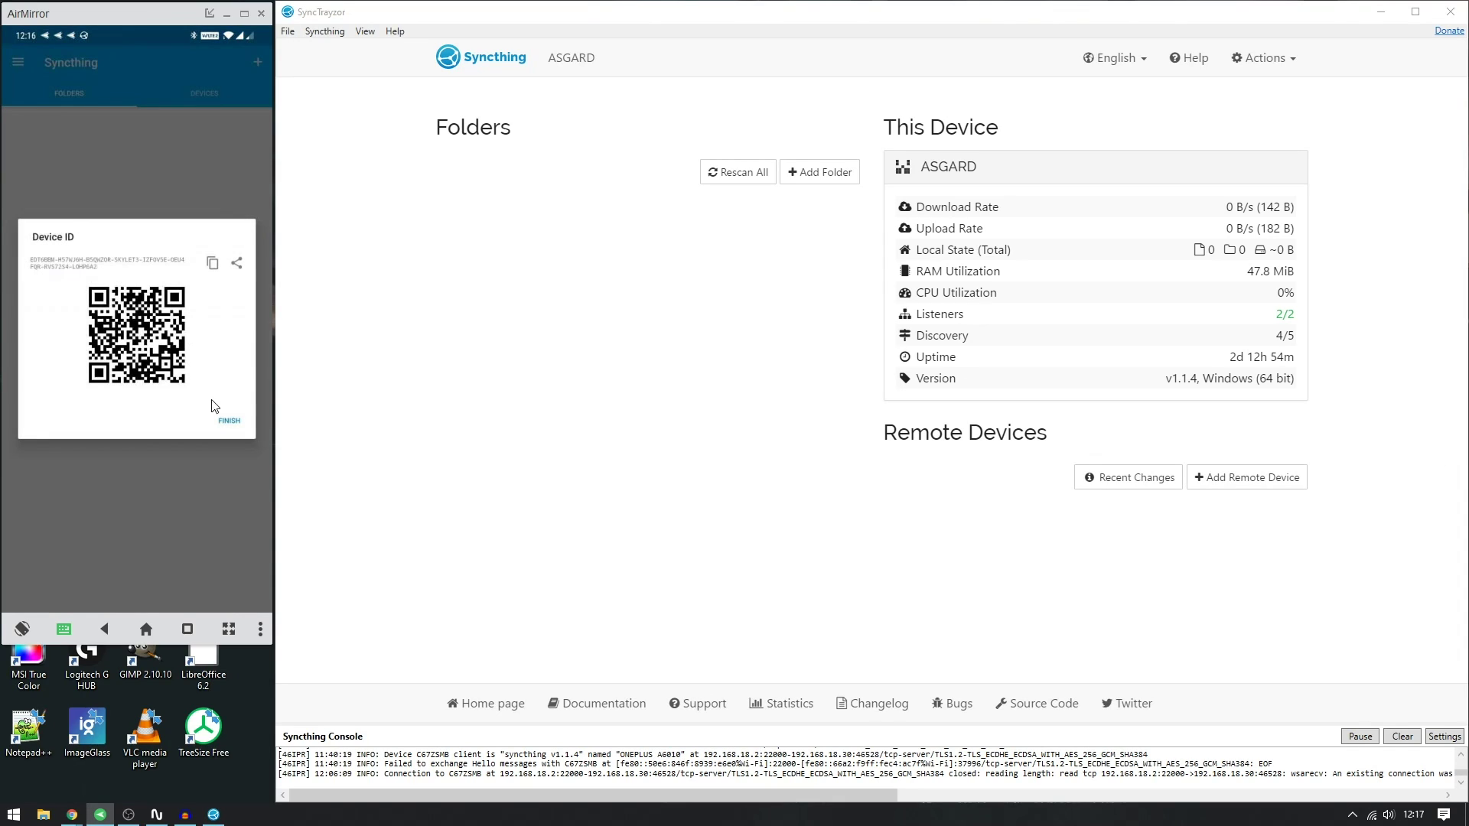
pyautogui.click(230, 421)
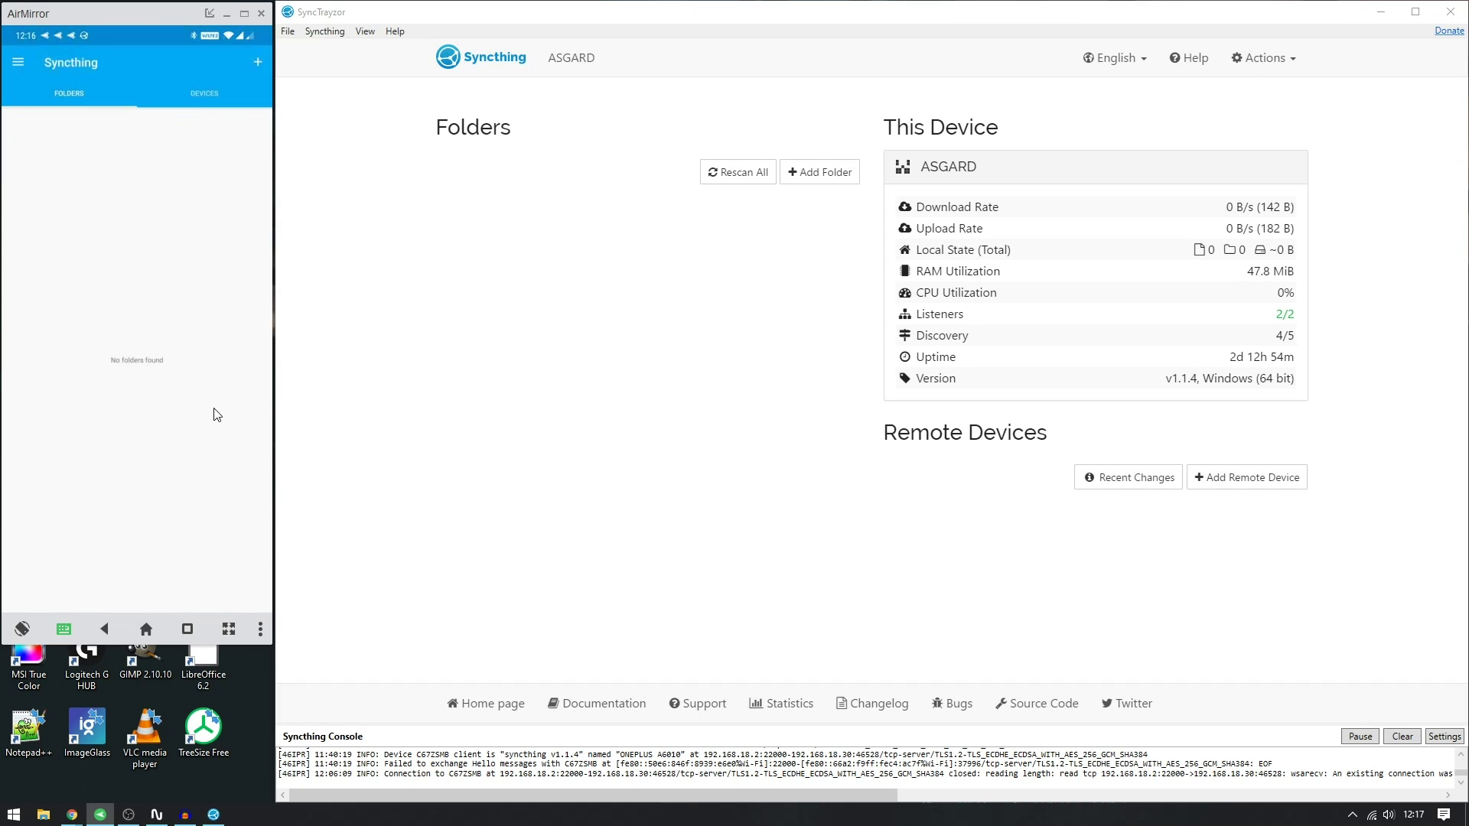
# Step: Start adding a remote device on the computer, choosing the phone's ID from the nearby devices and naming it Alfheim 2
pyautogui.click(1230, 488)
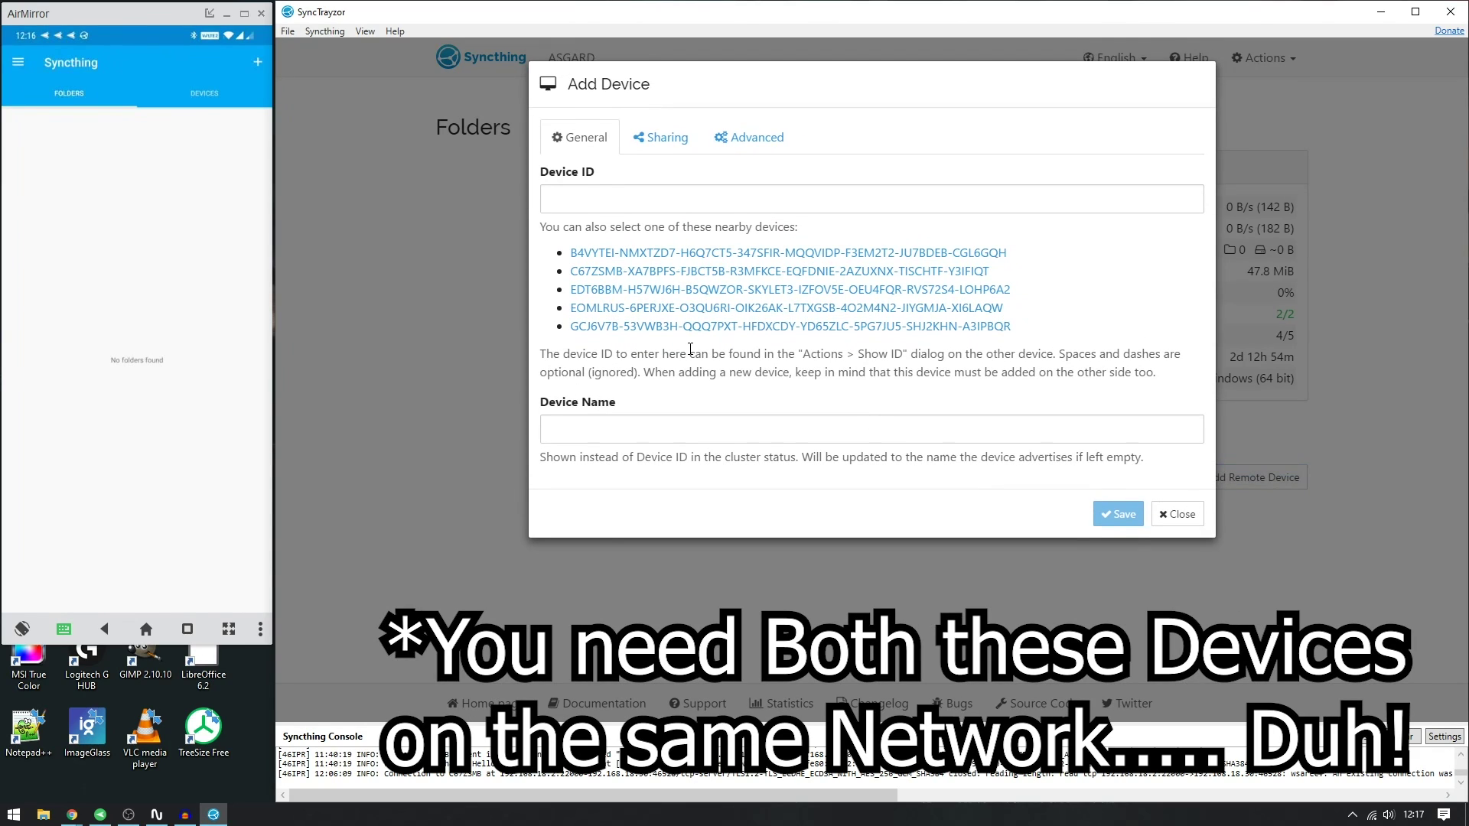
pyautogui.moveTo(569, 289); pyautogui.dragTo(1024, 296)
pyautogui.click(984, 293)
pyautogui.click(695, 421)
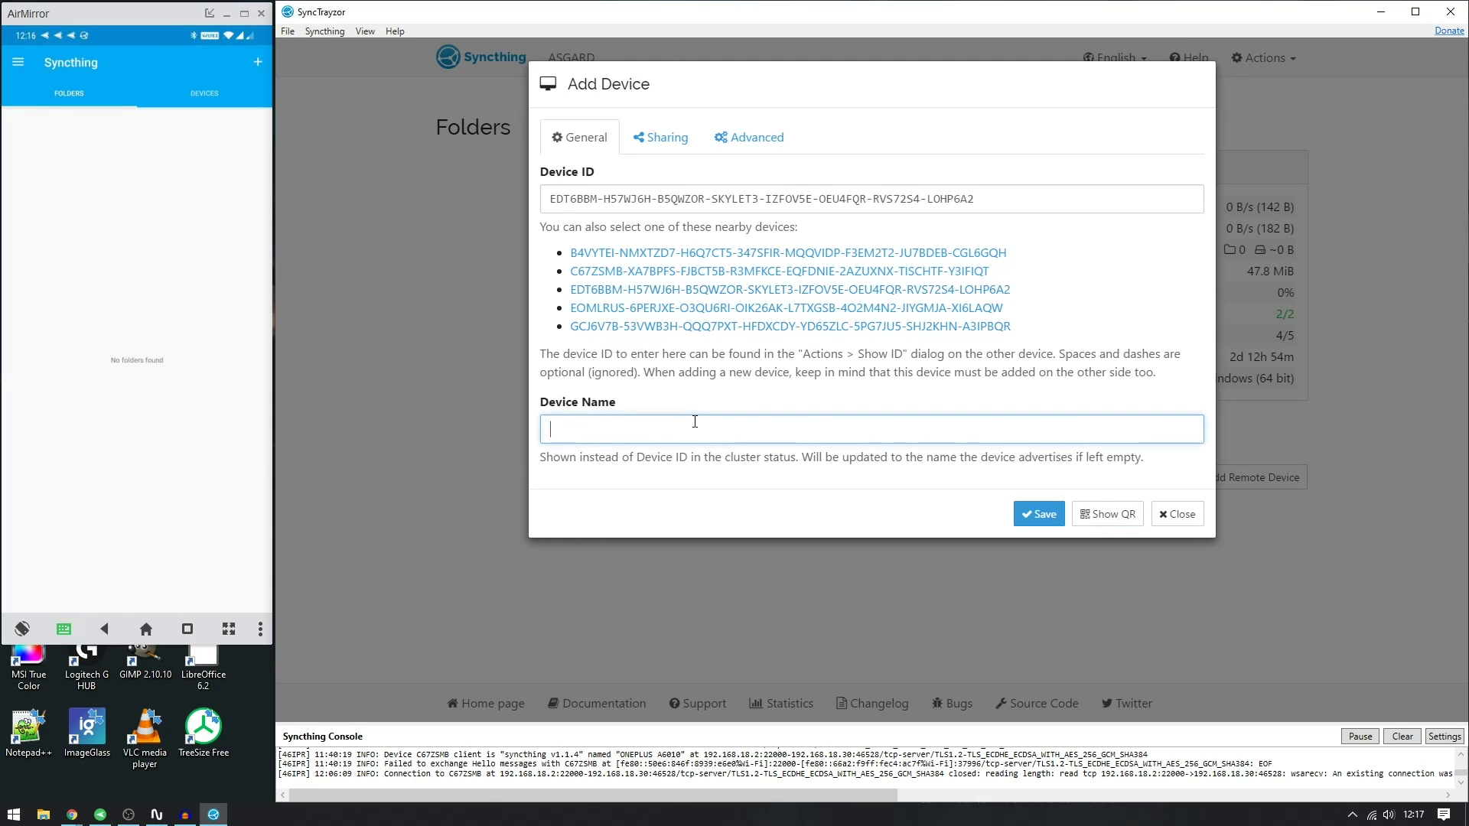
pyautogui.write('Alfeim')
# Step: Review the new device's sharing and advanced options without changing them, and save the device
pyautogui.click(664, 138)
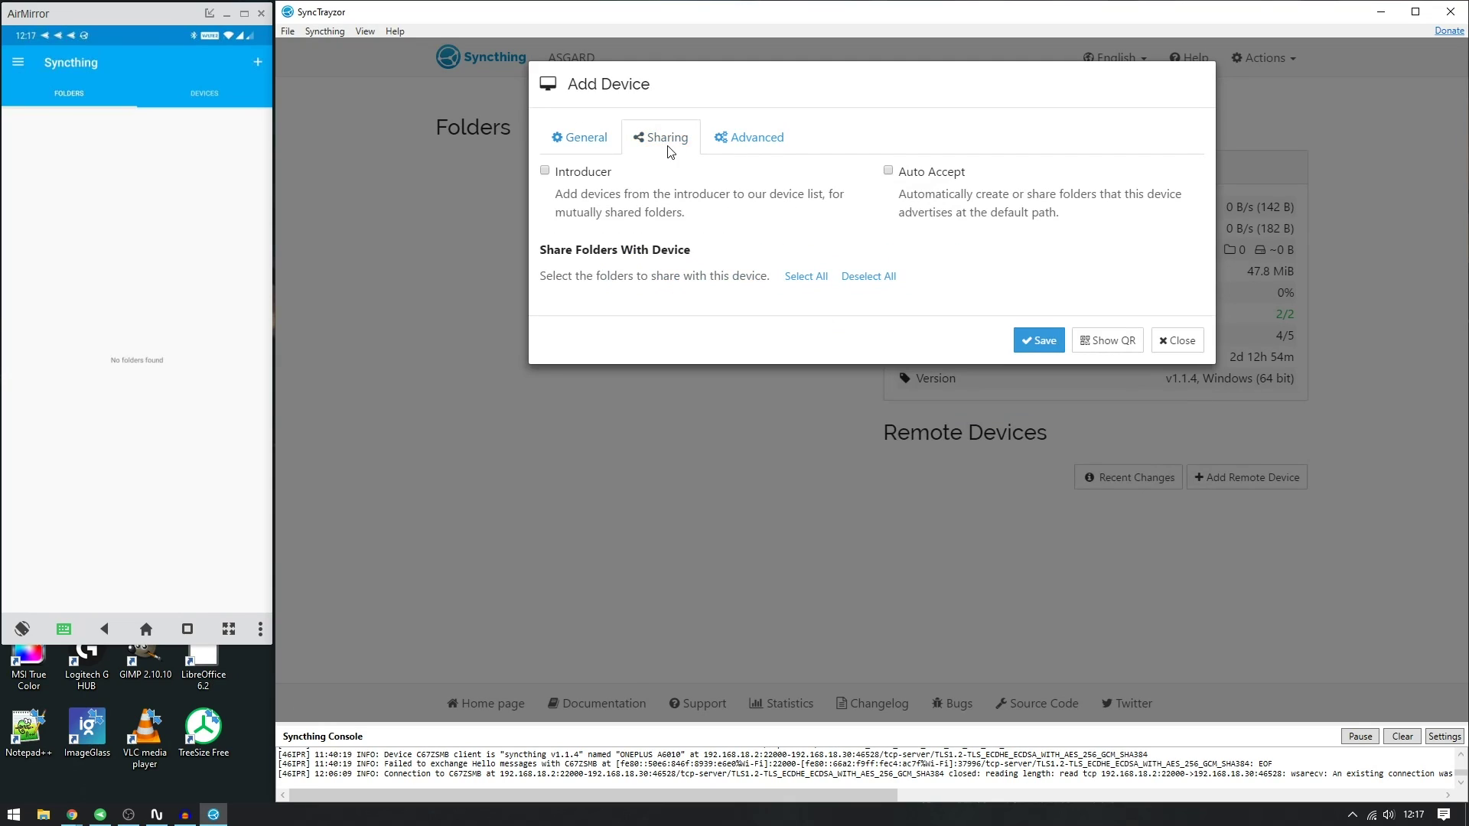
pyautogui.click(756, 139)
pyautogui.click(554, 146)
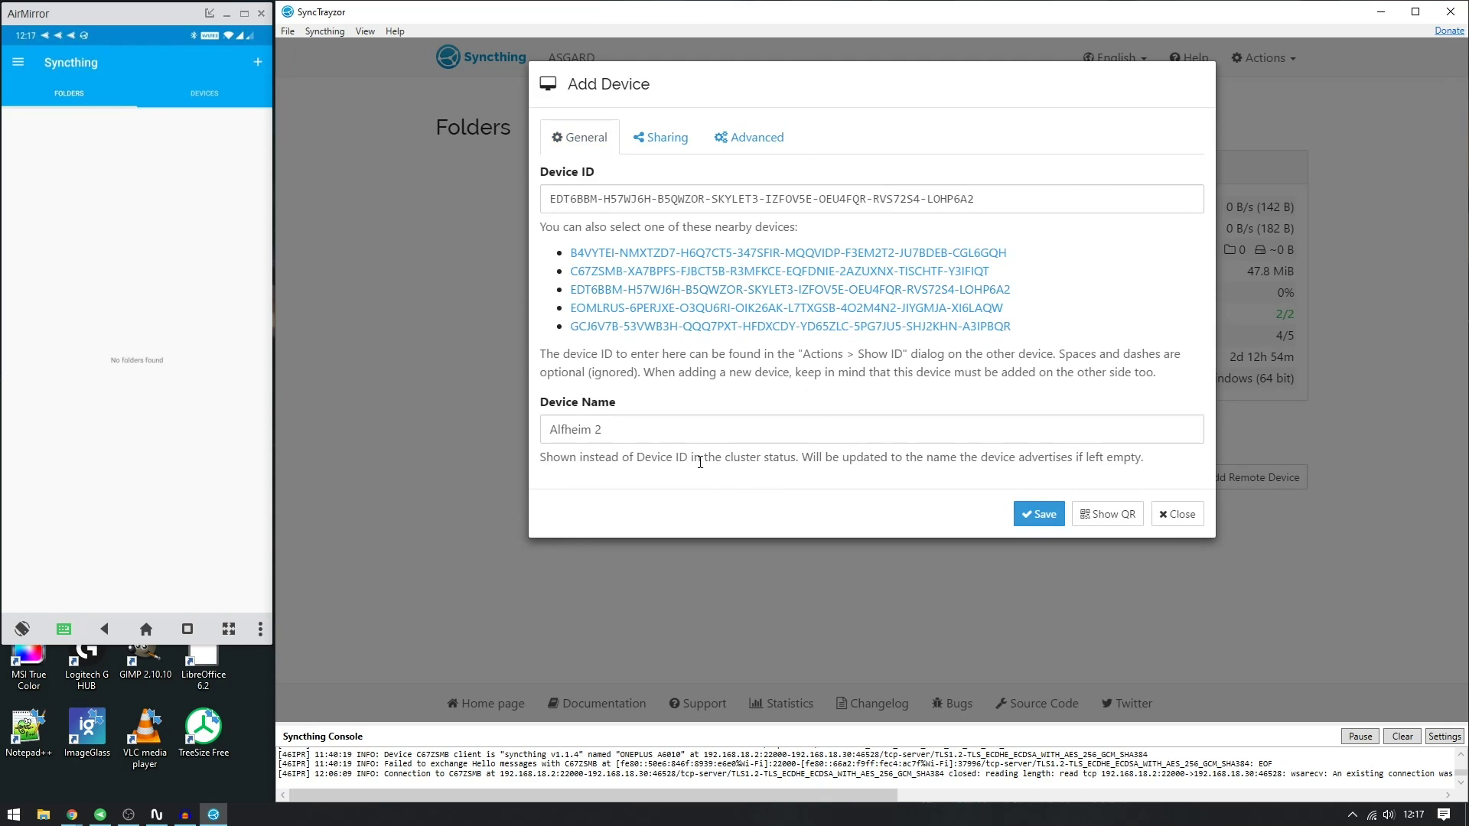
pyautogui.click(1033, 514)
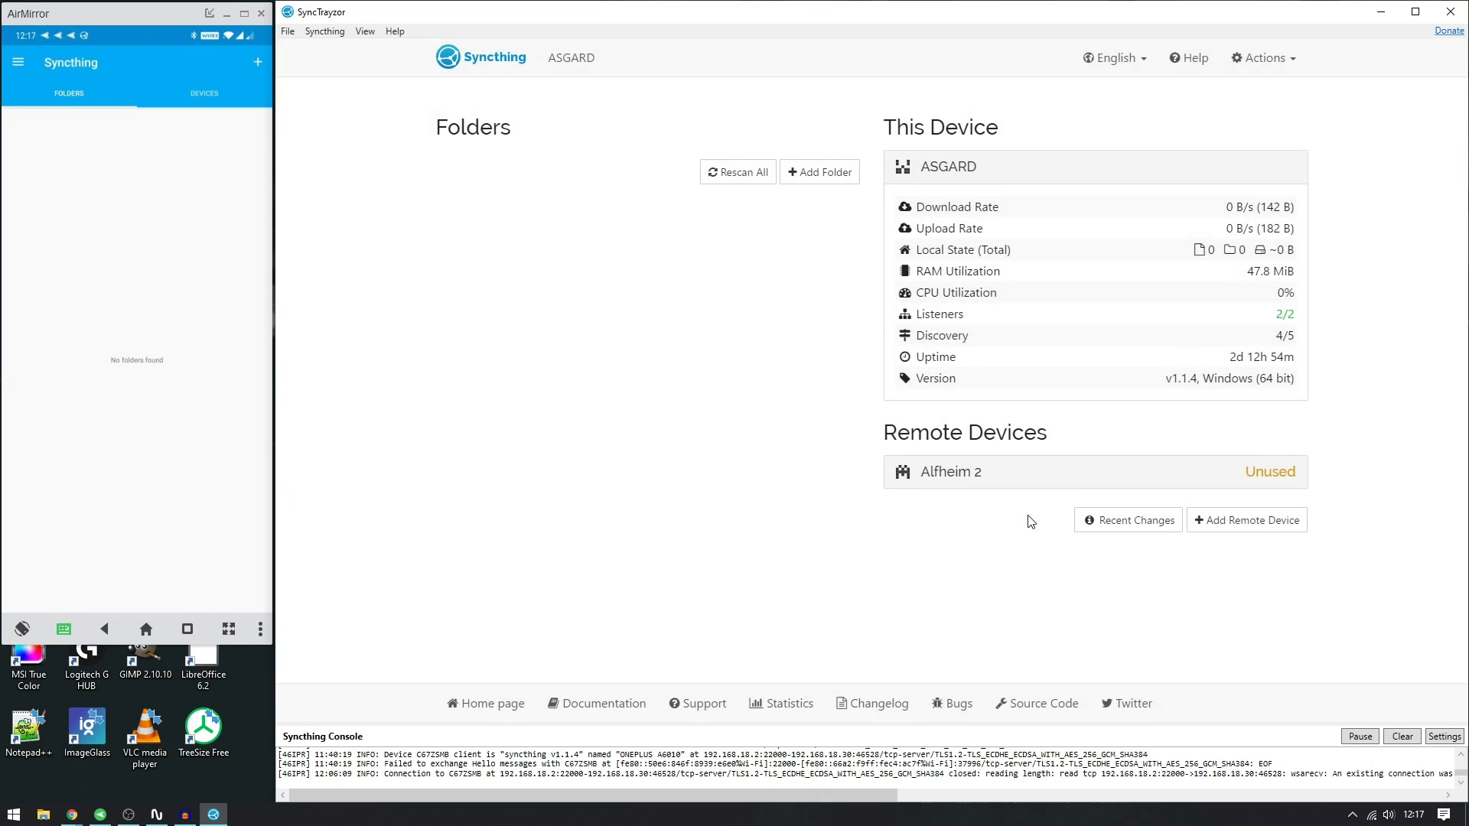
# Step: Expand the details of the Alfheim 2 remote device and check the phone's notifications for a connection request
pyautogui.click(1001, 476)
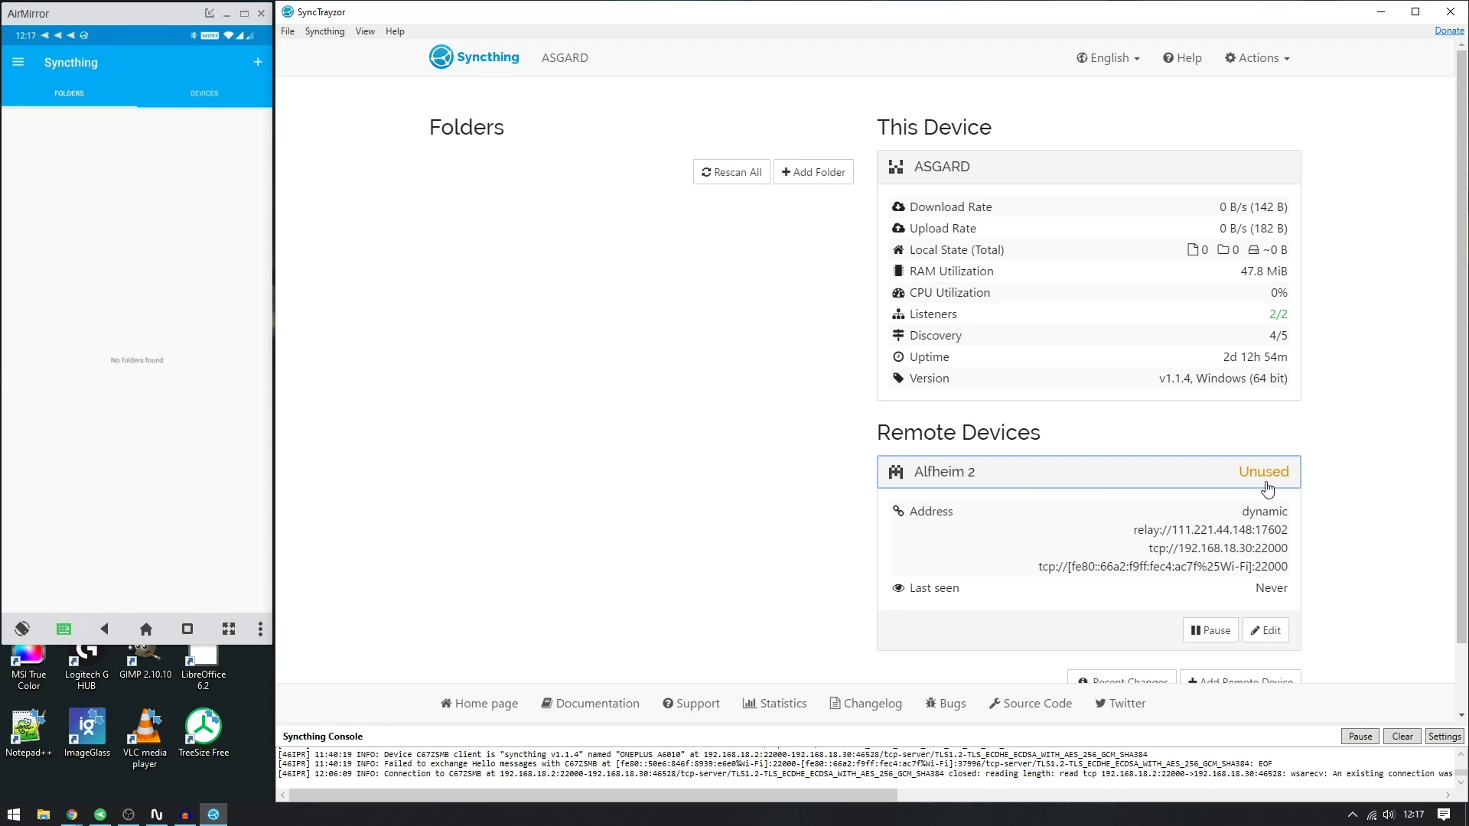
pyautogui.click(621, 453)
pyautogui.moveTo(98, 35); pyautogui.dragTo(82, 420)
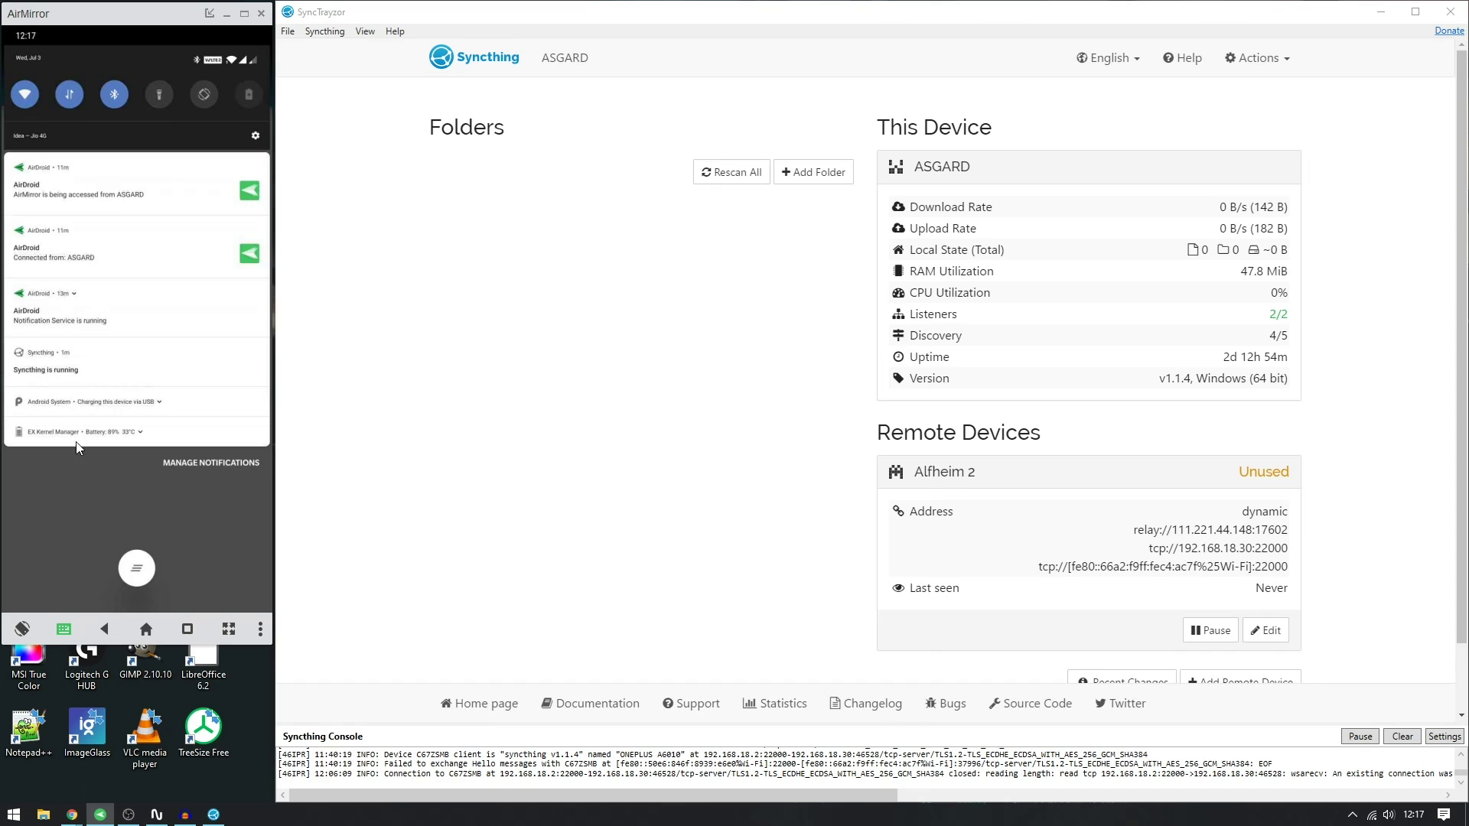
pyautogui.click(76, 509)
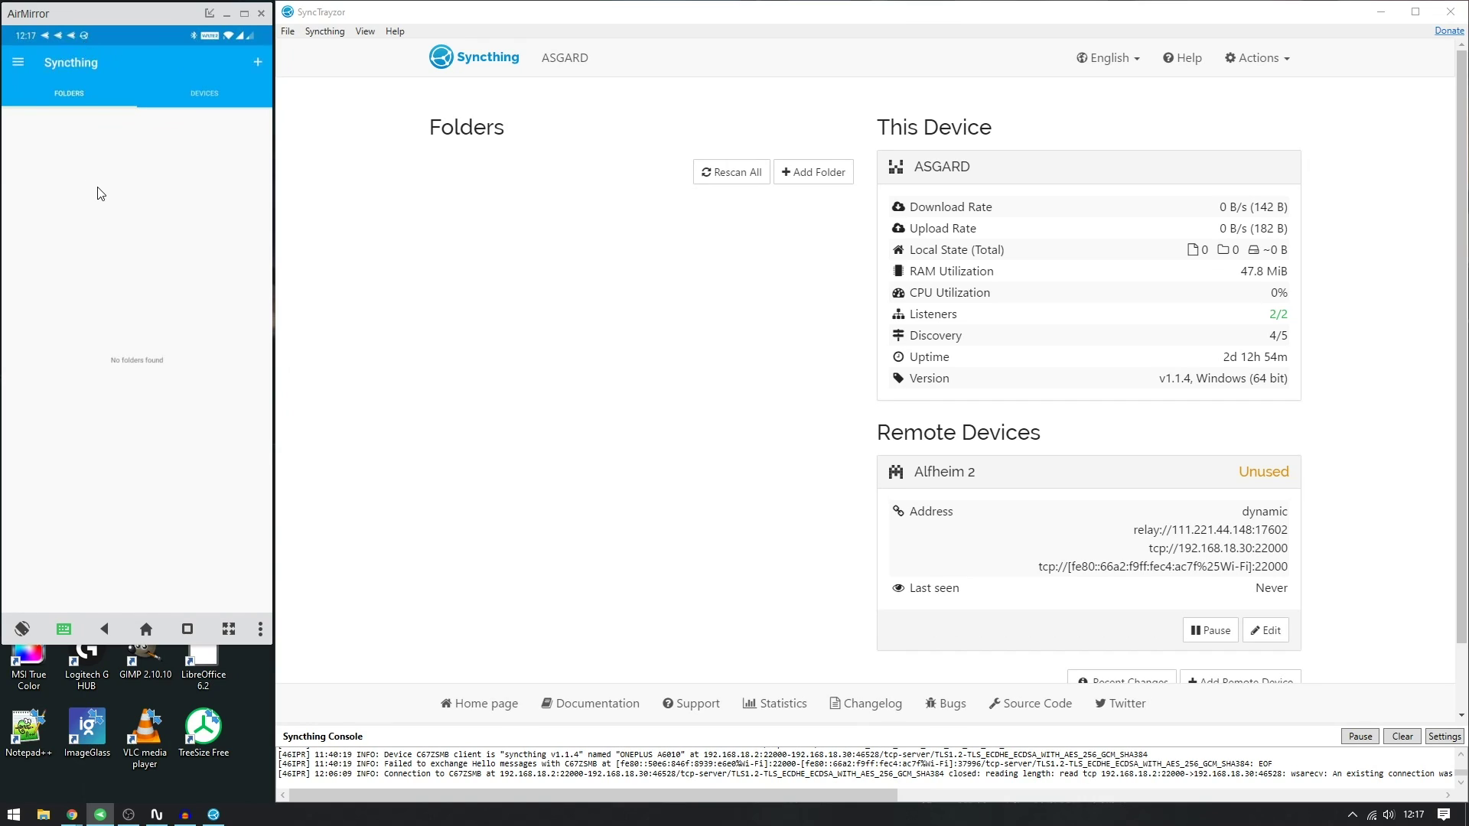
# Step: Restart Syncthing on the phone and confirm the restart
pyautogui.click(18, 63)
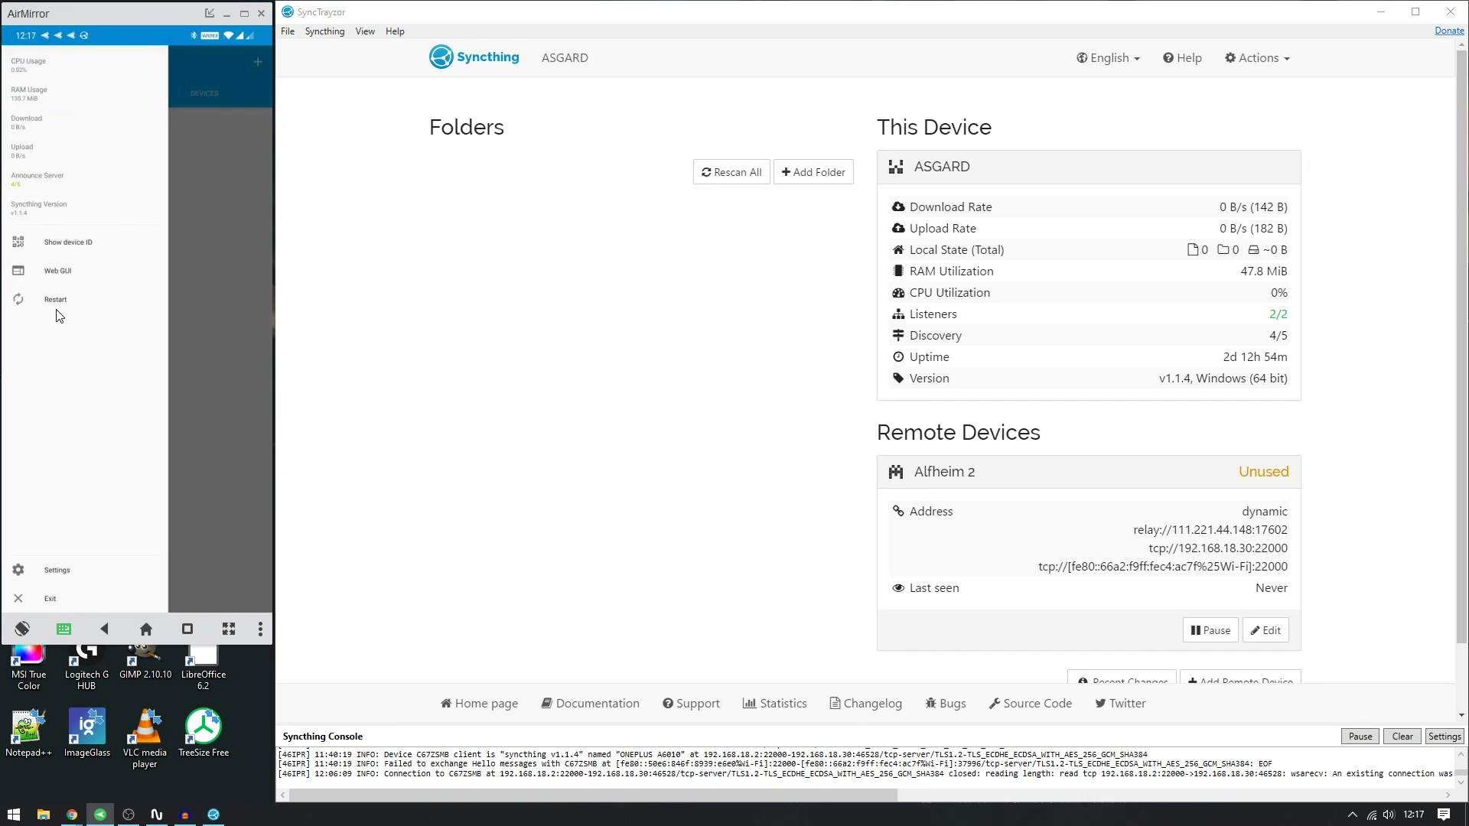
pyautogui.click(55, 304)
pyautogui.click(233, 349)
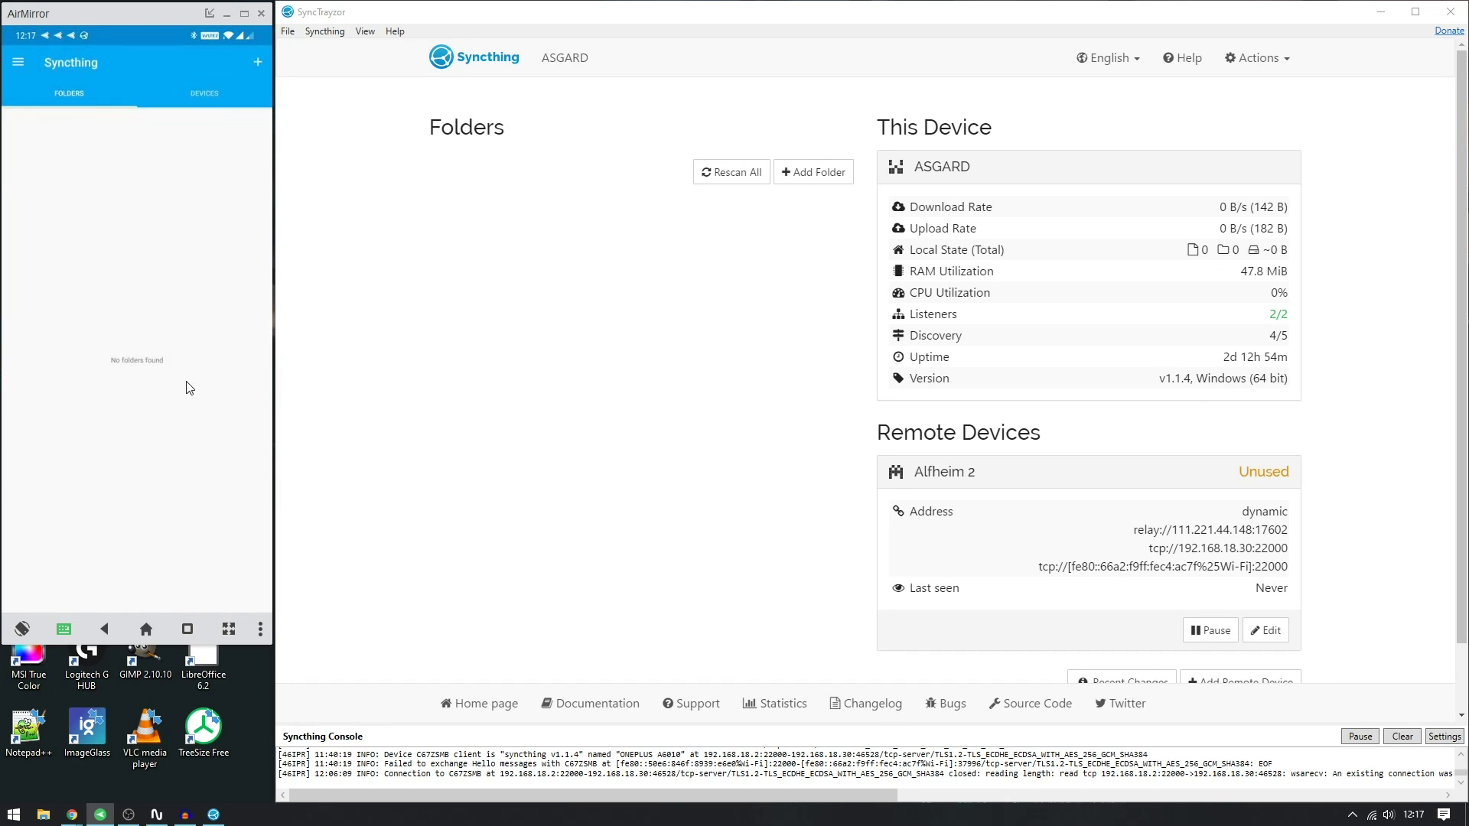
# Step: Open the connection request from ASGARD in the phone's notifications
pyautogui.moveTo(138, 35); pyautogui.dragTo(180, 490)
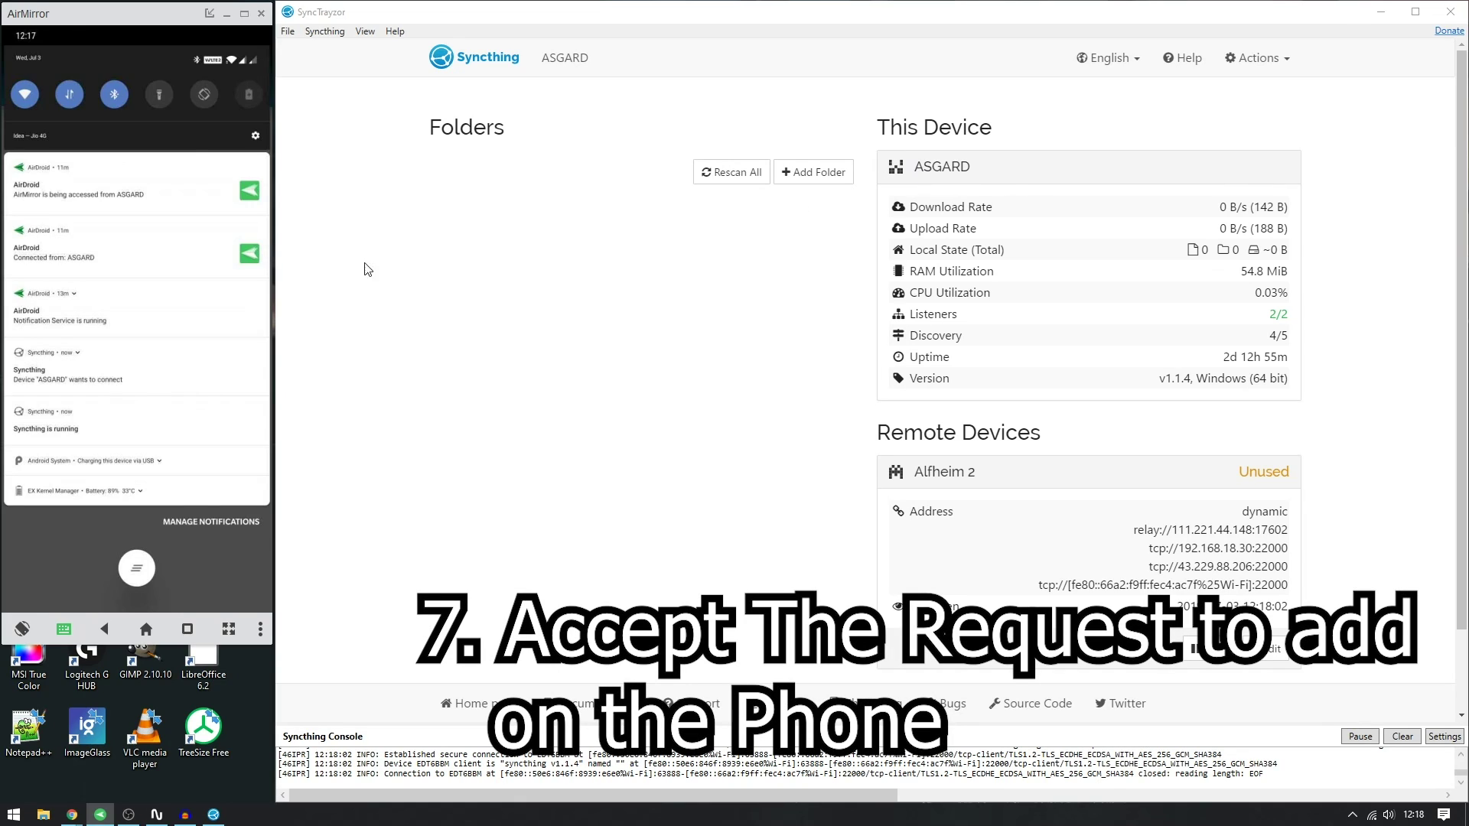
pyautogui.click(125, 374)
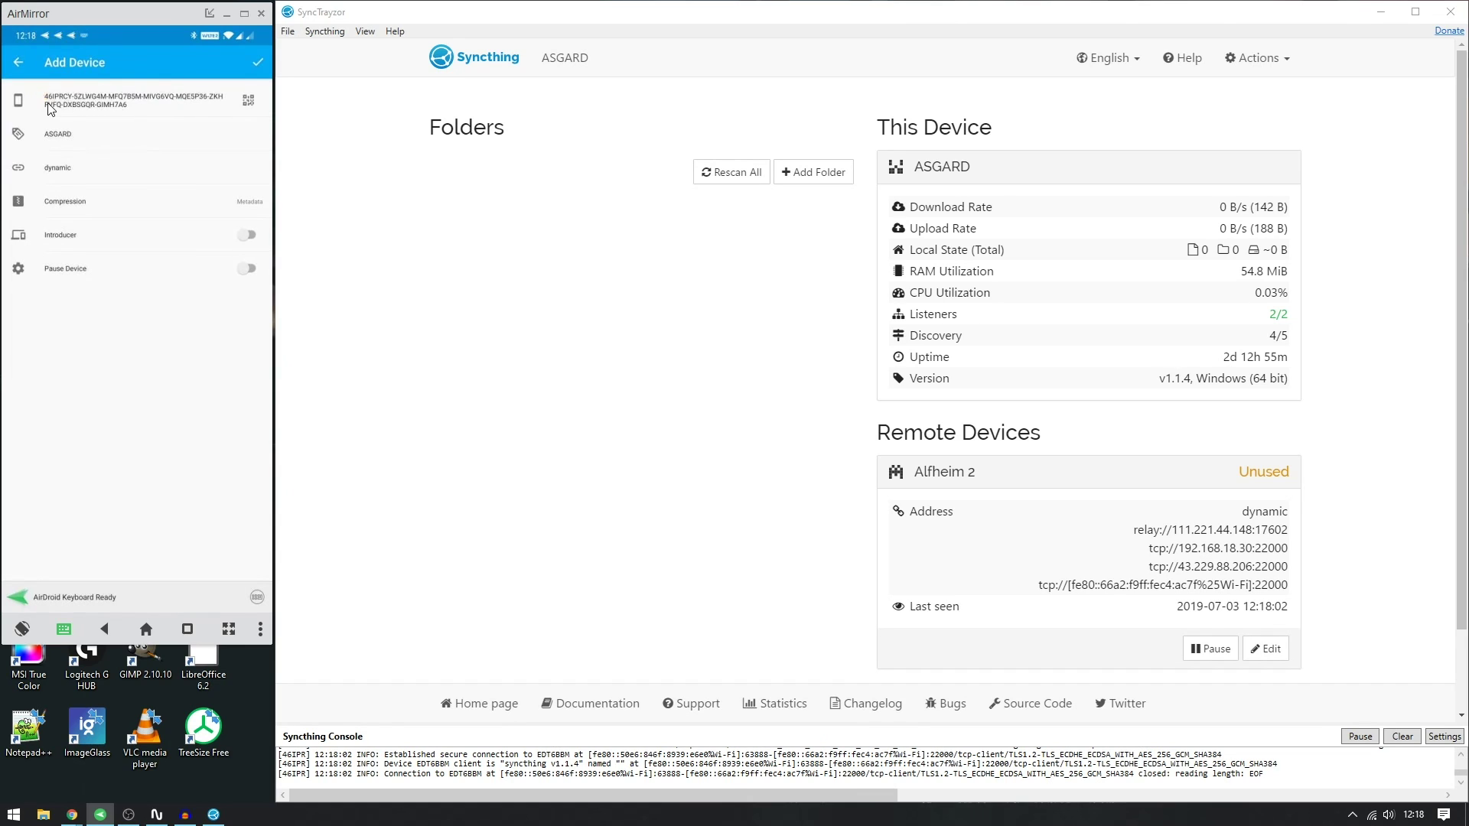
# Step: Compare the computer's device ID with the one in the phone's request, and save ASGARD as a device on the phone
pyautogui.click(1262, 59)
pyautogui.click(1225, 125)
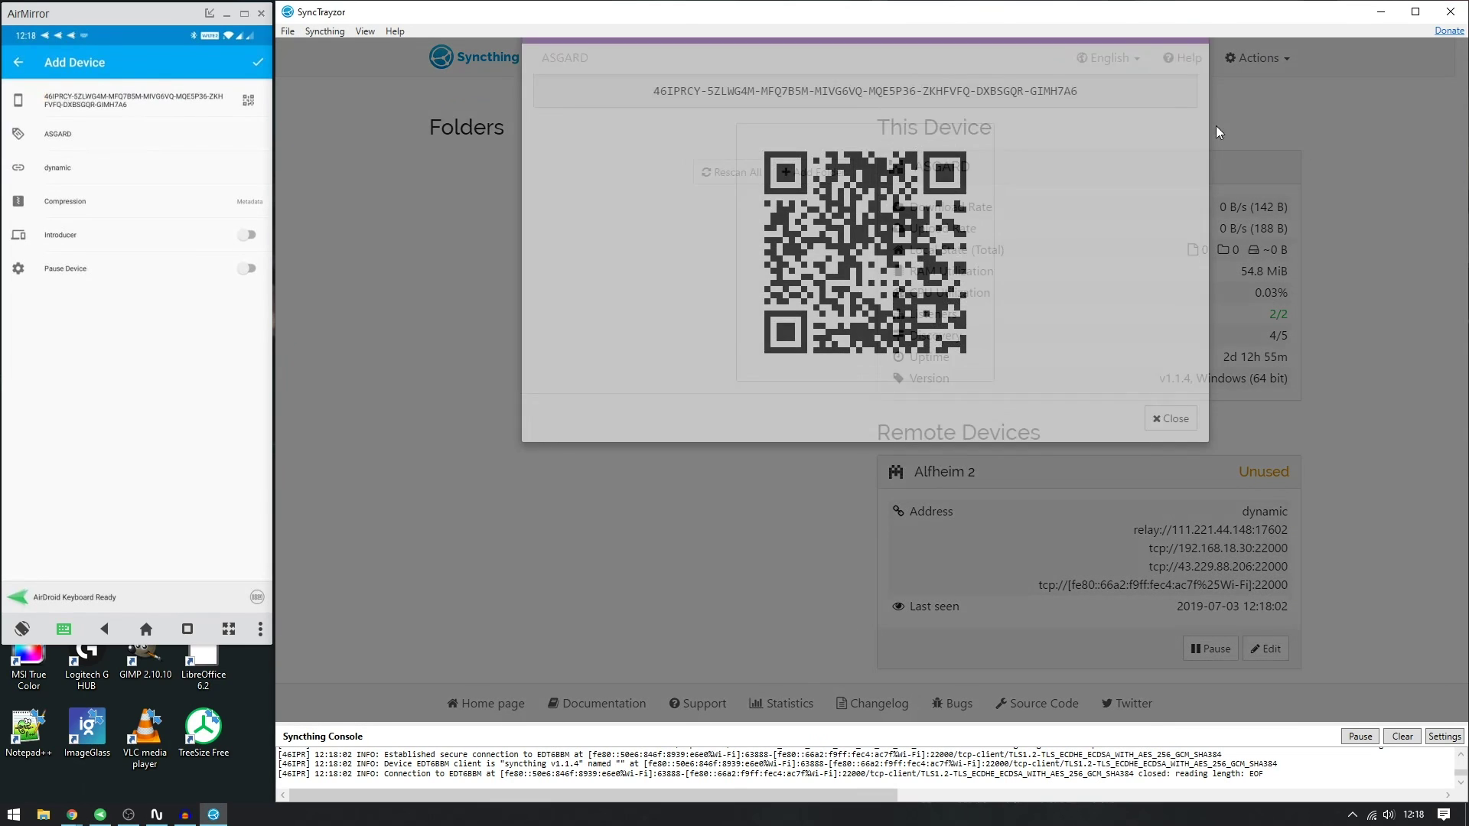
pyautogui.moveTo(655, 157); pyautogui.dragTo(1085, 157)
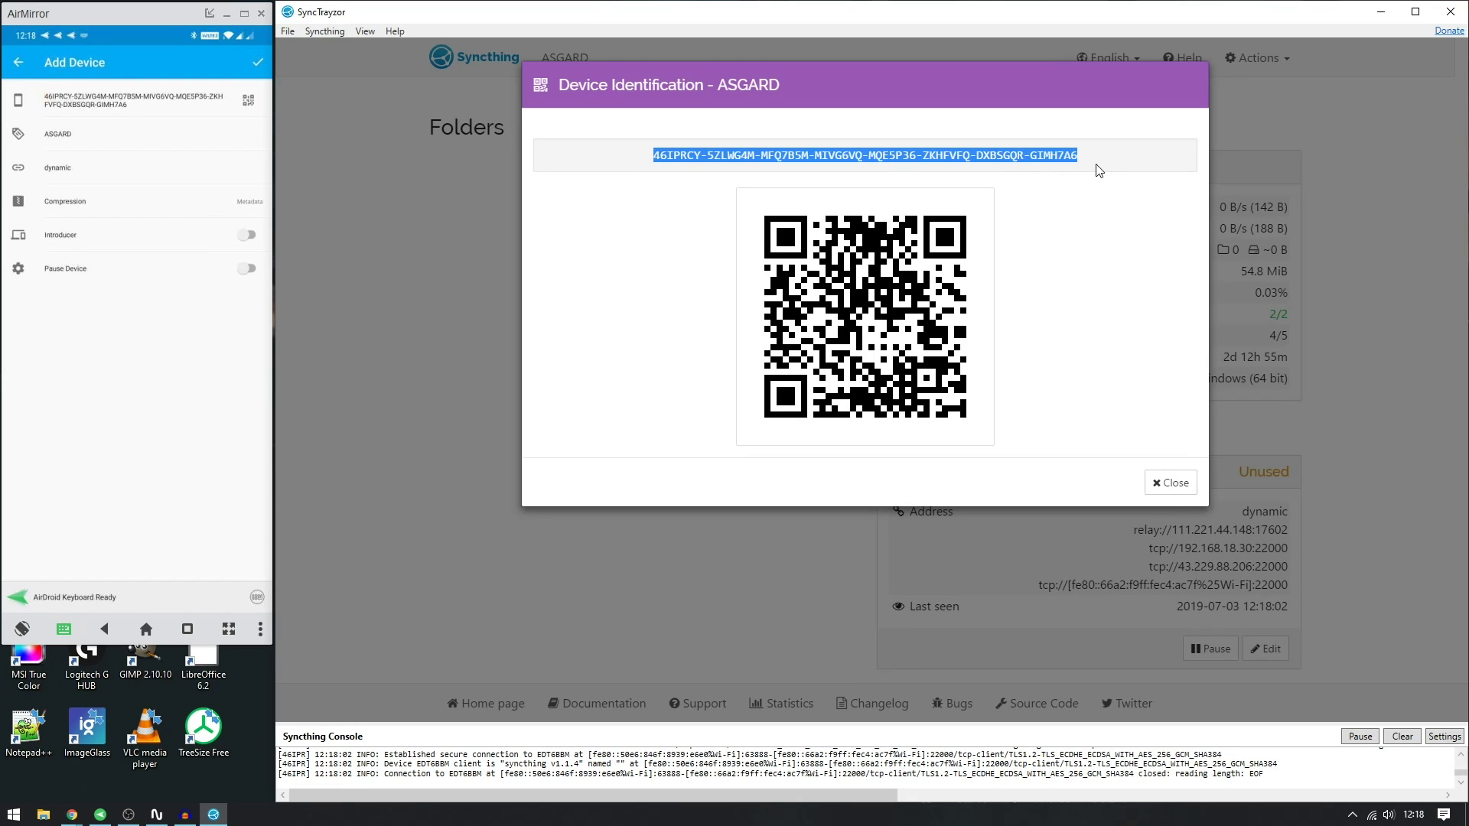
pyautogui.click(1169, 483)
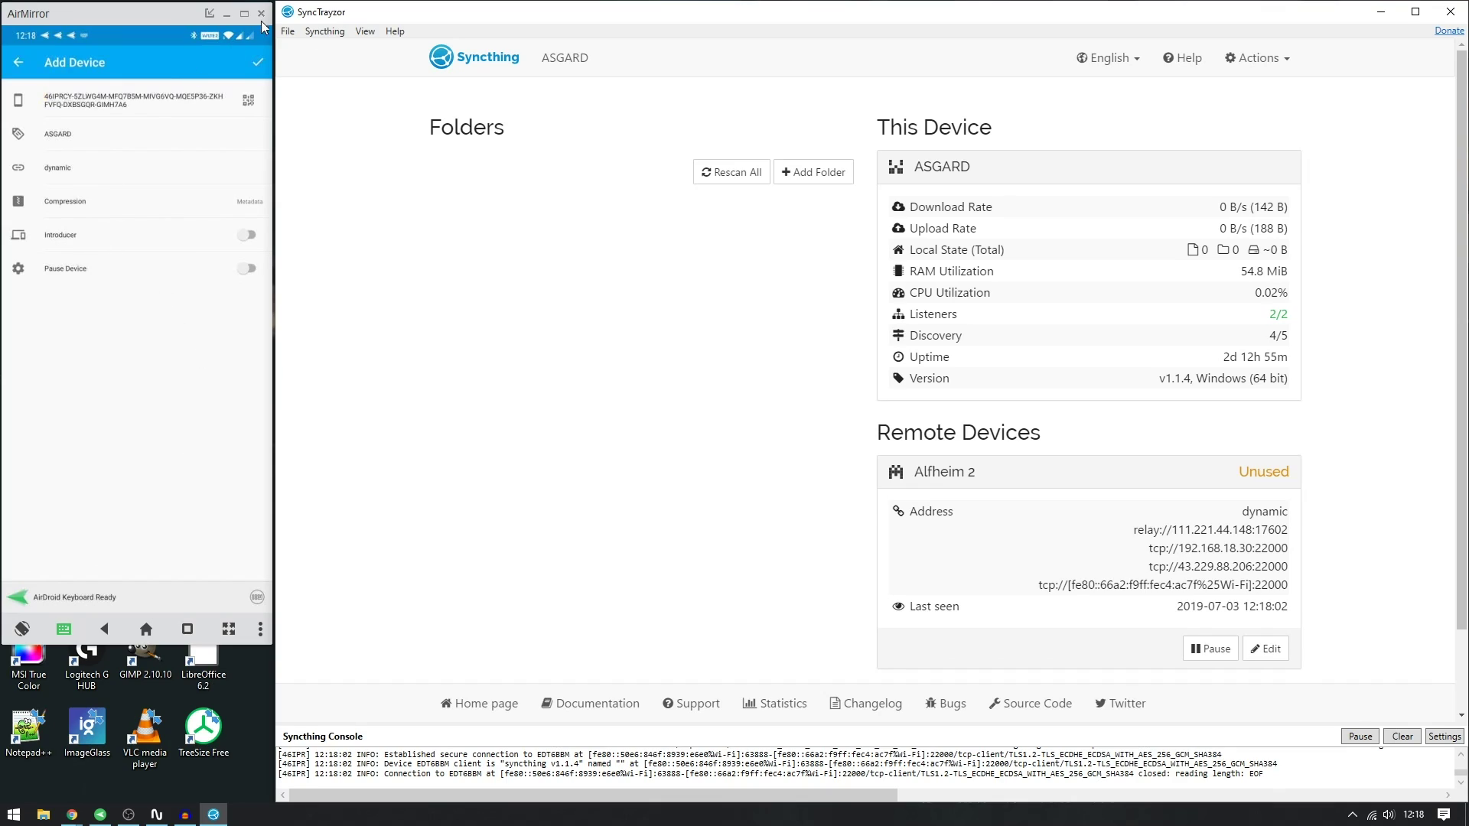
pyautogui.click(254, 64)
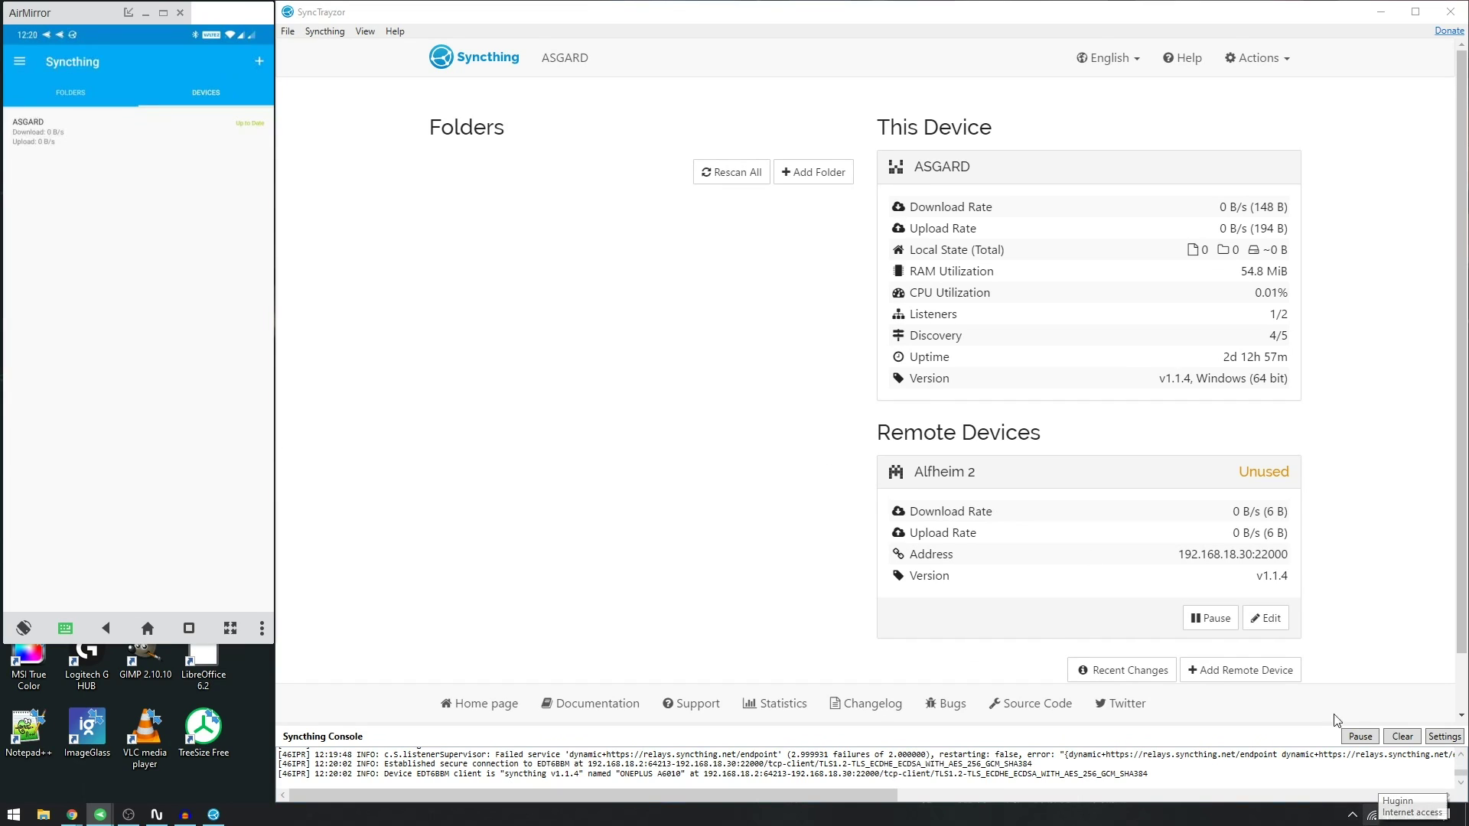
# Step: Check the Wi-Fi connection in the phone's expanded quick settings
pyautogui.moveTo(148, 42); pyautogui.dragTo(88, 319)
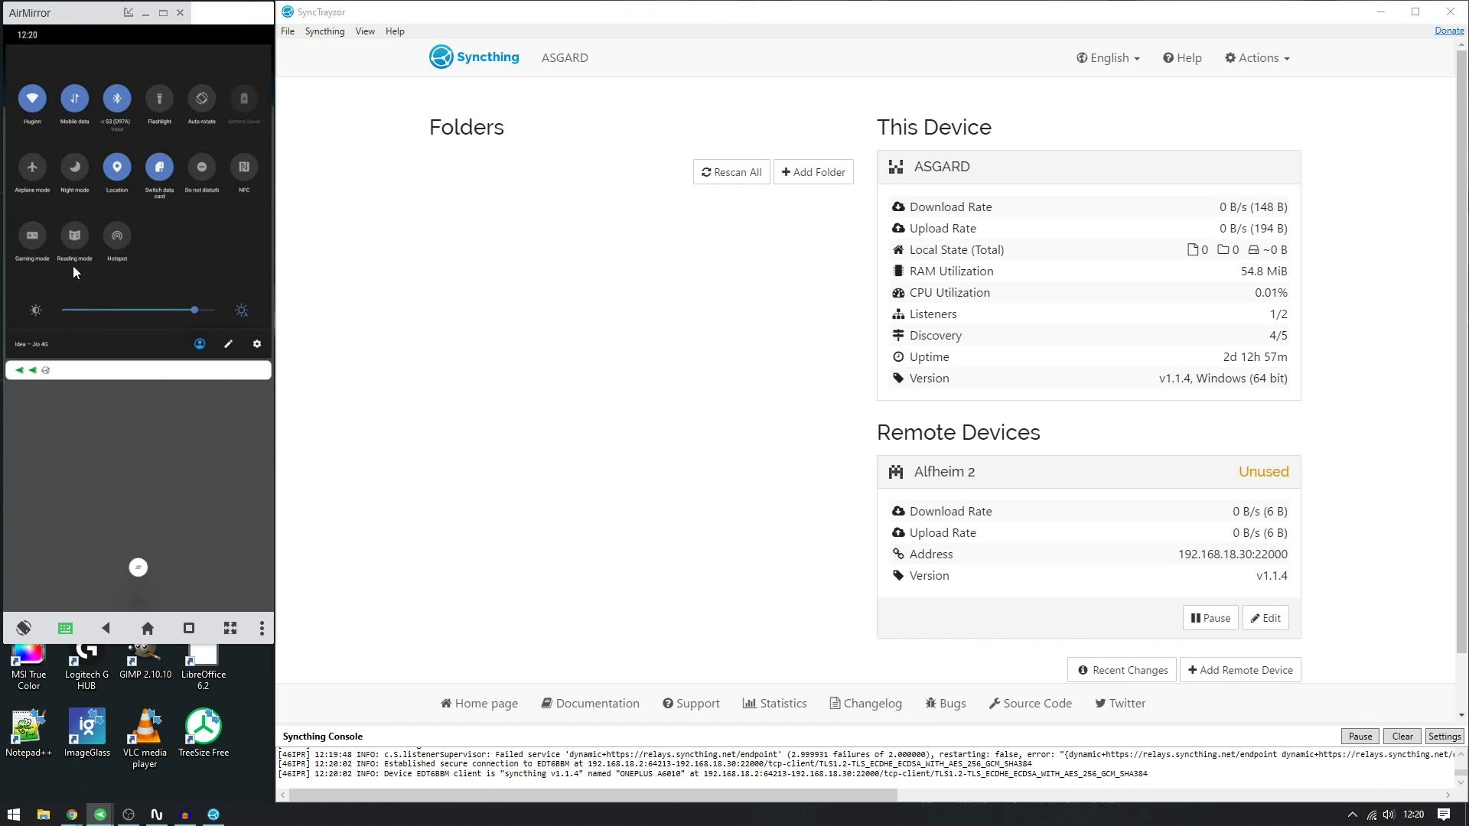
pyautogui.moveTo(35, 122); pyautogui.dragTo(123, 100)
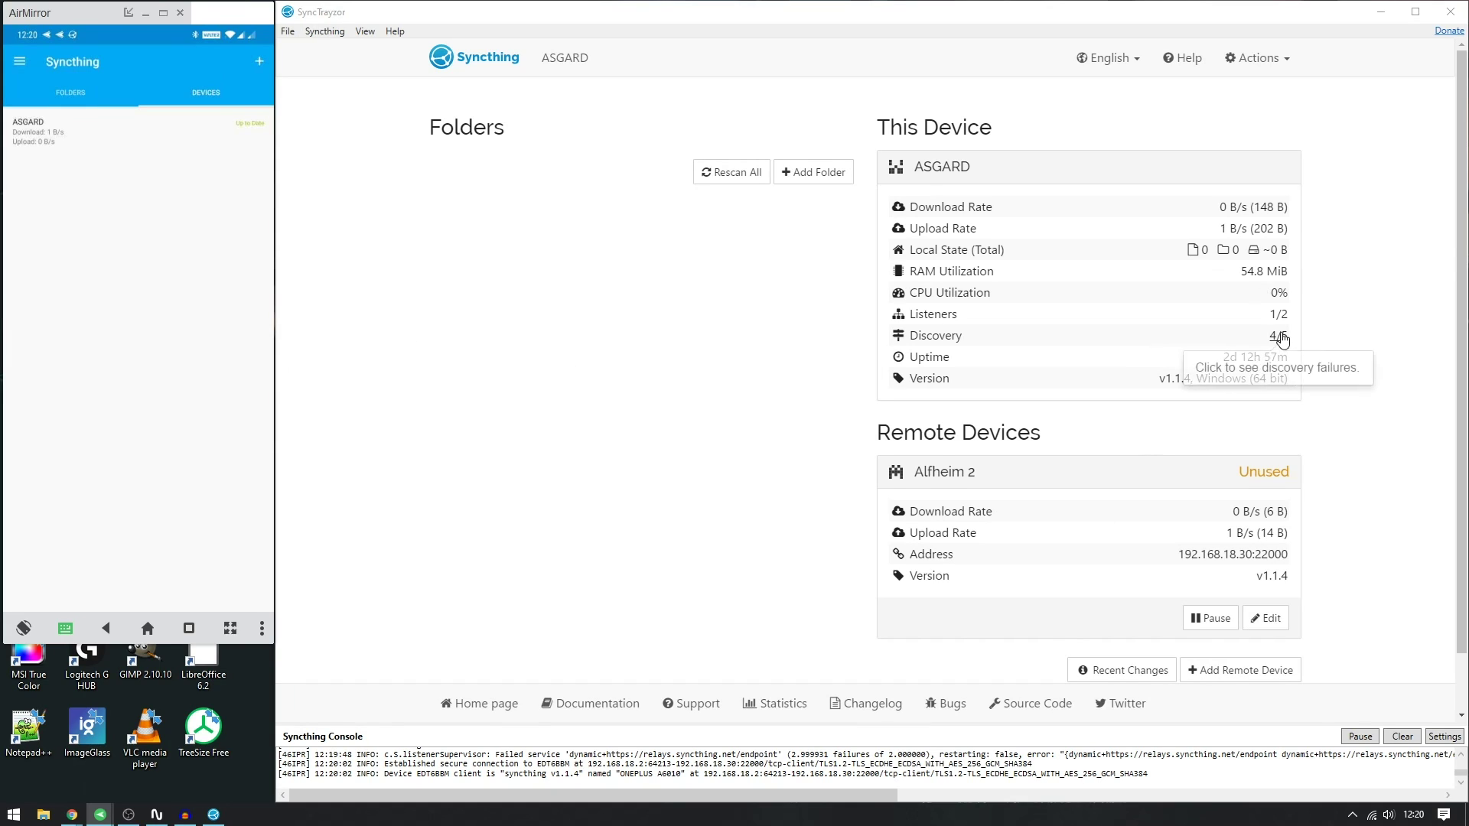
# Step: Start creating a folder in Syncthing on the phone and label it Alheim 2
pyautogui.click(73, 99)
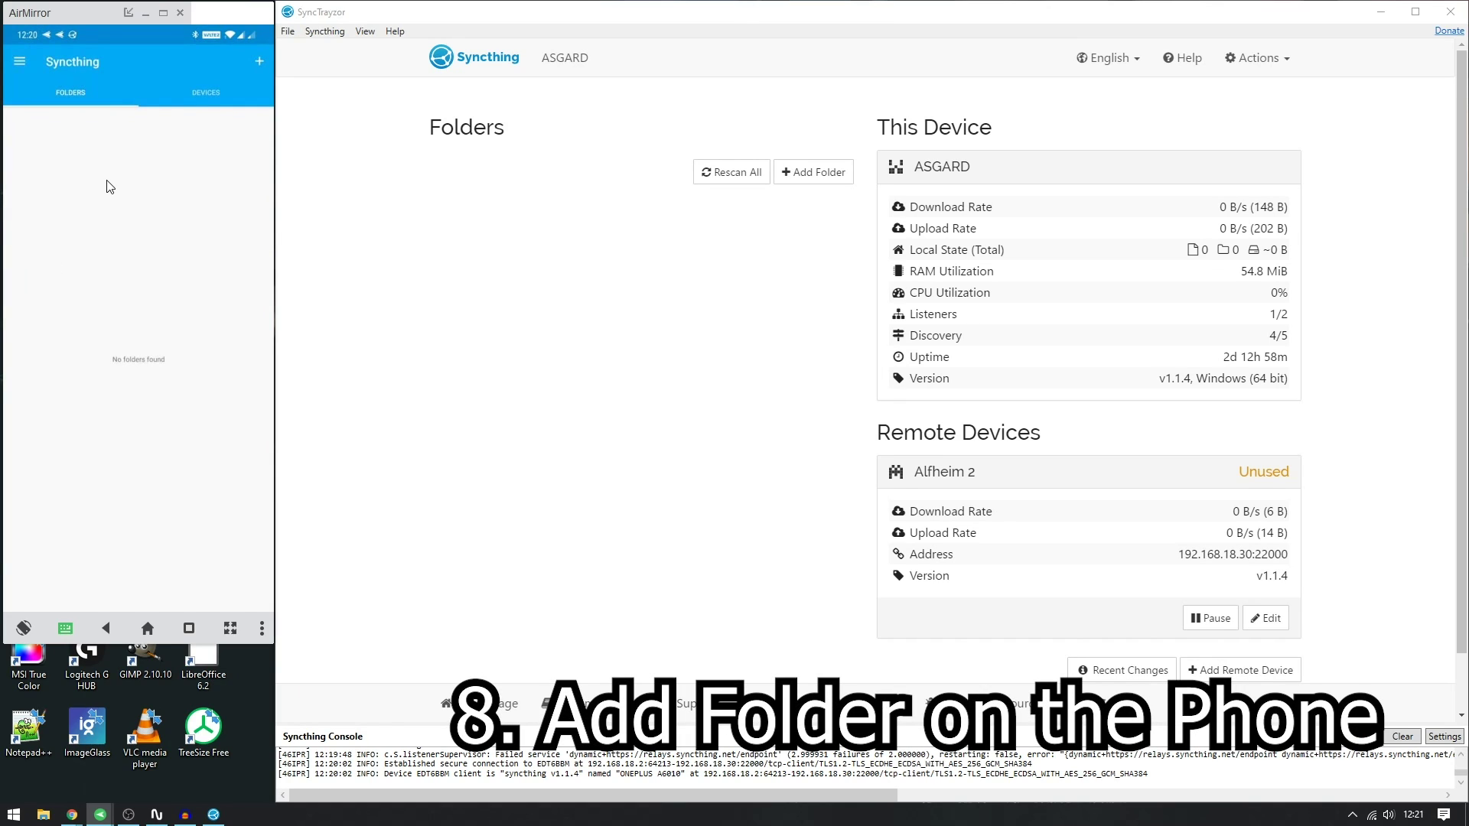
pyautogui.click(258, 62)
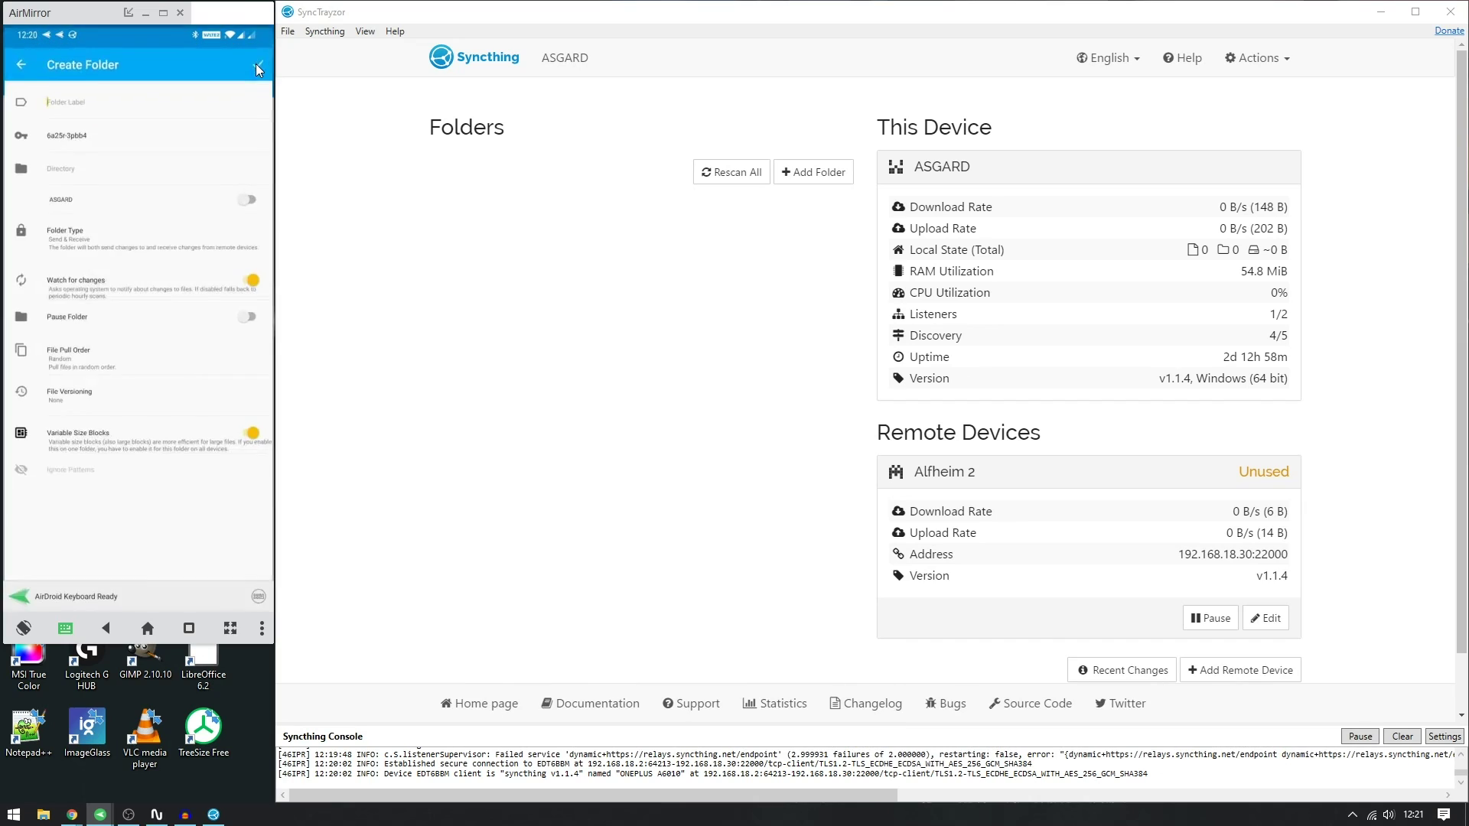
pyautogui.click(70, 105)
pyautogui.write('Alheim 2')
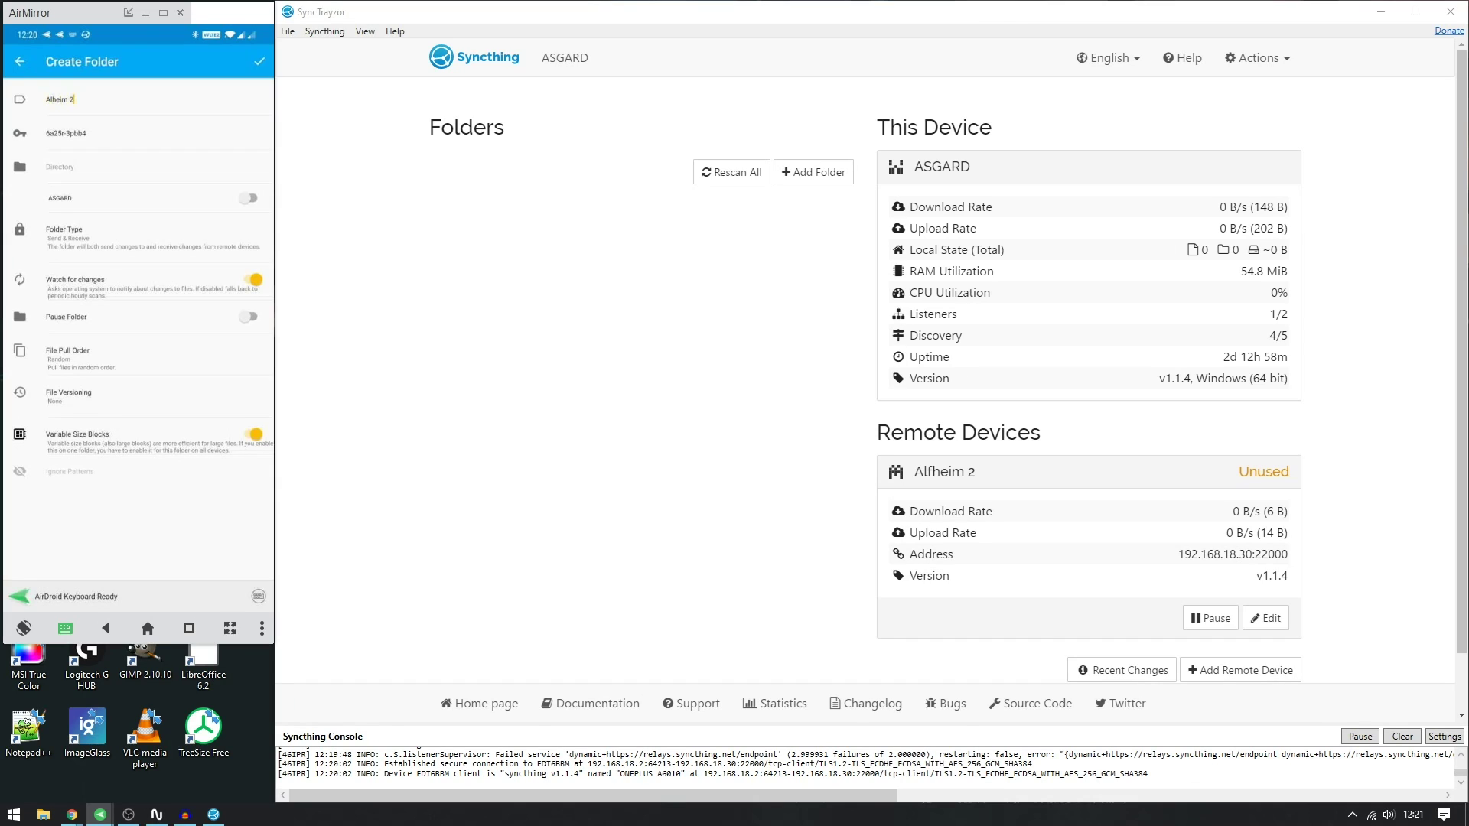
# Step: Choose the root of the OnePlus 6T storage as the new folder's directory
pyautogui.click(75, 168)
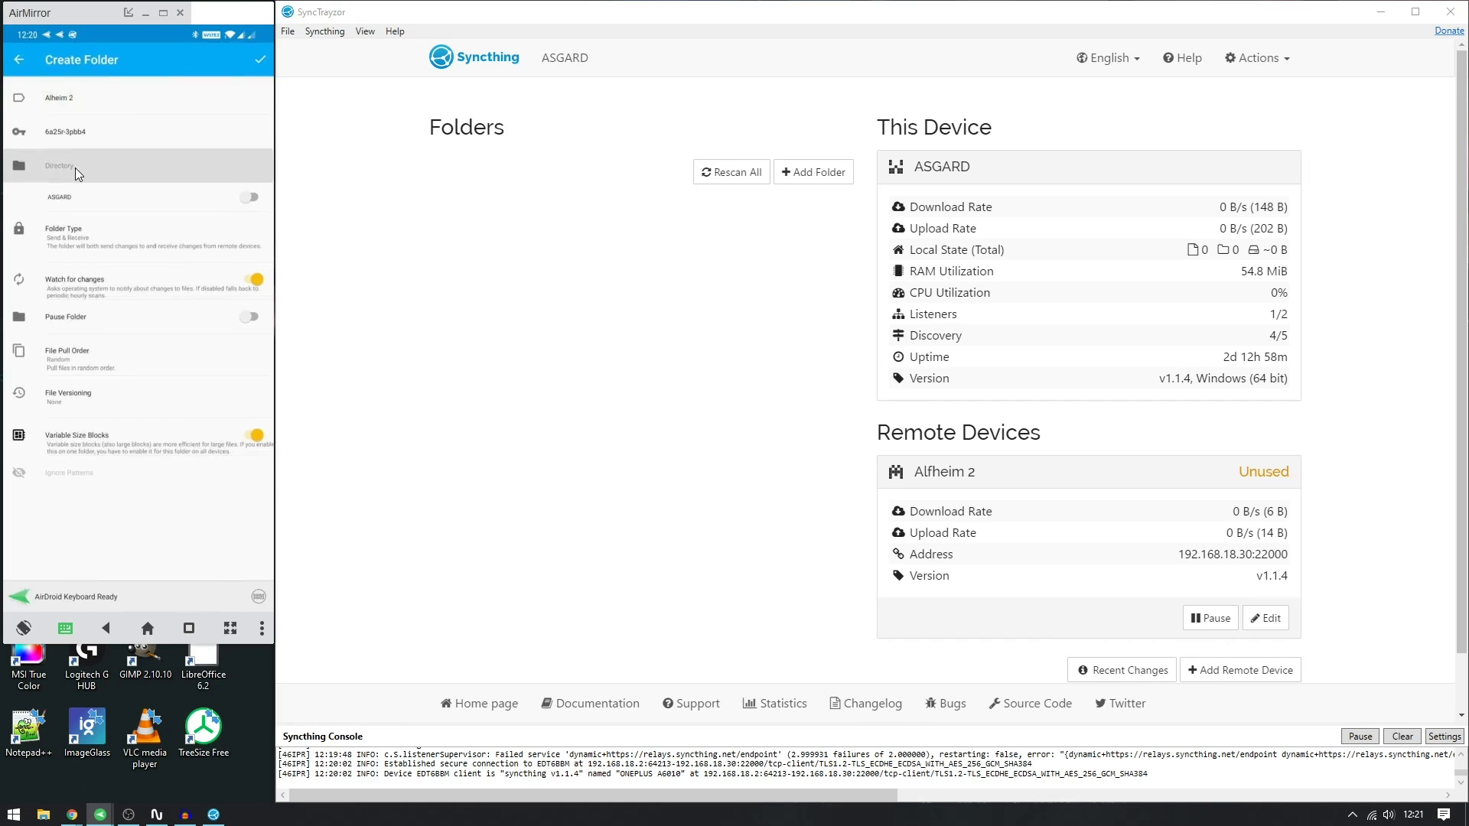
pyautogui.click(20, 61)
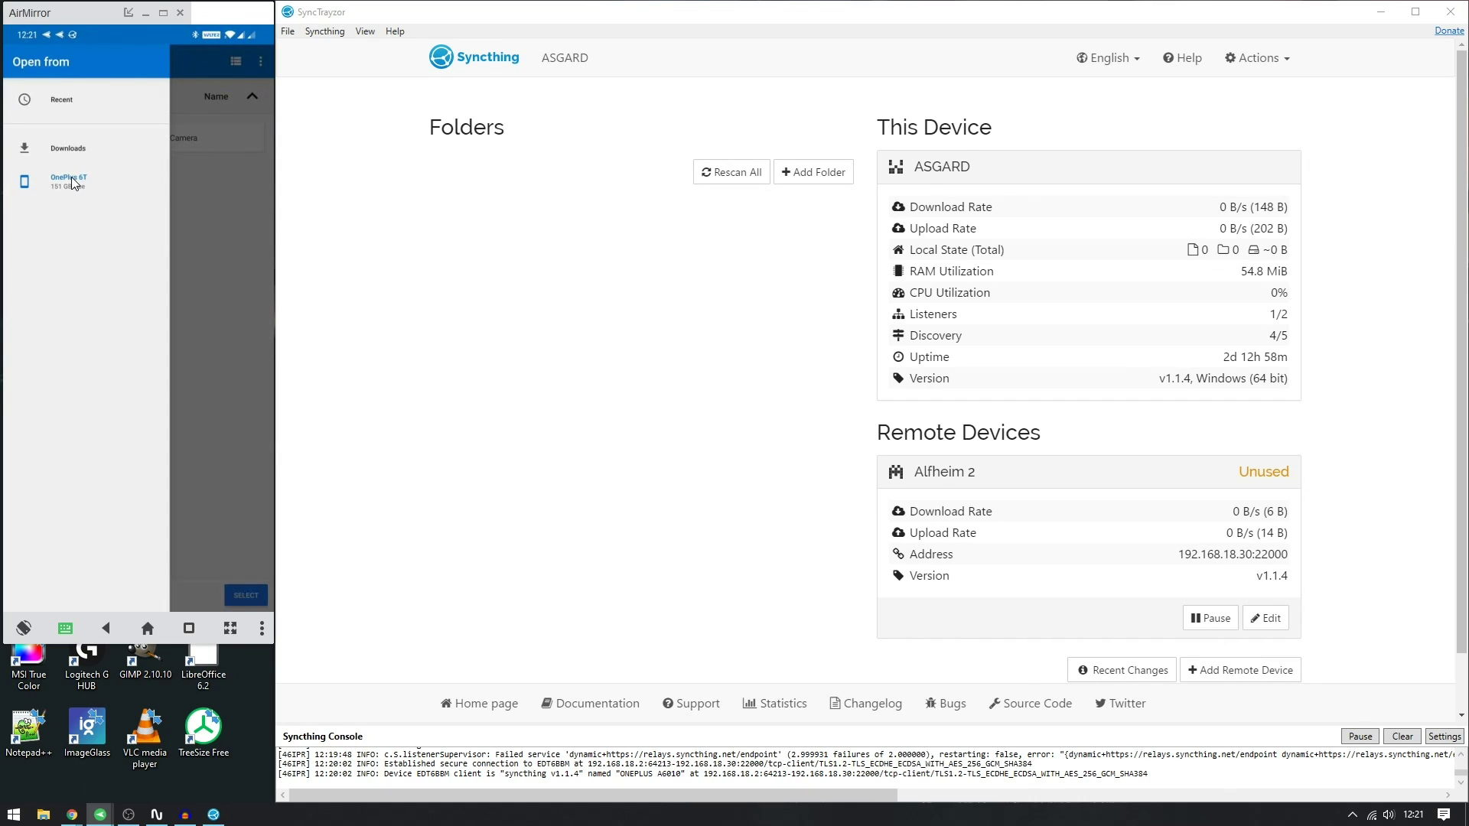
pyautogui.click(68, 179)
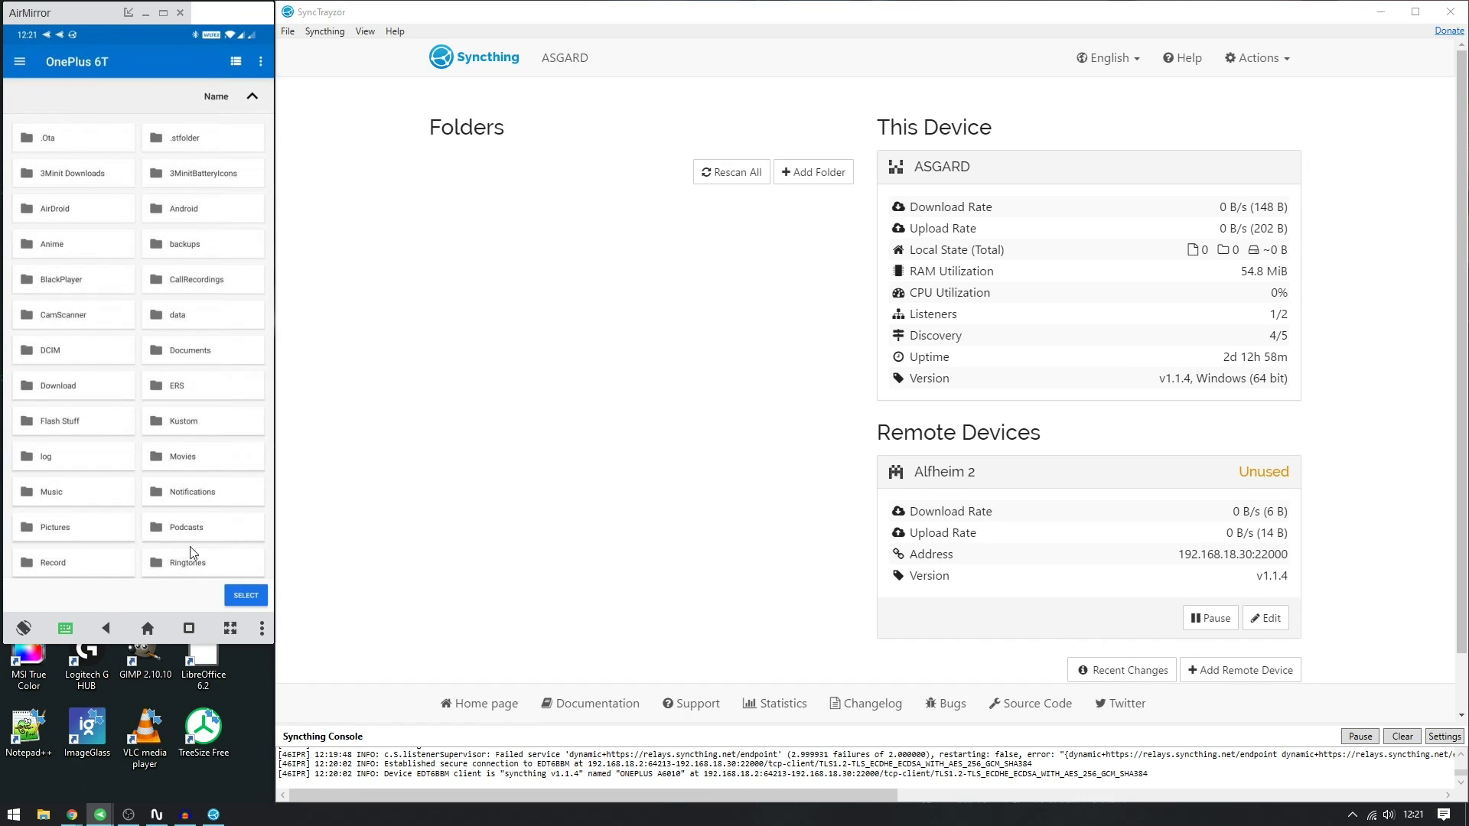
pyautogui.click(243, 595)
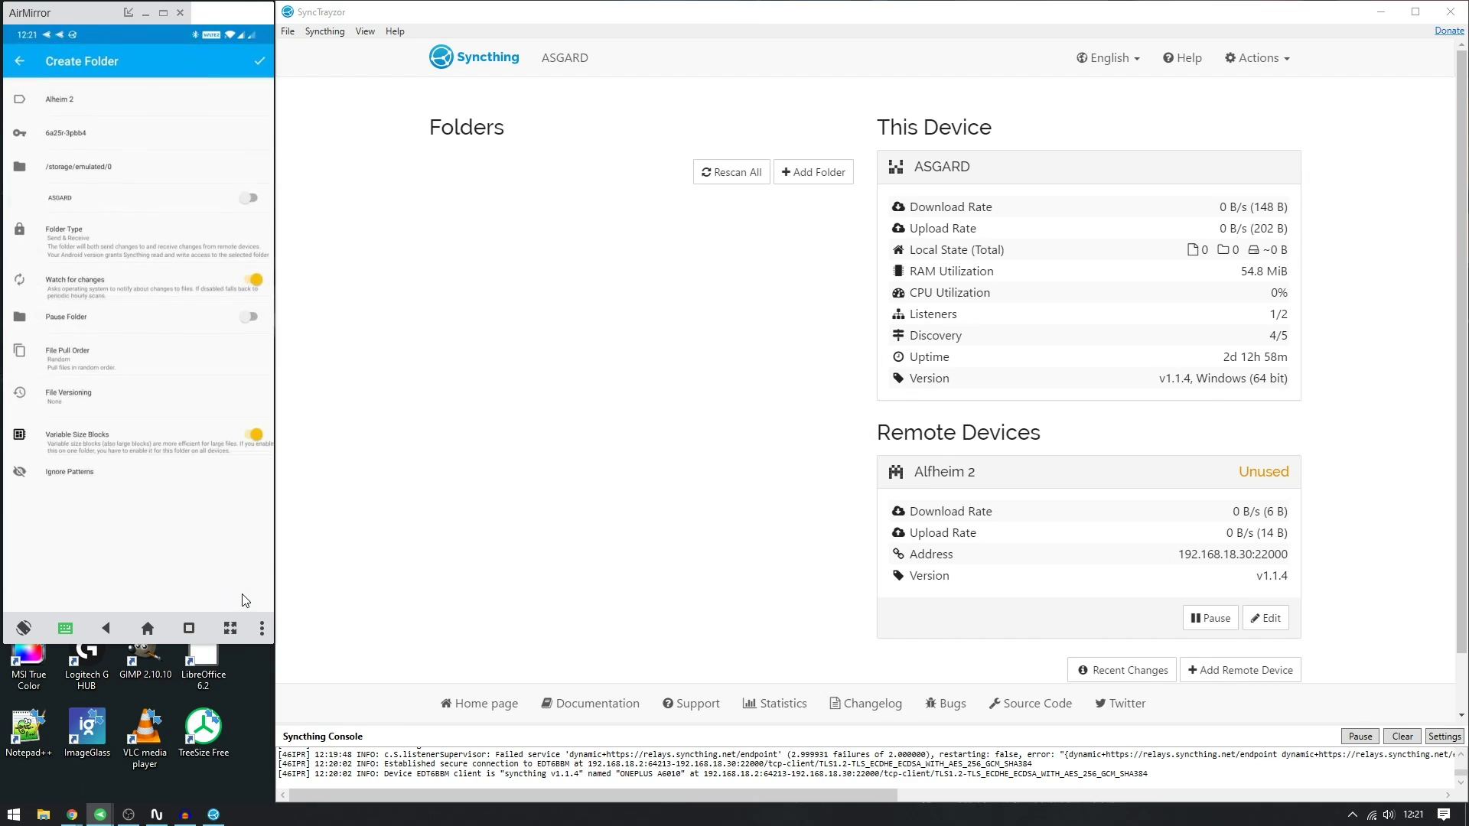
# Step: Set the new folder's directory to DCIM/Restored on the phone and enable sharing it with ASGARD
pyautogui.click(104, 168)
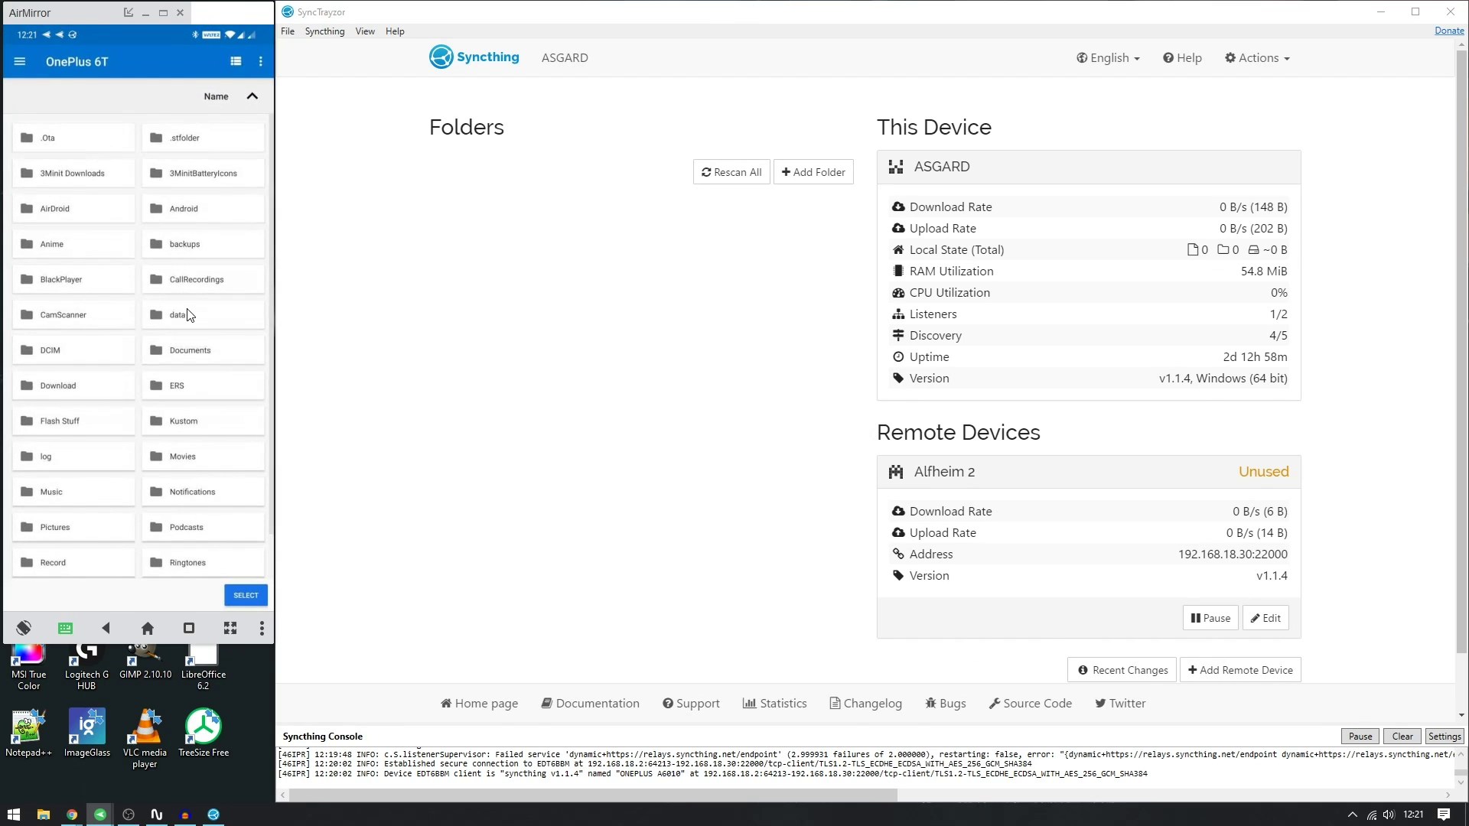
pyautogui.click(54, 352)
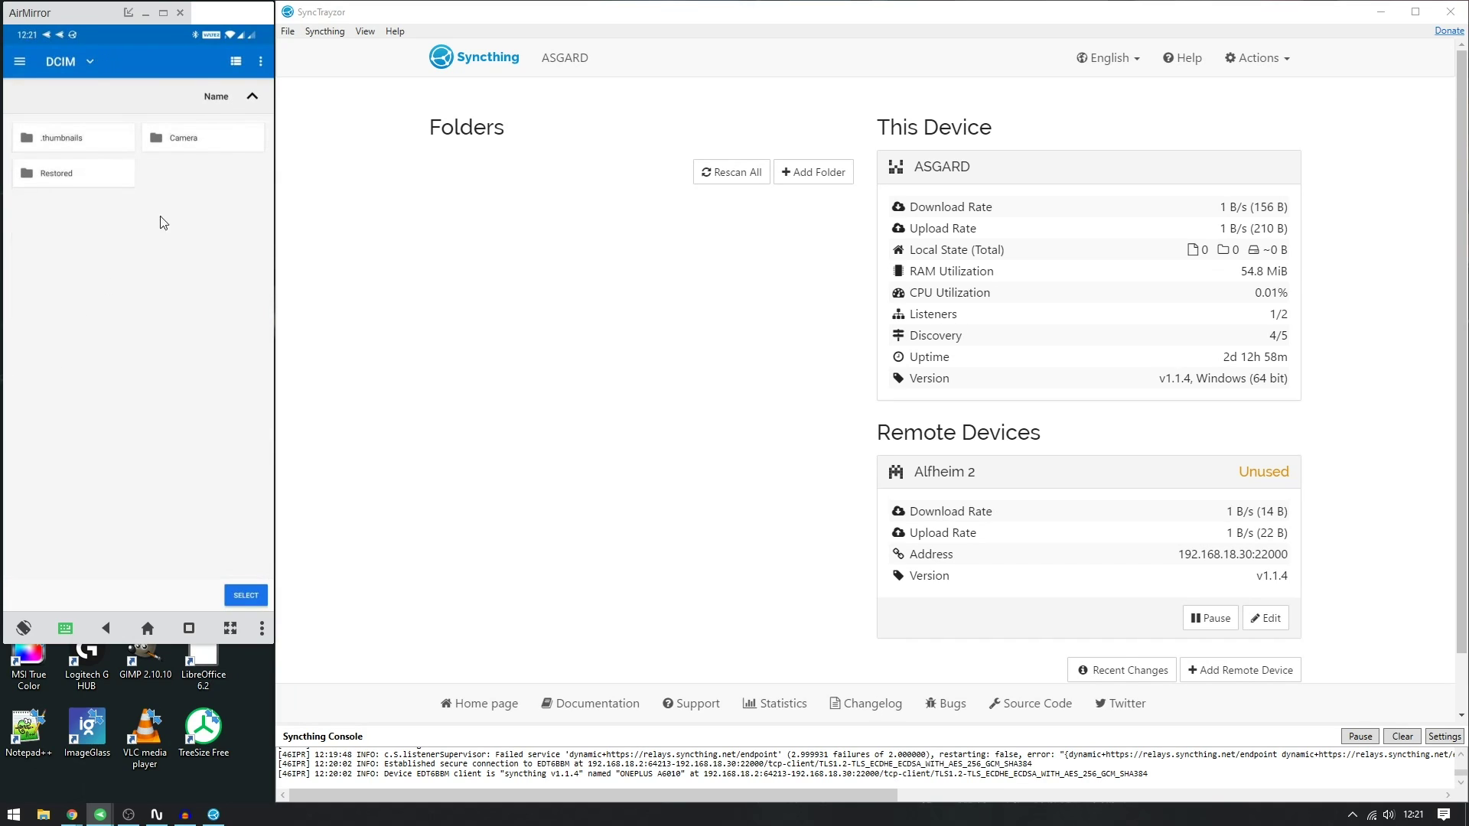
pyautogui.click(63, 177)
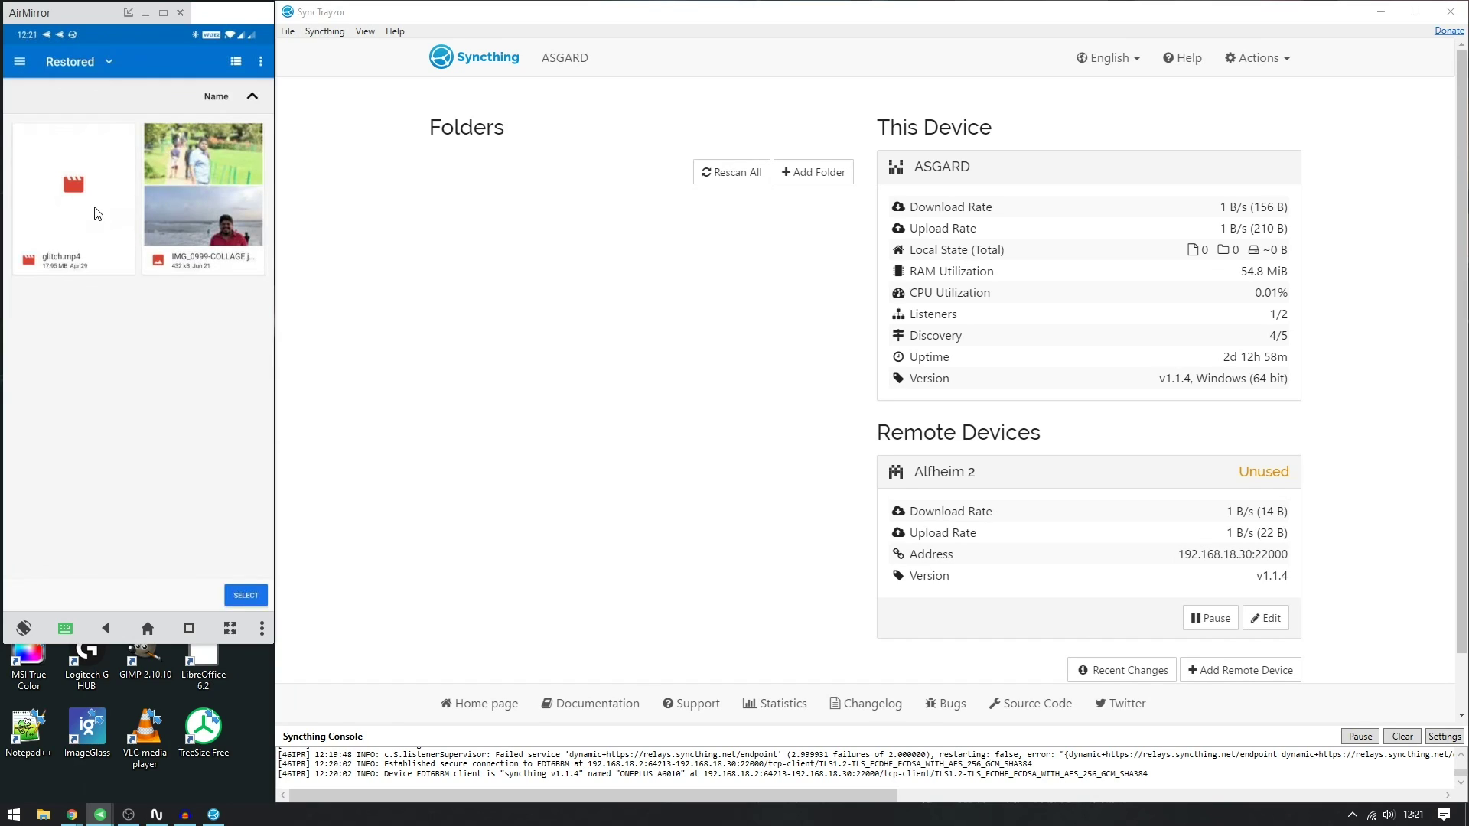
pyautogui.click(233, 590)
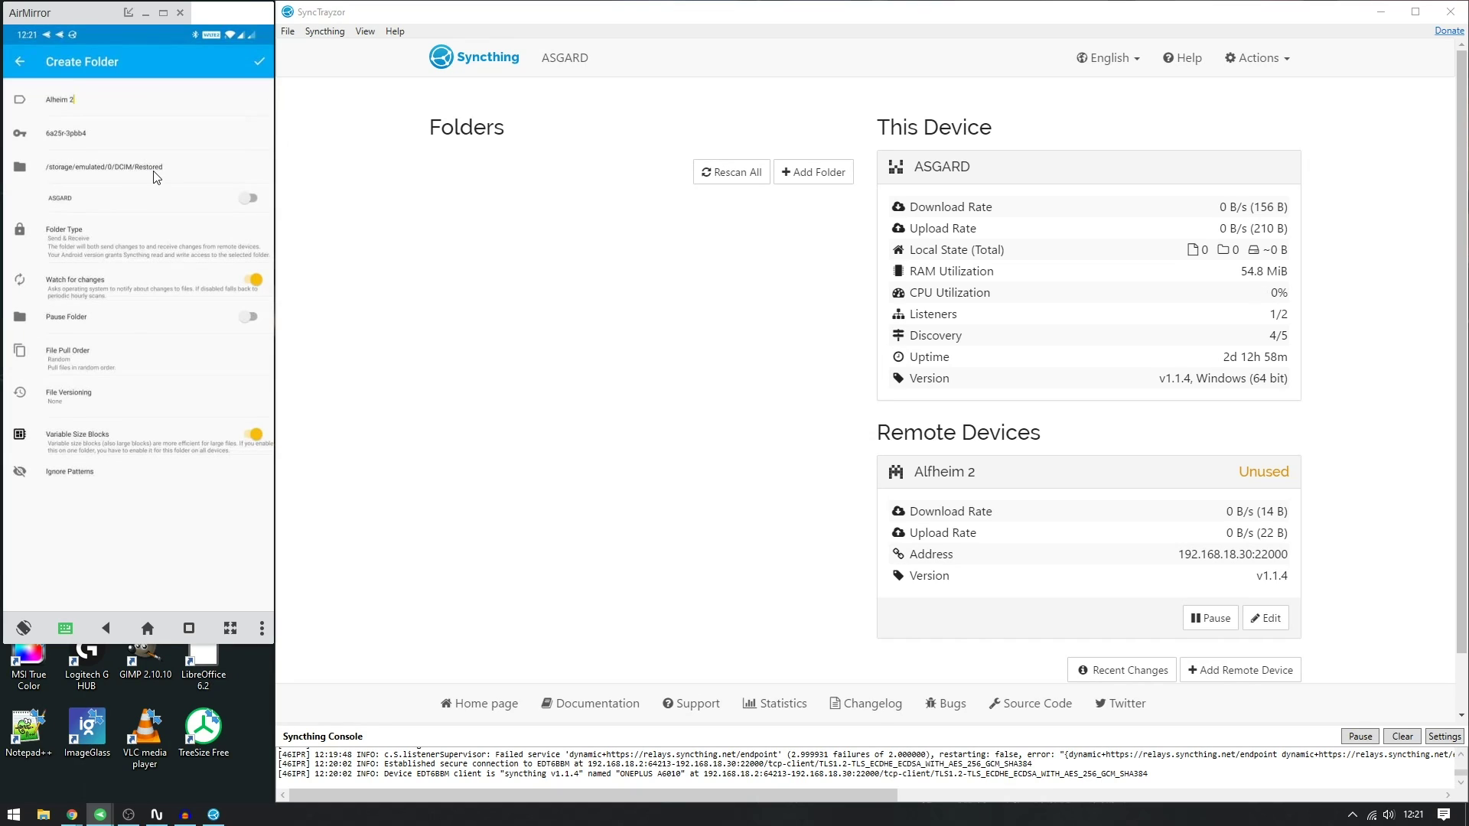
pyautogui.click(252, 201)
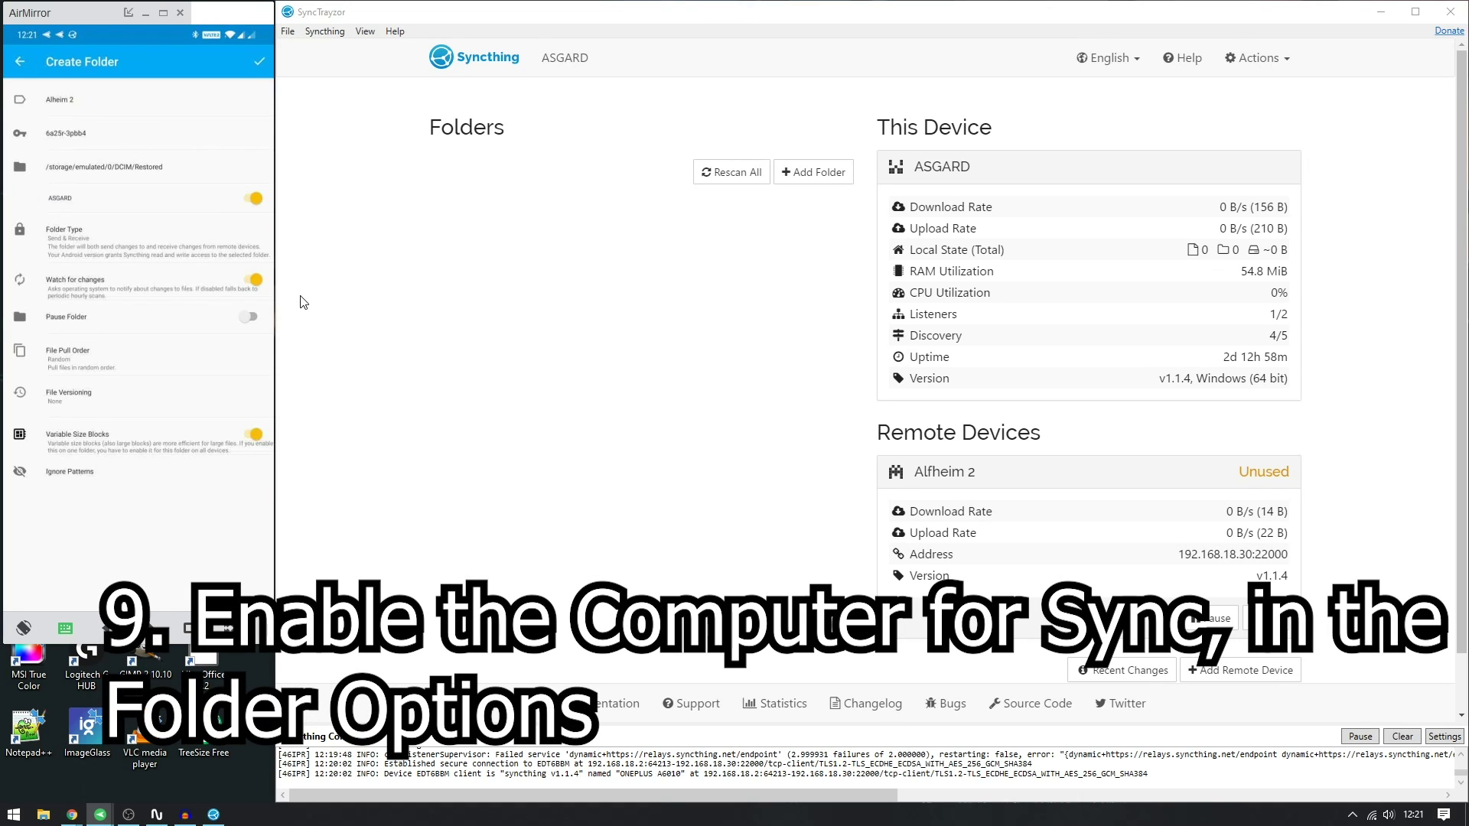
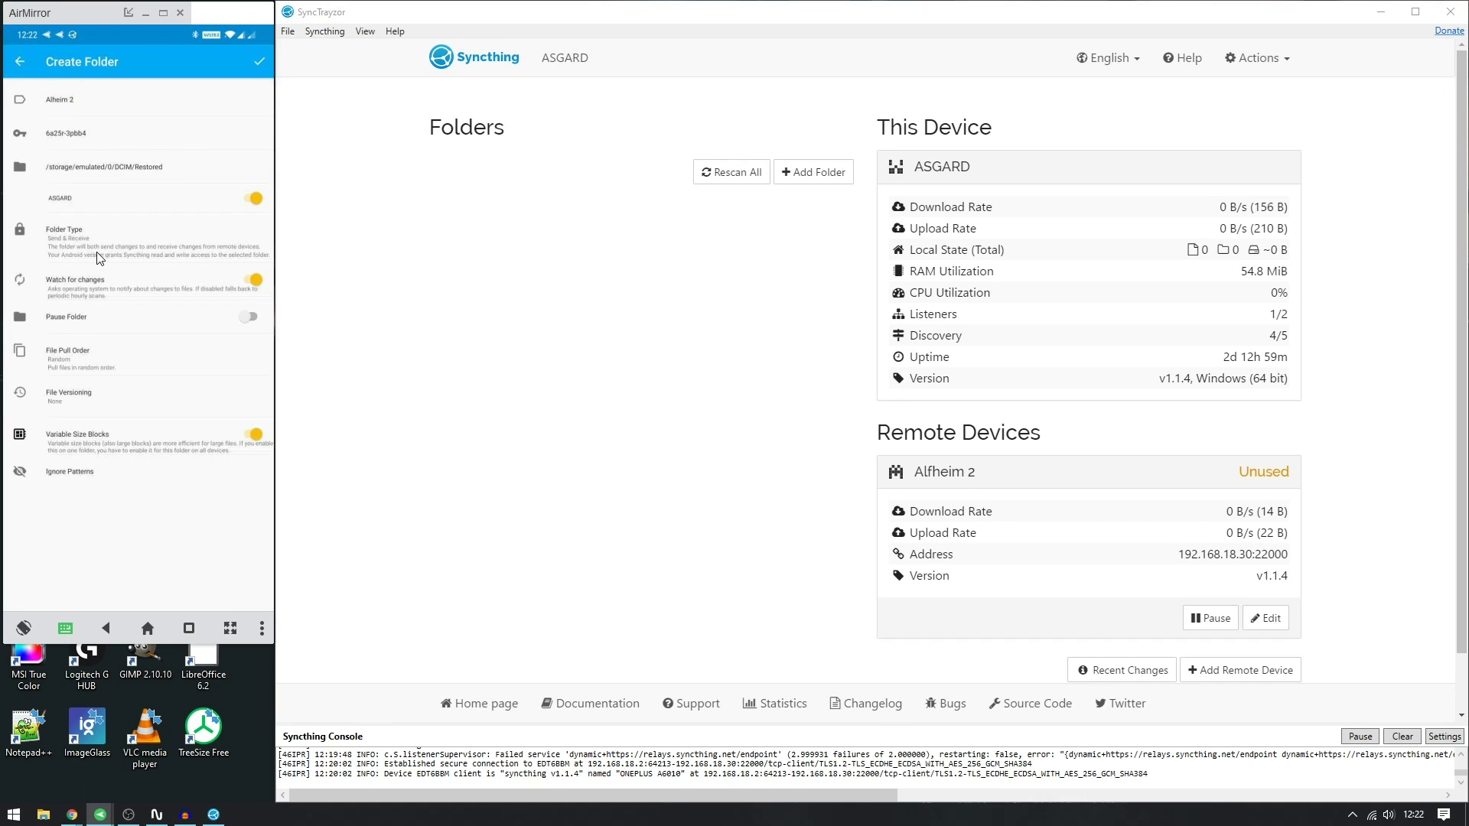
# Step: Set the new folder's type to Send Only
pyautogui.click(95, 257)
pyautogui.click(98, 337)
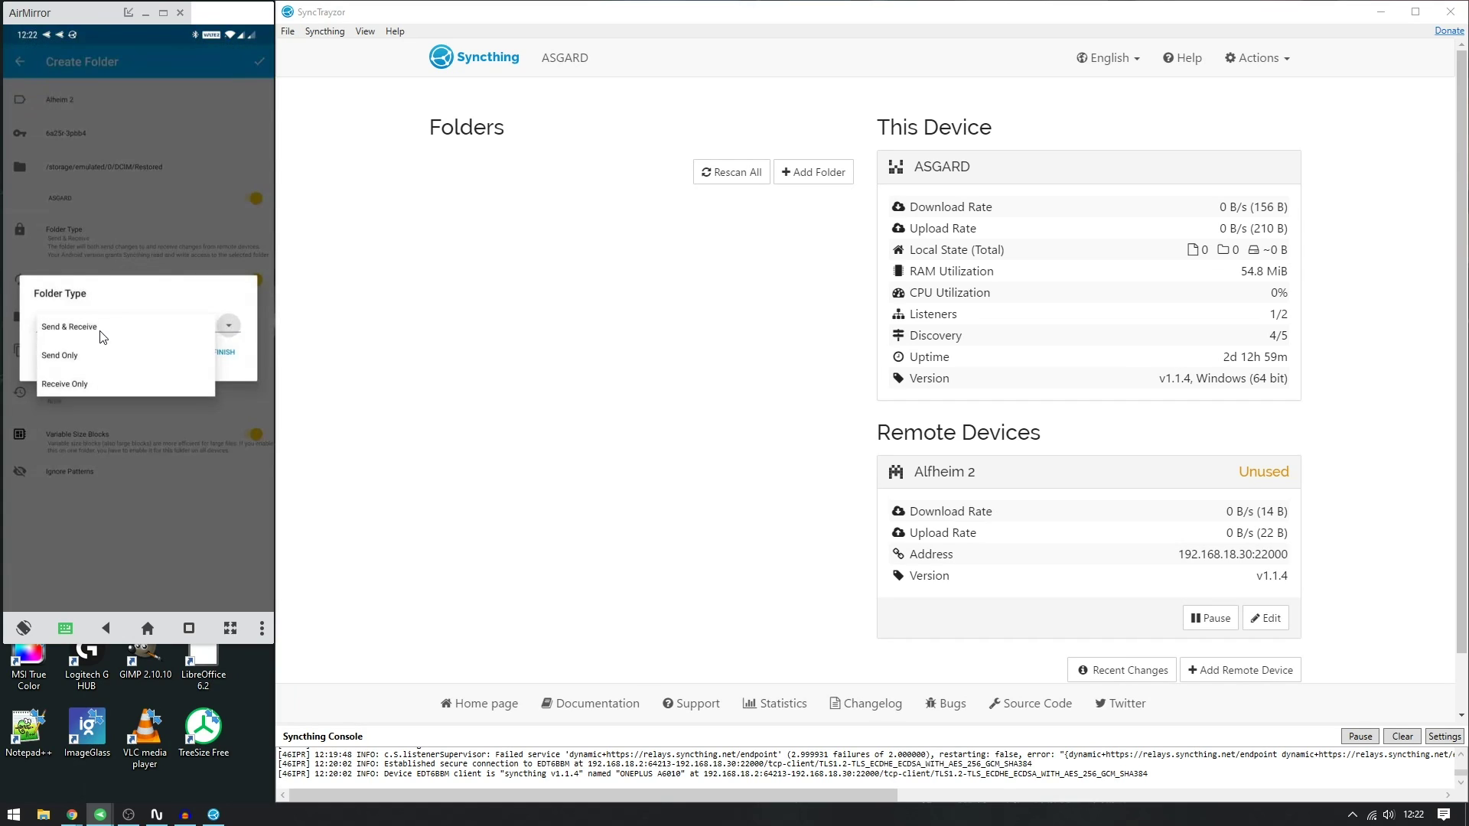
pyautogui.click(84, 358)
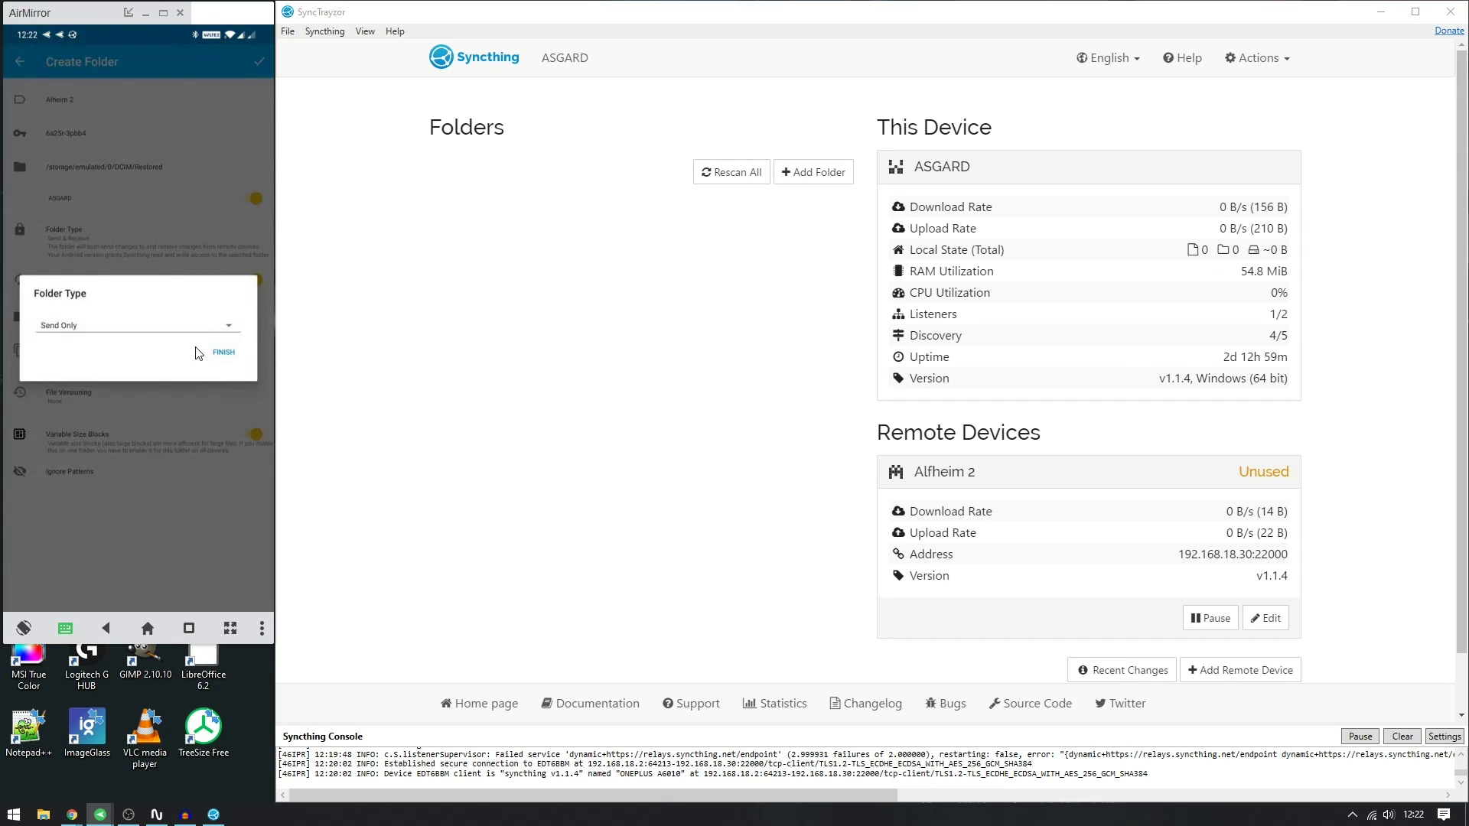
pyautogui.click(224, 353)
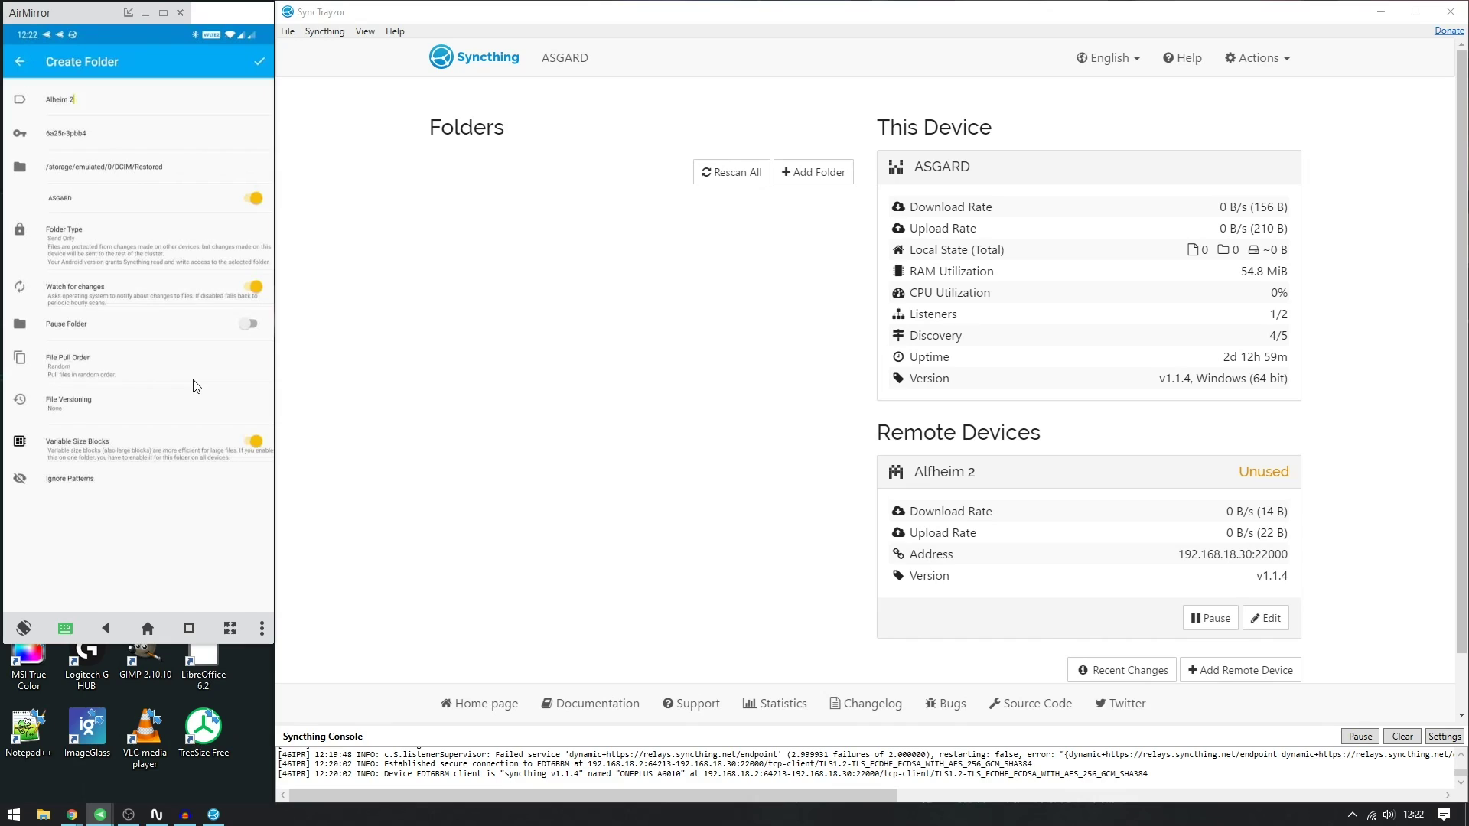
# Step: Switch the new folder's type back to Send & Receive
pyautogui.click(103, 252)
pyautogui.click(84, 327)
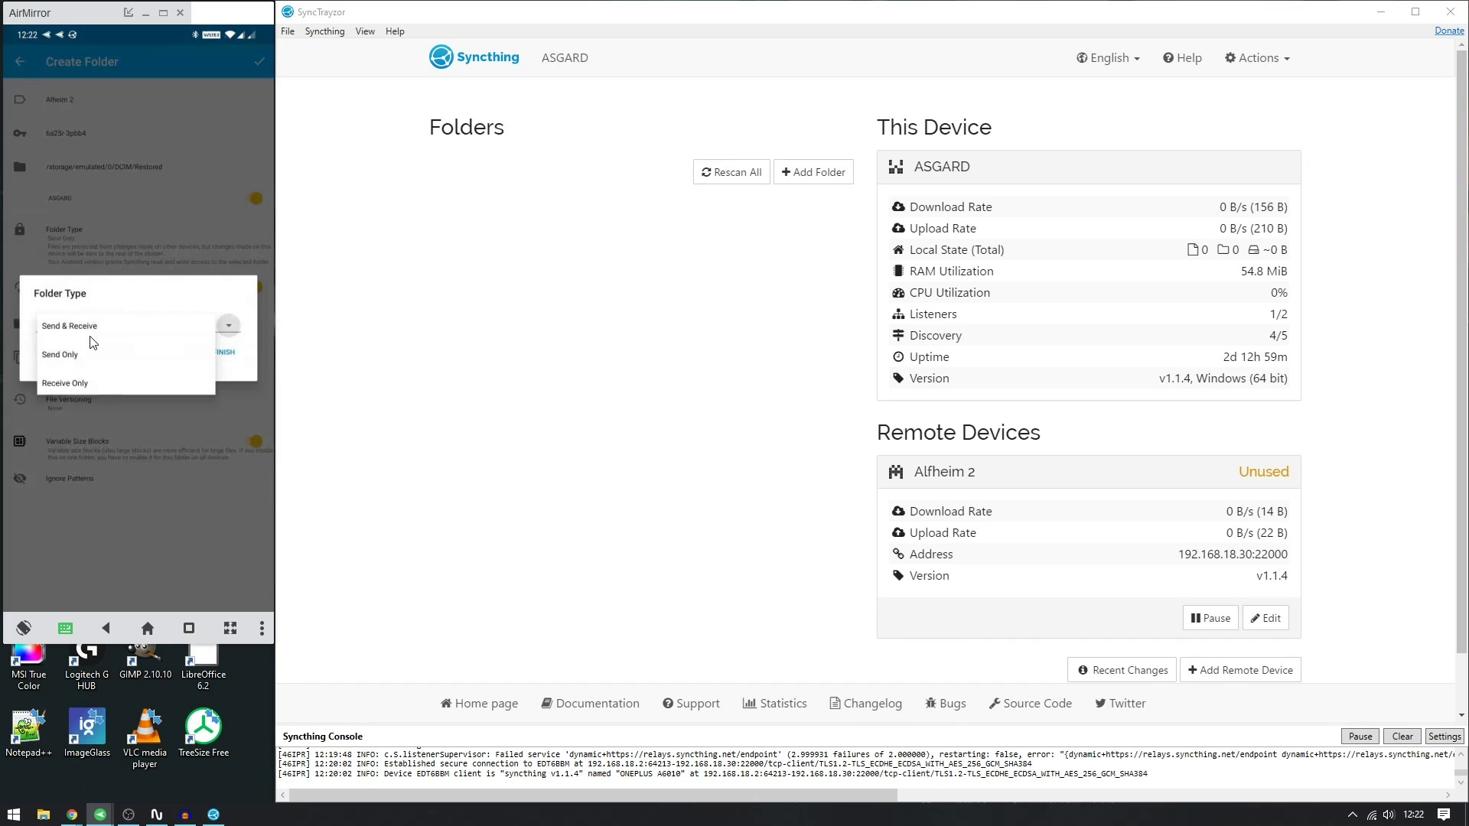
pyautogui.click(111, 329)
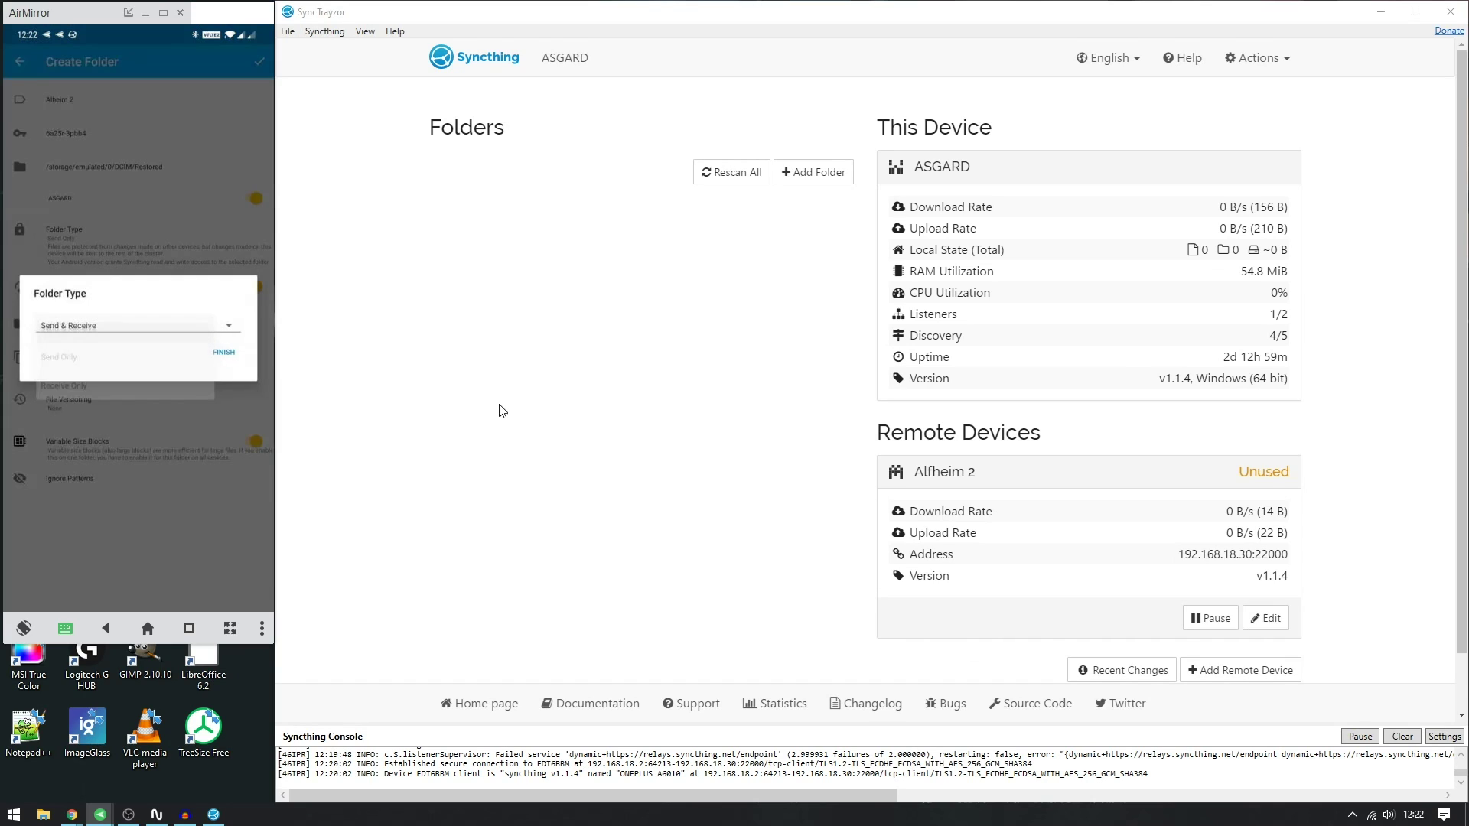
pyautogui.click(224, 353)
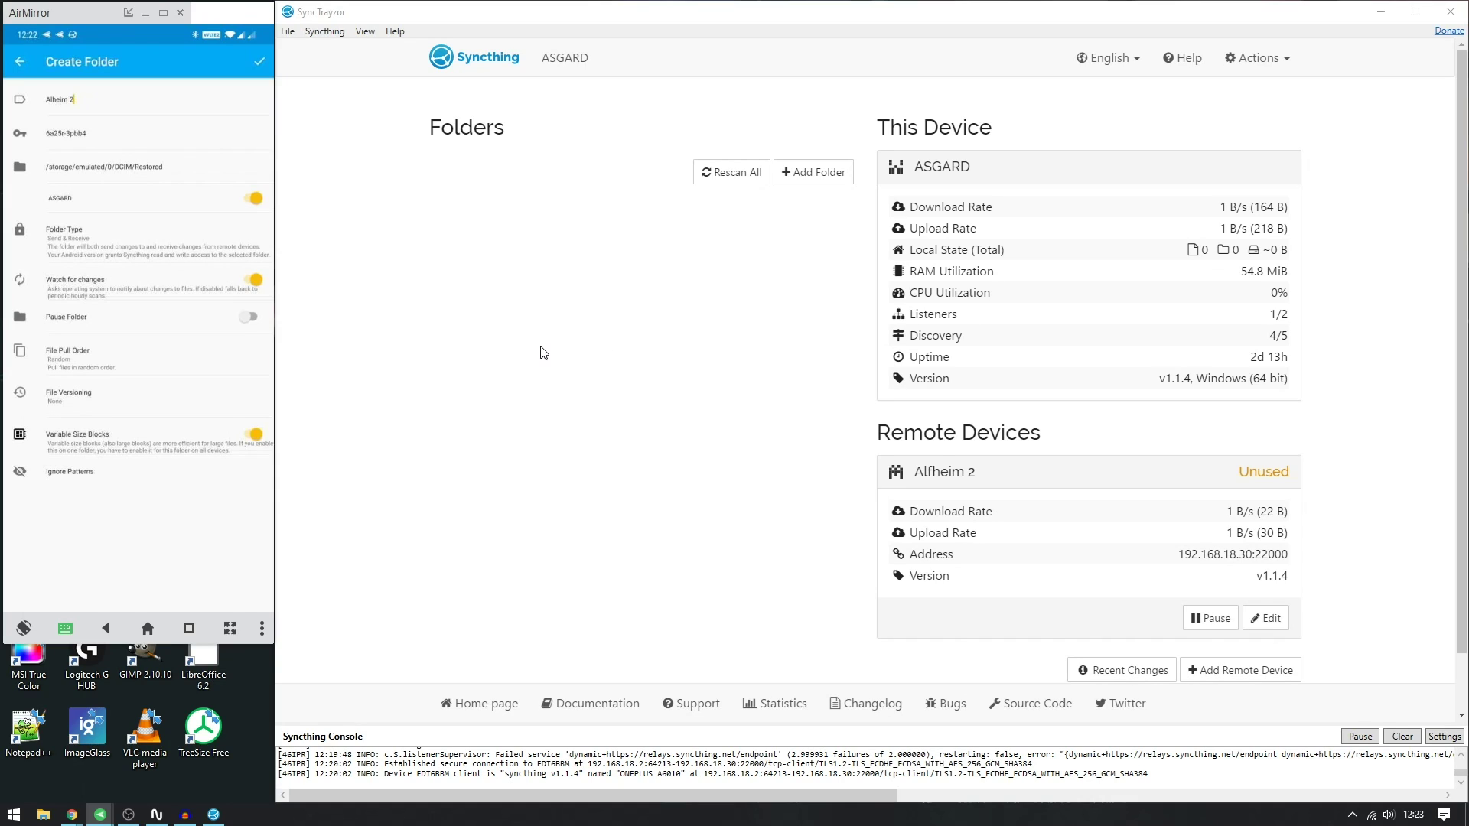
# Step: Change the folder type of Alheim 2 to Send Only
pyautogui.click(132, 260)
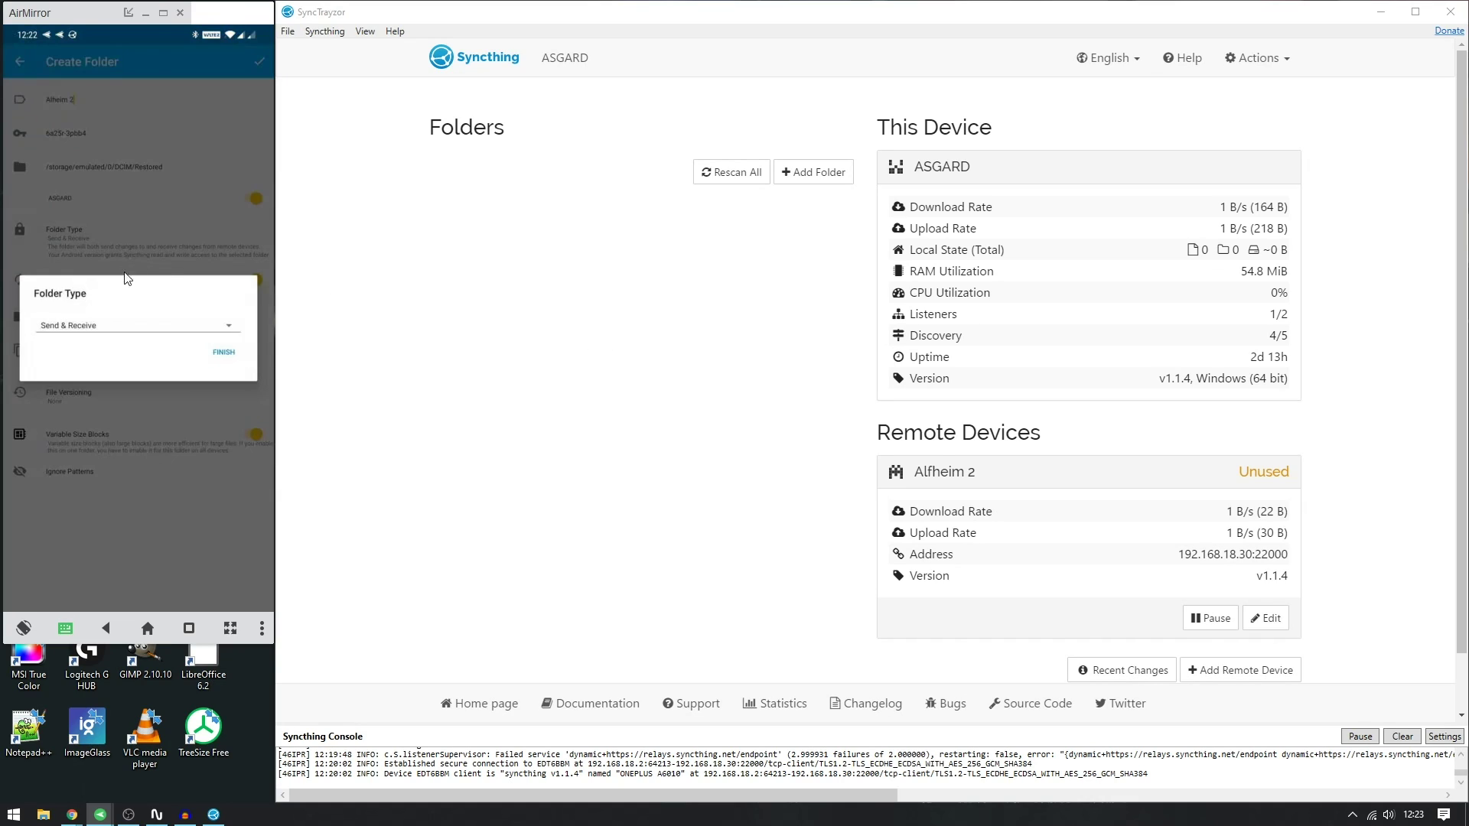
pyautogui.click(84, 329)
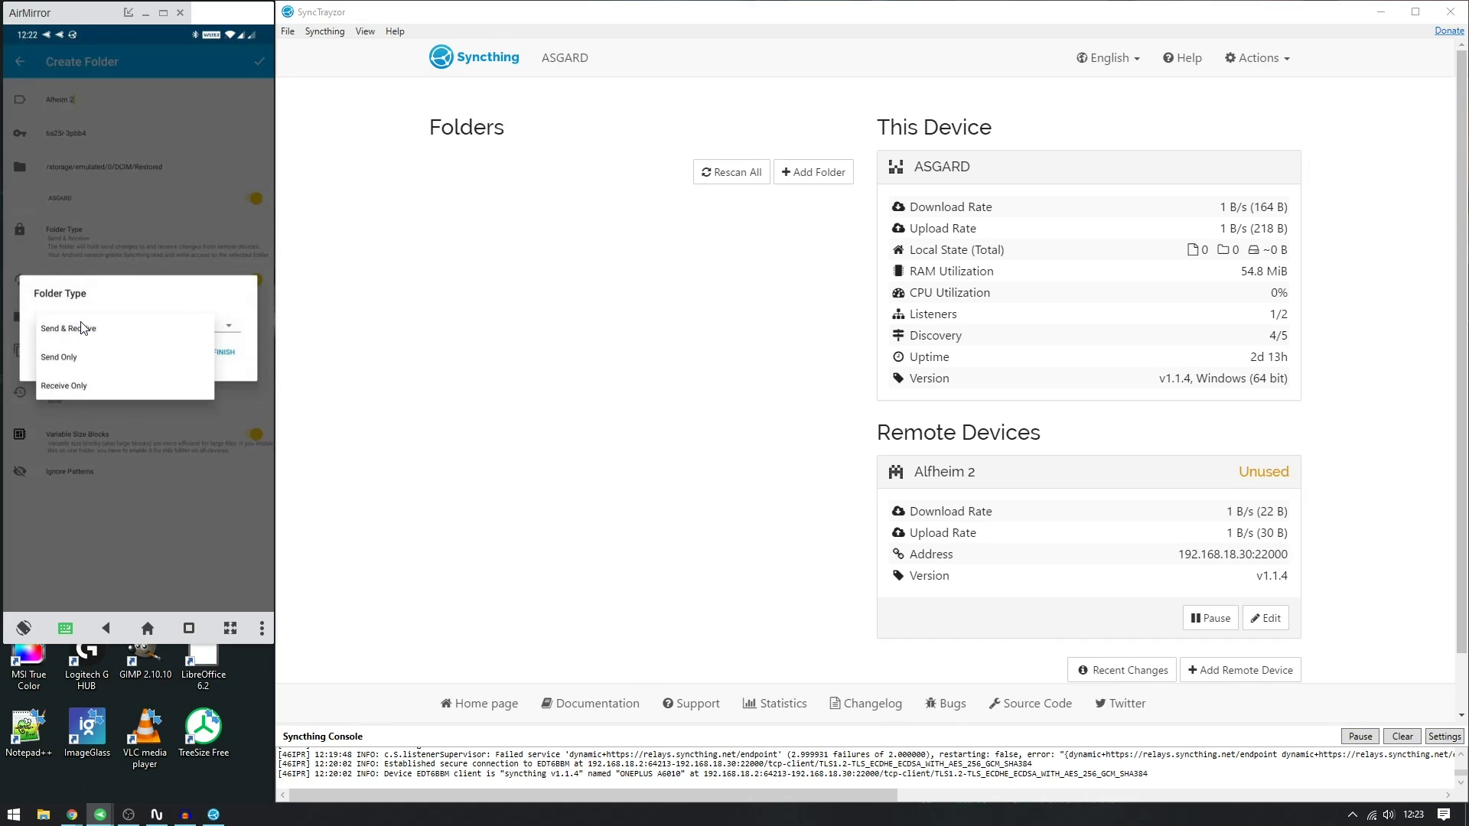
pyautogui.click(76, 360)
pyautogui.click(226, 353)
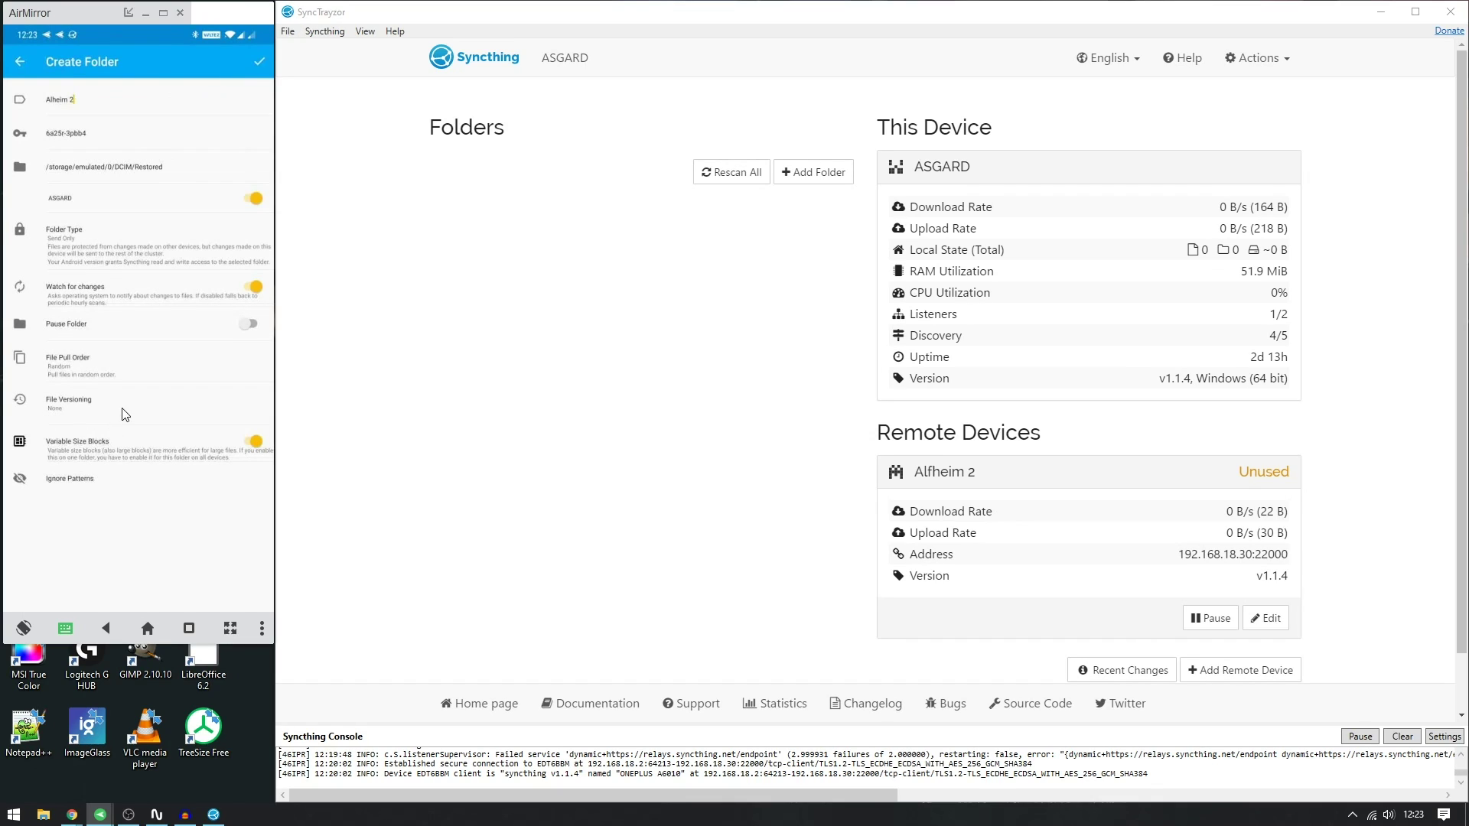
# Step: Set the folder's file pull order to Oldest First and save the new folder on the phone
pyautogui.click(76, 360)
pyautogui.click(130, 331)
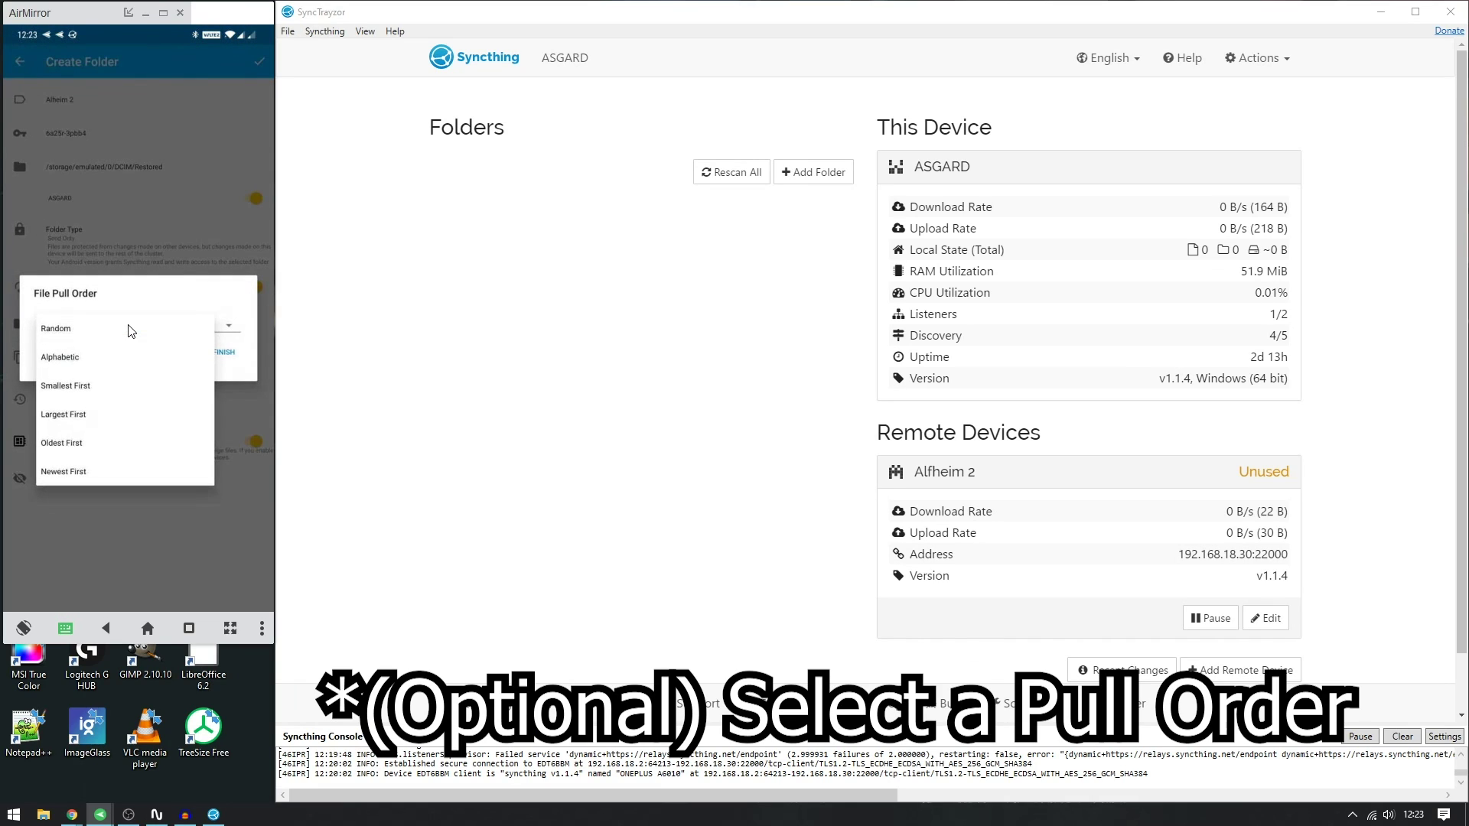
pyautogui.click(84, 436)
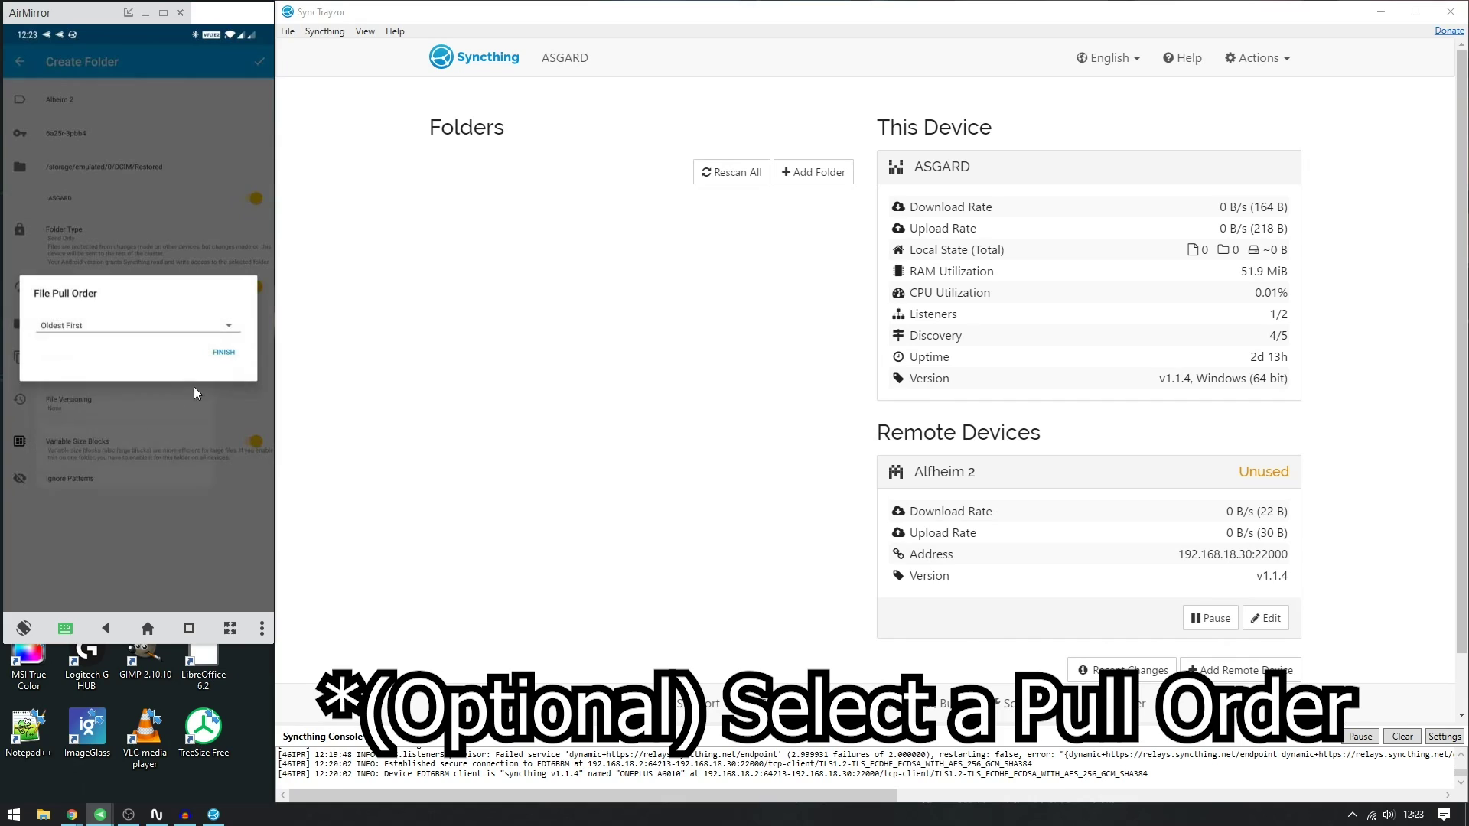
pyautogui.click(224, 355)
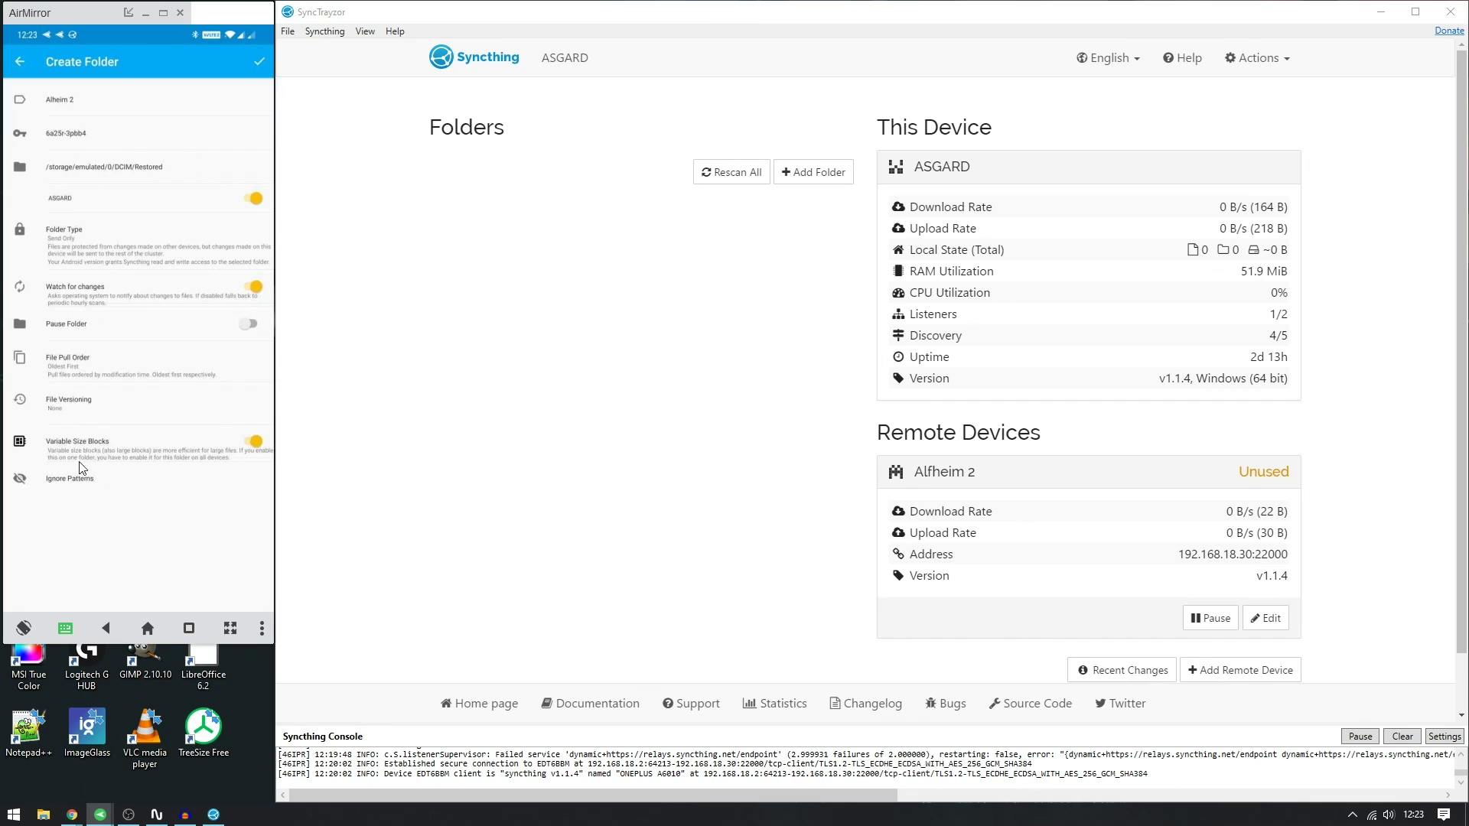
pyautogui.click(259, 60)
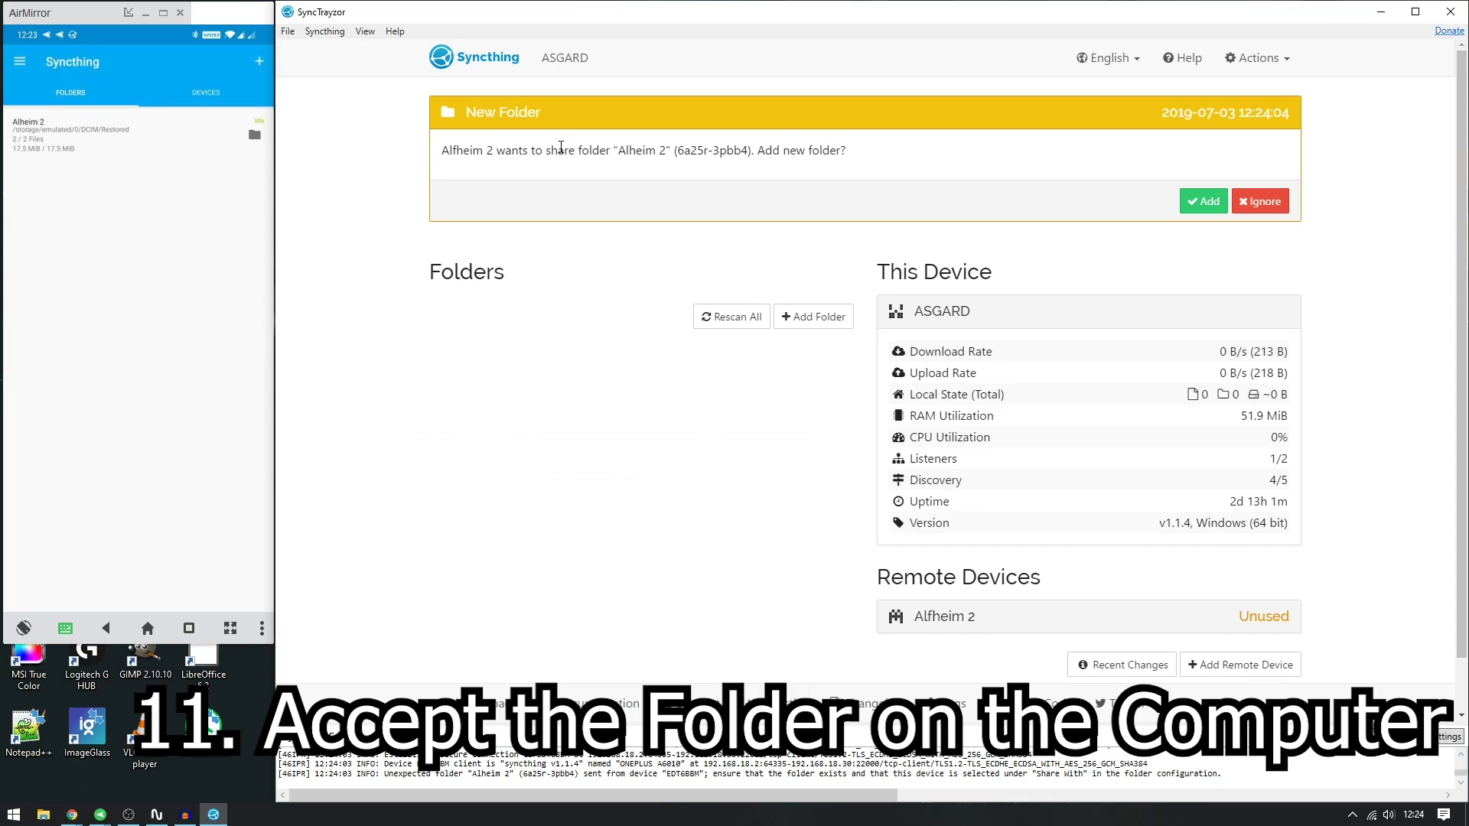
# Step: Check Alheim 2's settings on the phone, and accept the offered Alheim 2 folder on the computer
pyautogui.click(85, 137)
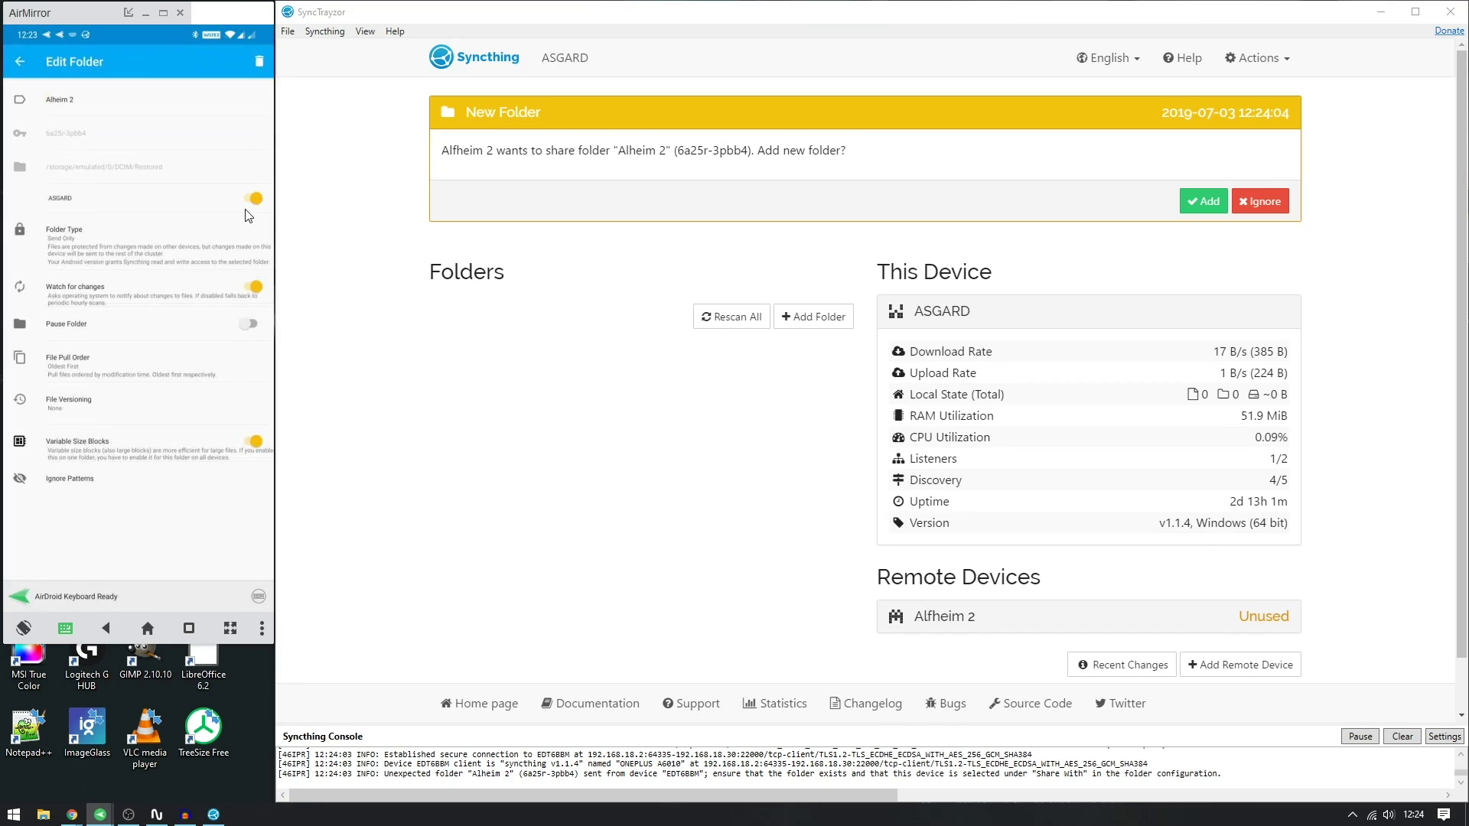
pyautogui.click(21, 64)
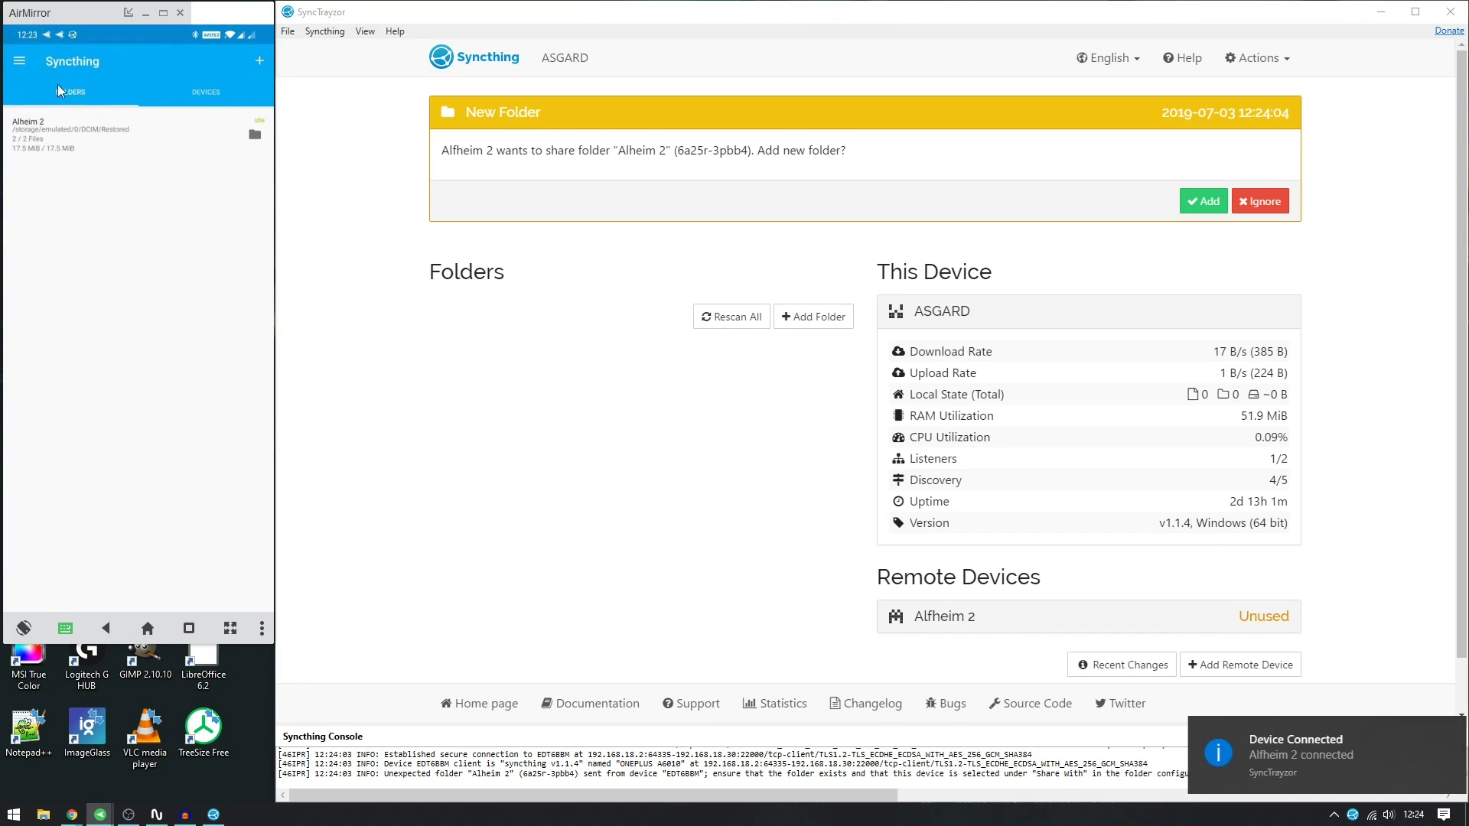
pyautogui.click(1210, 206)
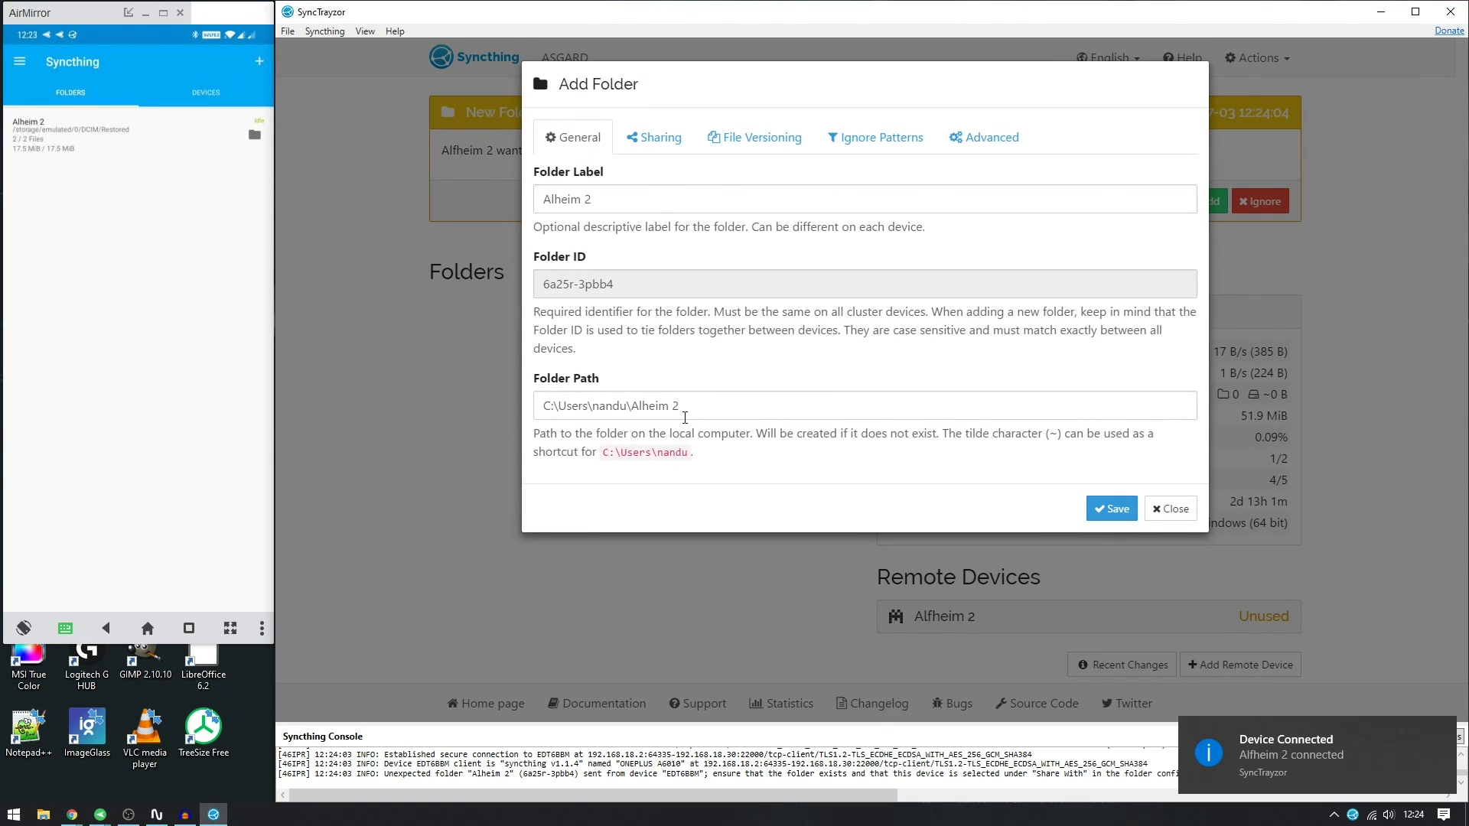
pyautogui.click(749, 406)
pyautogui.moveTo(749, 405); pyautogui.dragTo(478, 403)
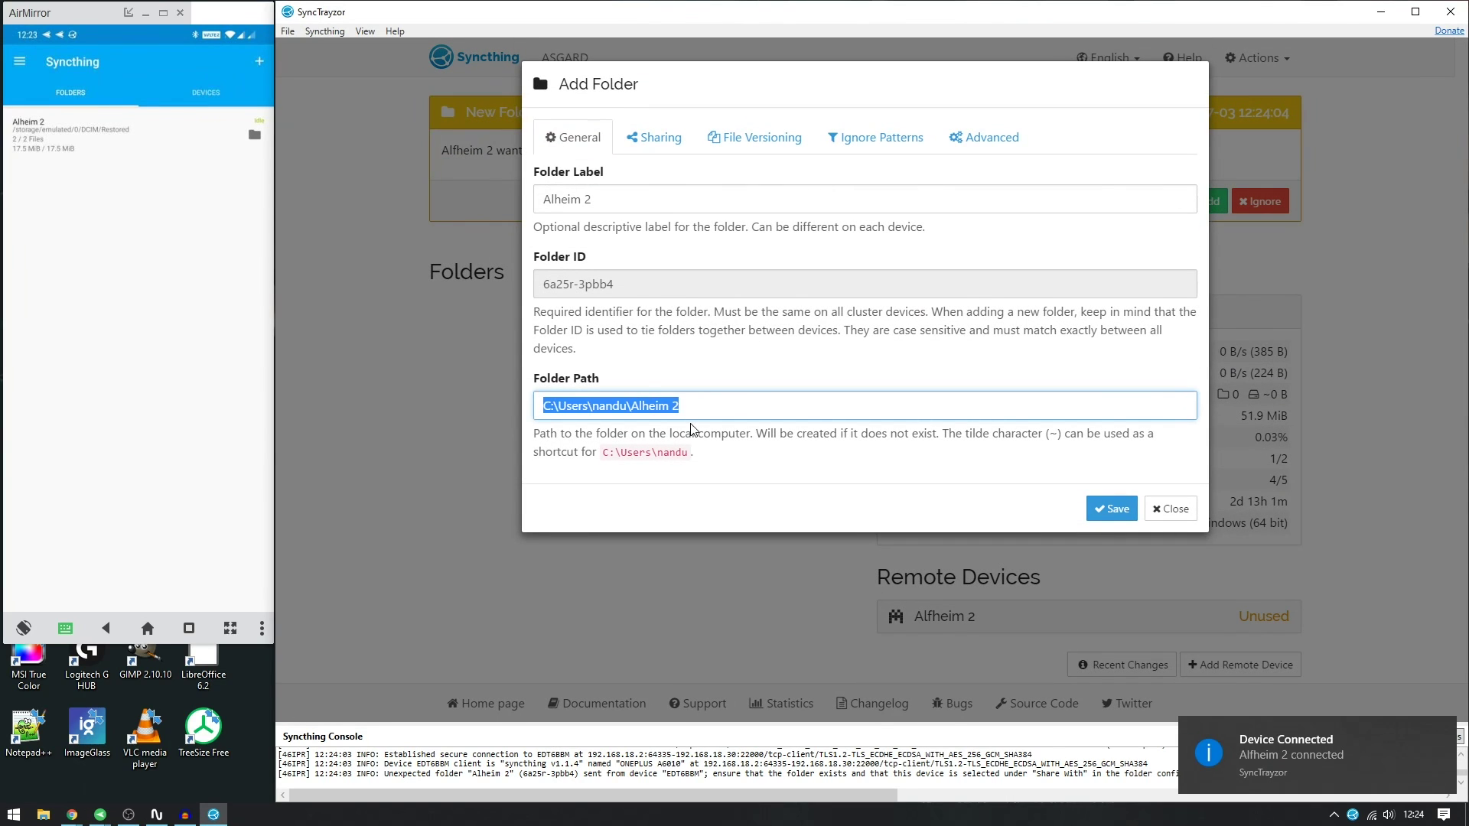
# Step: Switch to File Explorer, create a folder named Alheim 2 on the Scratch (D:) drive and open it
pyautogui.press('super+e')
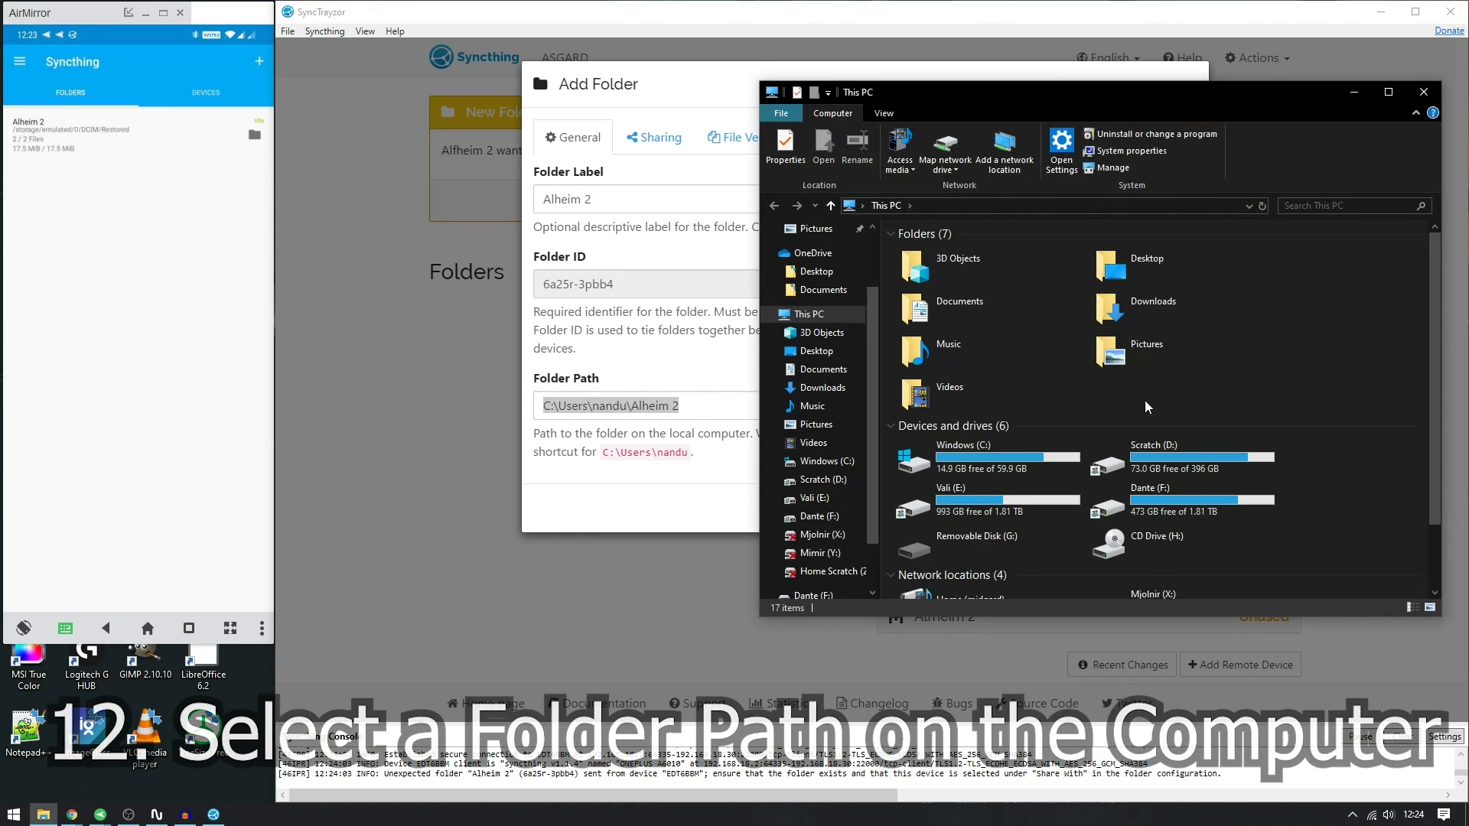
pyautogui.click(1177, 468)
pyautogui.doubleClick(1177, 468)
pyautogui.rightClick(965, 444)
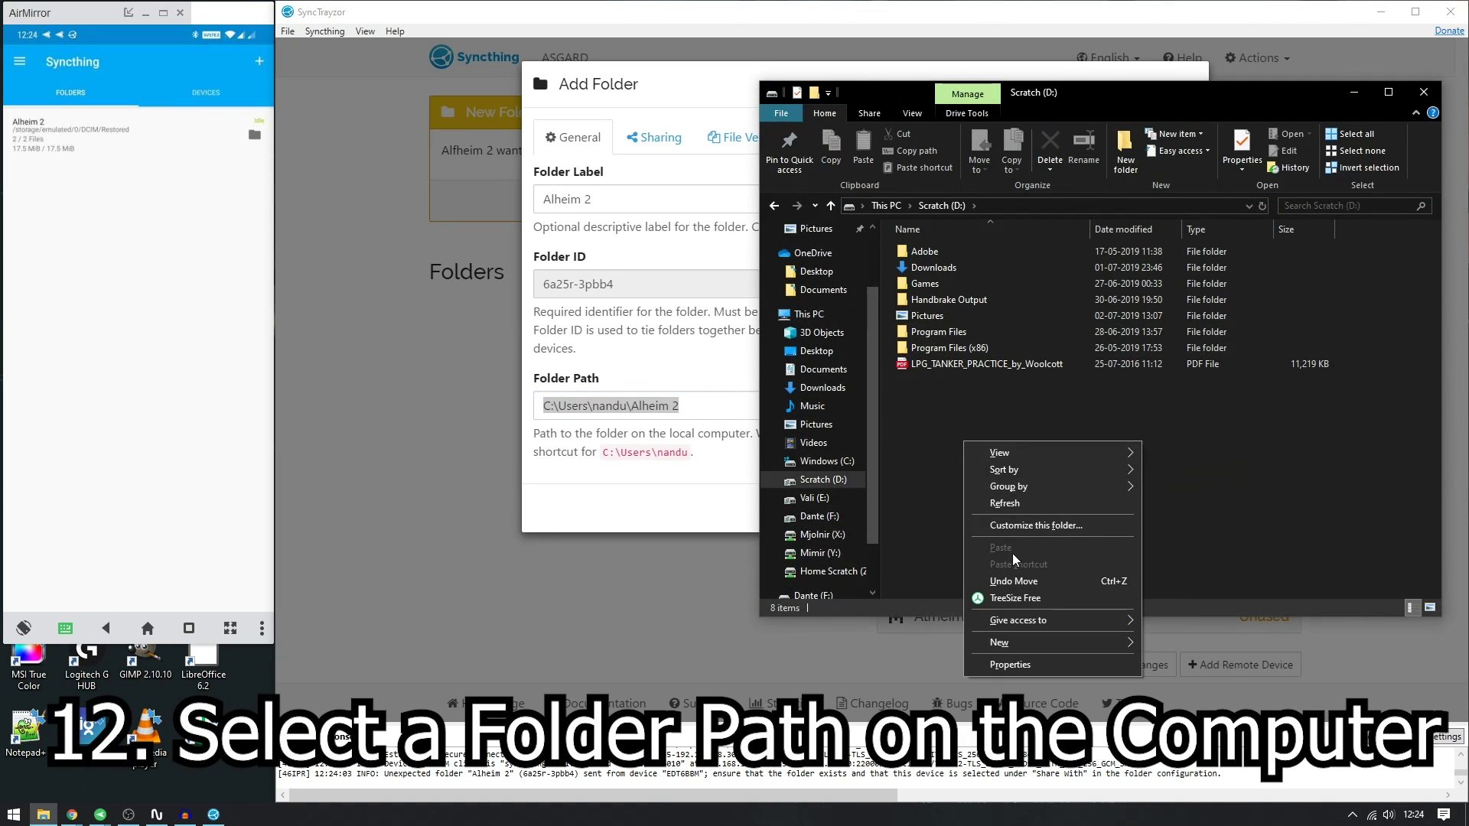
pyautogui.moveTo(1099, 645)
pyautogui.click(1182, 434)
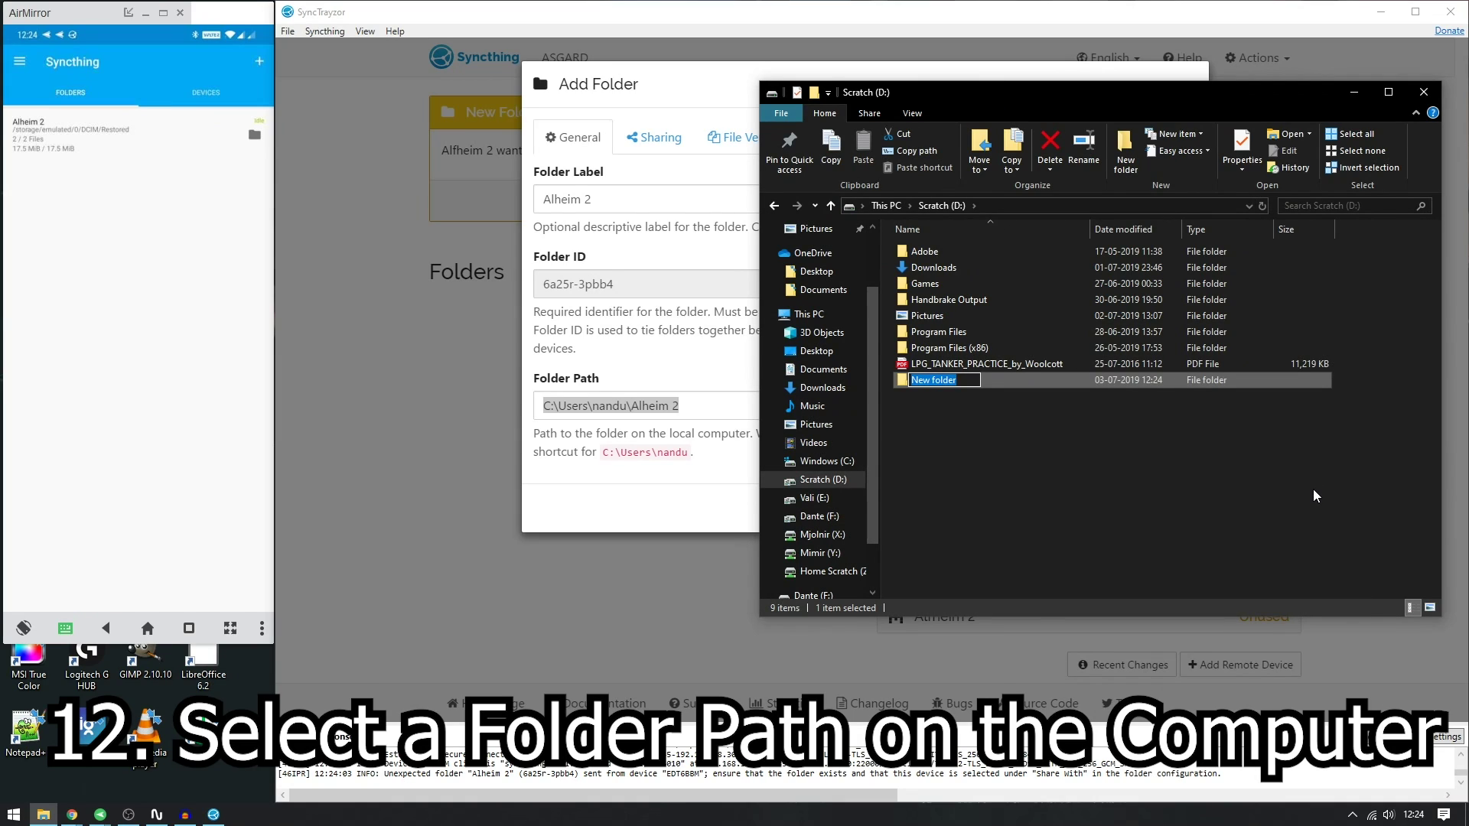
pyautogui.write('Alheim 2')
pyautogui.press('Return')
pyautogui.press('Return')
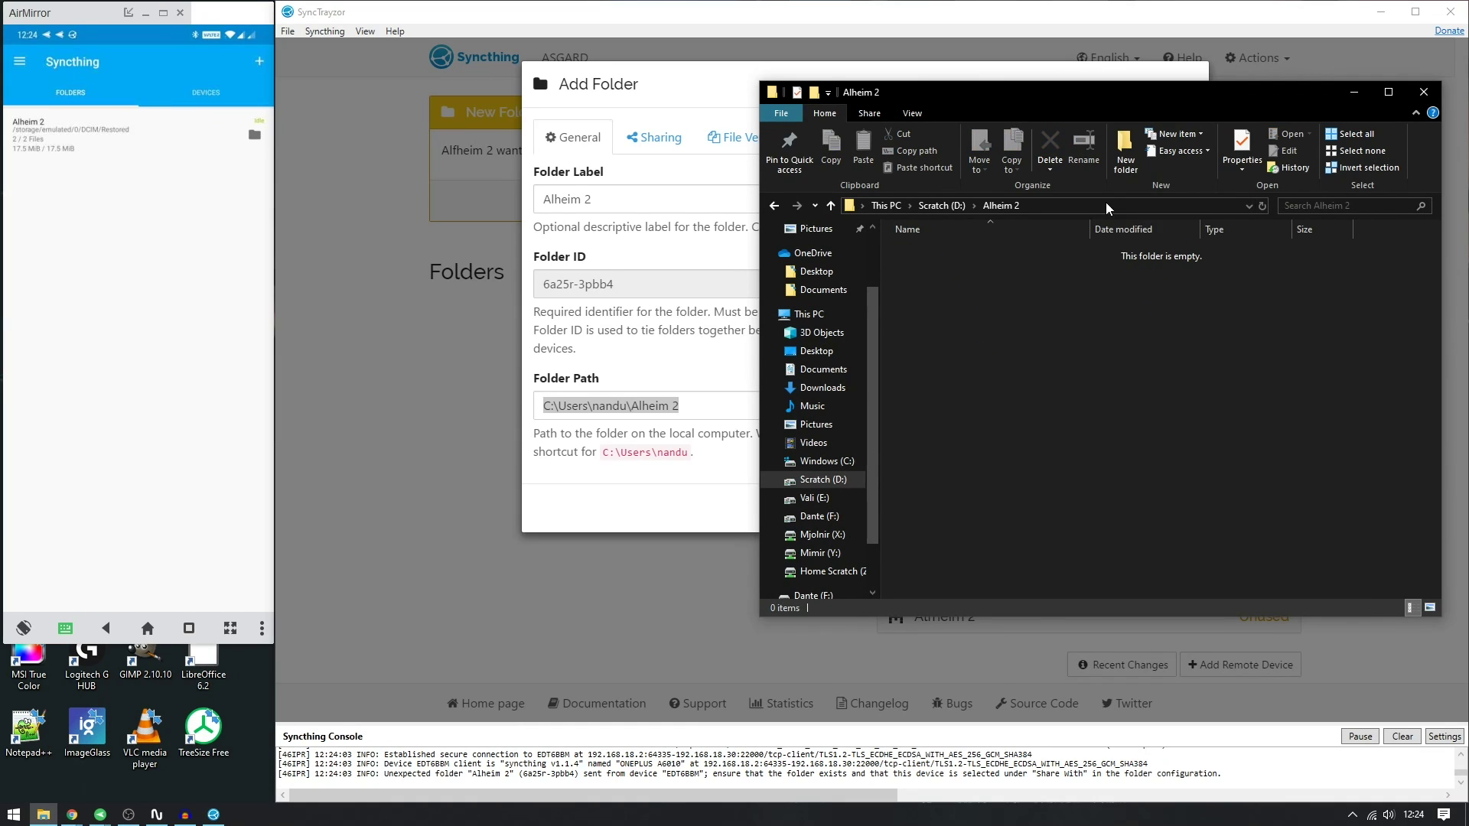
# Step: Copy the new folder's location and set it as the shared folder's path, D:\Alheim 2, in SyncTrayzor
pyautogui.click(942, 205)
pyautogui.rightClick(879, 207)
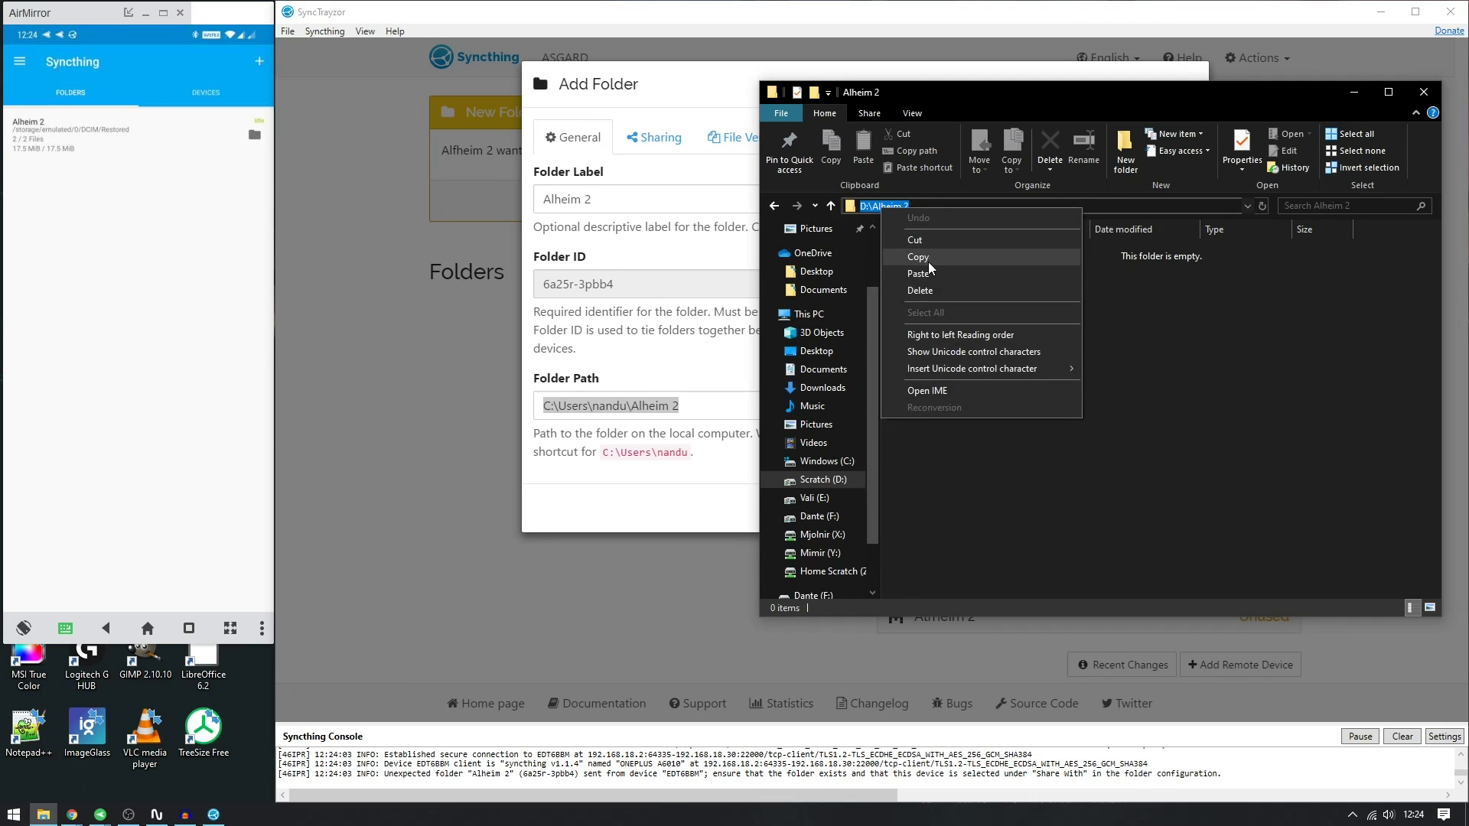
pyautogui.click(899, 269)
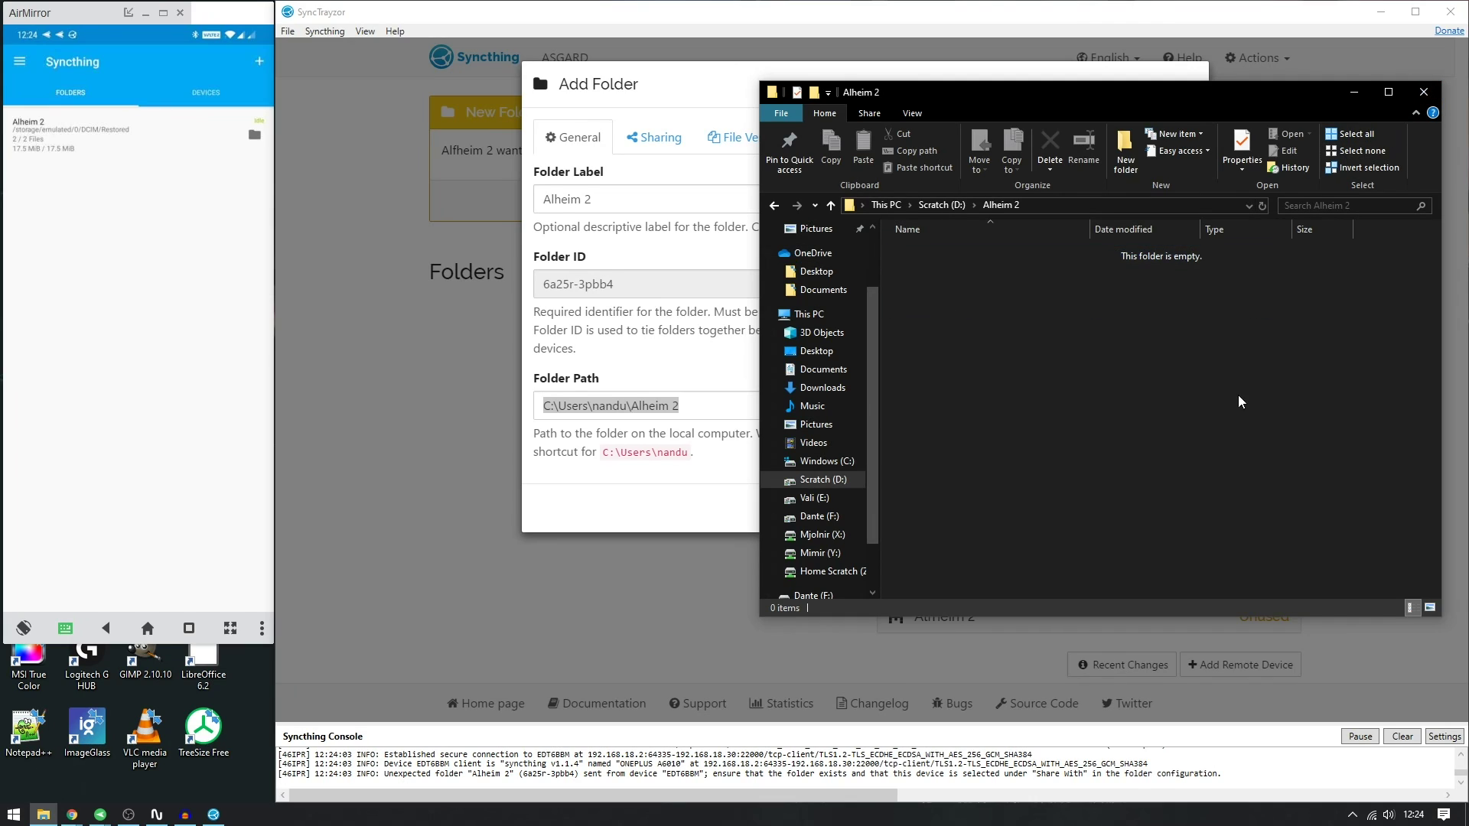
pyautogui.tripleClick(713, 395)
pyautogui.rightClick(713, 396)
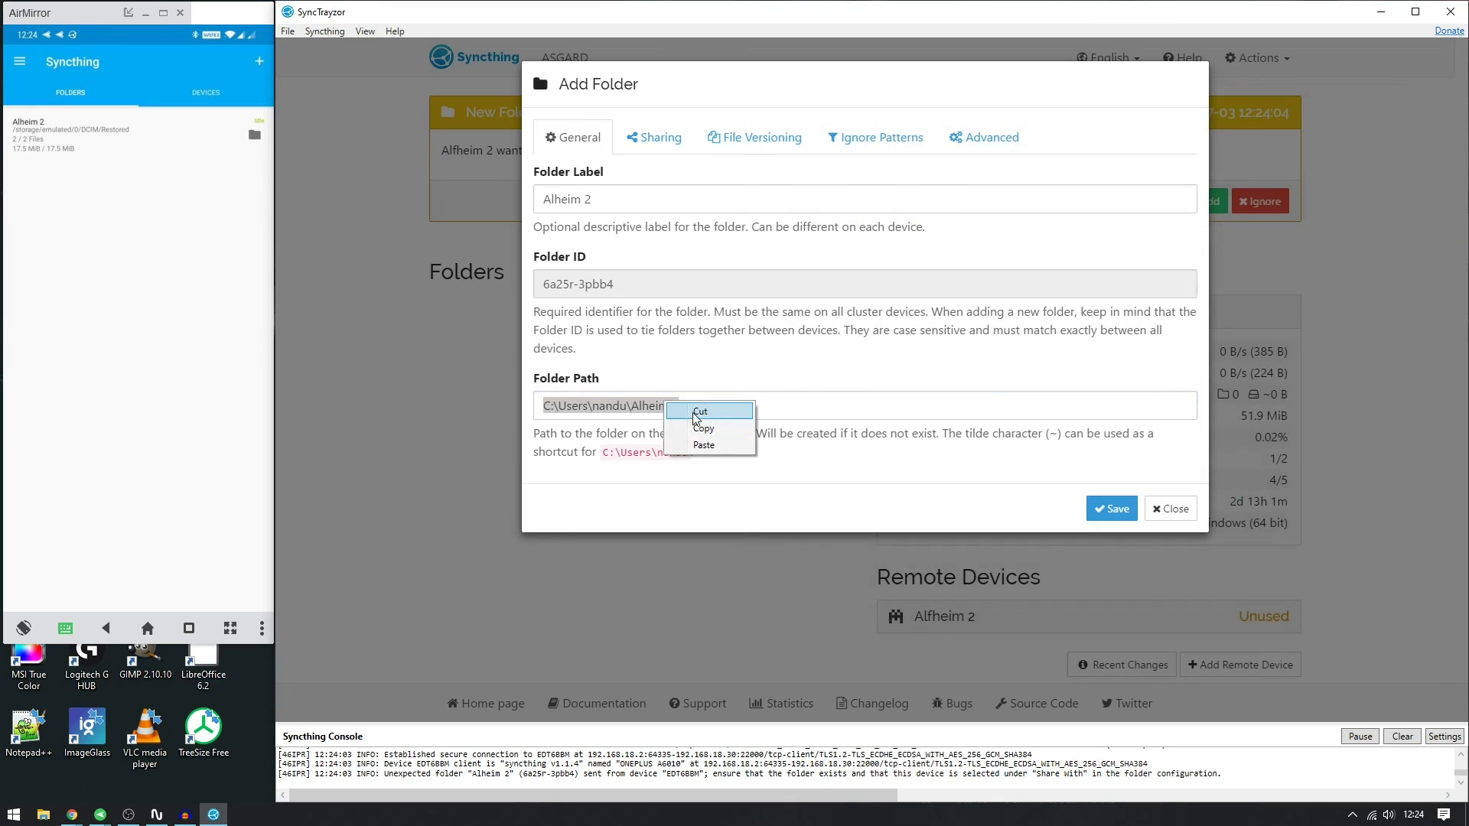
pyautogui.click(713, 446)
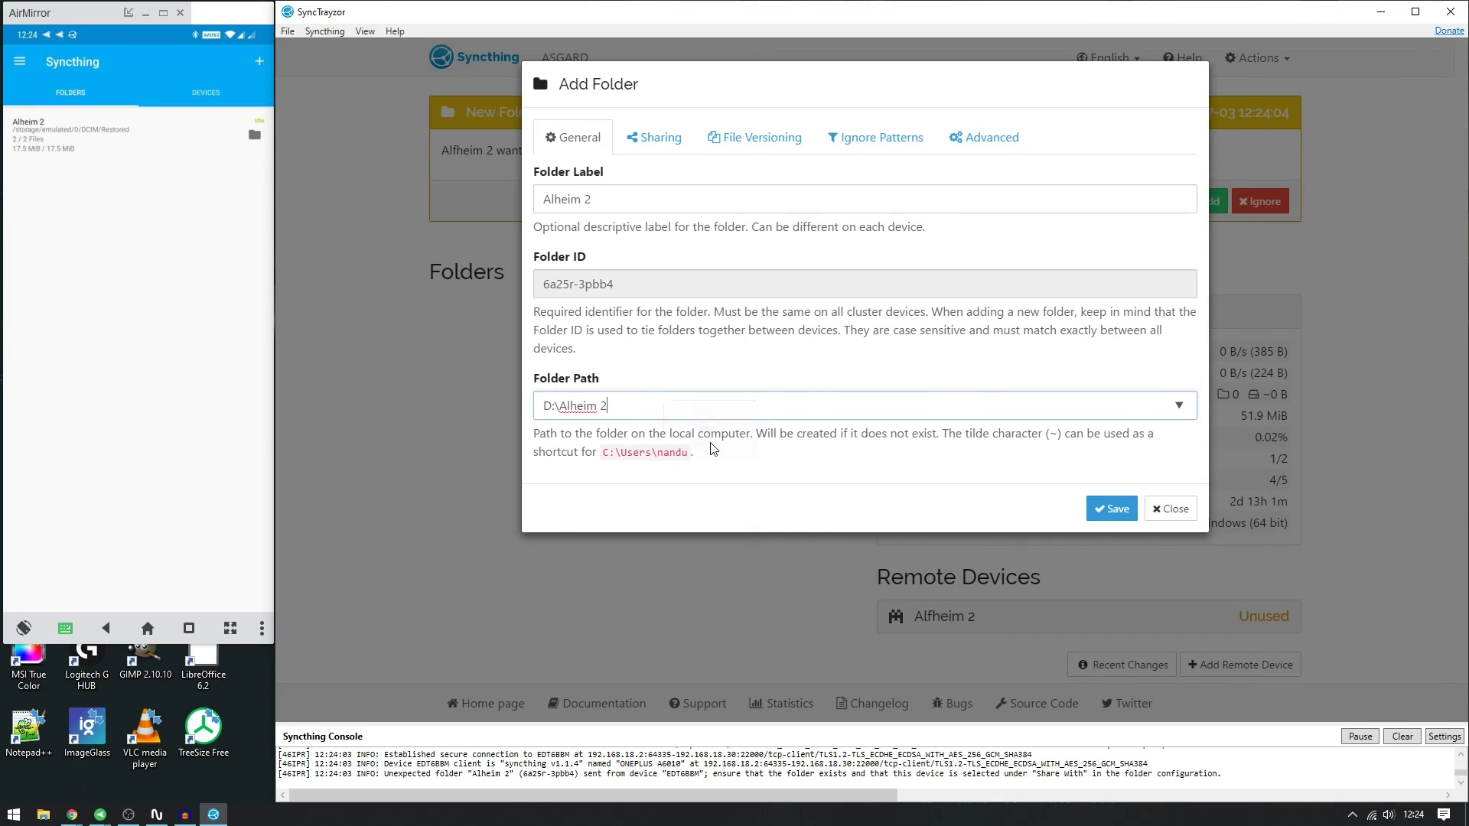
pyautogui.click(707, 349)
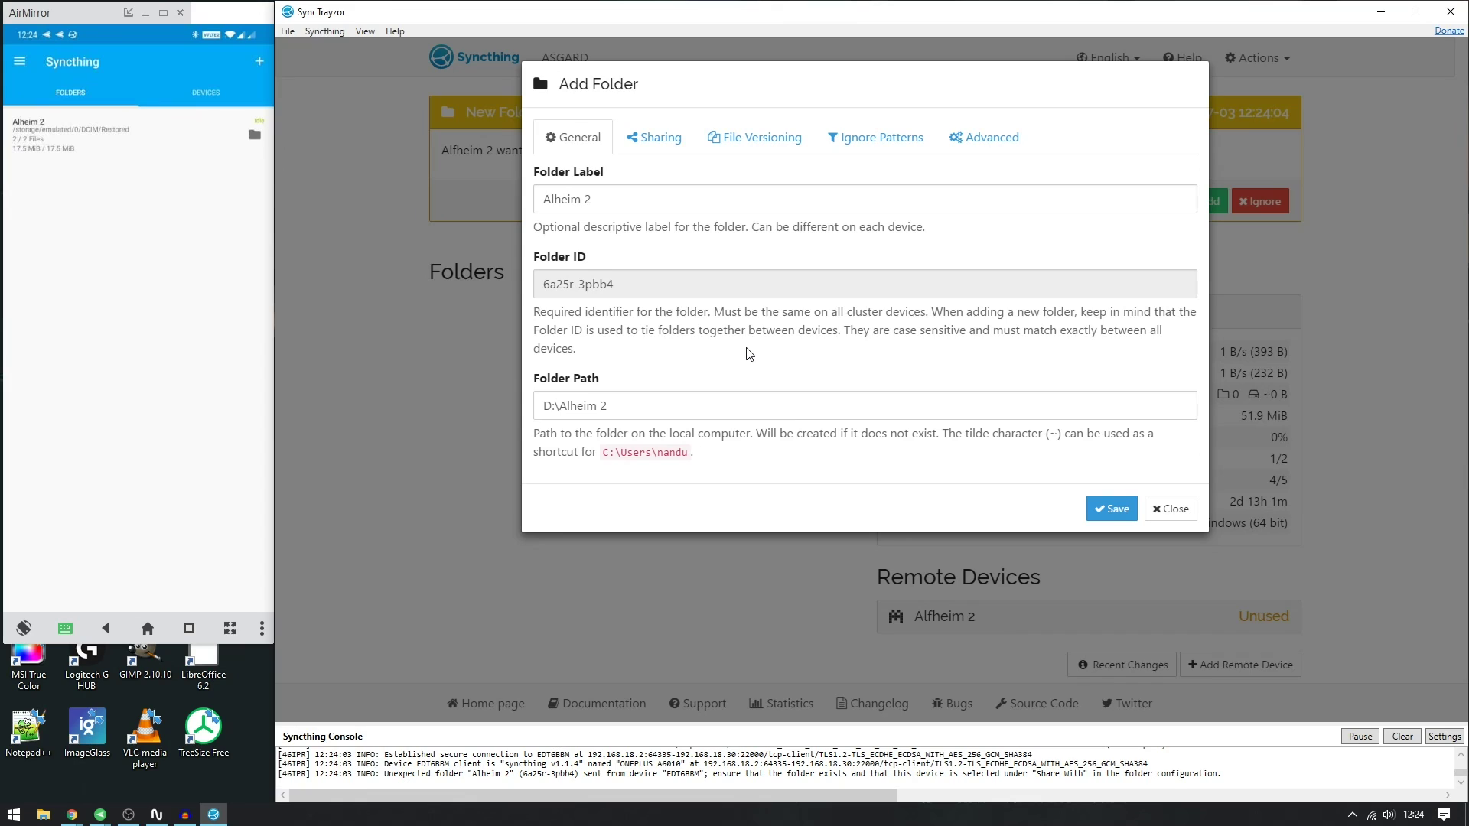
# Step: Set the folder type of Alheim 2 on the computer to Receive Only
pyautogui.click(981, 142)
pyautogui.click(664, 355)
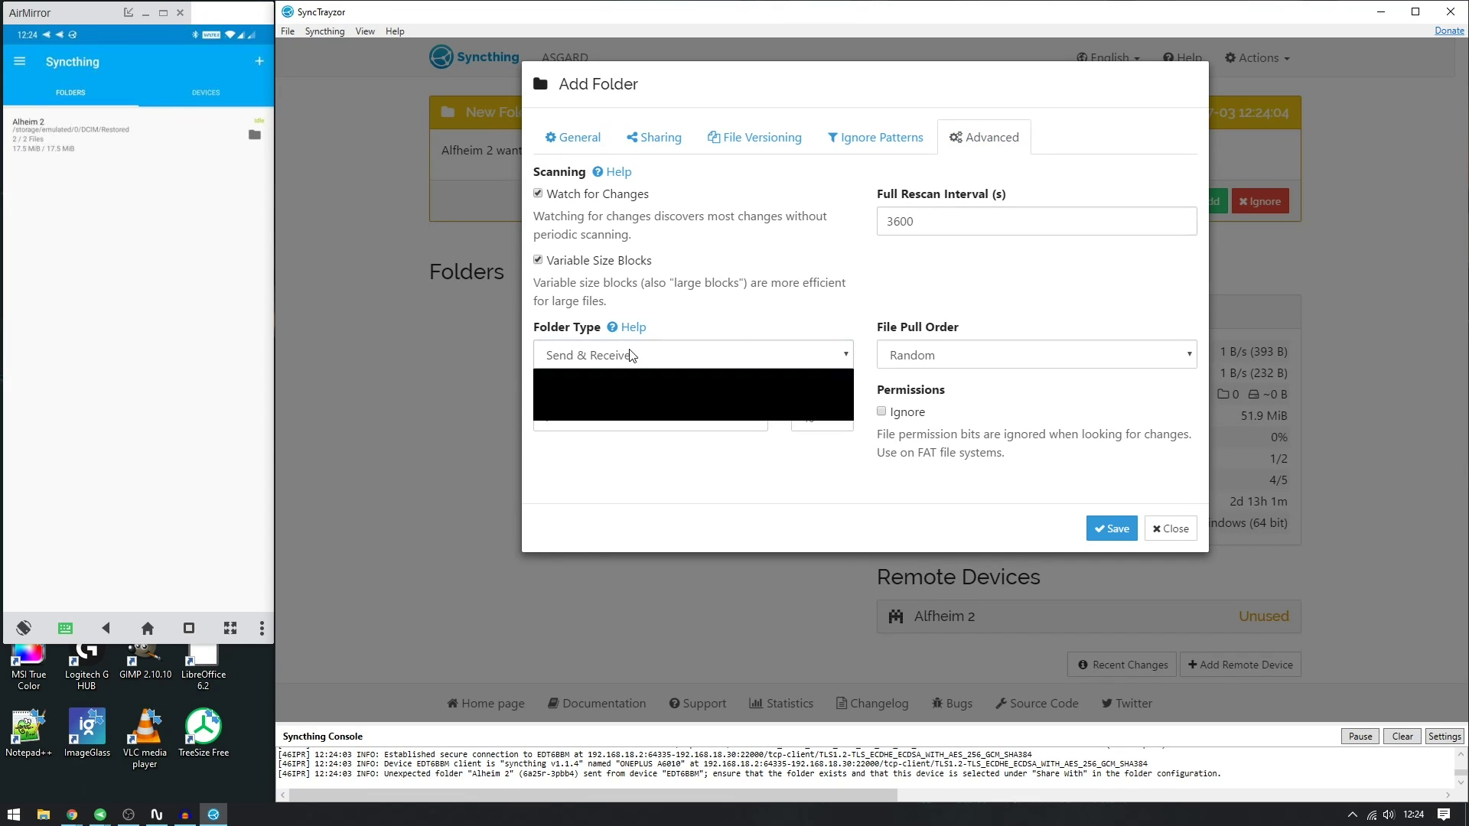
pyautogui.click(576, 411)
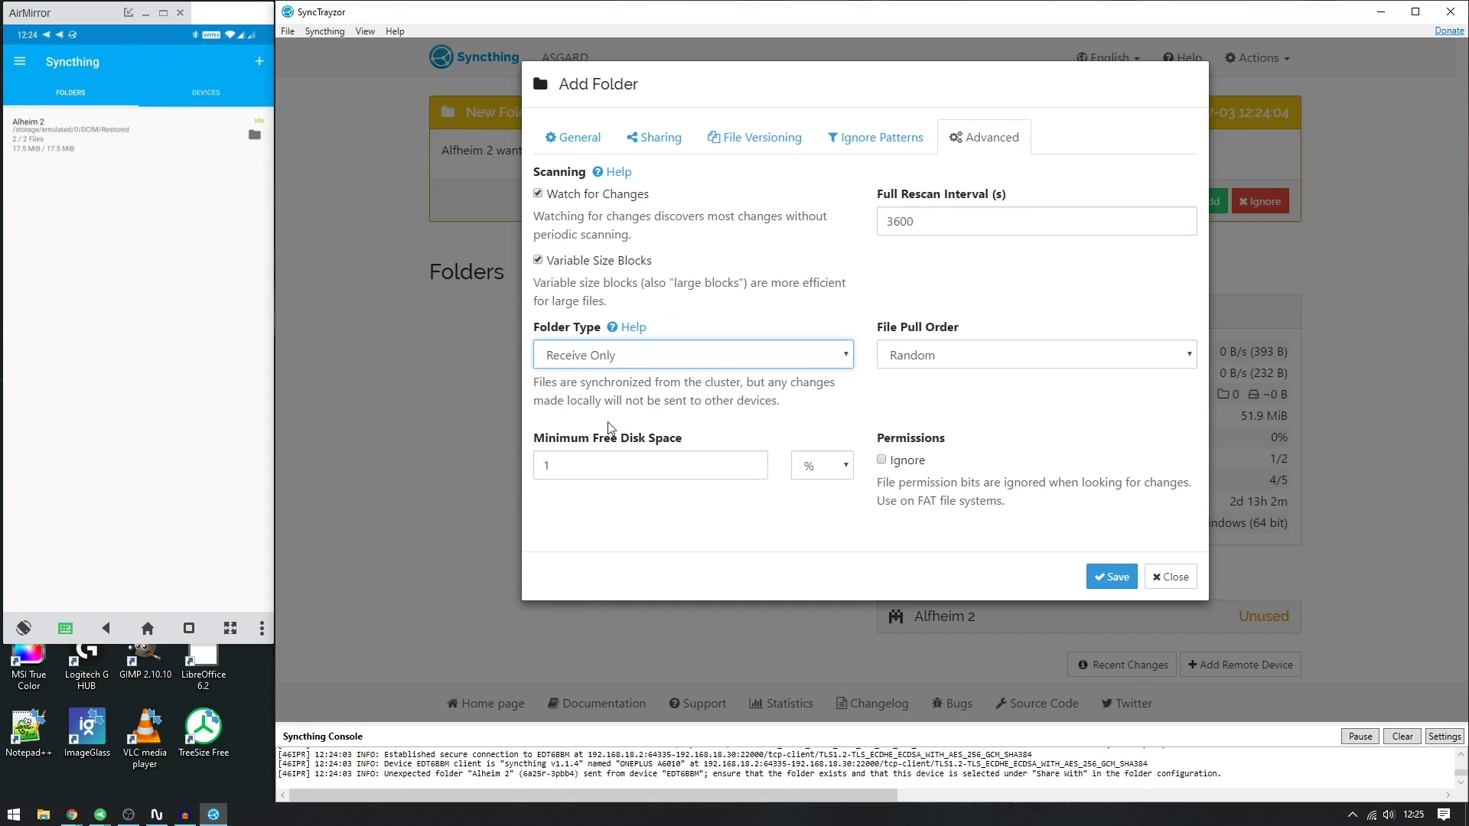
pyautogui.moveTo(542, 383); pyautogui.dragTo(756, 388)
pyautogui.click(757, 388)
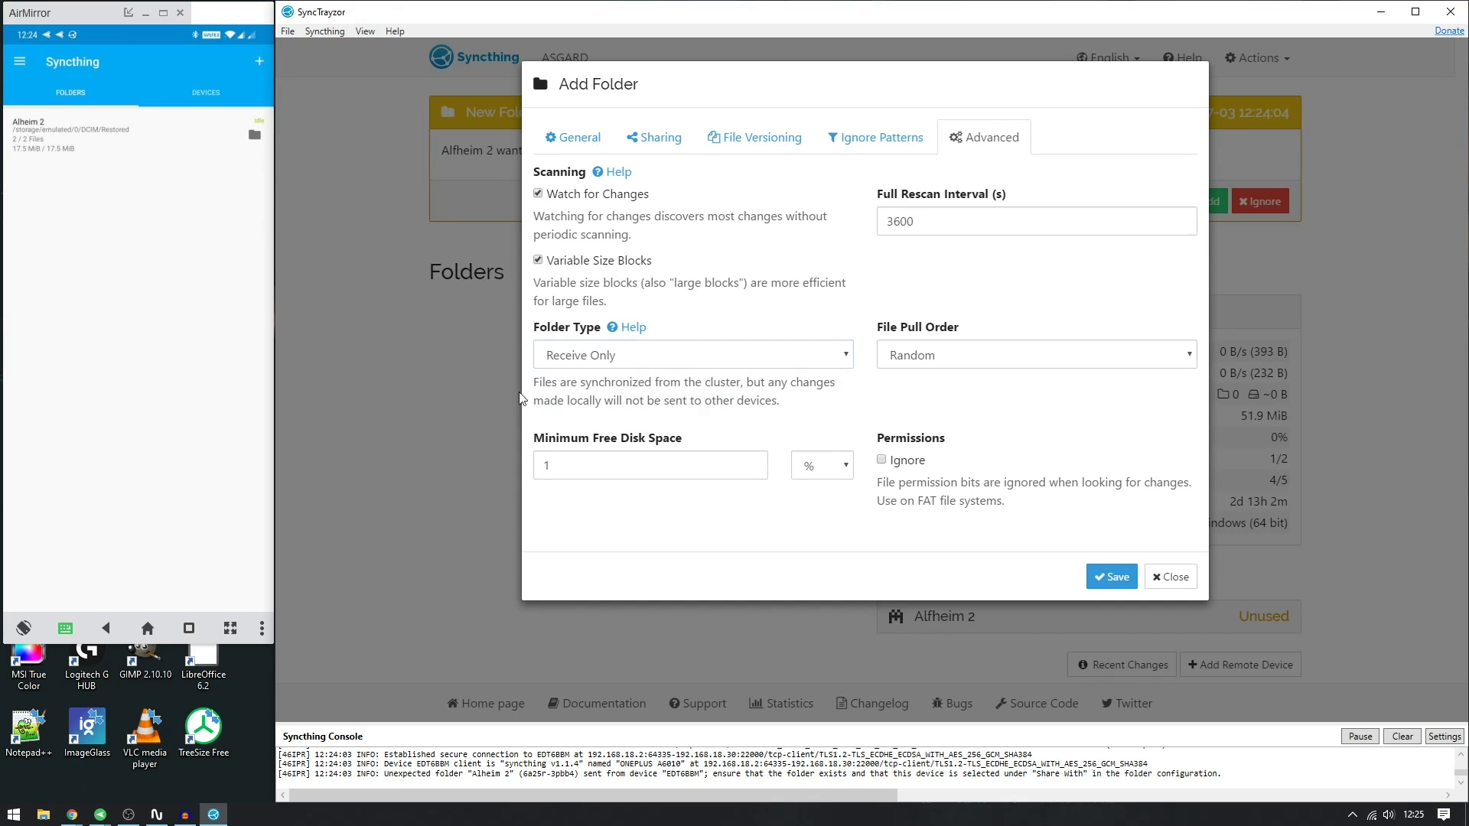
# Step: Compare the folder ID with the one on the phone and check which devices the folder is shared with
pyautogui.click(604, 153)
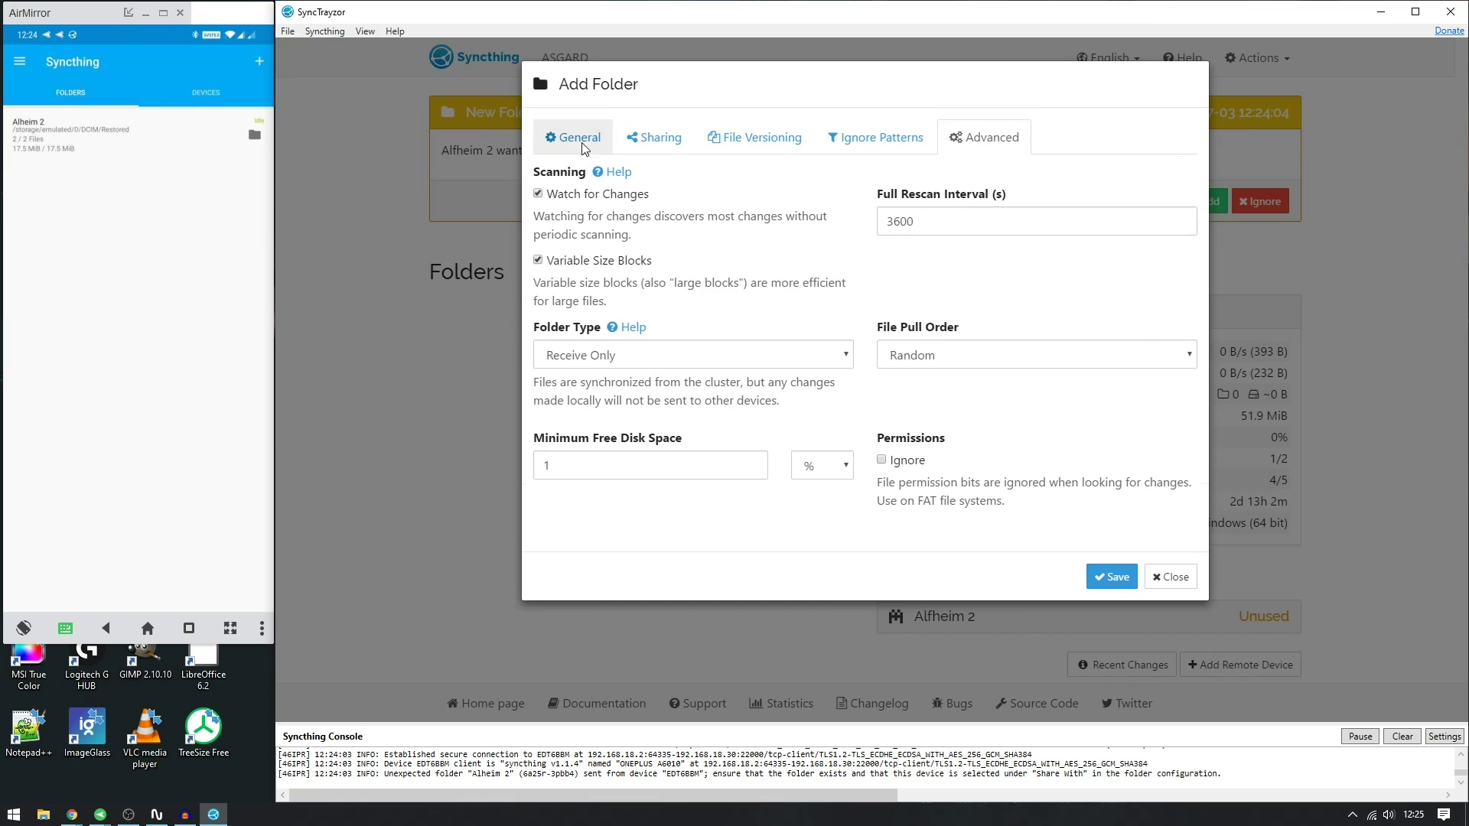
pyautogui.moveTo(592, 285); pyautogui.dragTo(570, 285)
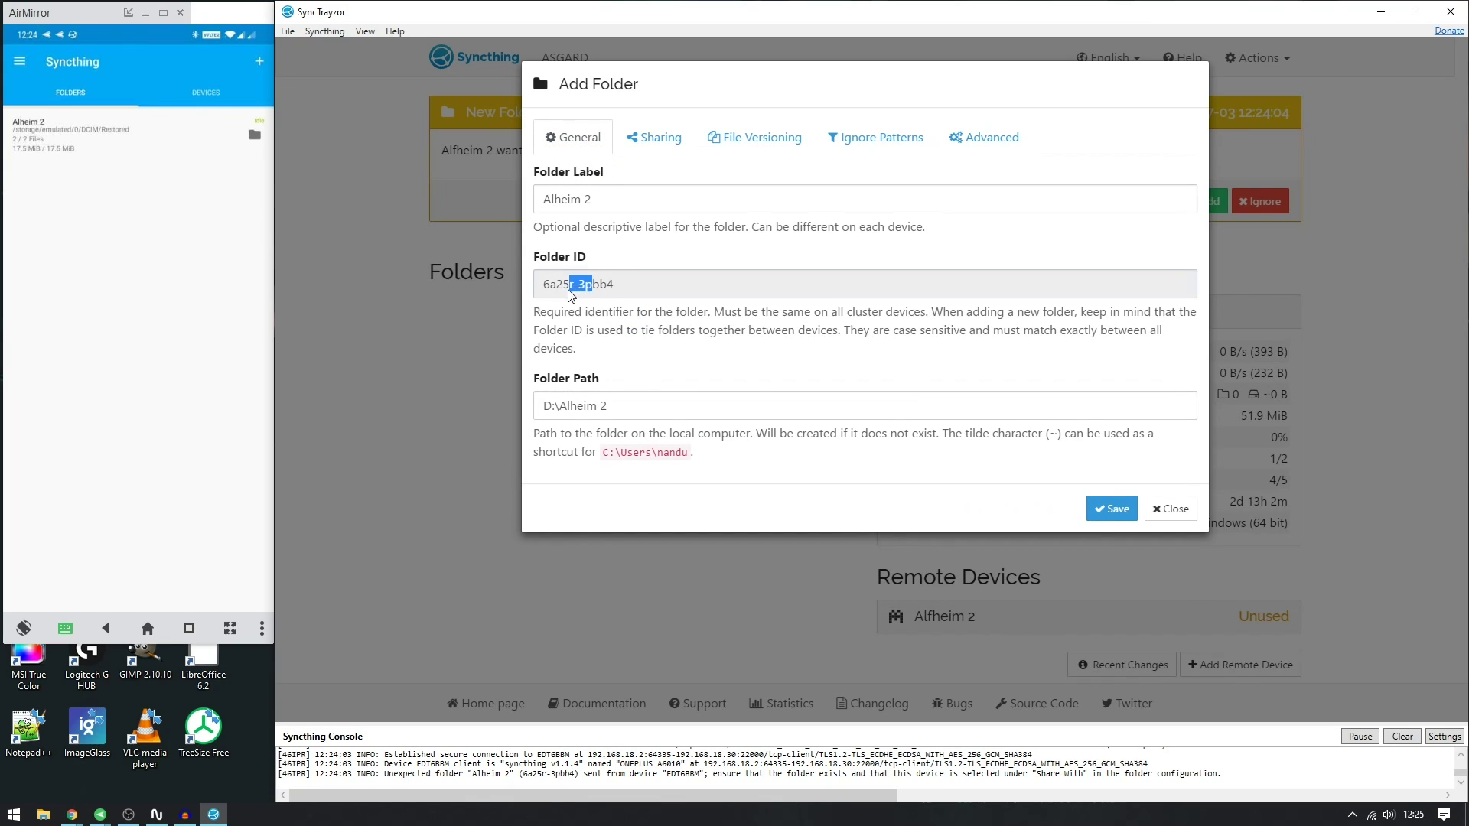
pyautogui.click(134, 141)
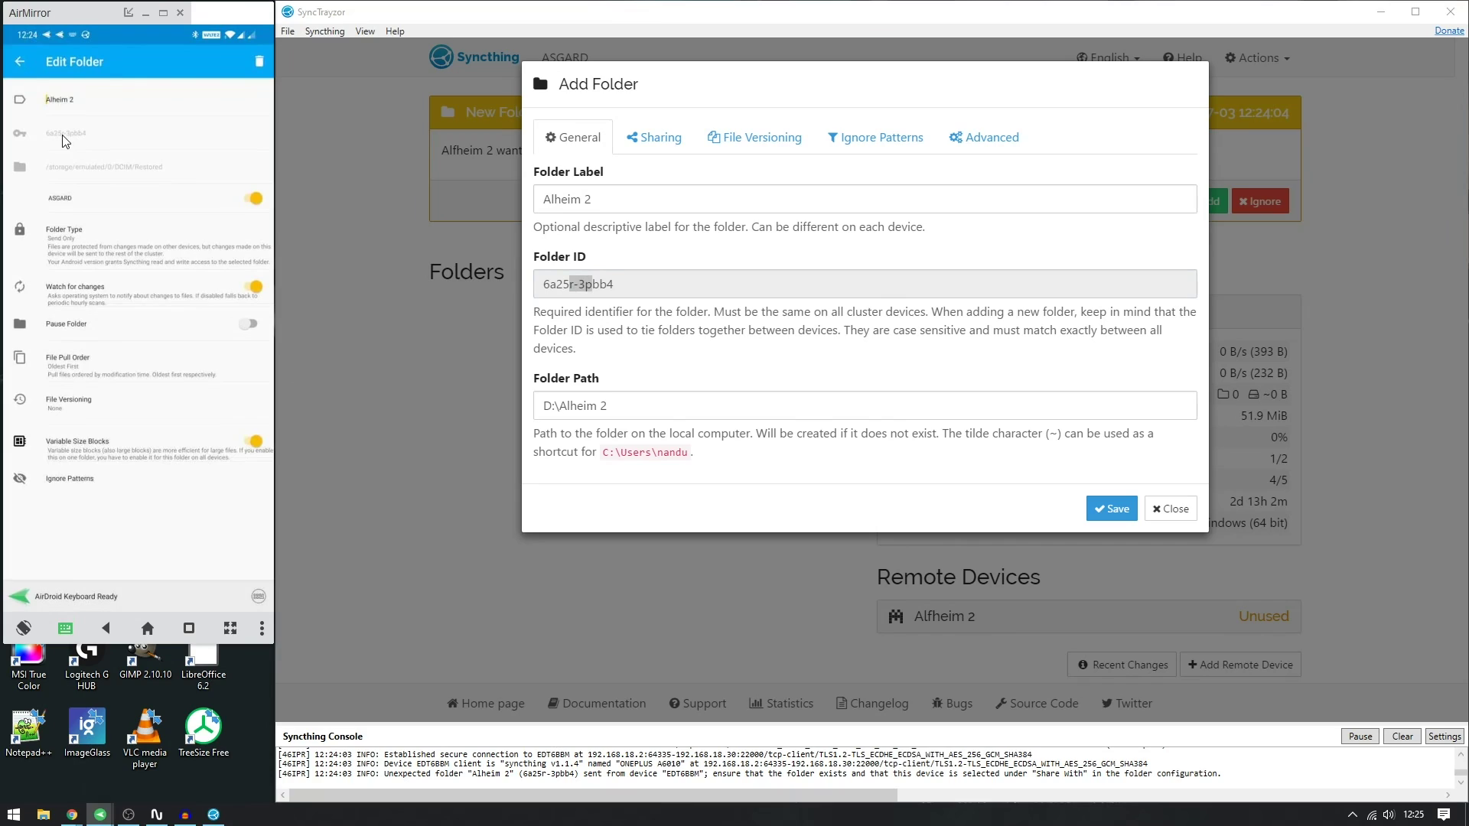
pyautogui.click(654, 138)
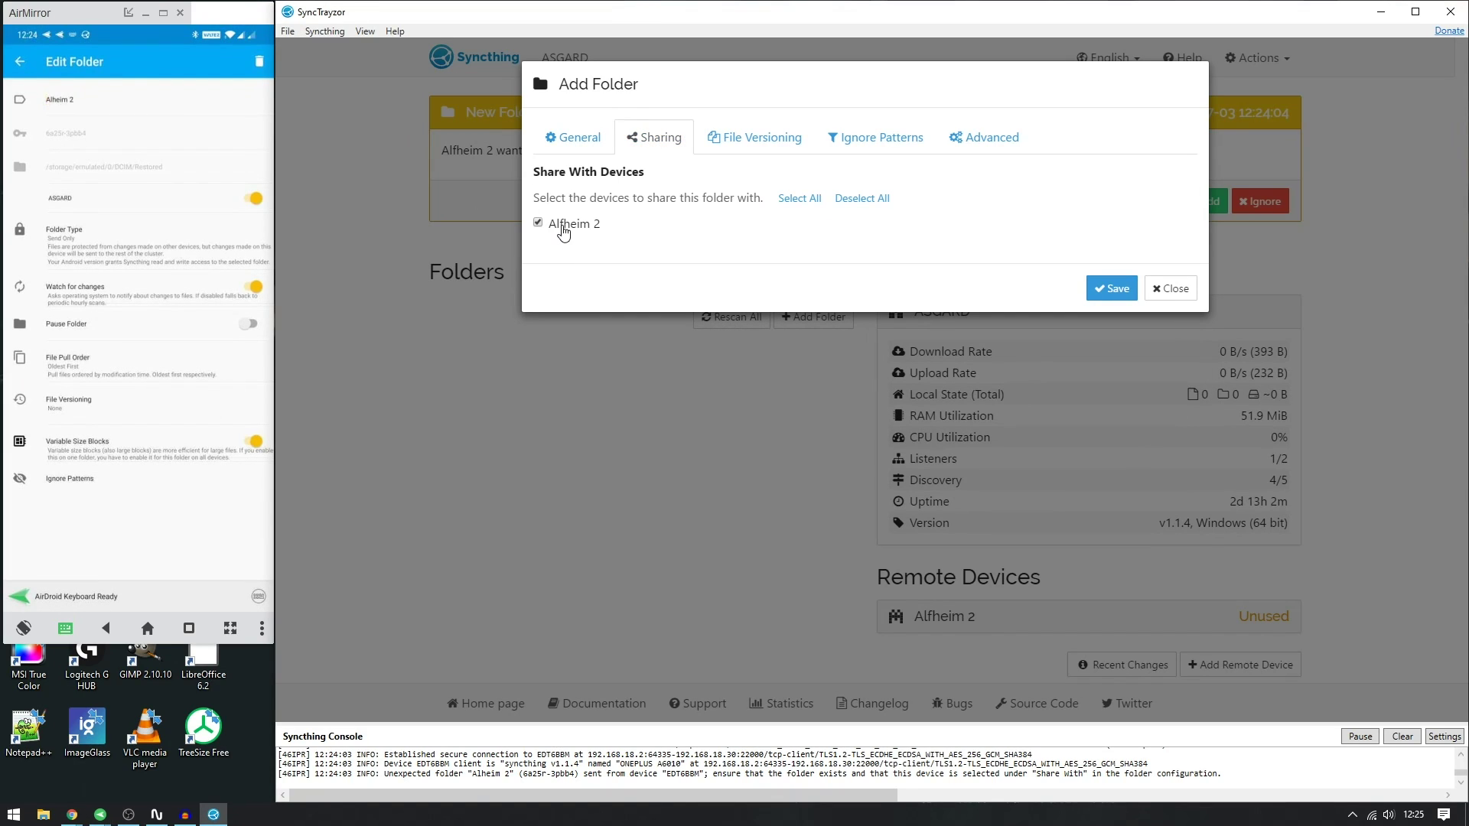
# Step: Try the Simple, Staggered and External file versioning options for the folder to view their settings
pyautogui.click(735, 150)
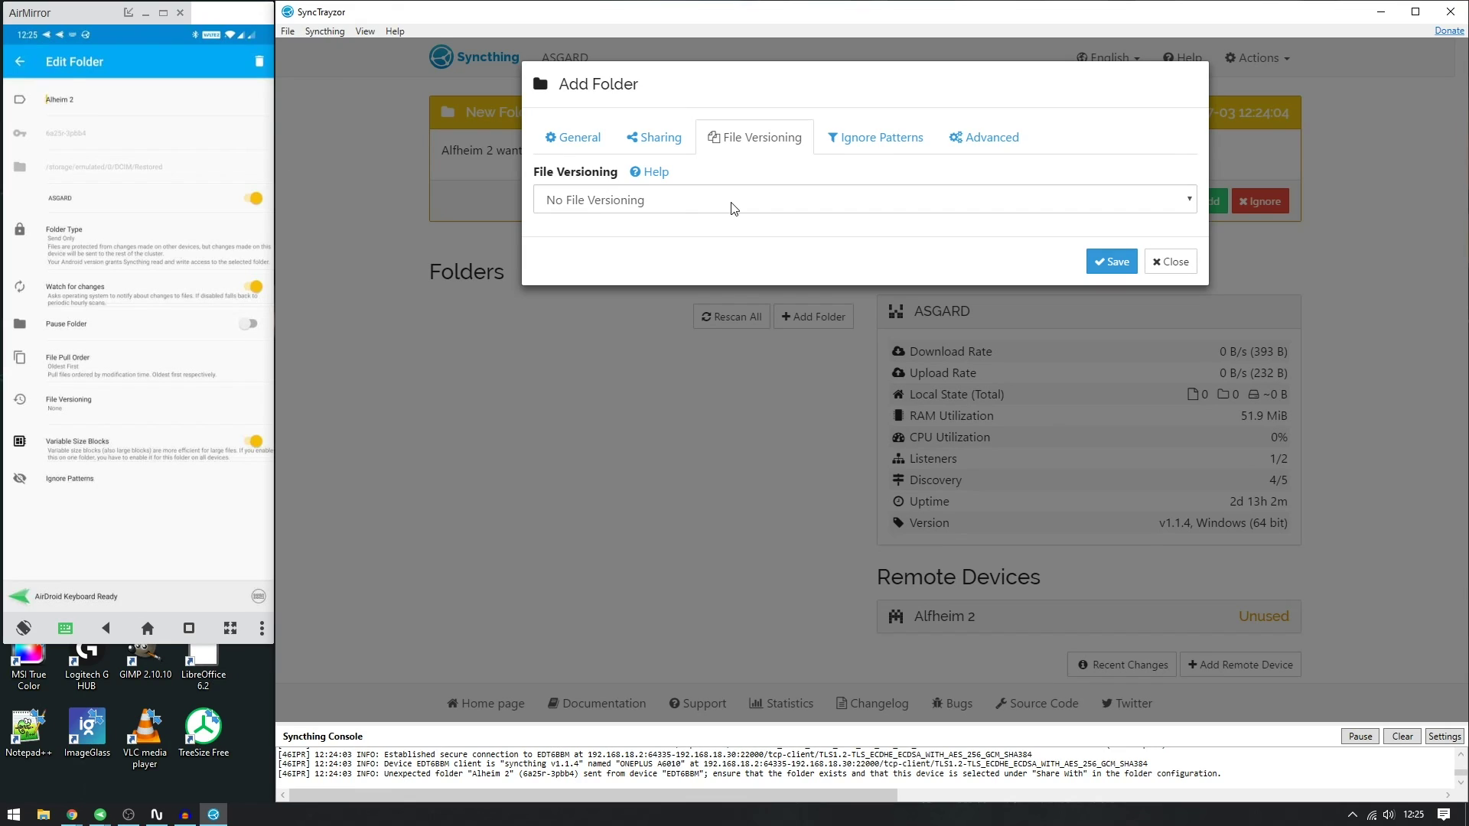
pyautogui.click(731, 202)
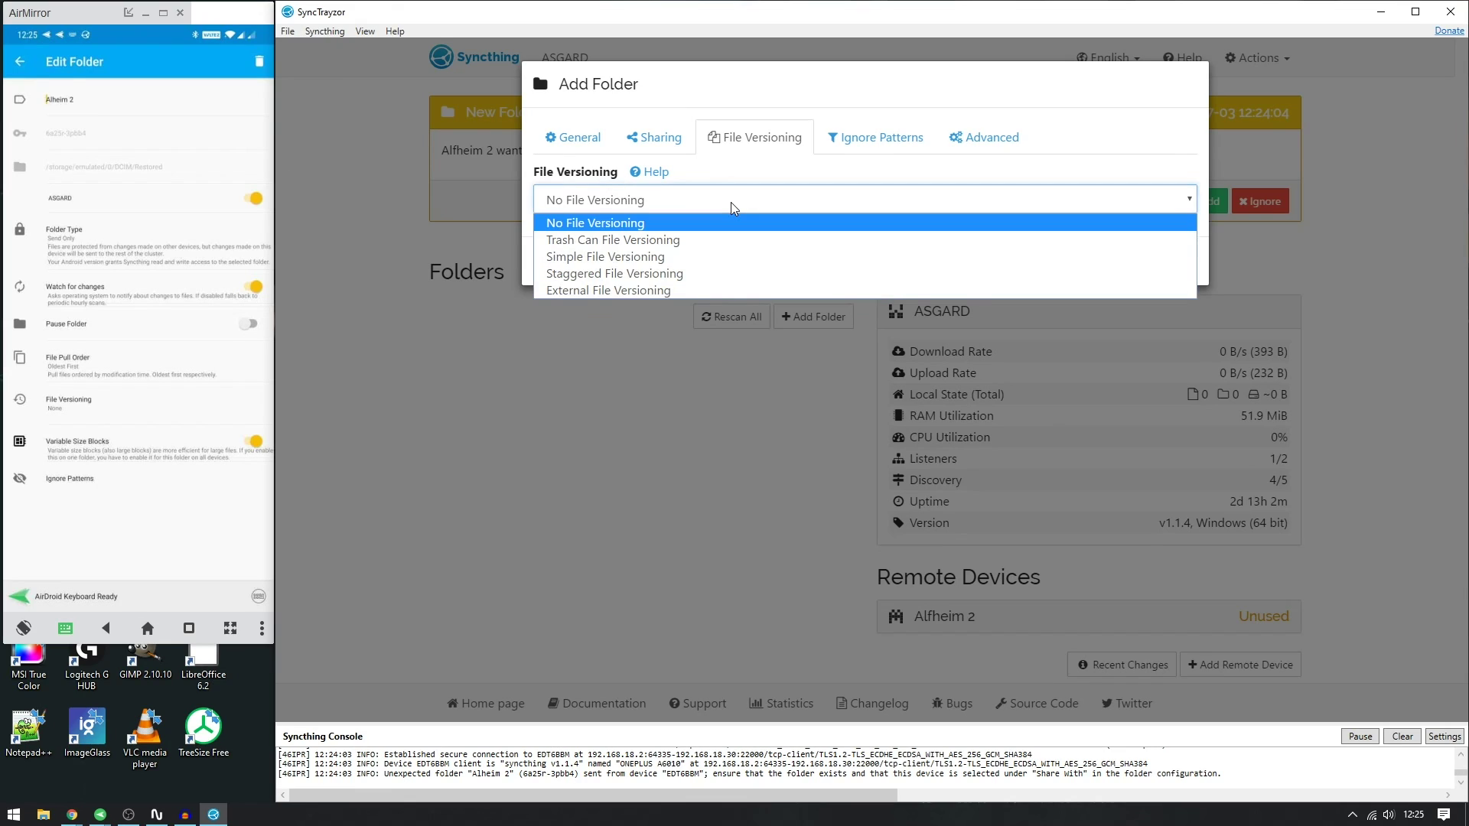
pyautogui.click(652, 258)
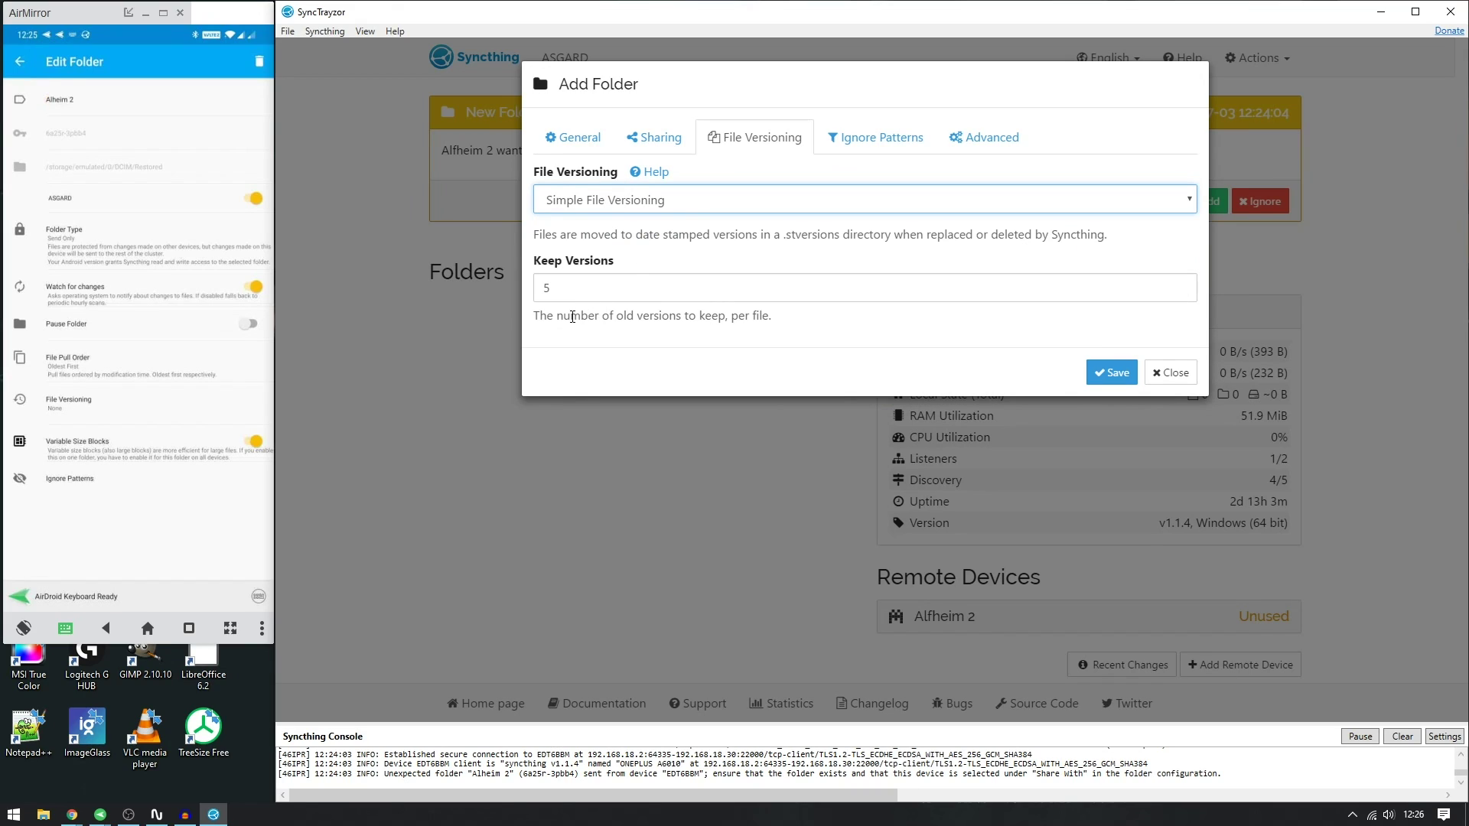
pyautogui.doubleClick(547, 288)
pyautogui.click(642, 215)
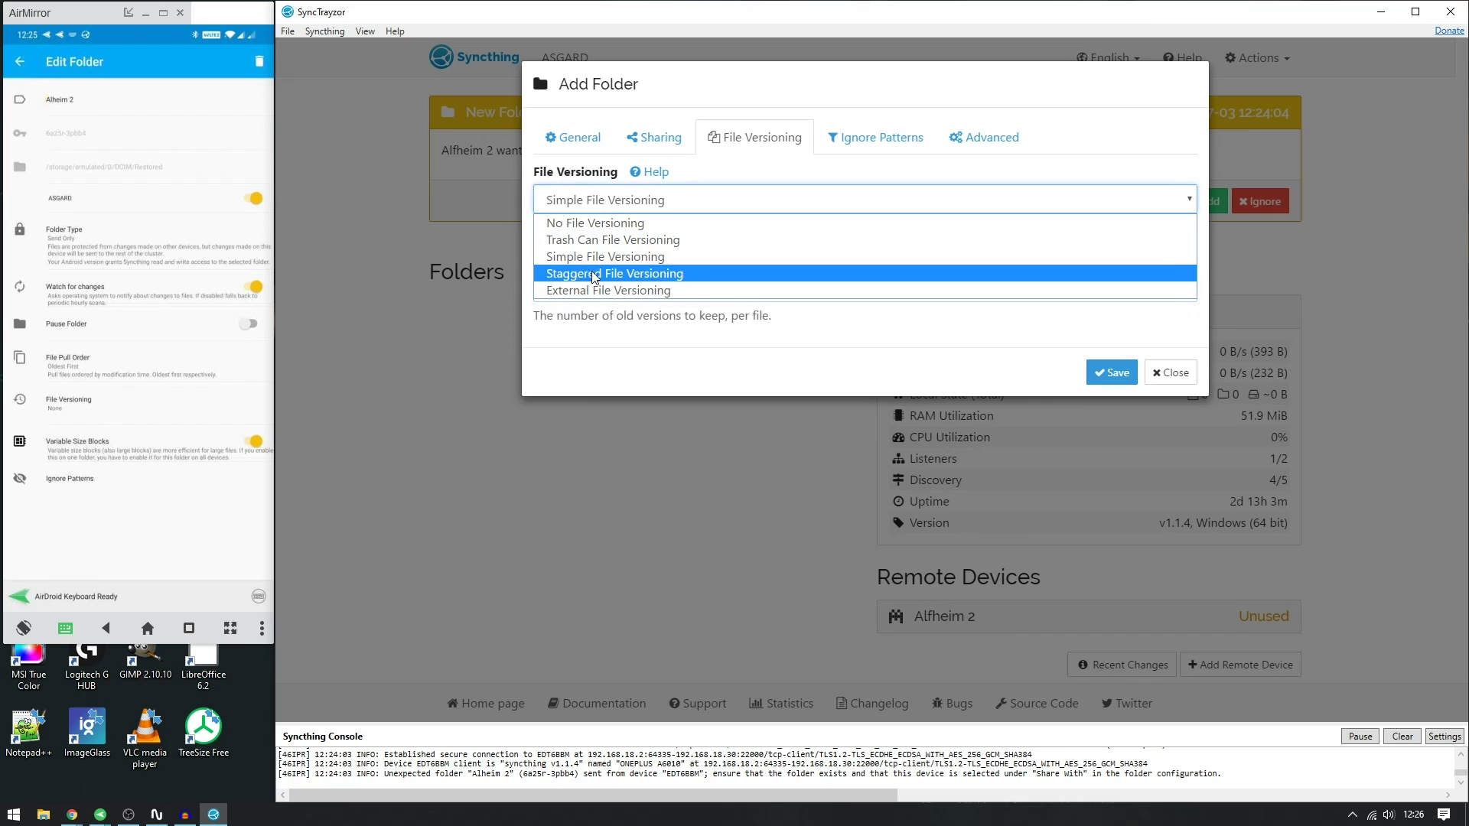
pyautogui.click(594, 270)
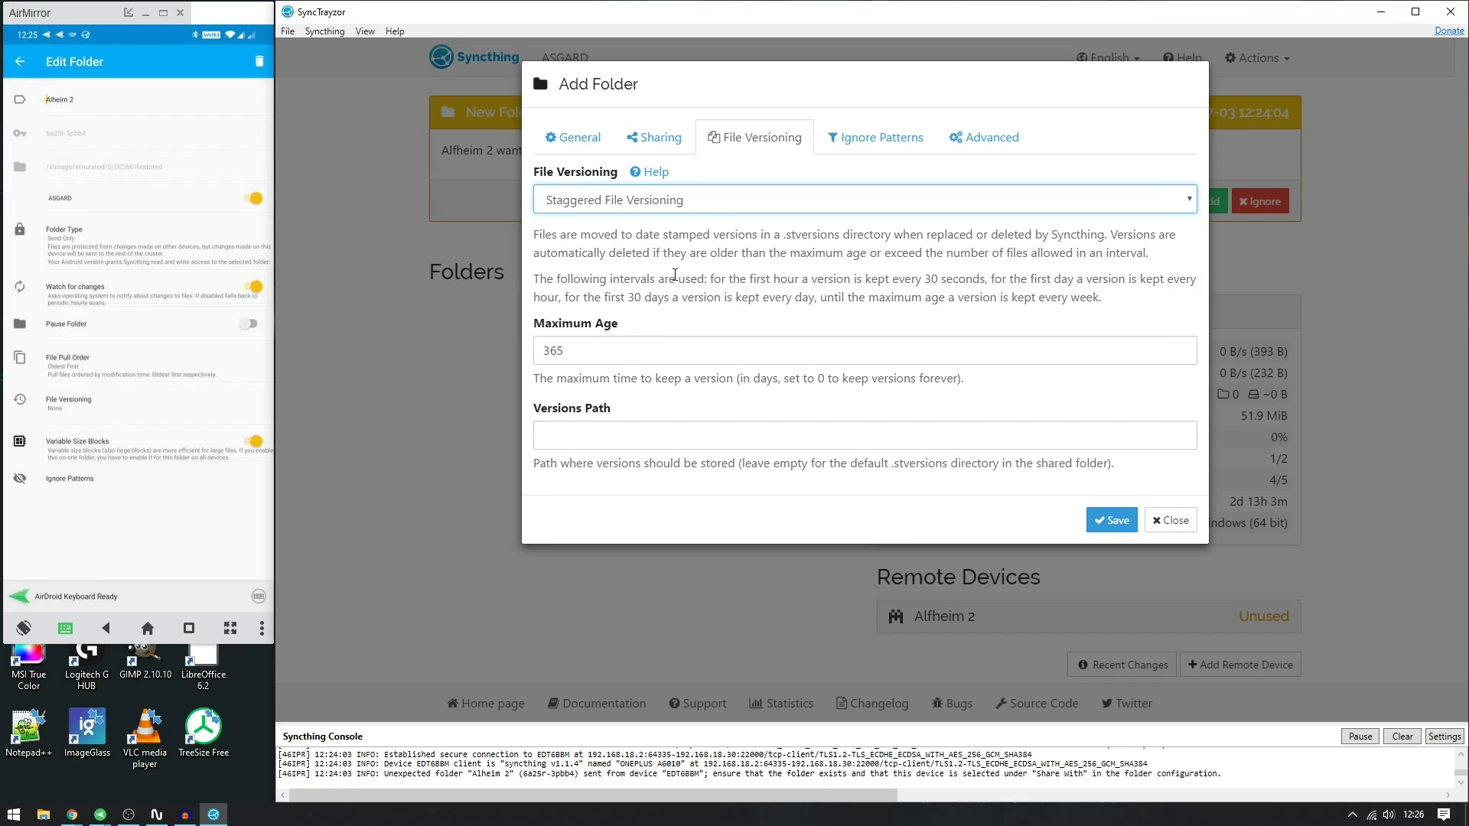
pyautogui.click(709, 205)
pyautogui.click(641, 289)
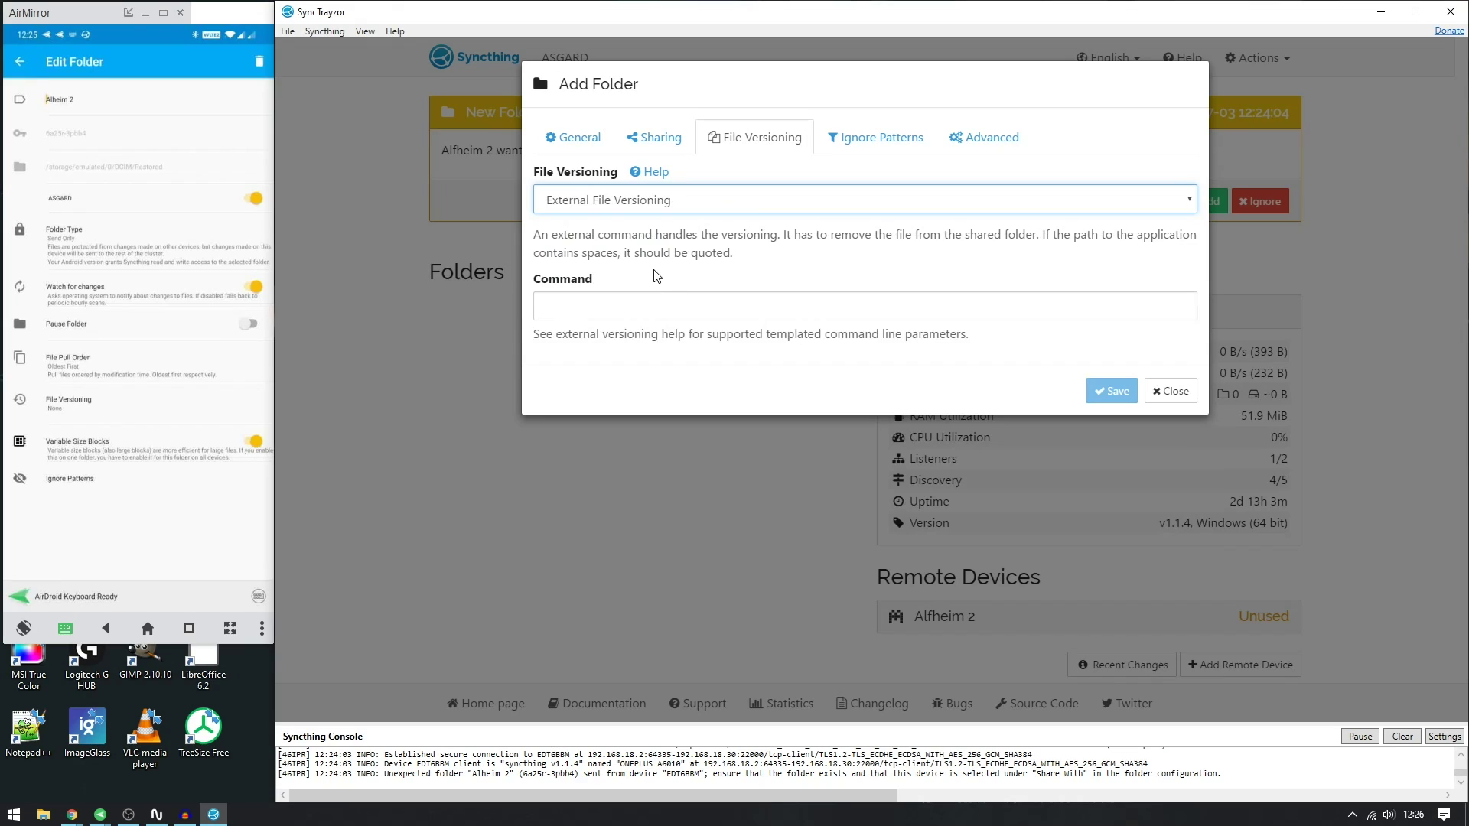
pyautogui.press('Tab')
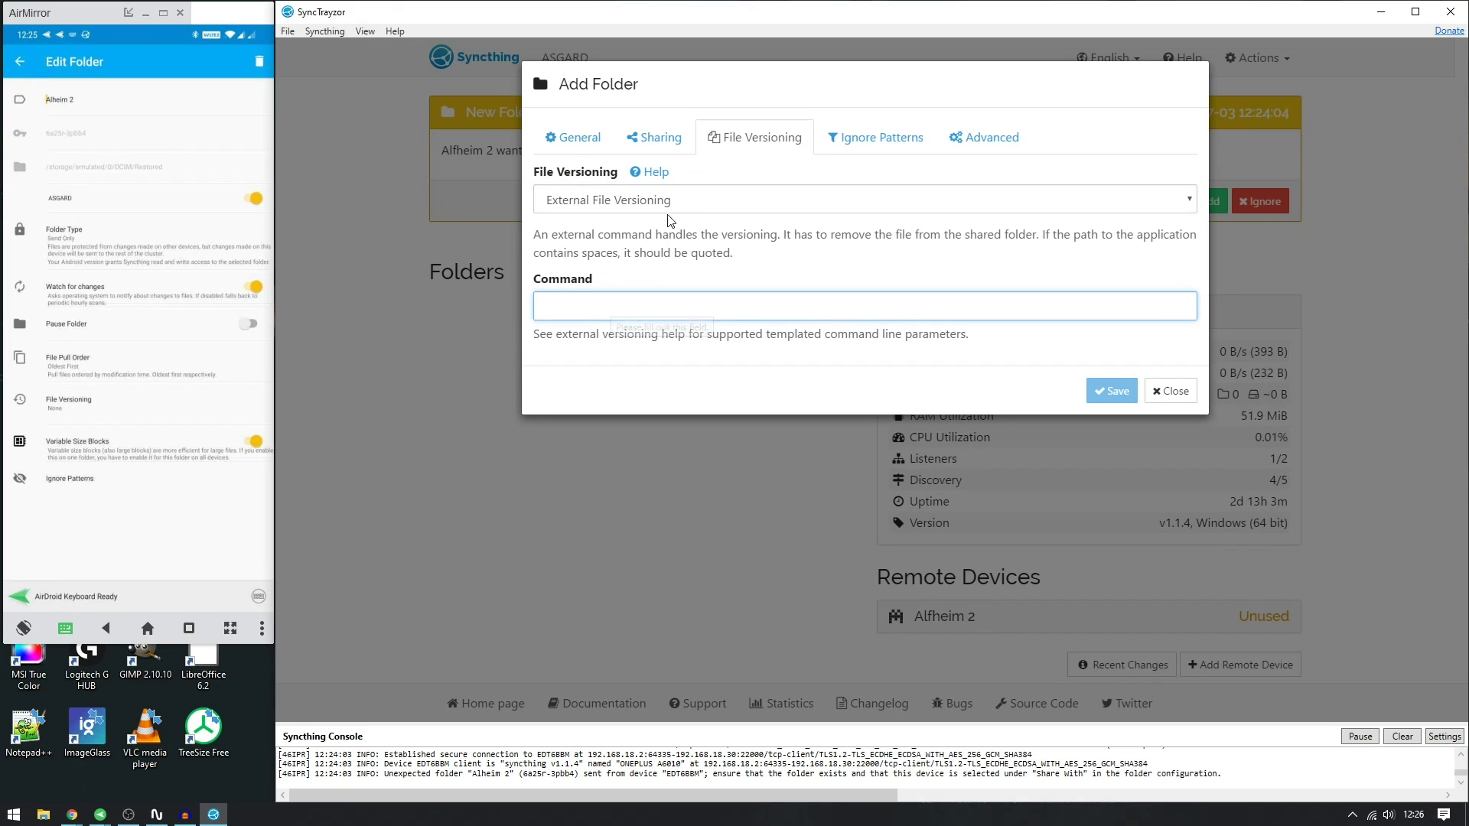
# Step: Set the folder's file versioning to Trash Can File Versioning
pyautogui.click(670, 207)
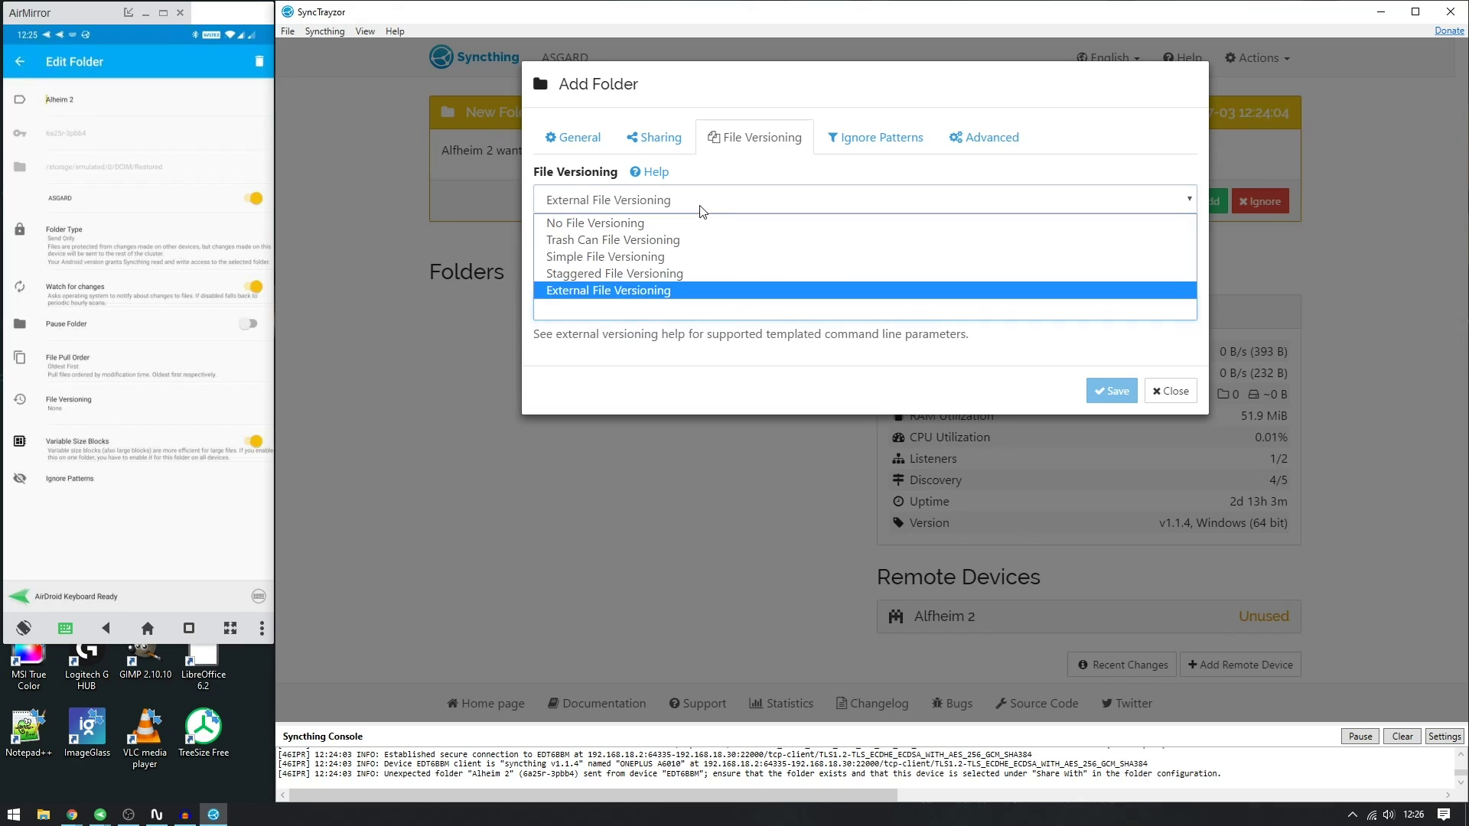
pyautogui.click(674, 236)
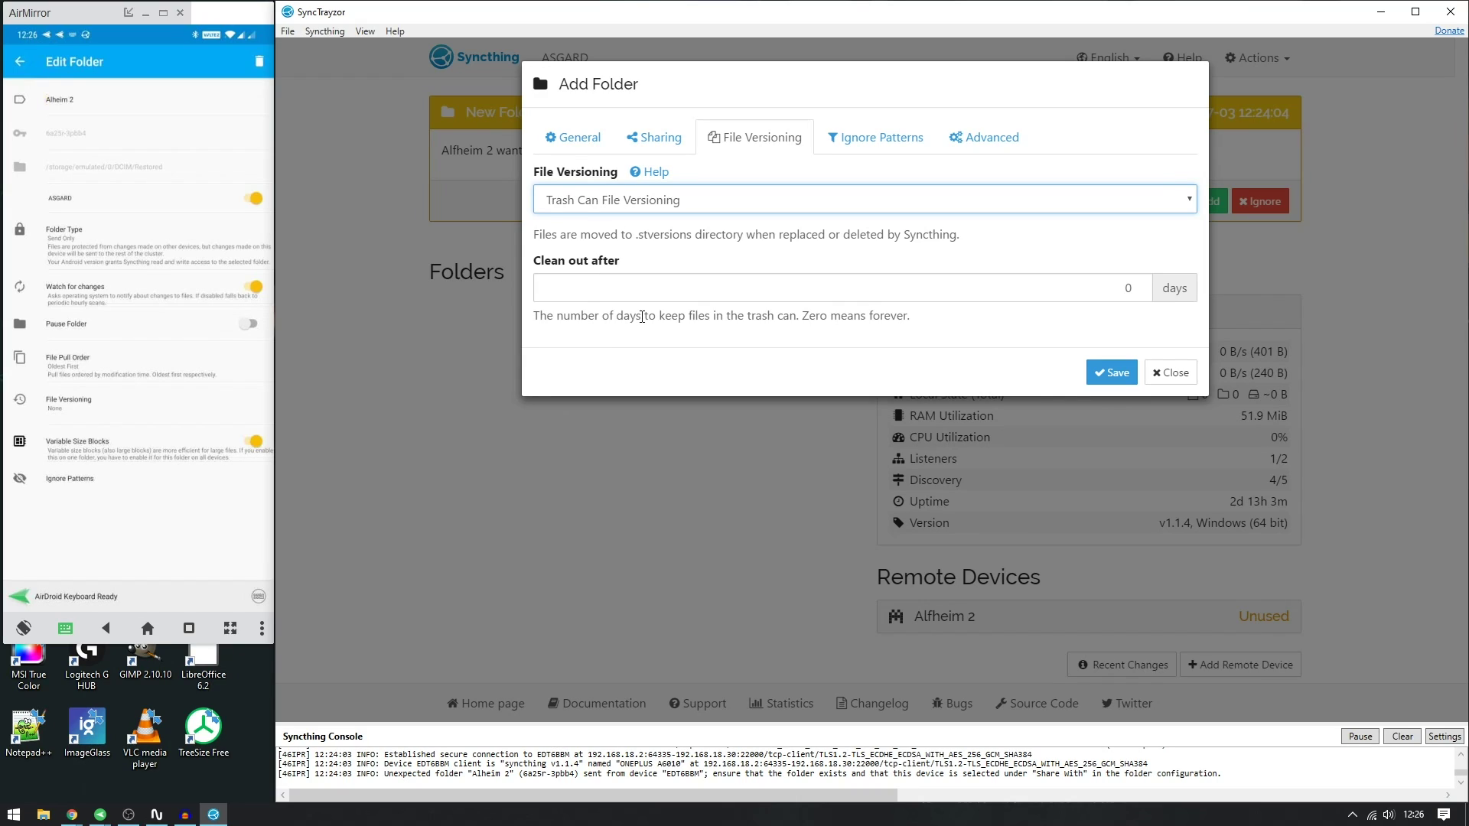
pyautogui.click(778, 316)
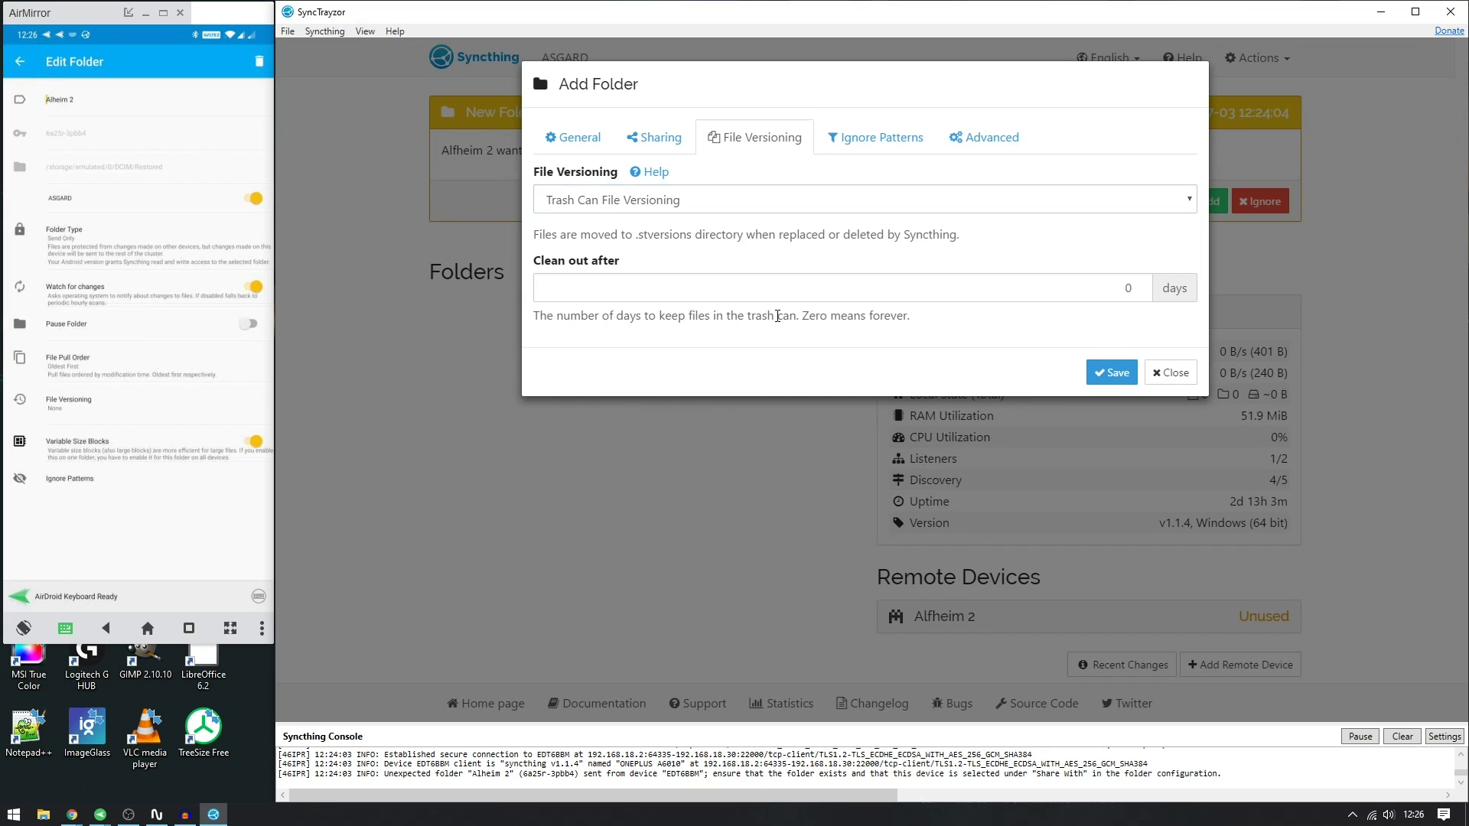
# Step: Review the advanced, versioning and general settings of Alheim 2 and save the folder on the computer
pyautogui.click(981, 139)
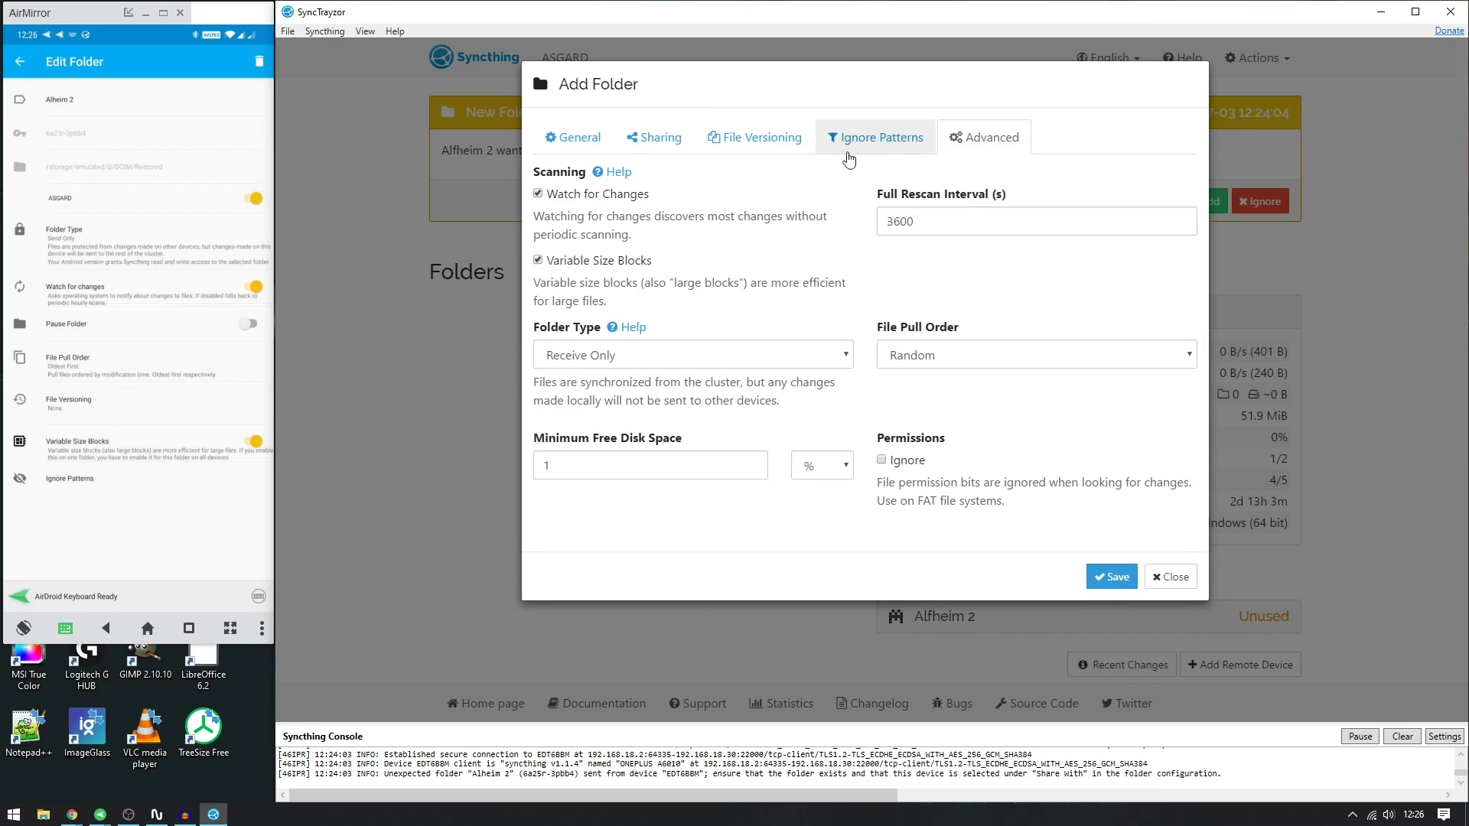
pyautogui.click(561, 145)
pyautogui.click(756, 138)
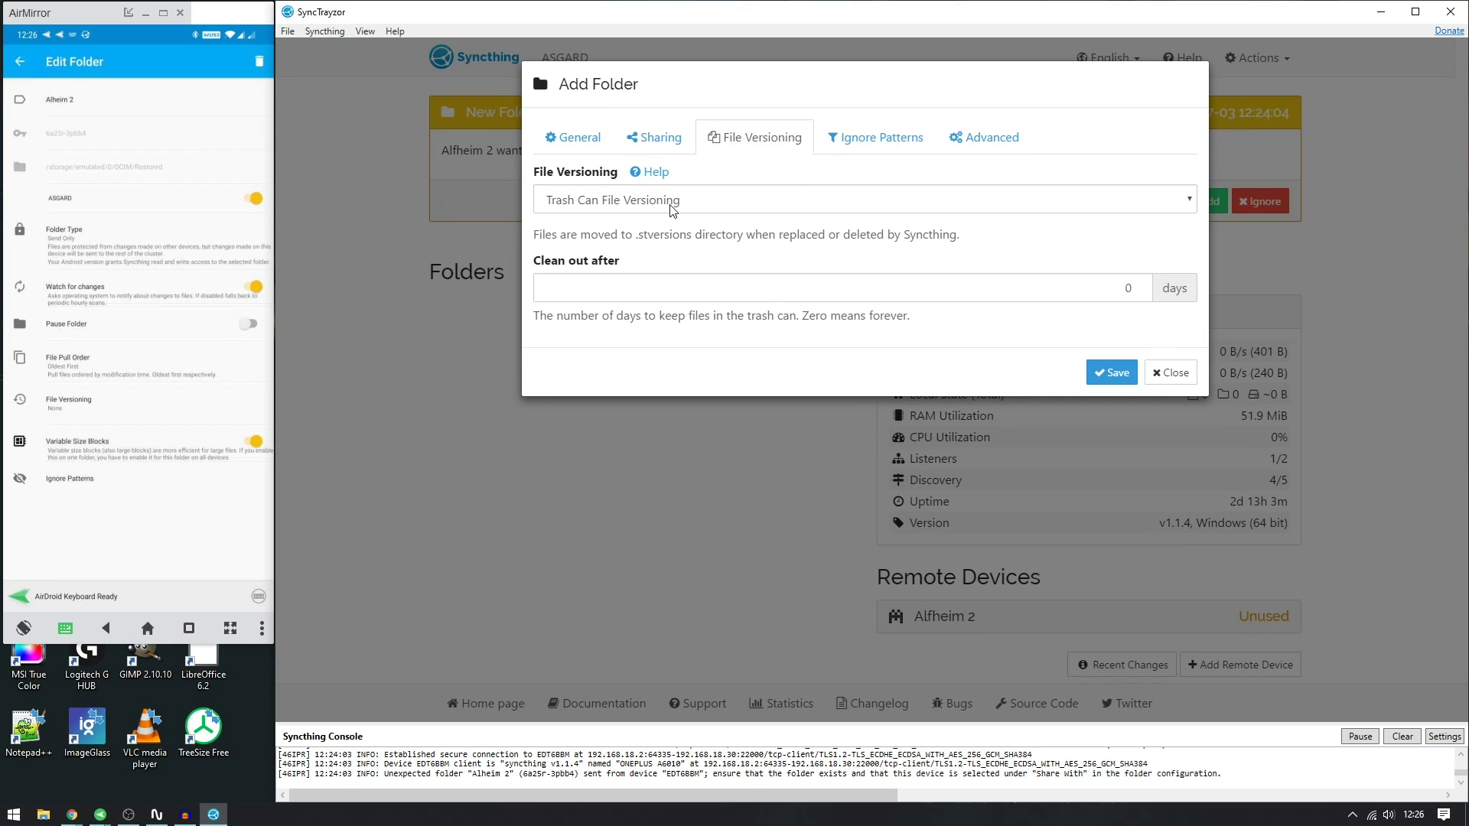
pyautogui.click(1053, 203)
pyautogui.click(987, 140)
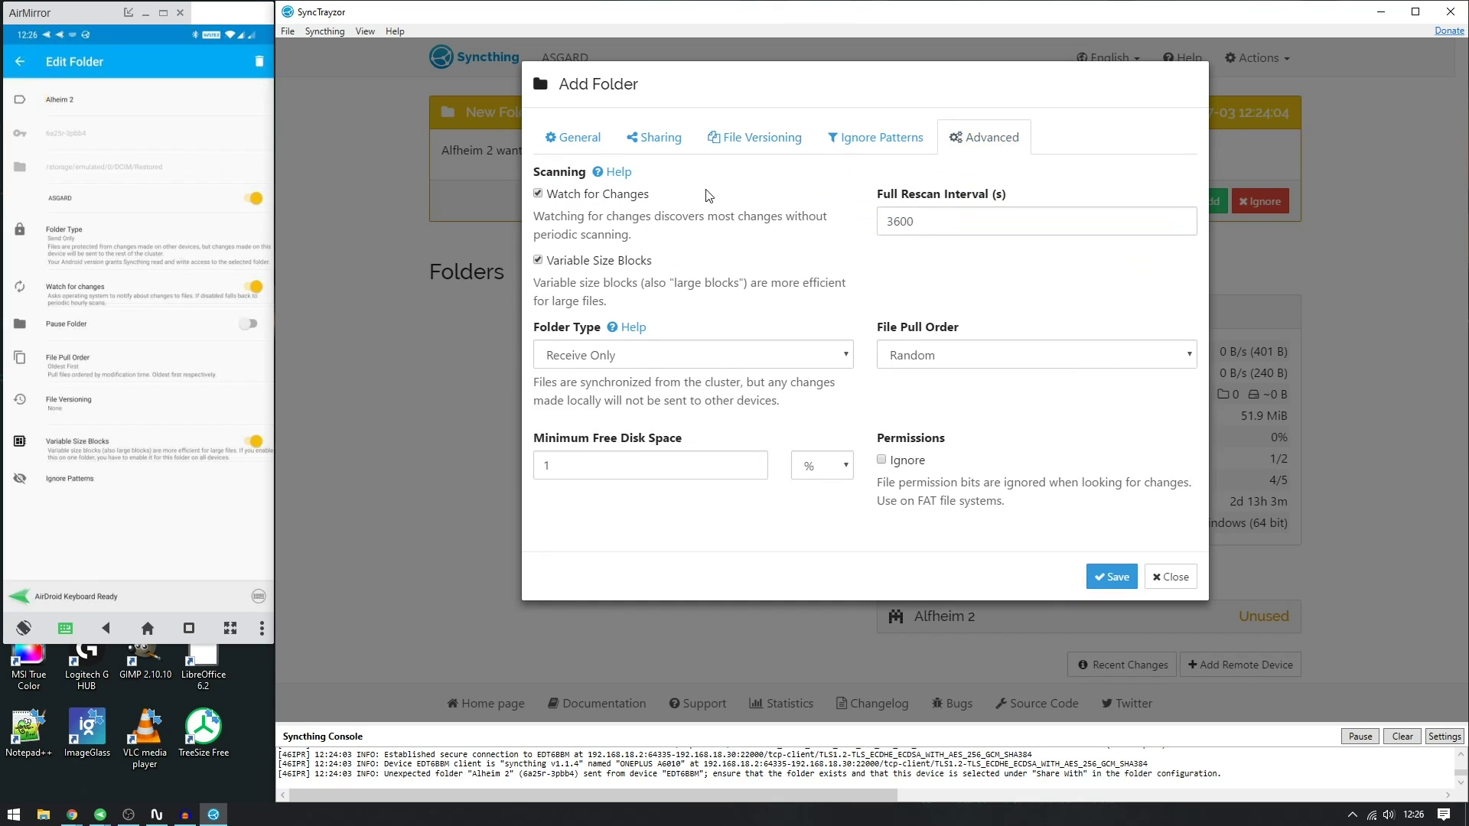
pyautogui.click(572, 137)
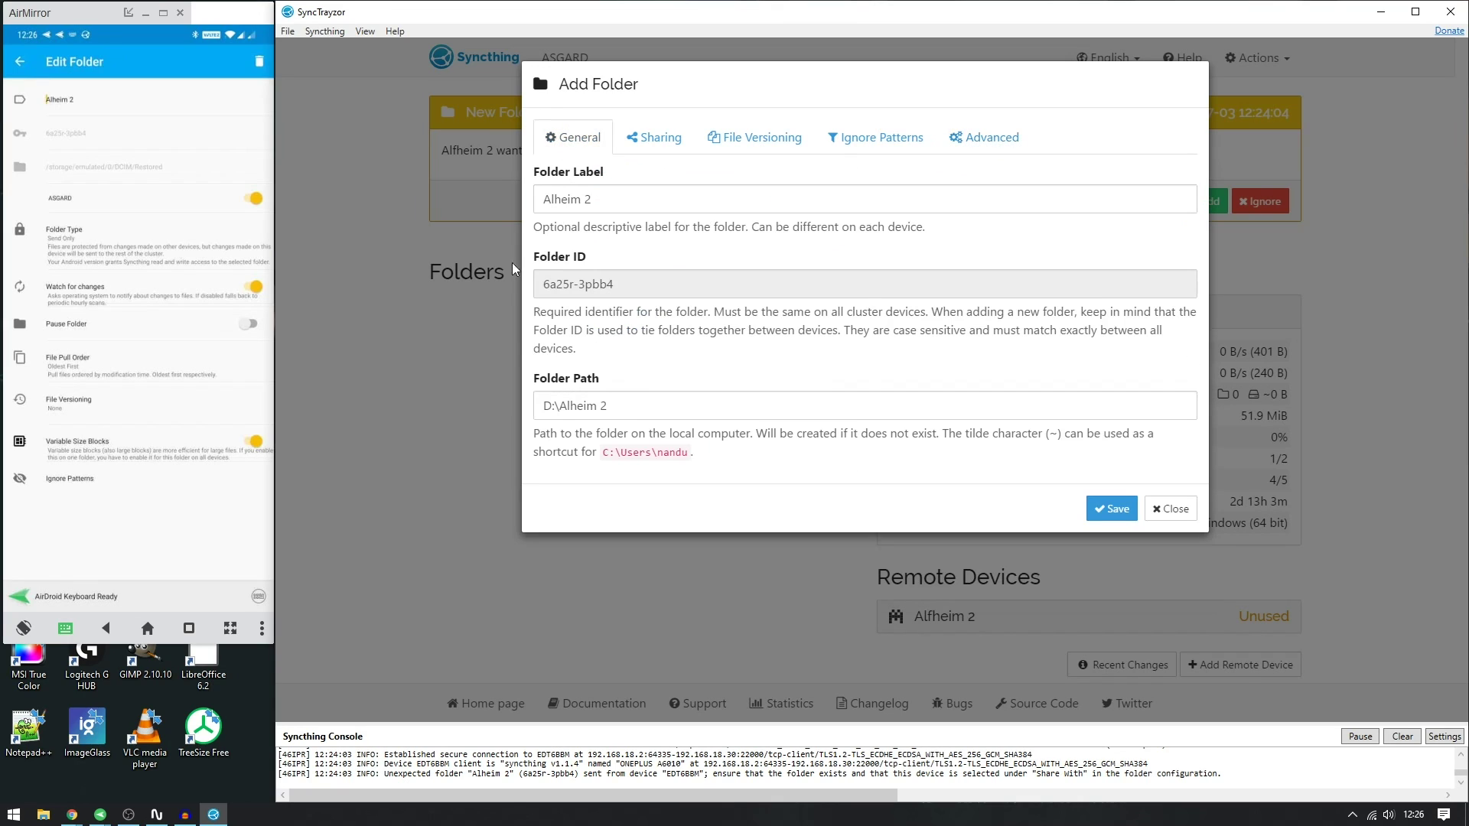
pyautogui.click(1110, 510)
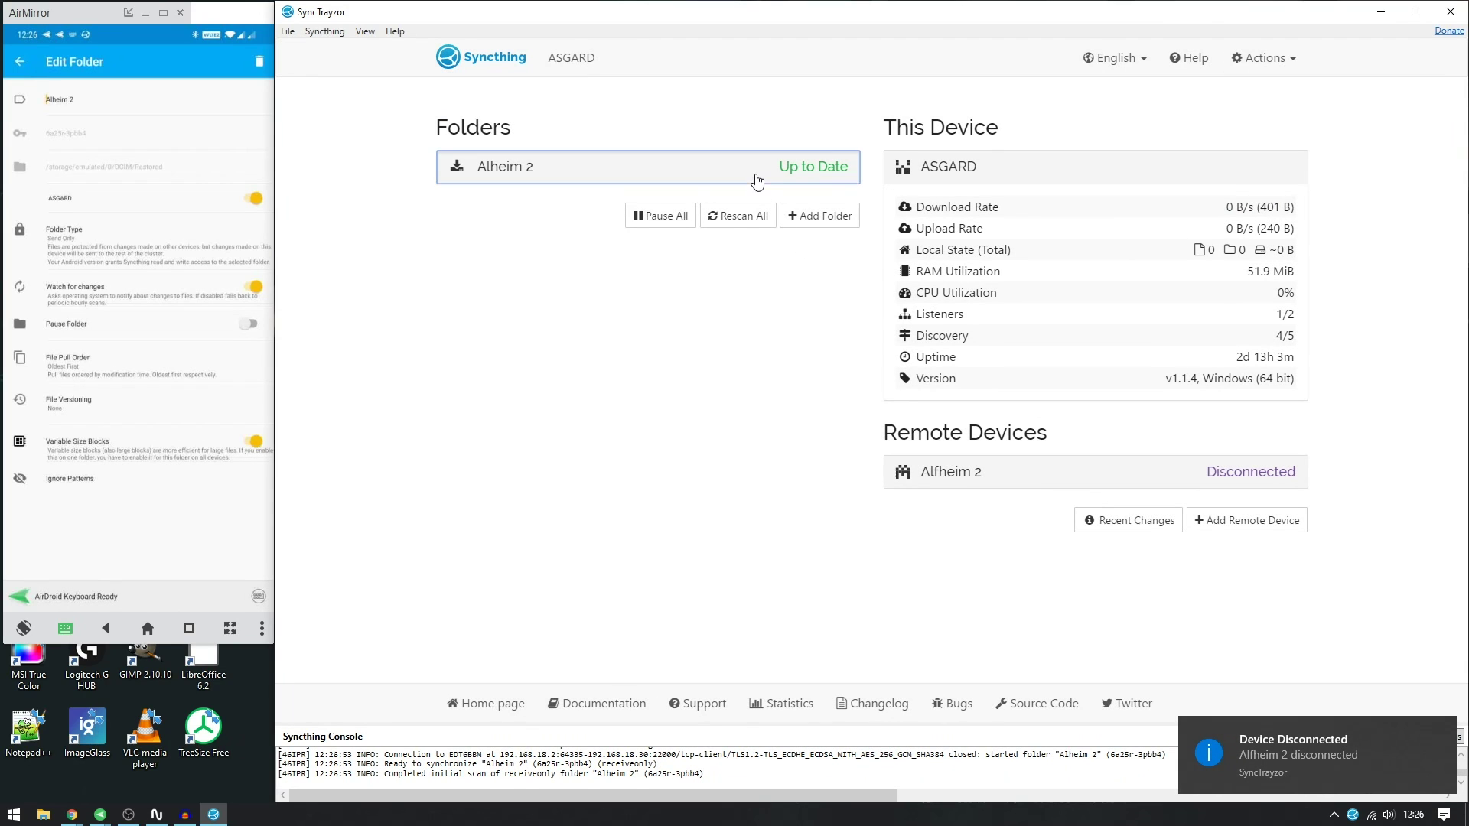
# Step: Expand the Alheim 2 folder details on the computer and return to the folder list in Syncthing on the phone
pyautogui.click(757, 180)
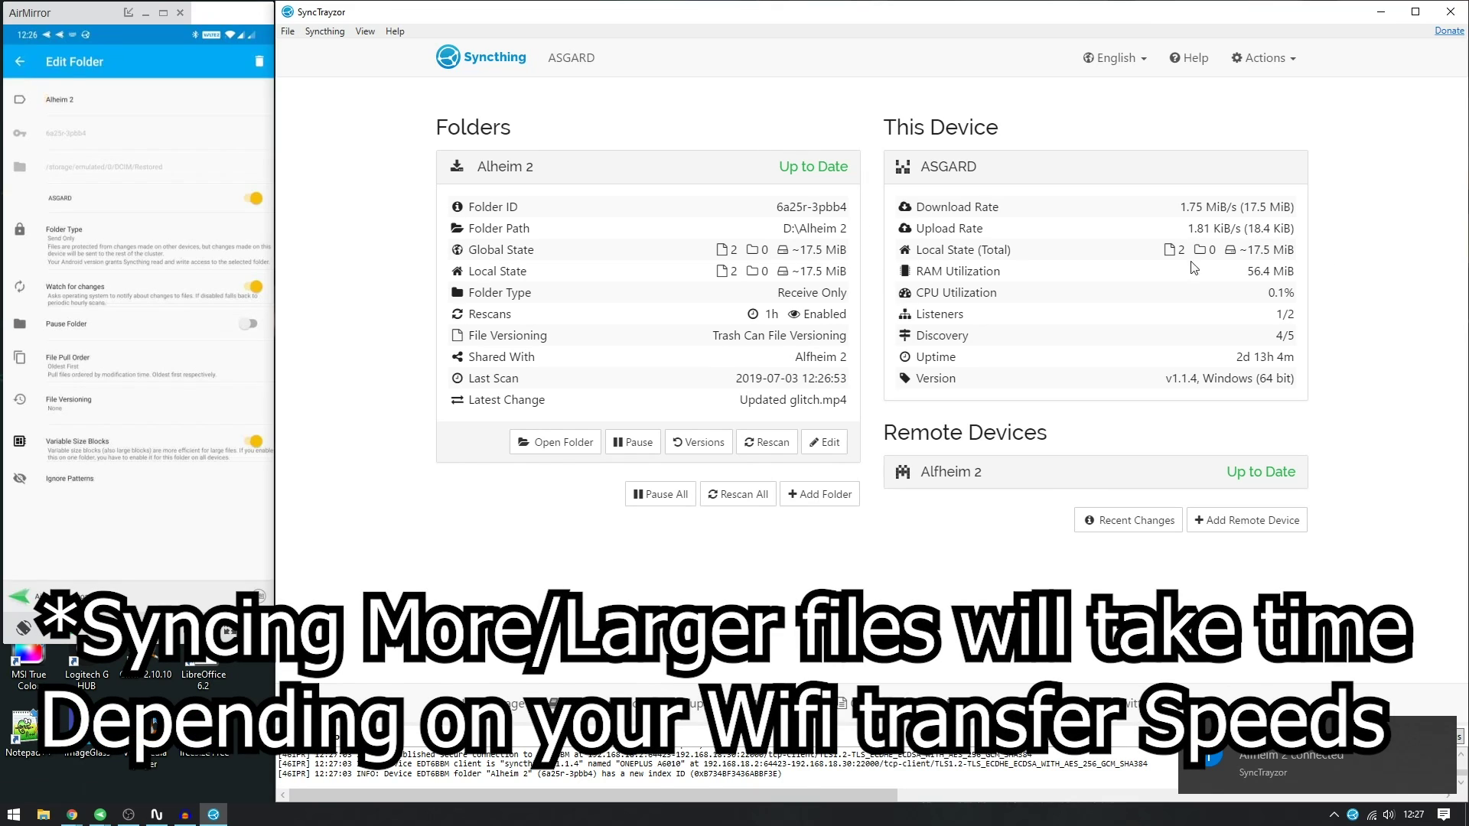
pyautogui.click(99, 814)
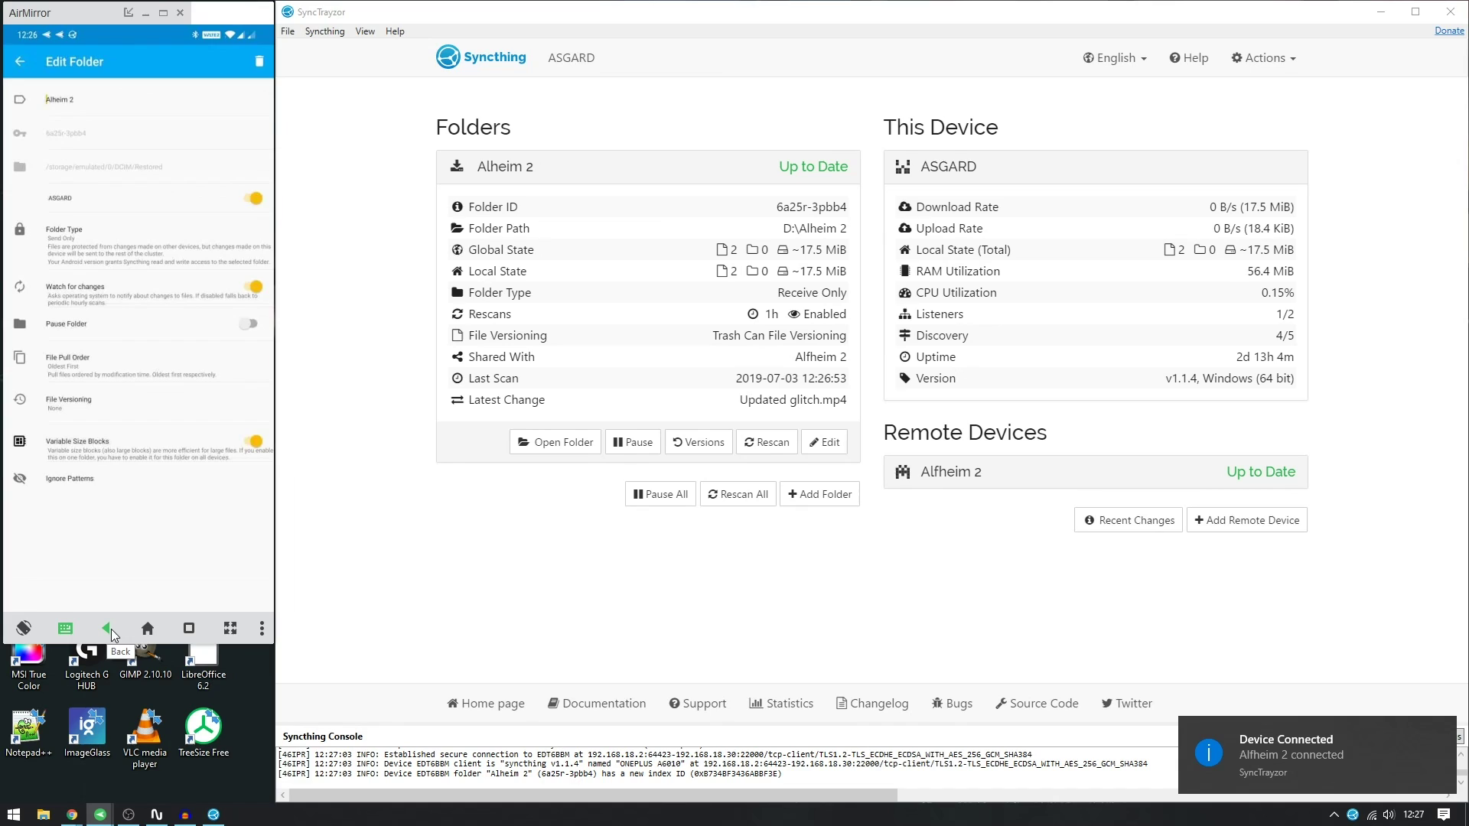
pyautogui.click(105, 628)
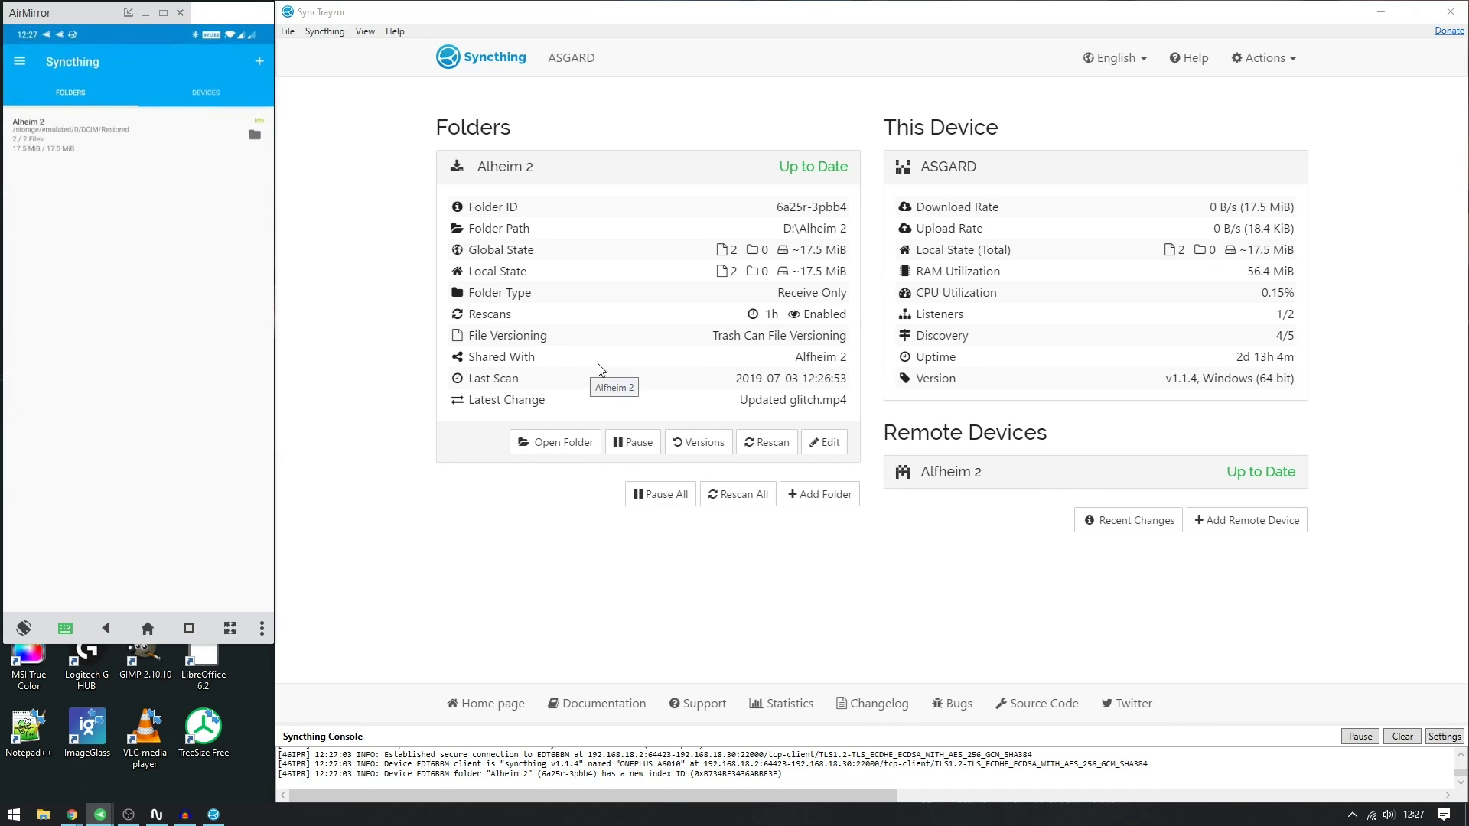
# Step: Open the Alheim 2 folder on drive D: and check the files synced from the phone
pyautogui.click(545, 443)
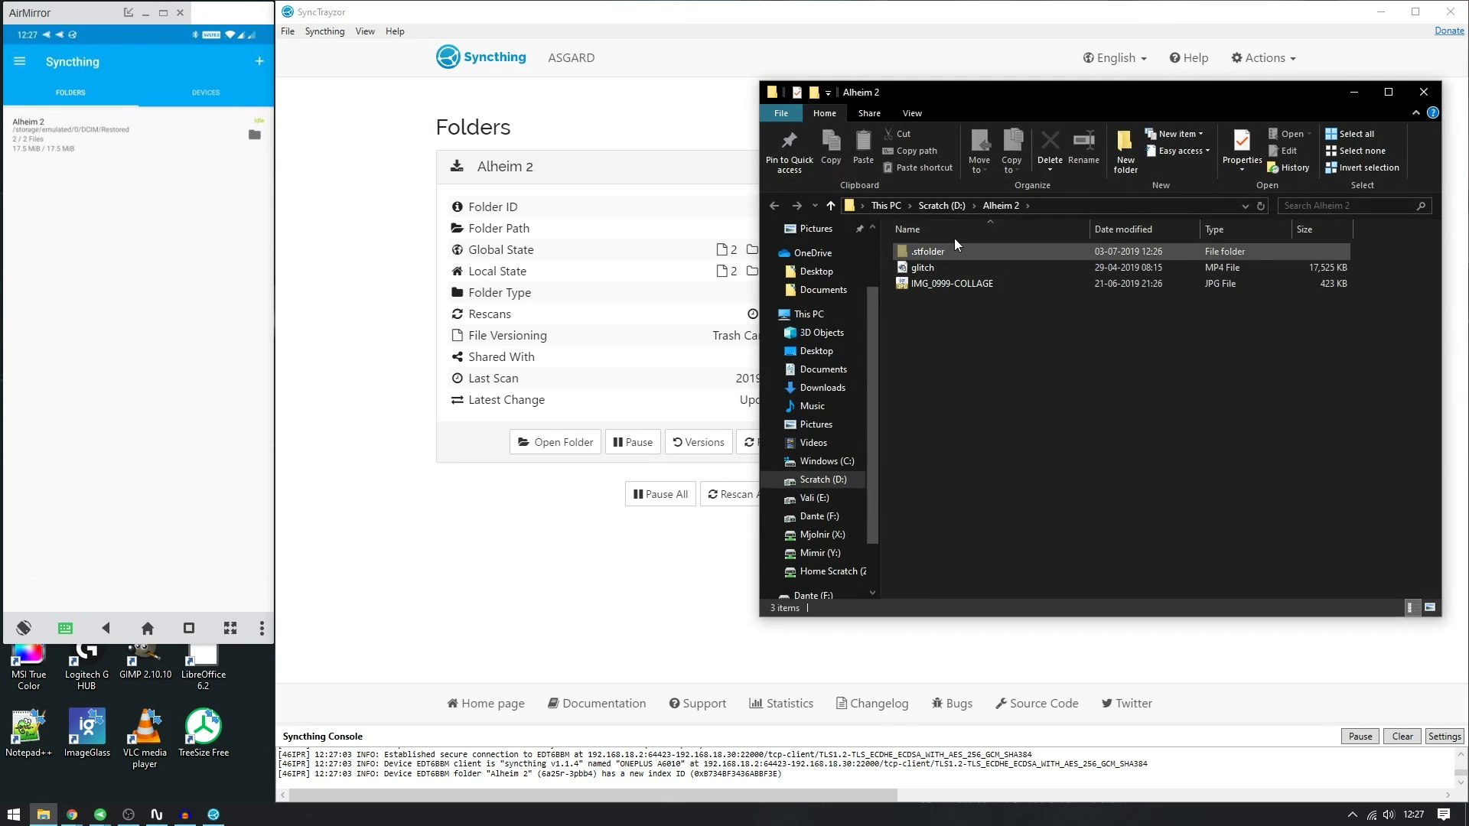
pyautogui.hotkey('alt', 'Up')
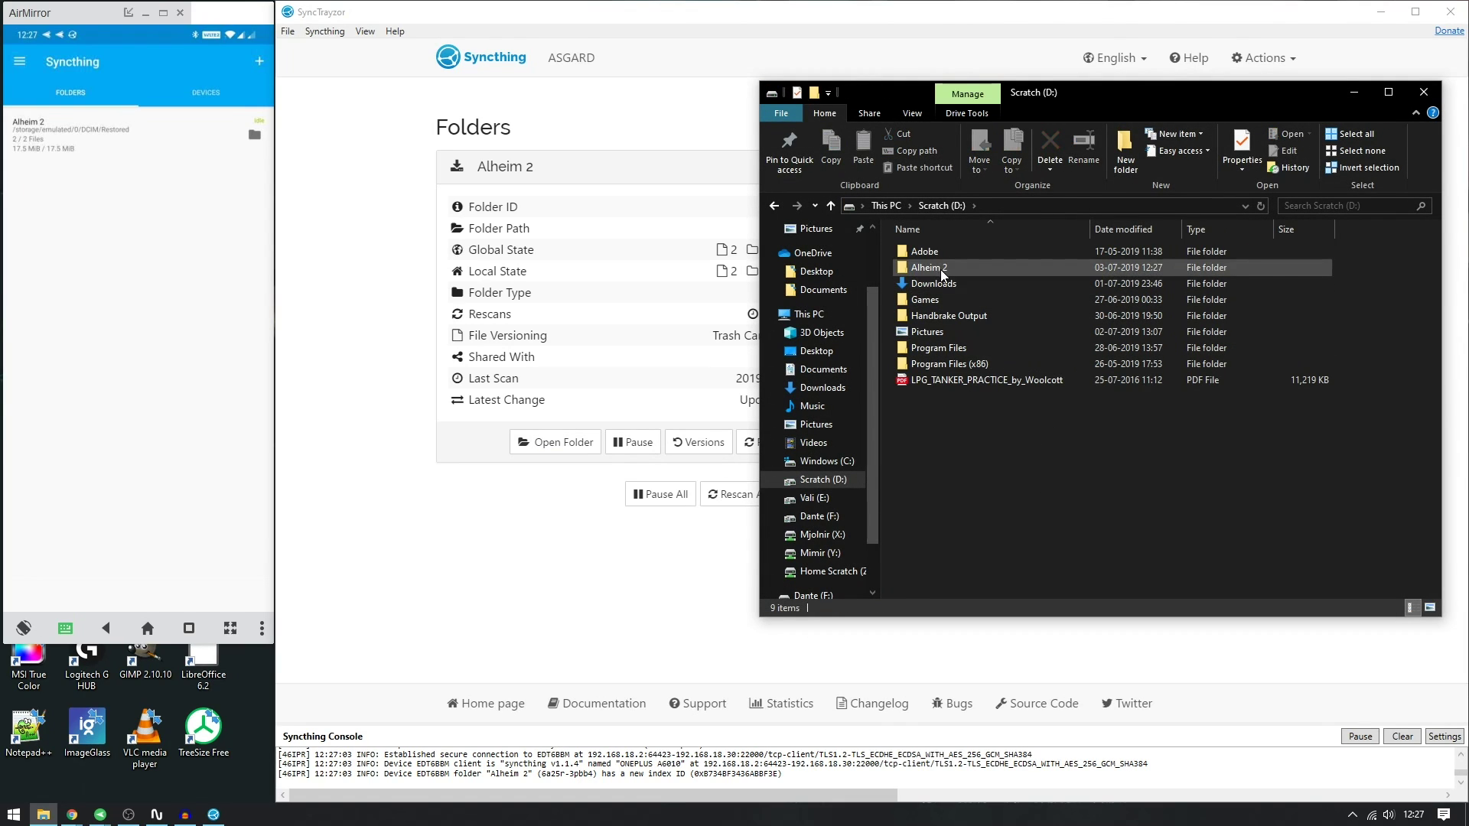
pyautogui.doubleClick(941, 268)
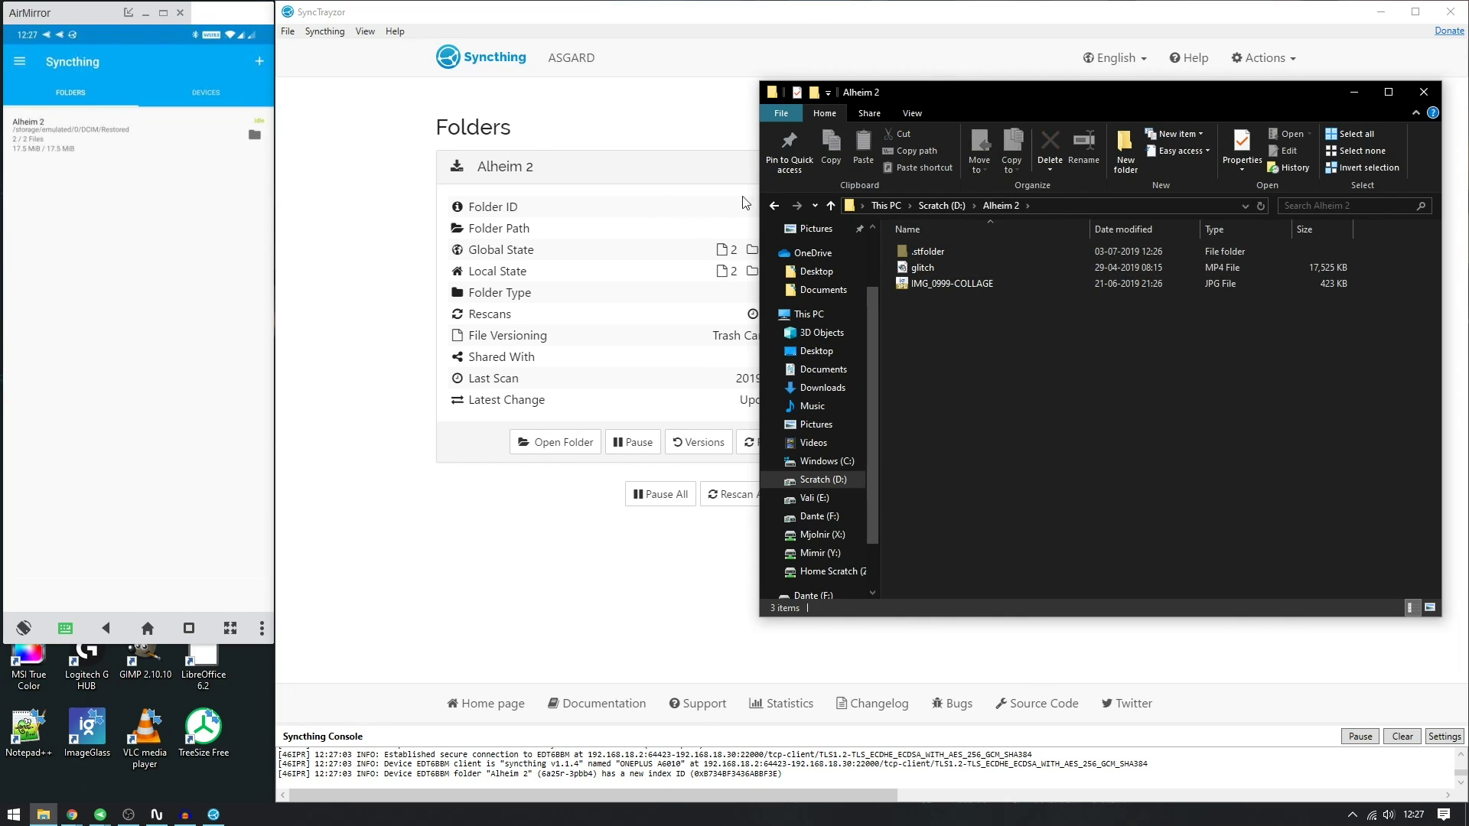
pyautogui.hotkey('alt', 'F4')
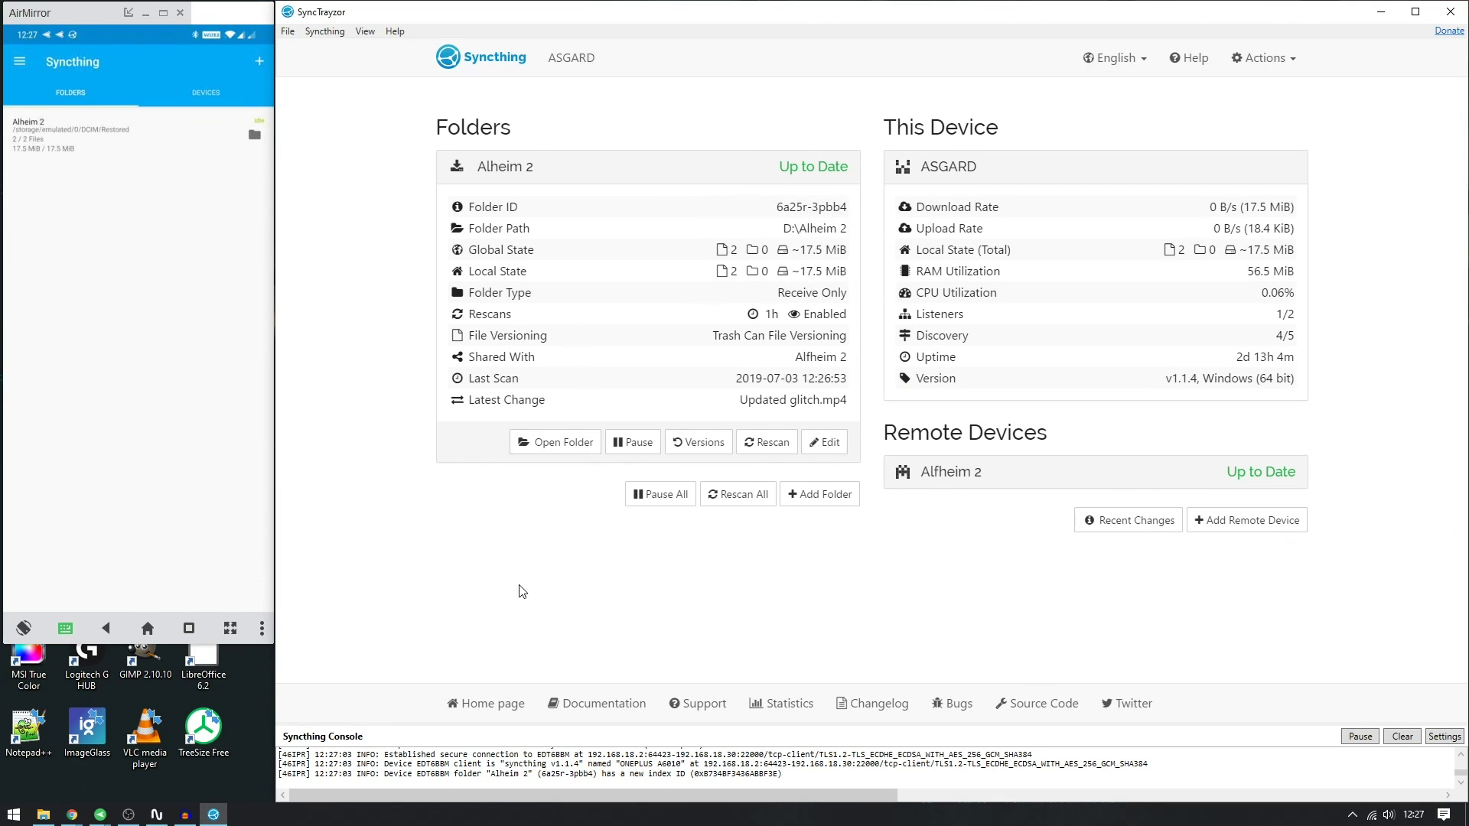
pyautogui.click(46, 817)
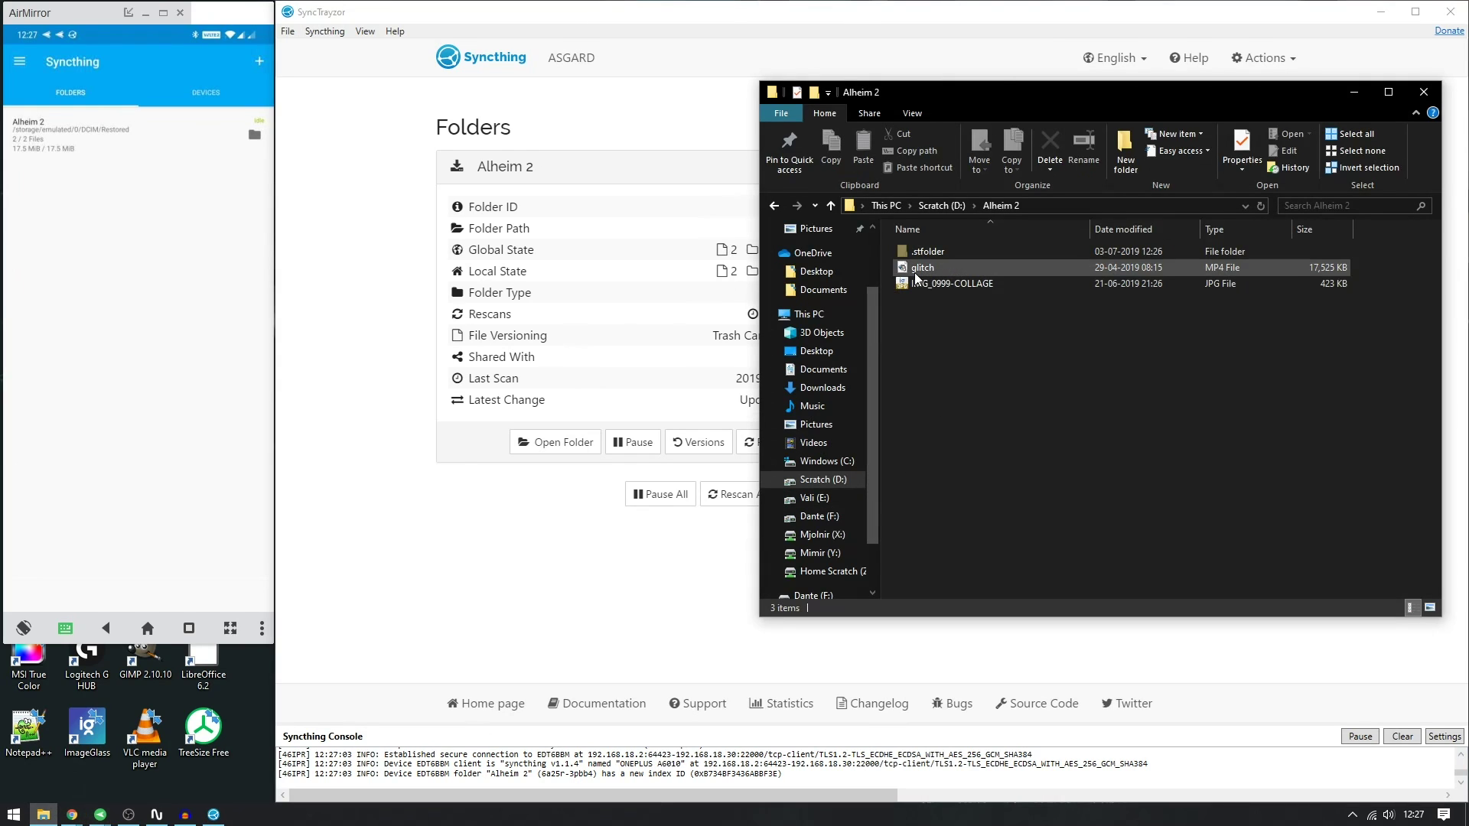
pyautogui.click(966, 284)
pyautogui.press('Up')
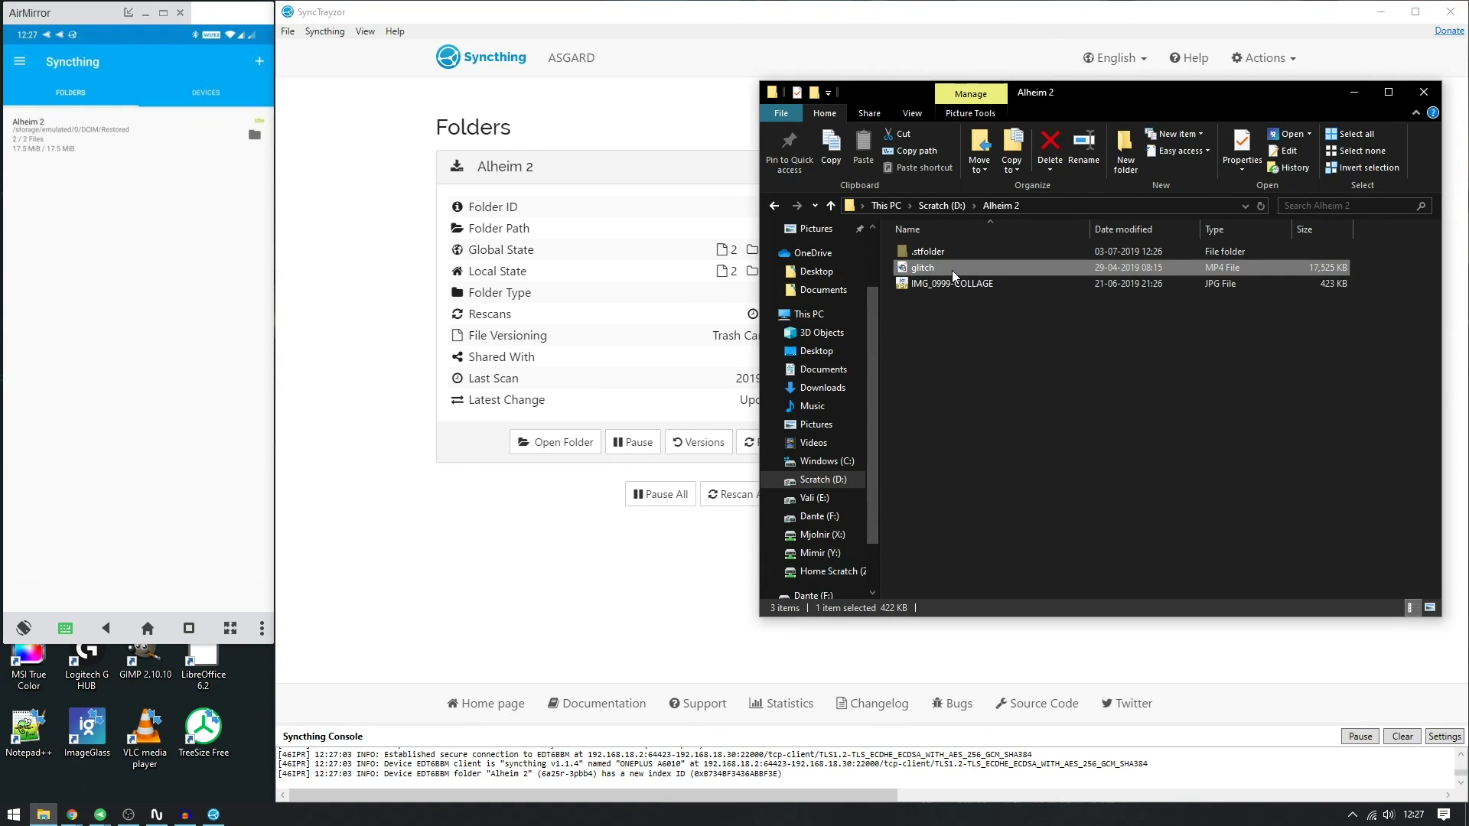
pyautogui.click(977, 342)
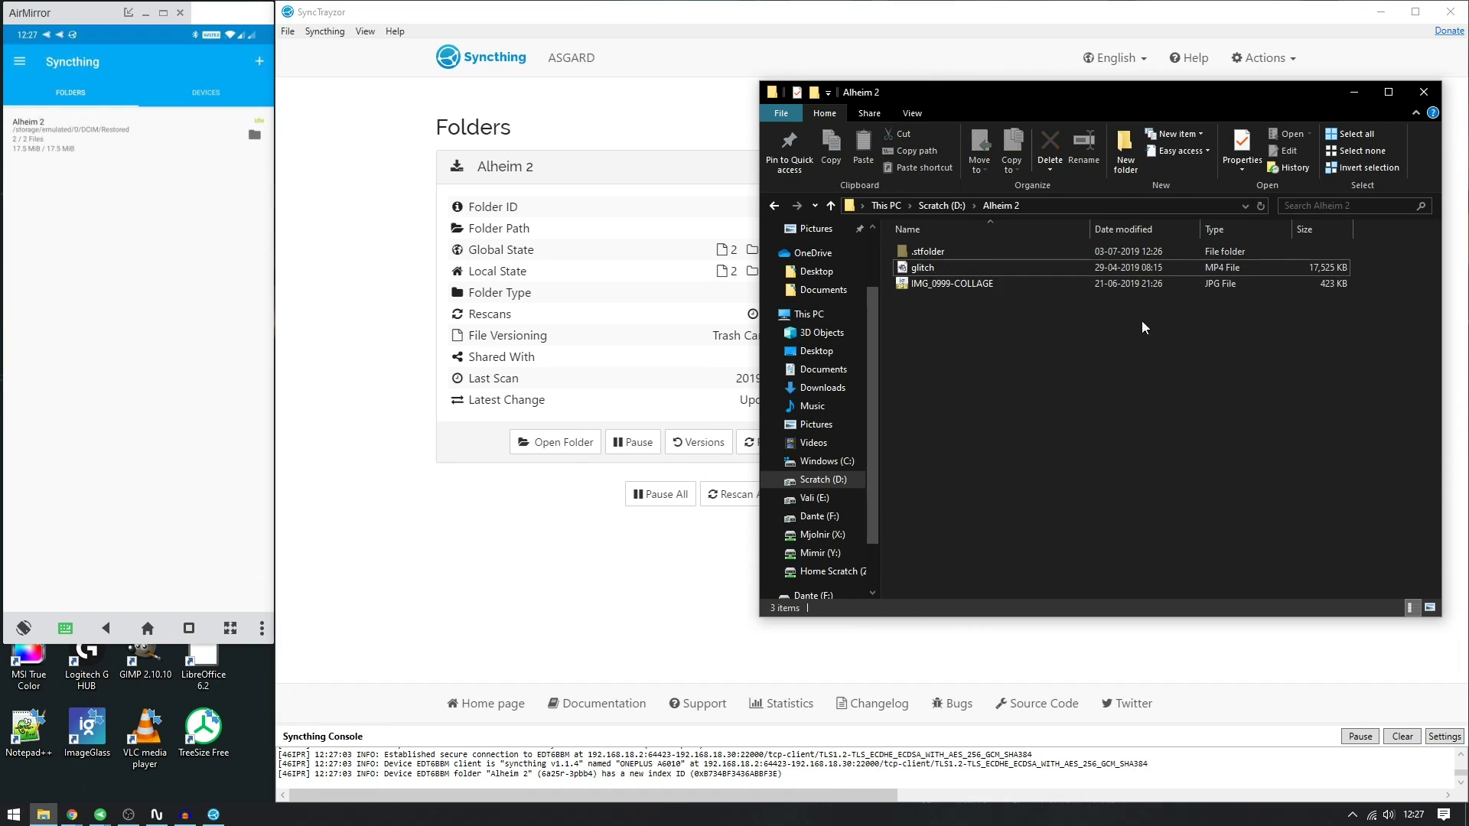
pyautogui.click(1424, 92)
# Step: Open the Alheim 2 folder's storage location on the phone and delete IMG_0999-COLLAGE.jpg
pyautogui.click(184, 243)
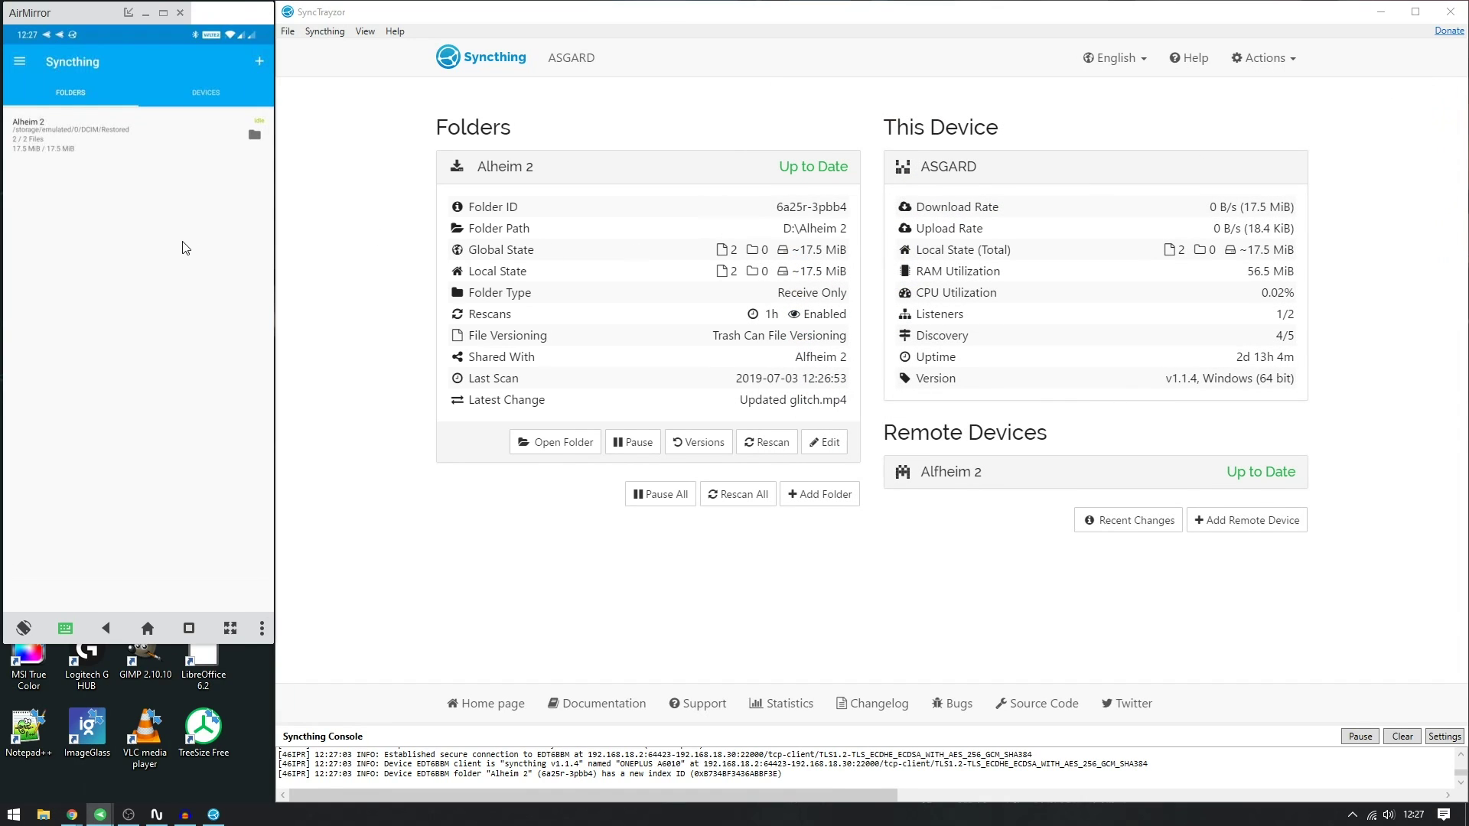
pyautogui.click(72, 139)
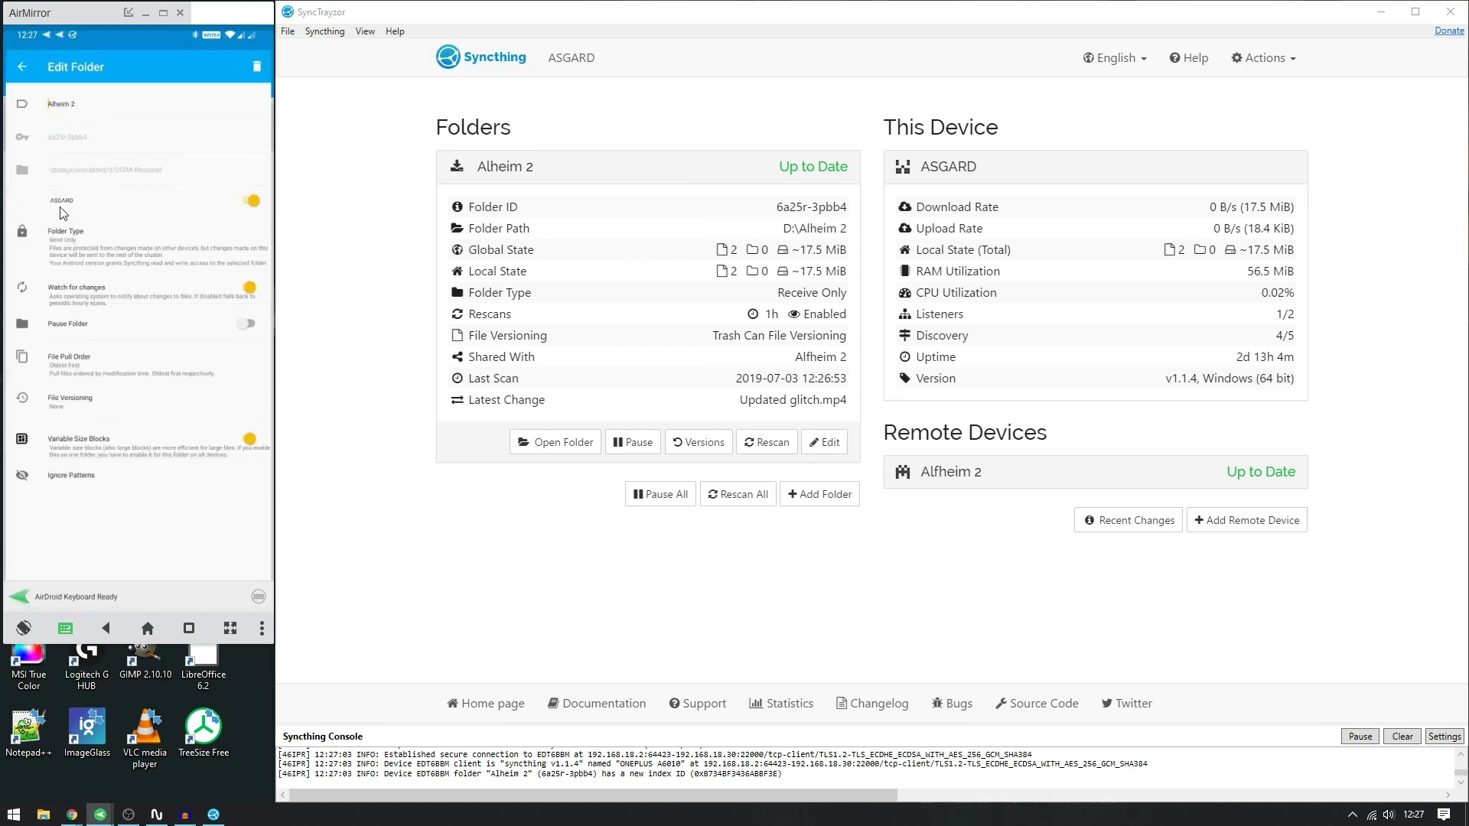
pyautogui.click(26, 69)
pyautogui.click(255, 140)
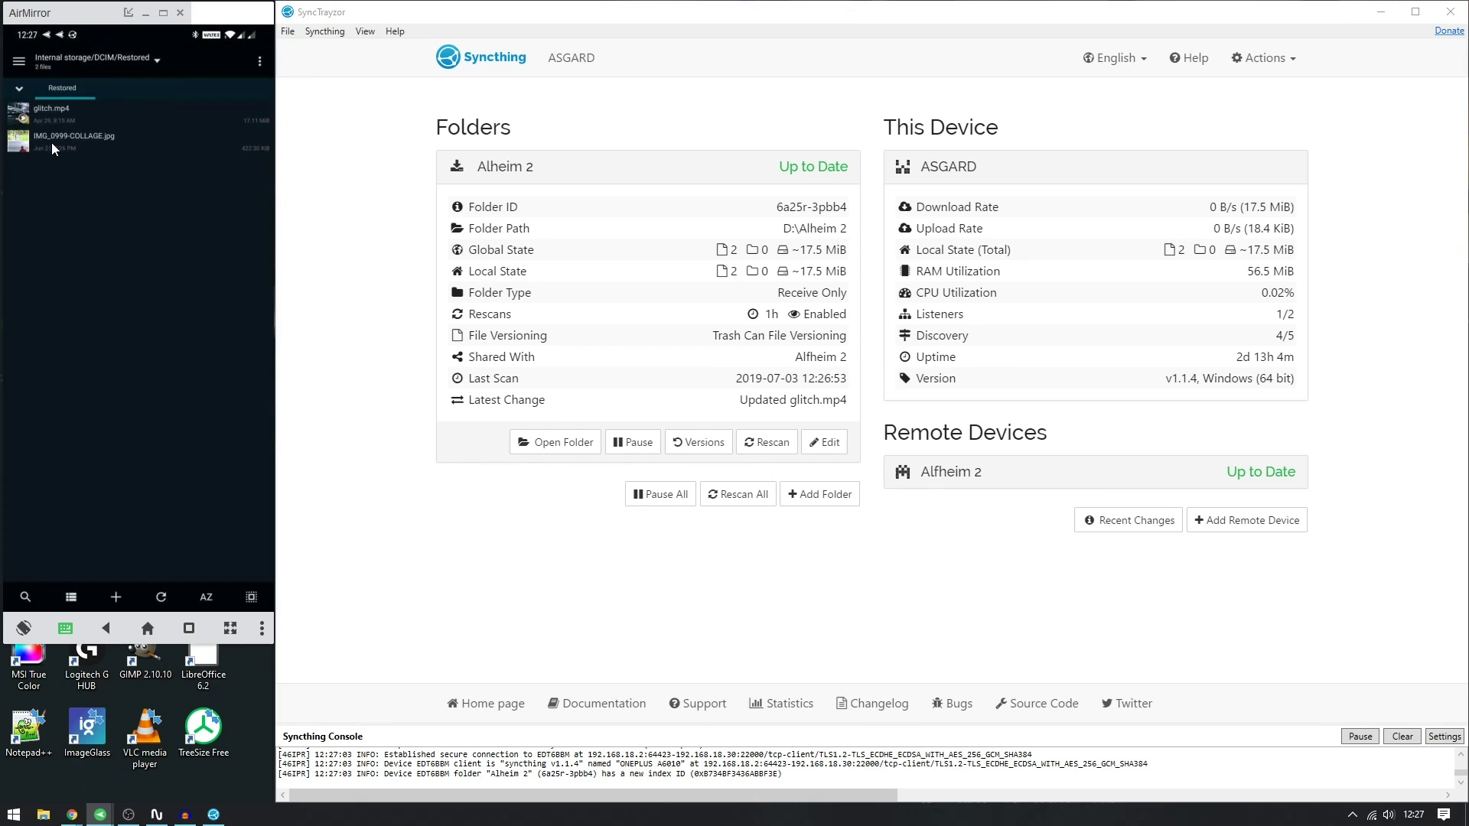
pyautogui.click(52, 142)
pyautogui.click(149, 320)
pyautogui.click(90, 62)
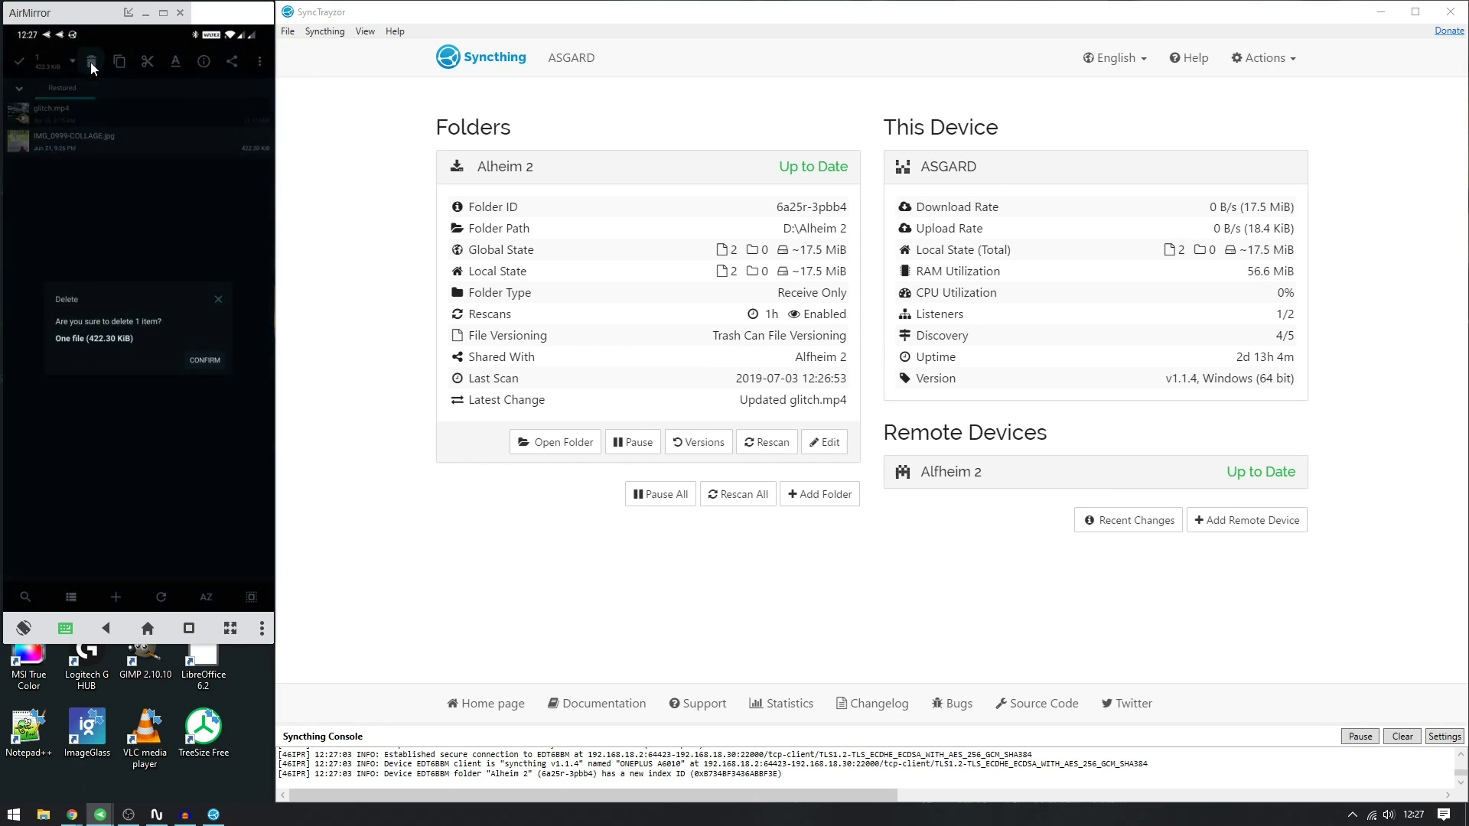
pyautogui.click(205, 360)
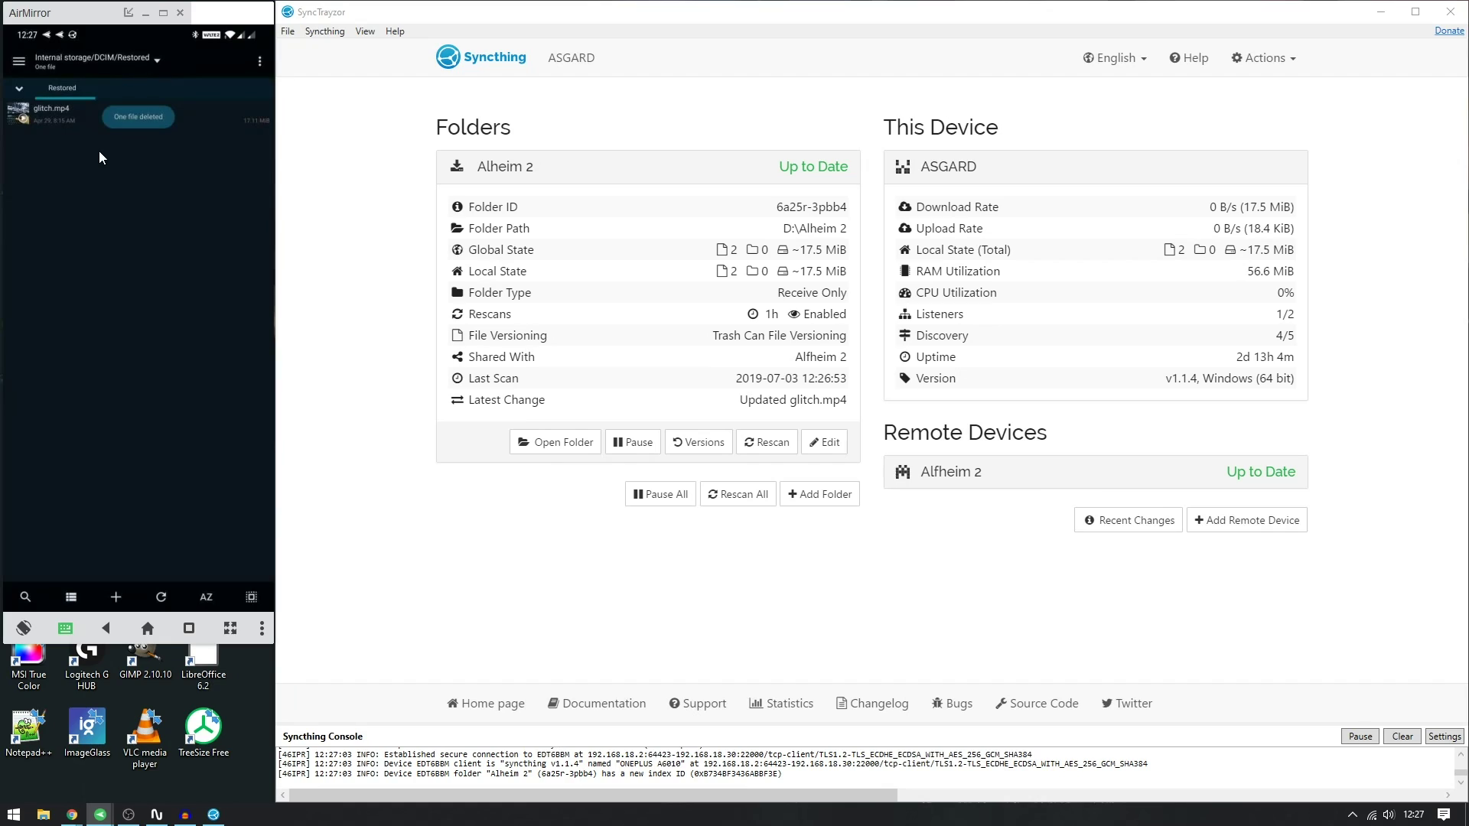
# Step: Return to Syncthing on the phone and check the latest change of Alheim 2 on the computer
pyautogui.click(108, 629)
pyautogui.click(108, 626)
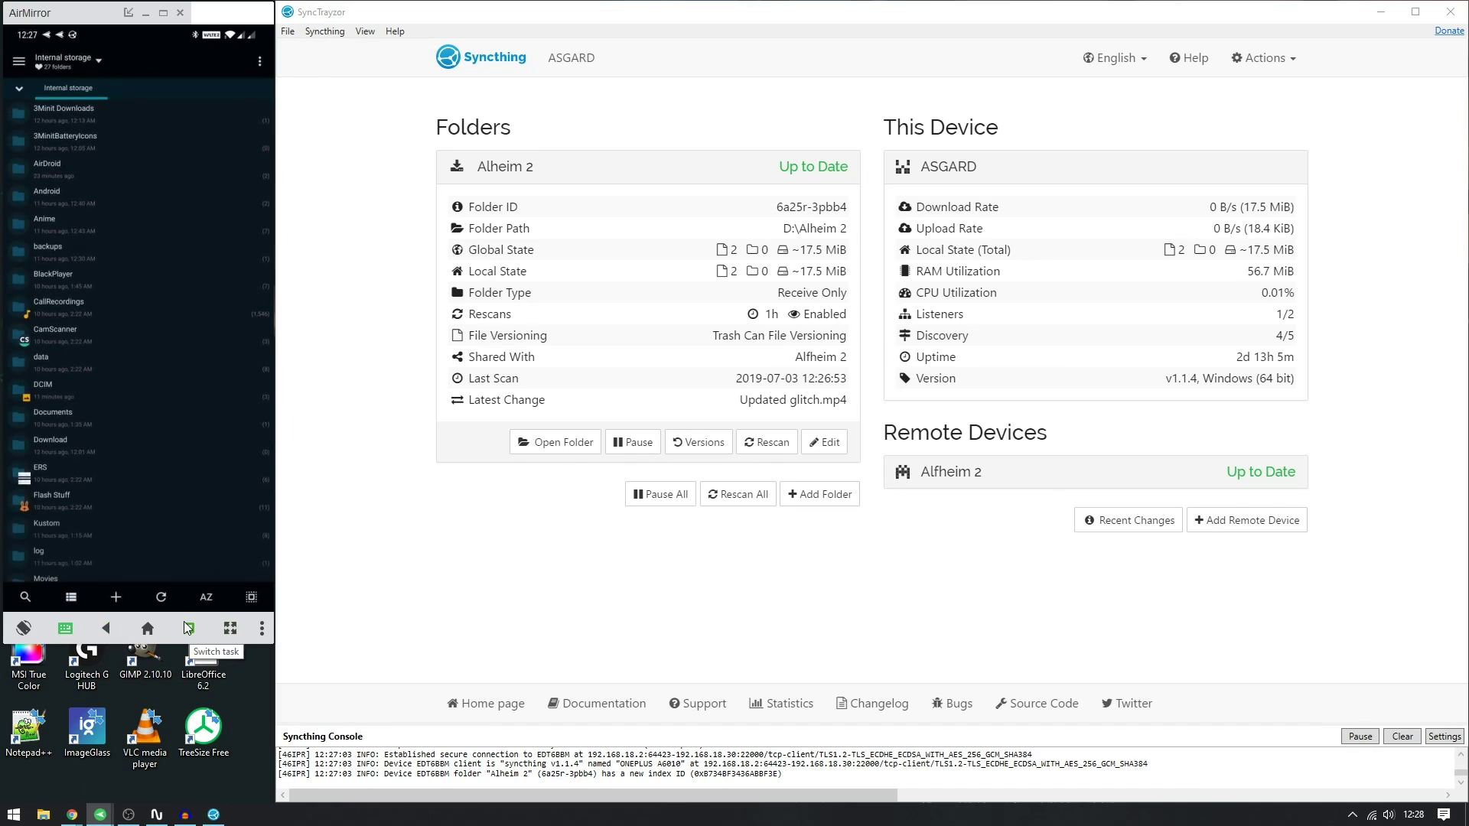
pyautogui.click(189, 628)
pyautogui.moveTo(104, 314); pyautogui.dragTo(262, 315)
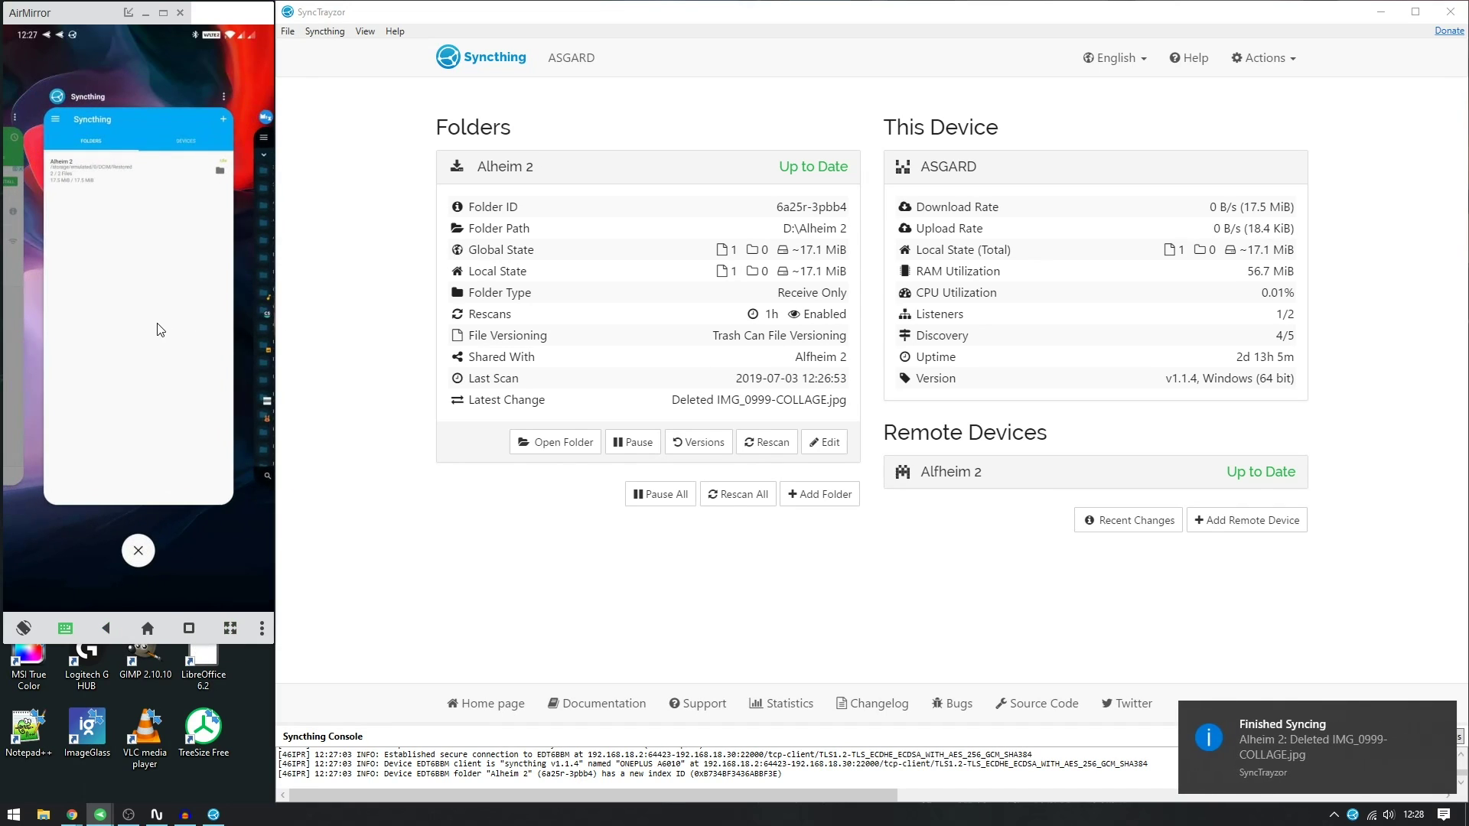
pyautogui.click(99, 306)
pyautogui.moveTo(680, 397); pyautogui.dragTo(845, 401)
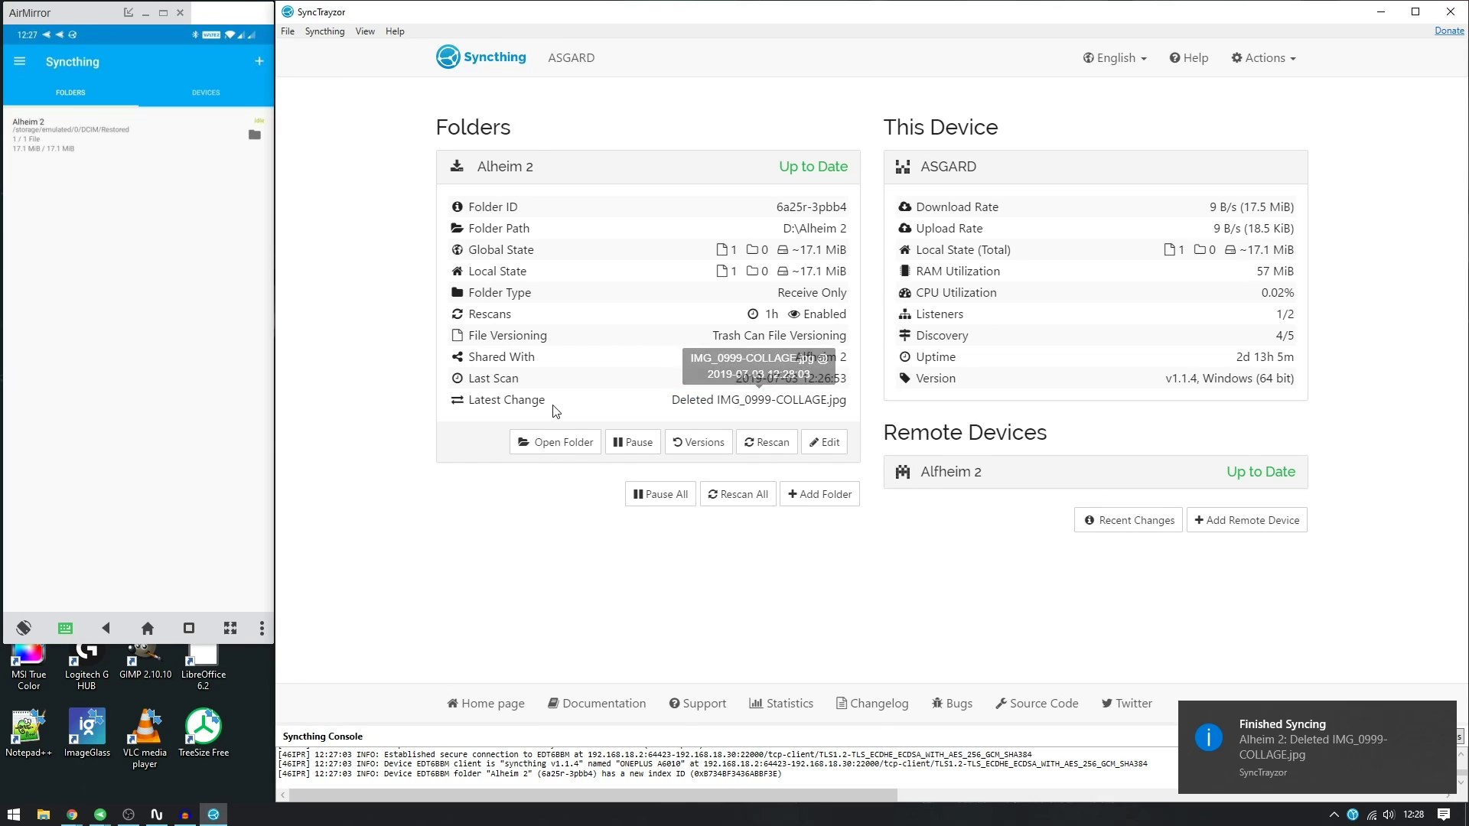
# Step: Inspect the computer's Alheim 2 folder and its .stversions subfolder for the deleted image
pyautogui.click(543, 442)
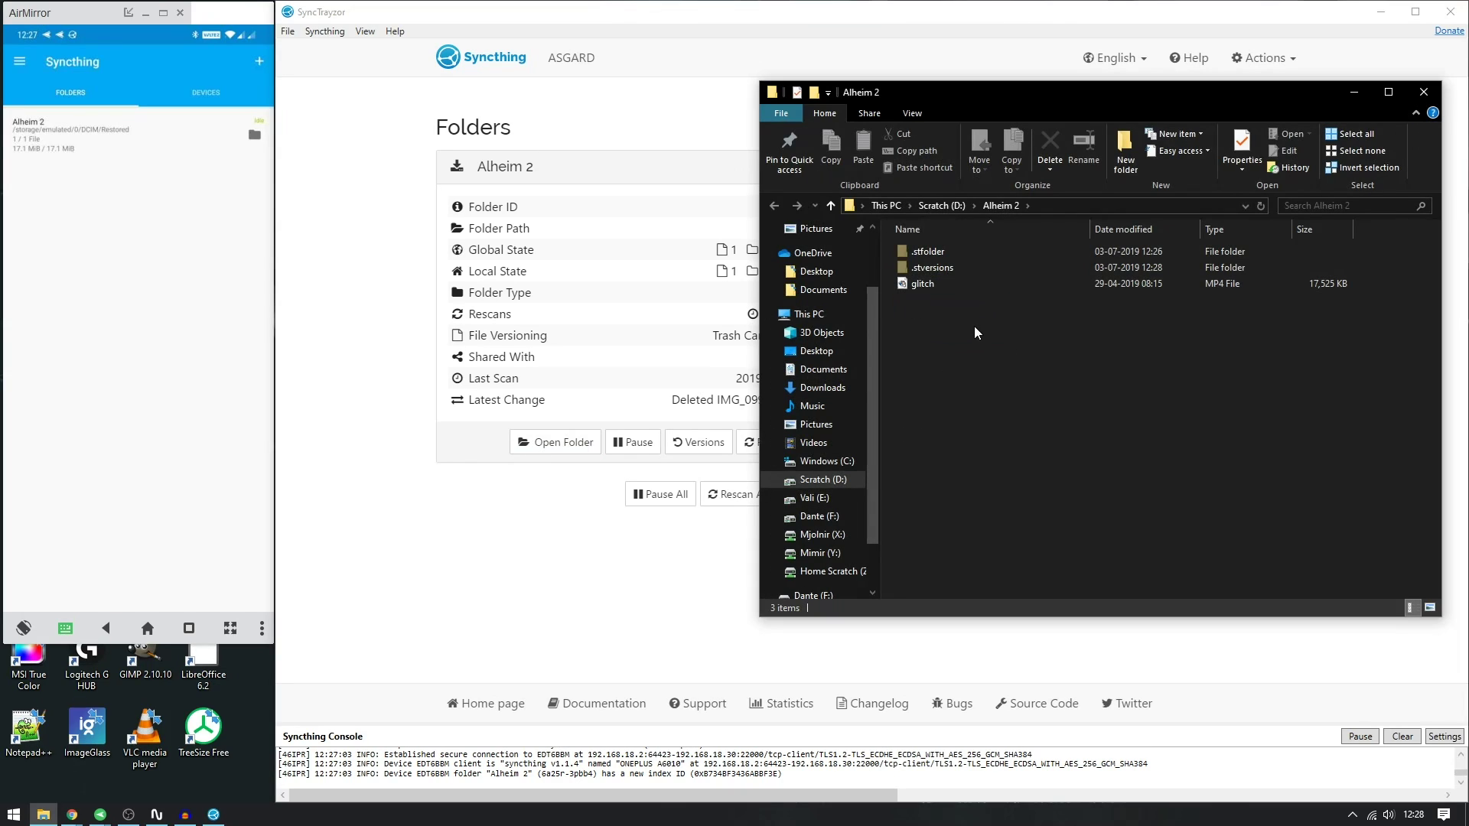
pyautogui.doubleClick(946, 268)
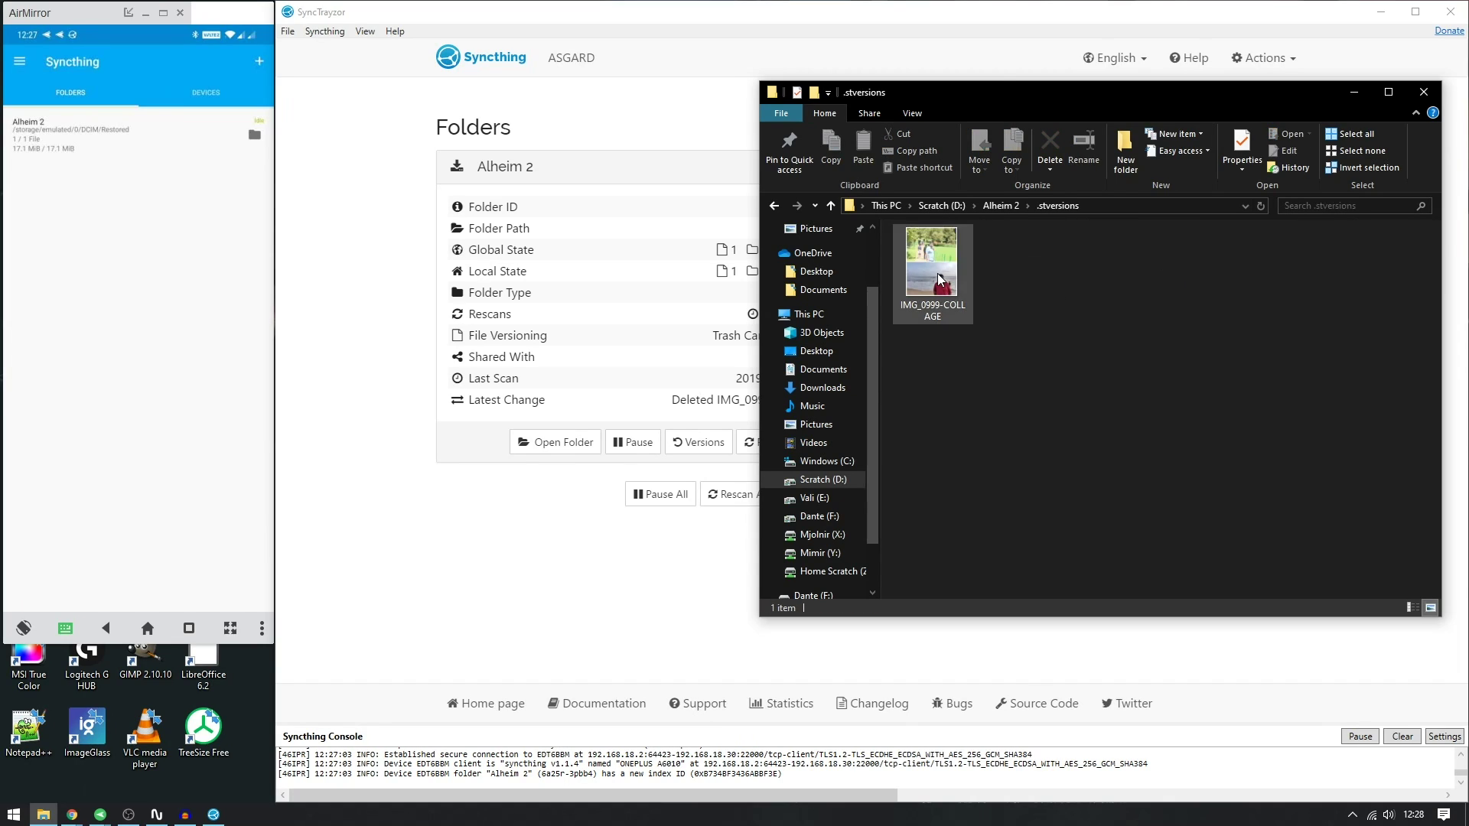
pyautogui.click(941, 277)
pyautogui.click(1082, 385)
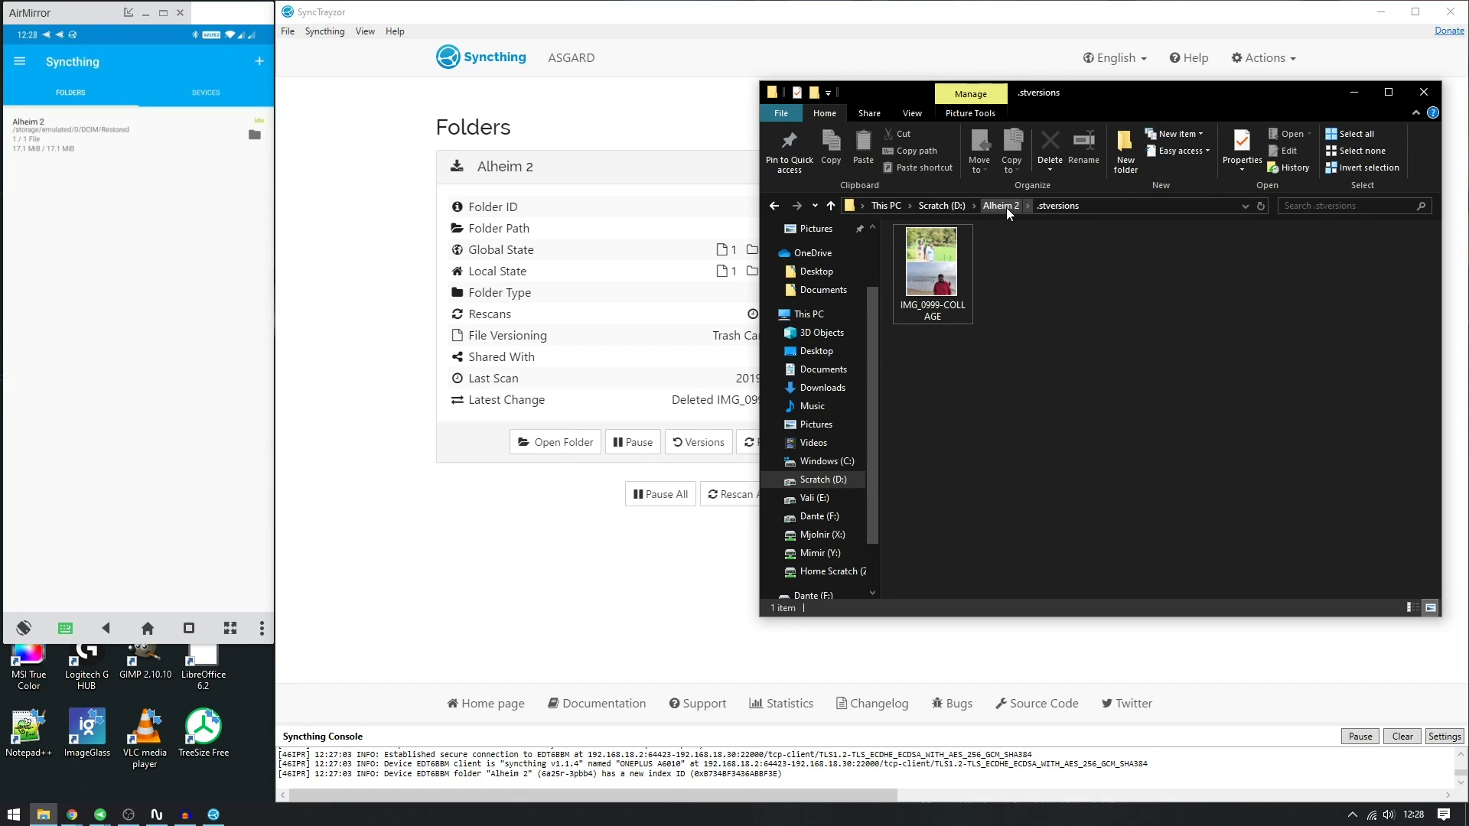
pyautogui.click(1007, 208)
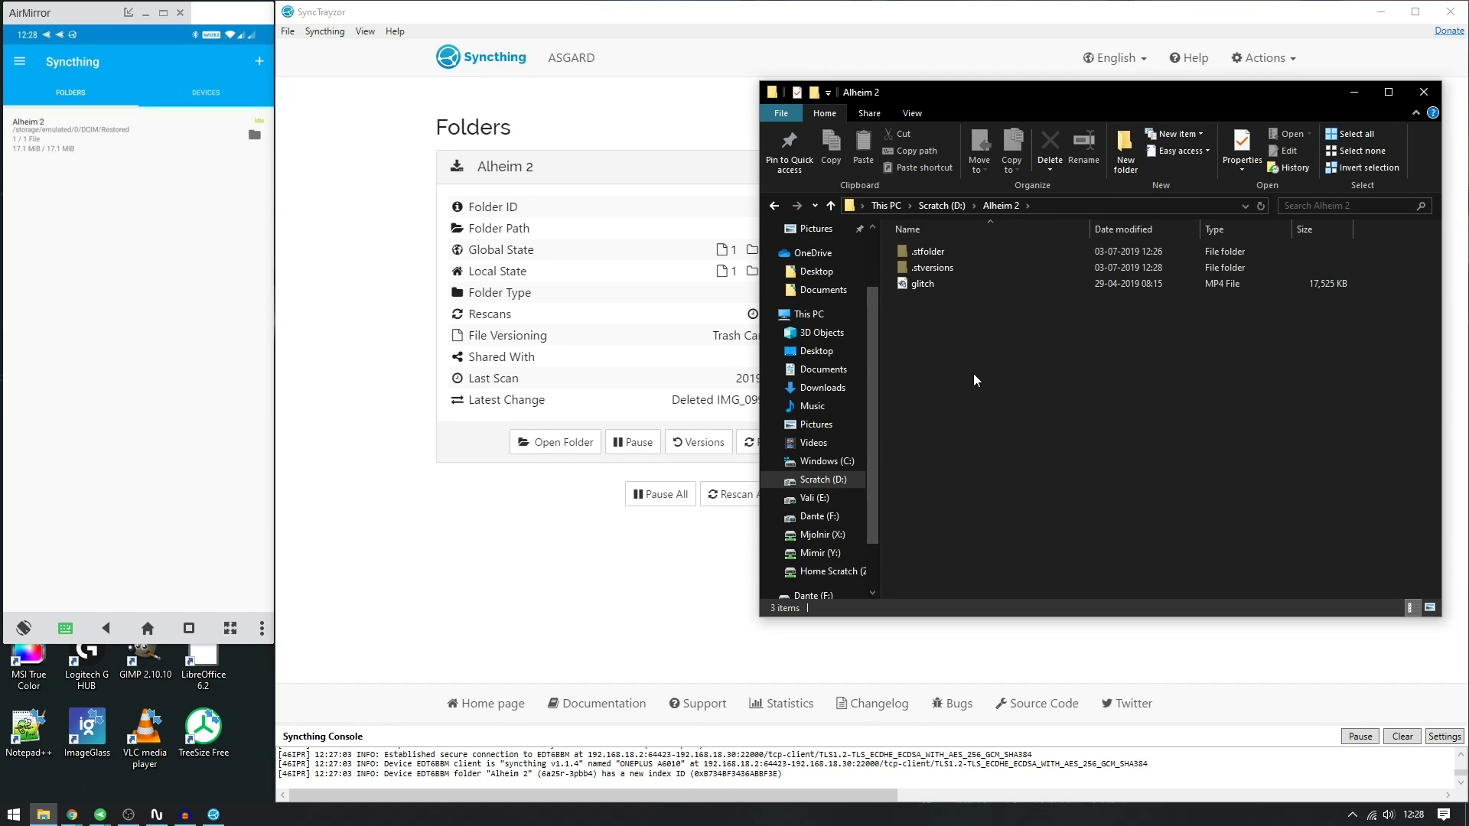
pyautogui.click(492, 547)
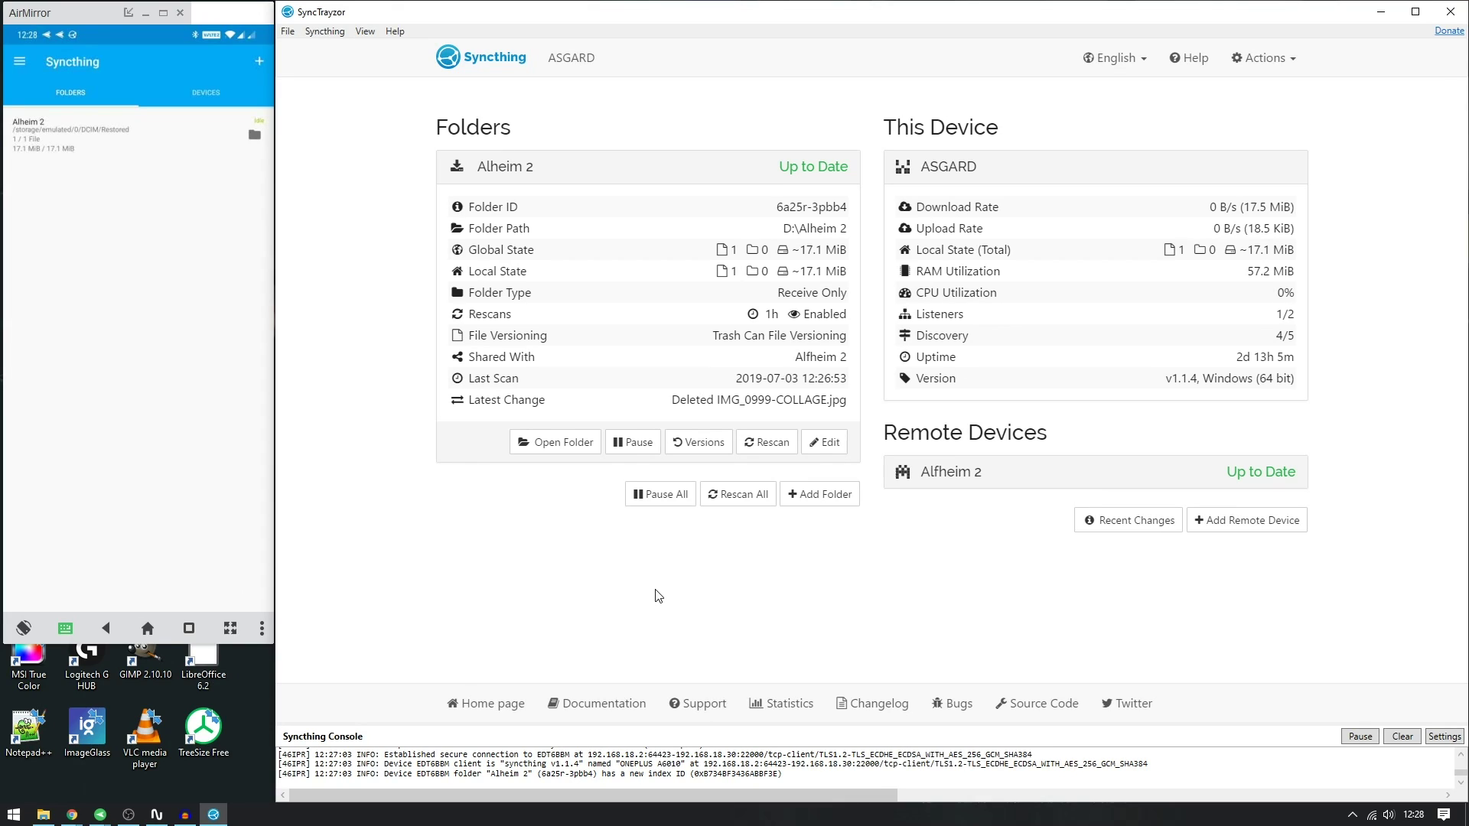
# Step: View the configuration export and import options in the phone's Syncthing backup settings, and return to the folder list
pyautogui.click(17, 71)
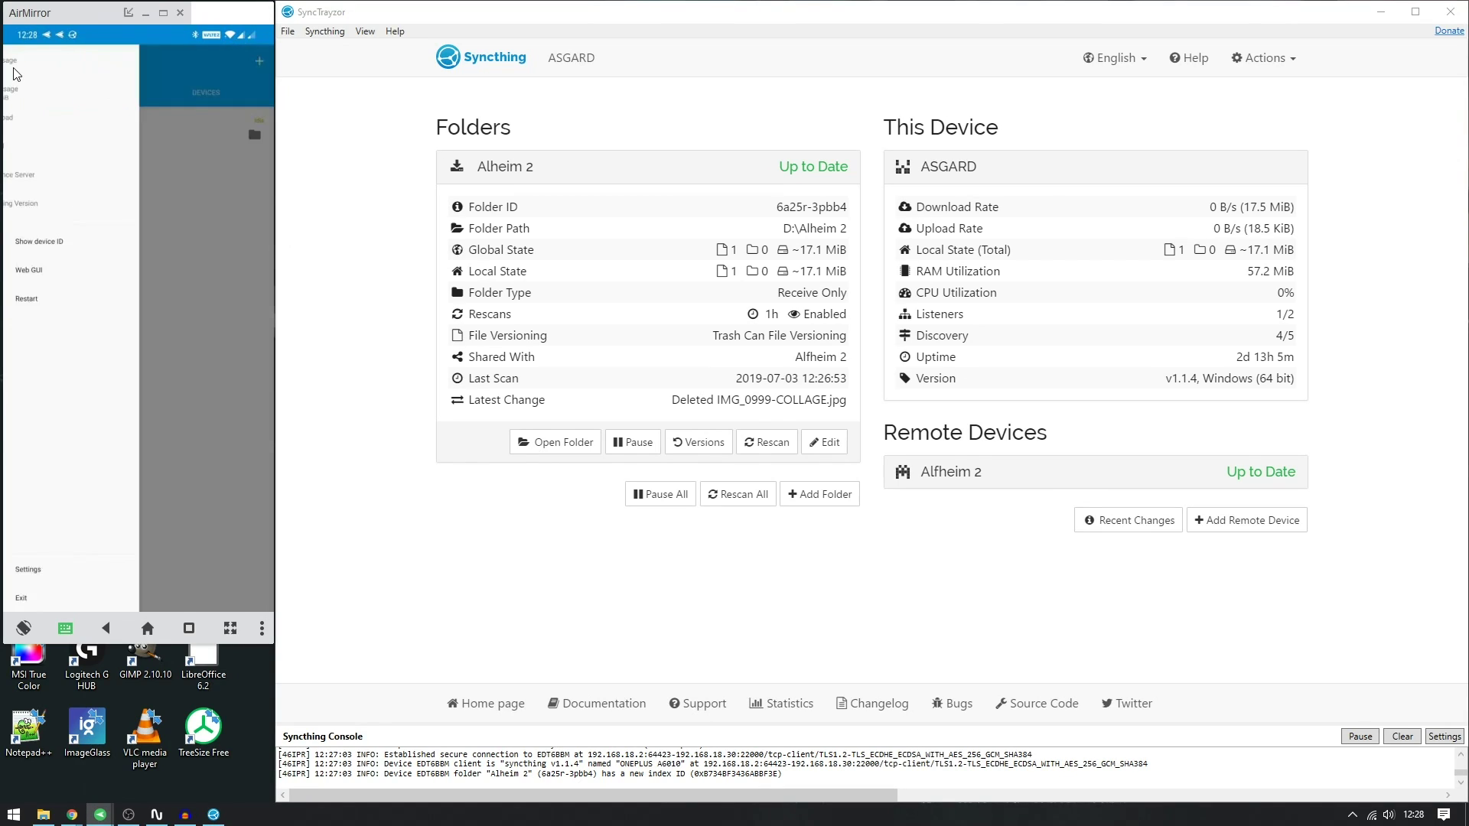
pyautogui.click(69, 572)
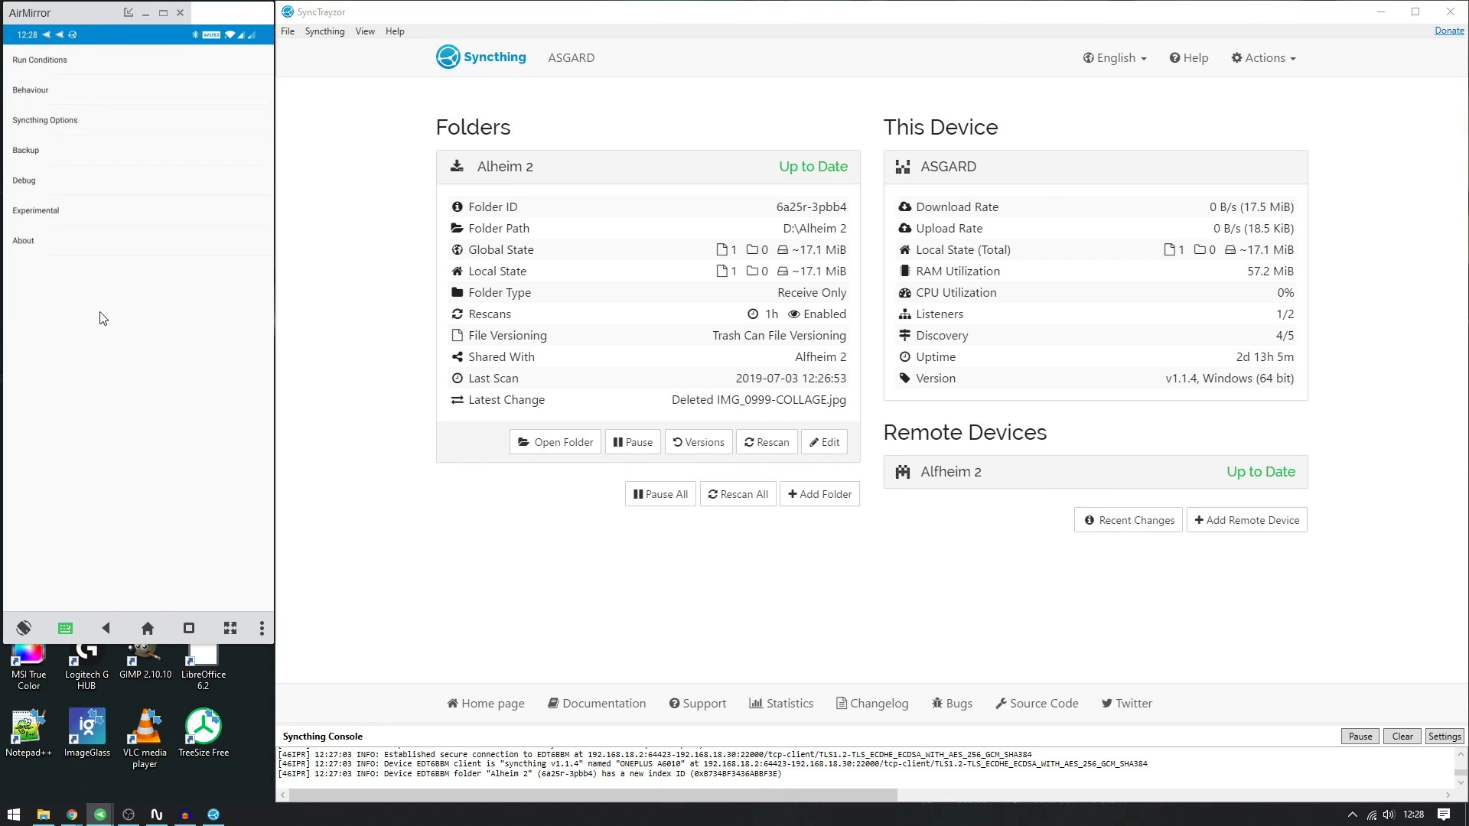
pyautogui.click(33, 158)
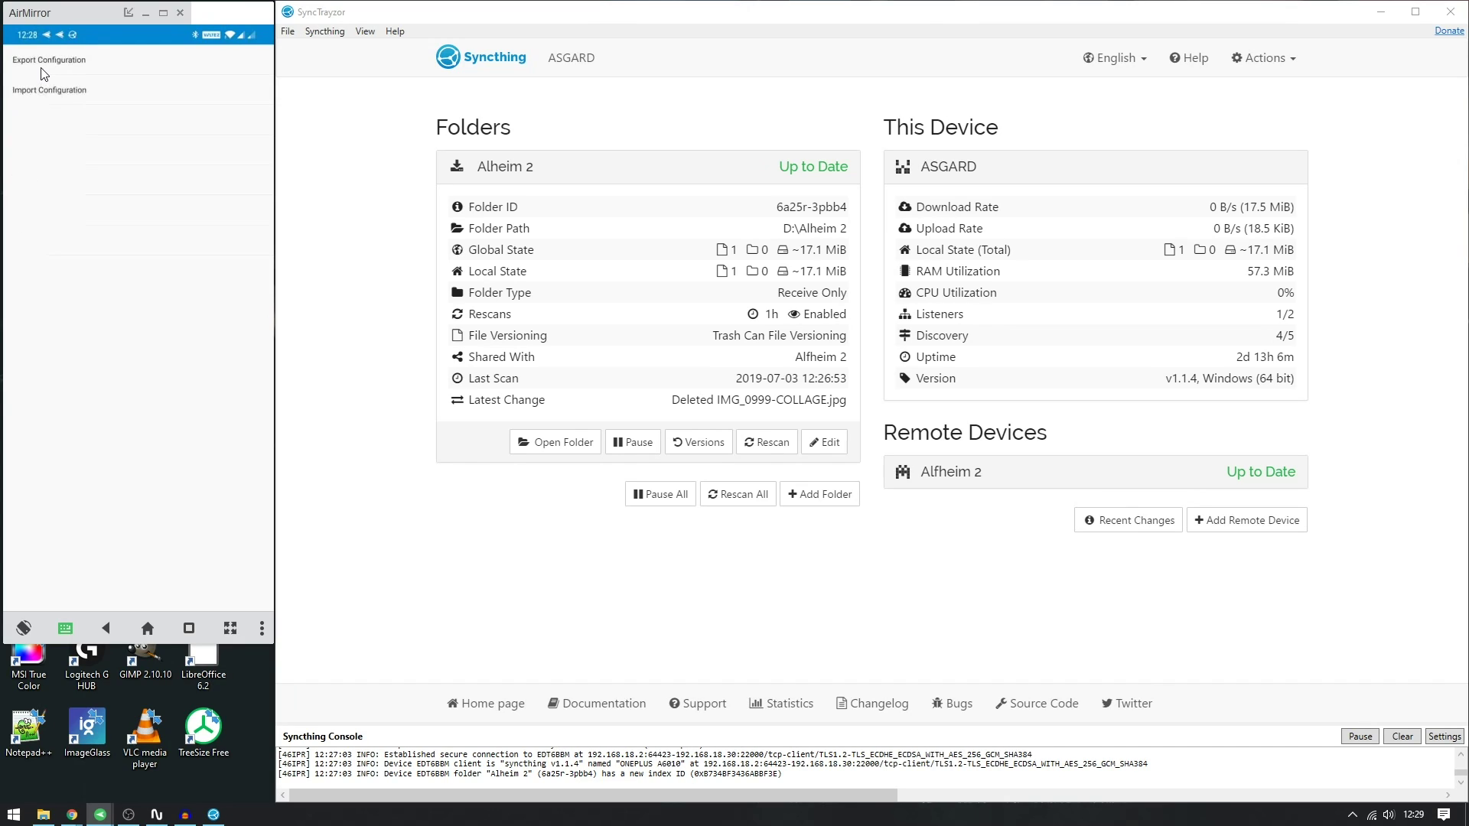
pyautogui.click(107, 627)
pyautogui.click(107, 627)
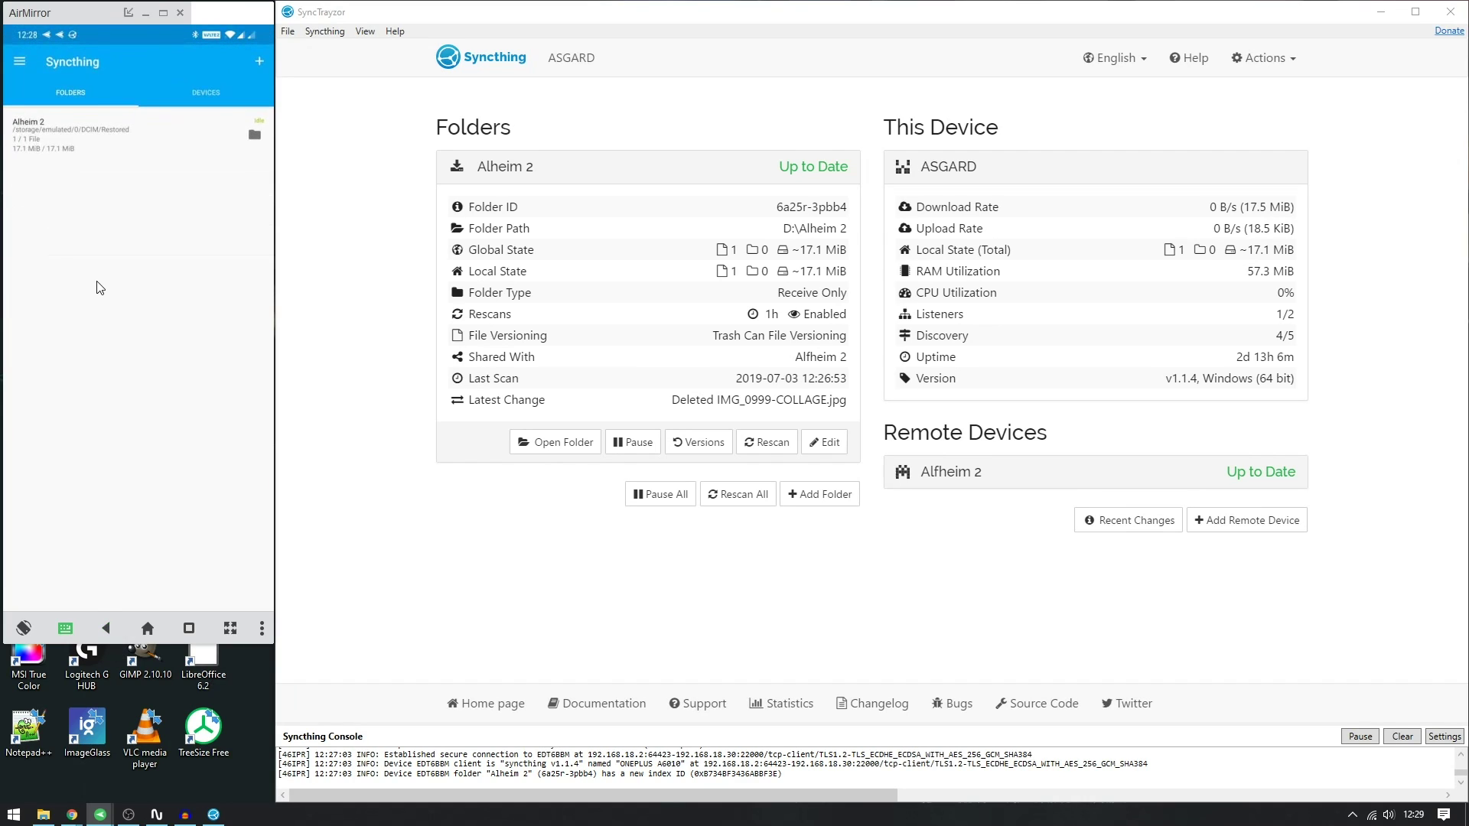
pyautogui.click(816, 603)
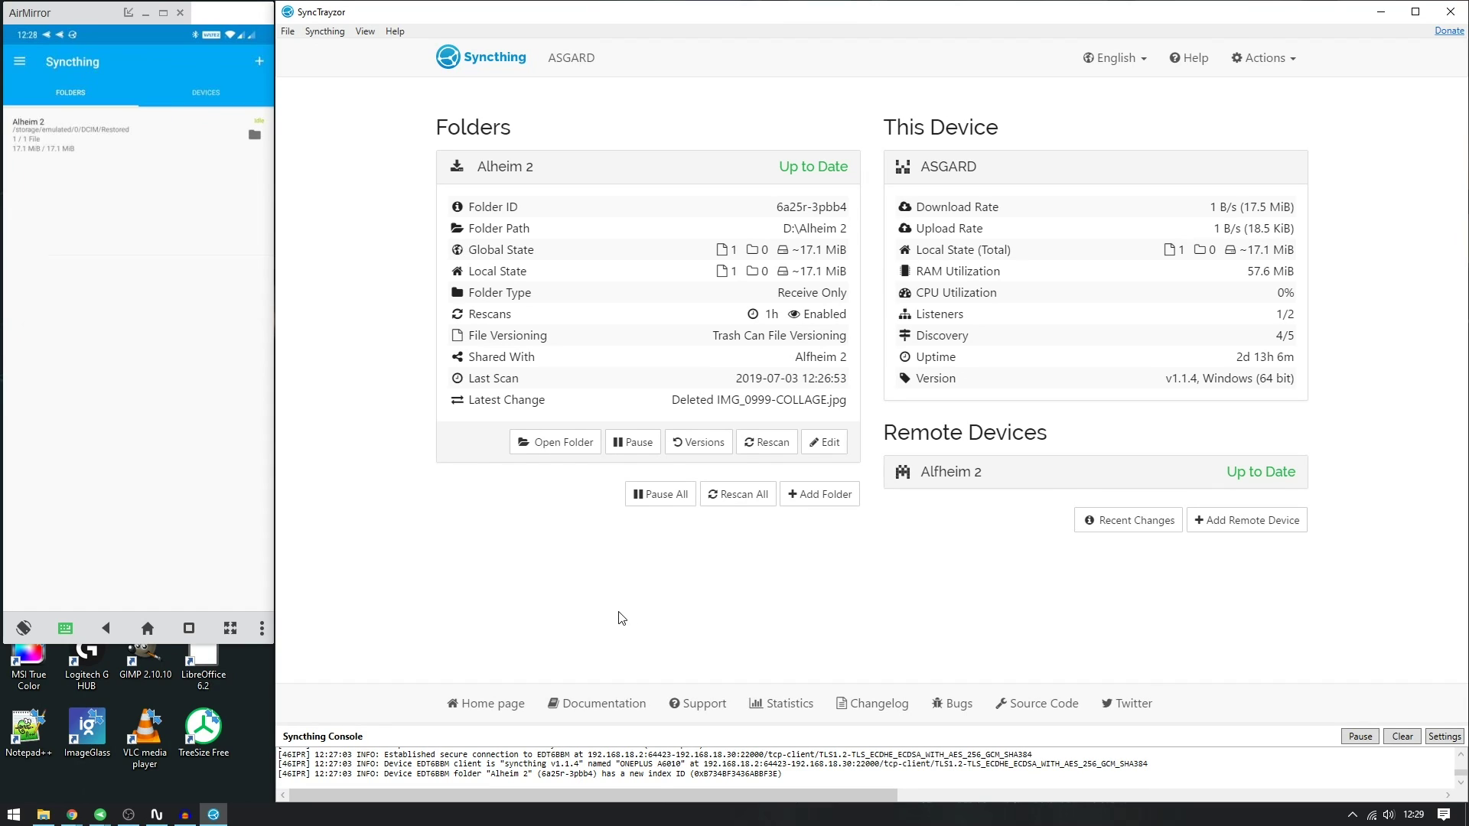
# Step: Examine the exported Syncthing configuration files in backups/syncthing on the phone's internal storage
pyautogui.click(258, 170)
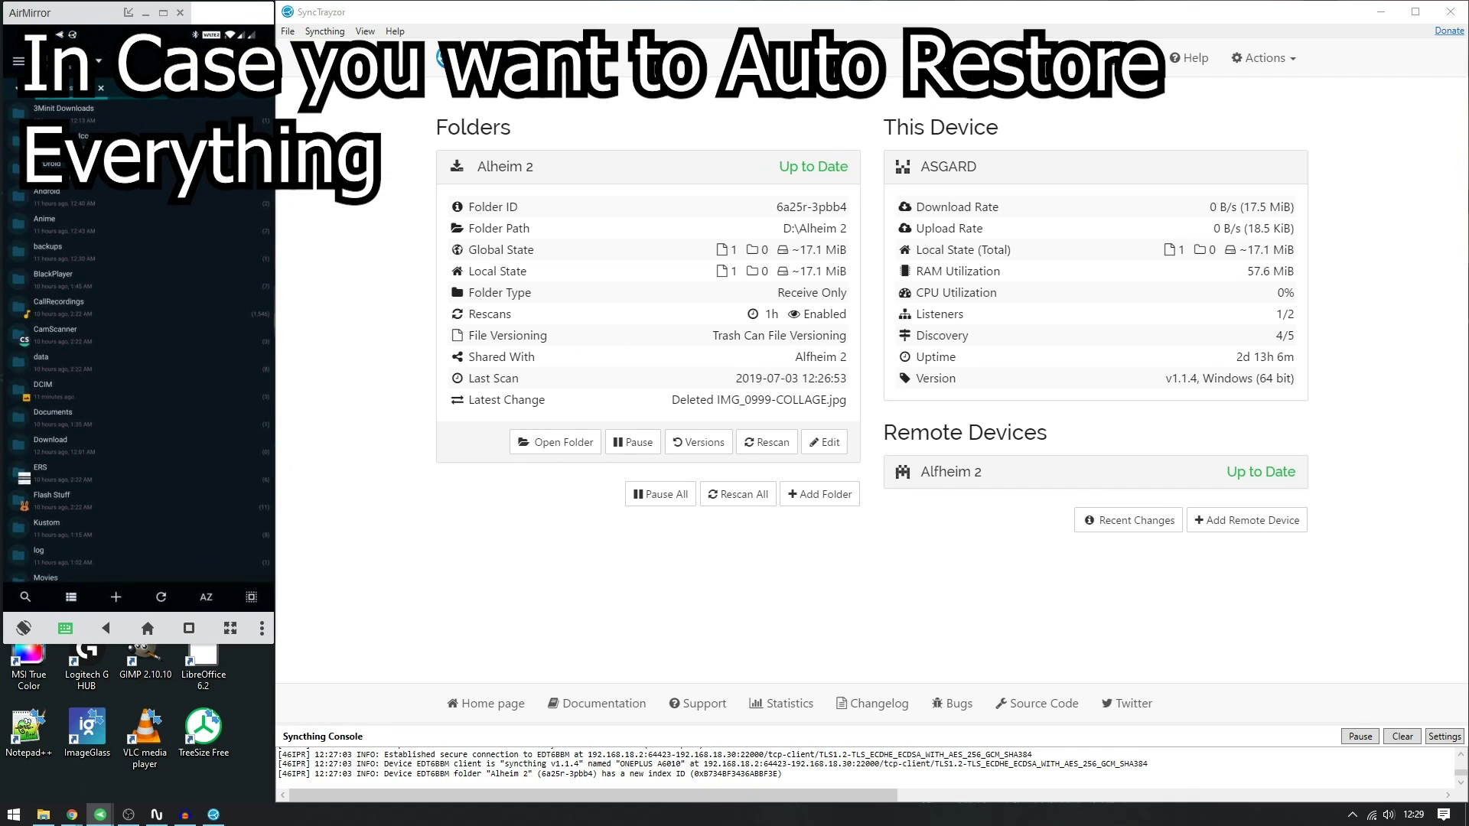
pyautogui.click(57, 249)
pyautogui.click(58, 119)
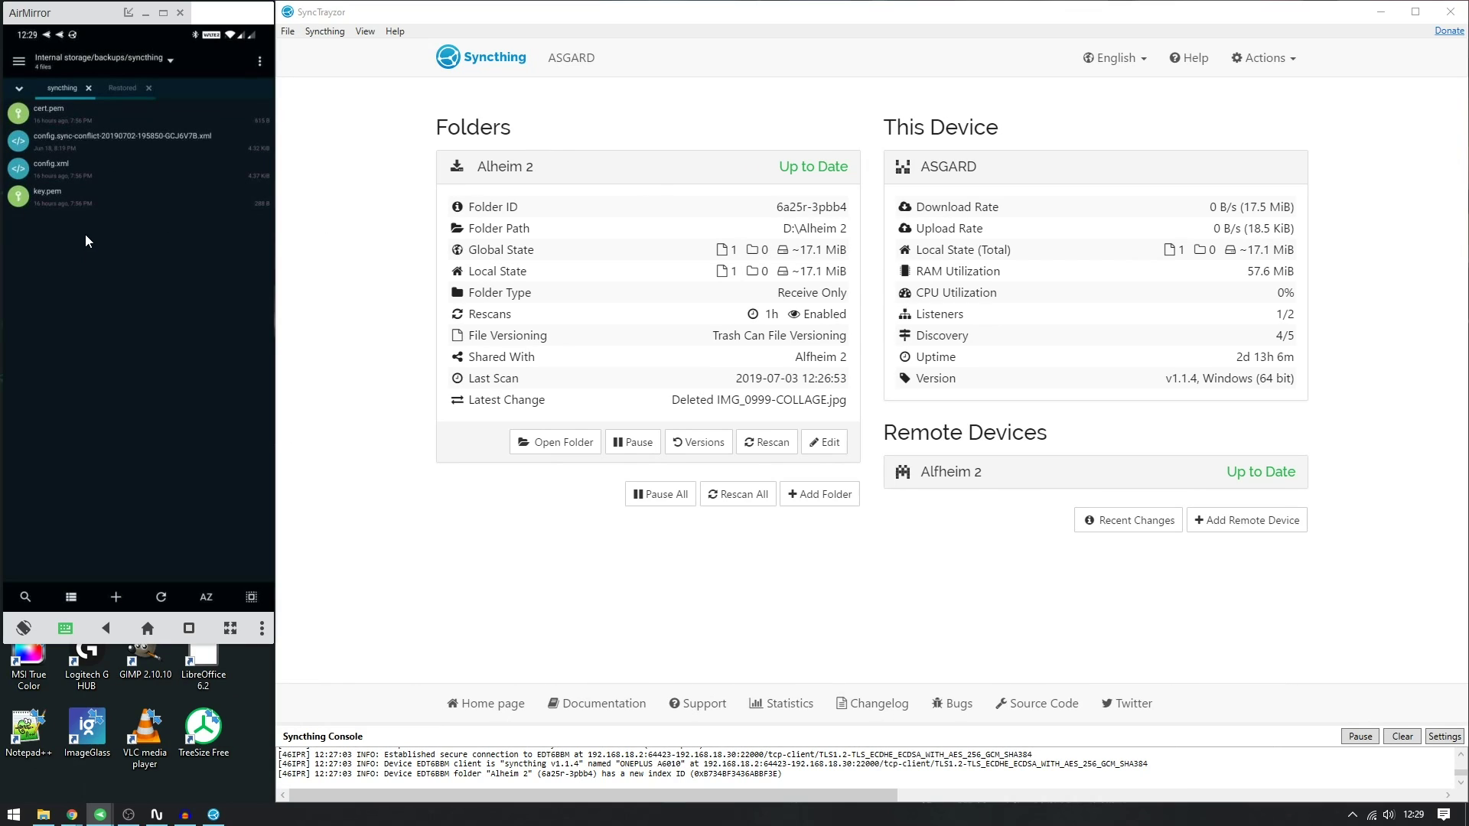
pyautogui.click(109, 622)
pyautogui.click(108, 624)
pyautogui.click(108, 625)
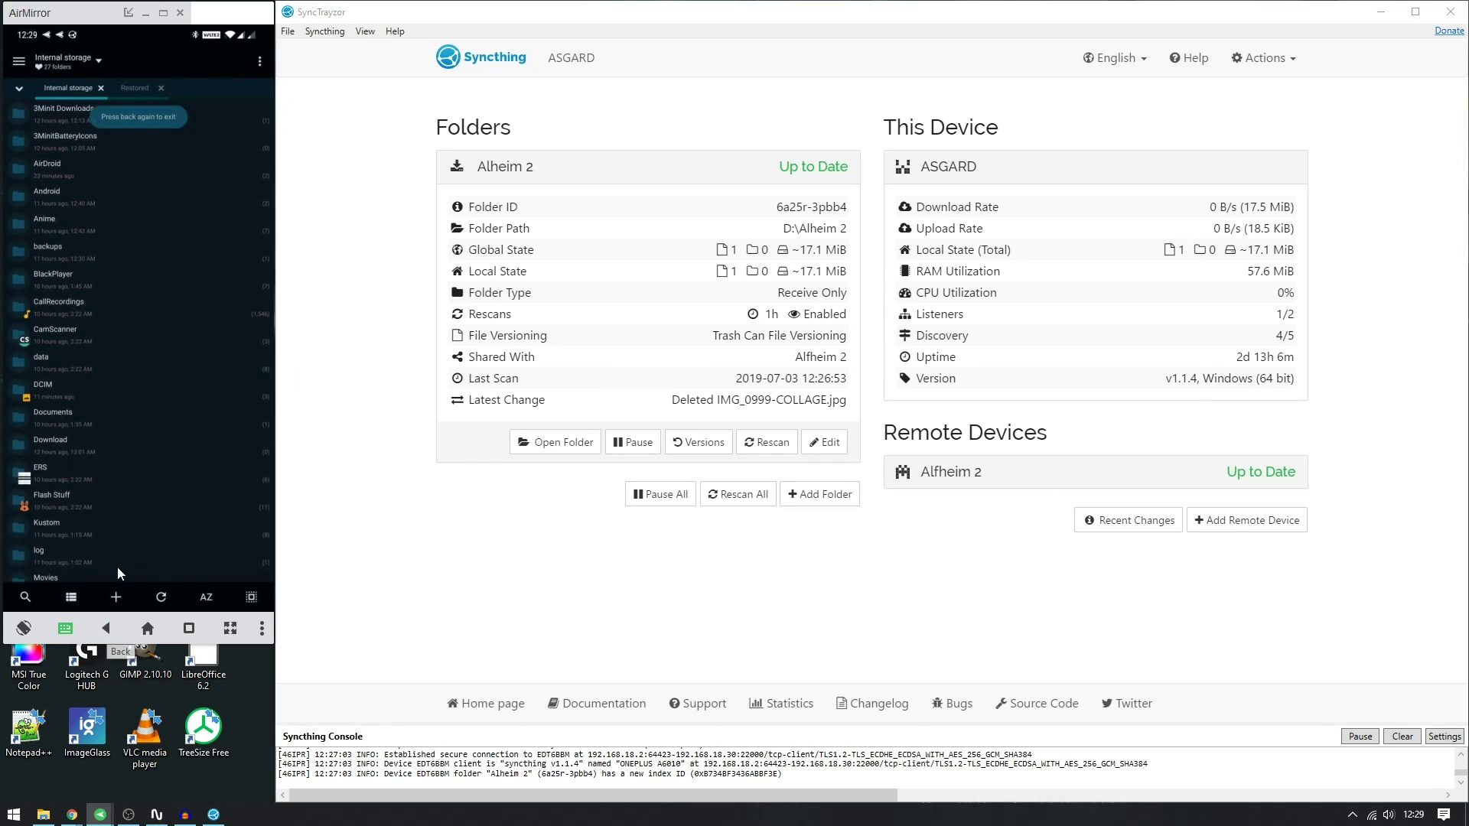
# Step: Locate the Import Configuration option in the phone's Syncthing settings, and go back without importing
pyautogui.click(23, 68)
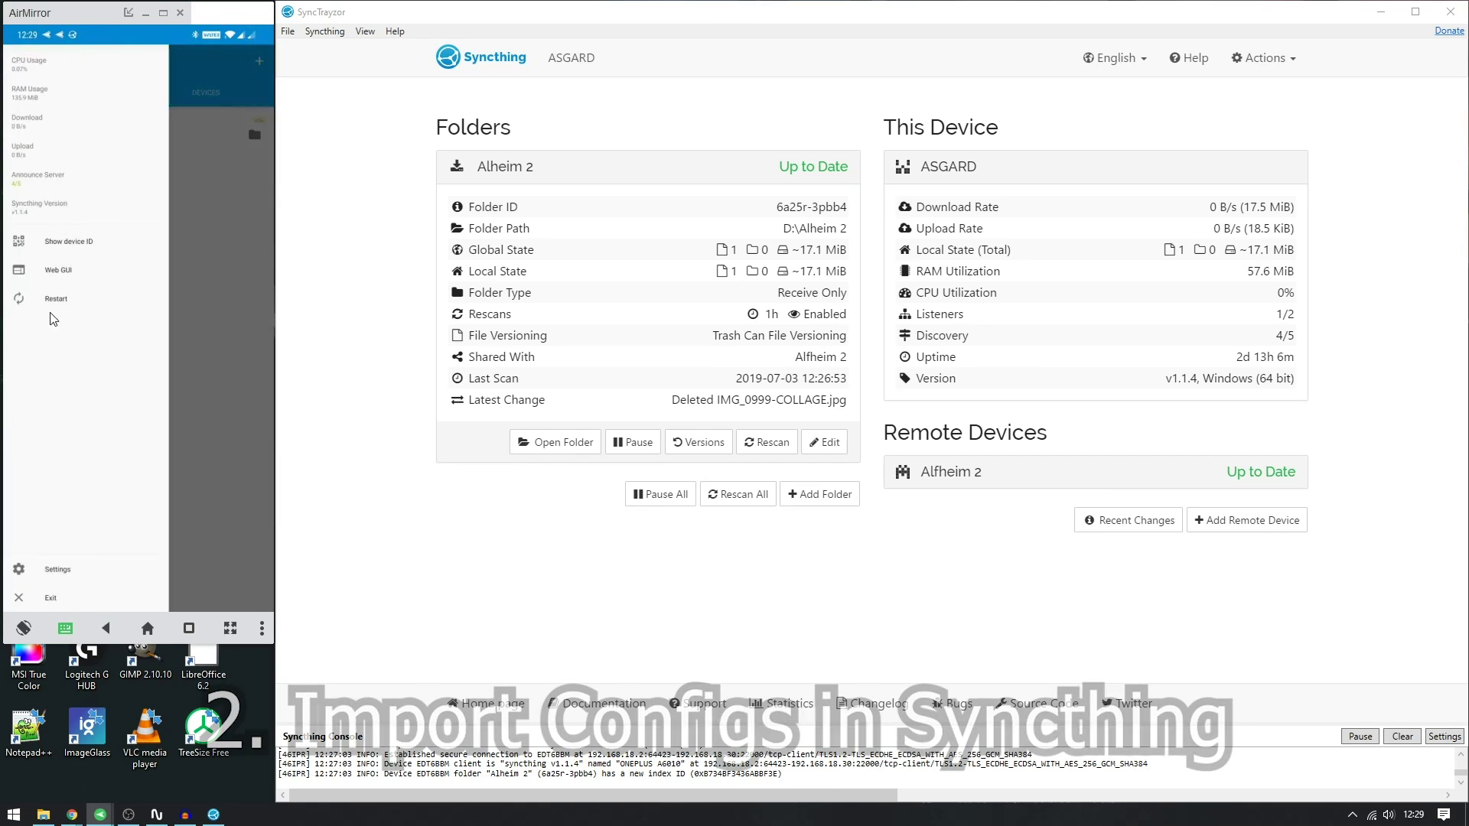
pyautogui.click(57, 569)
pyautogui.click(63, 167)
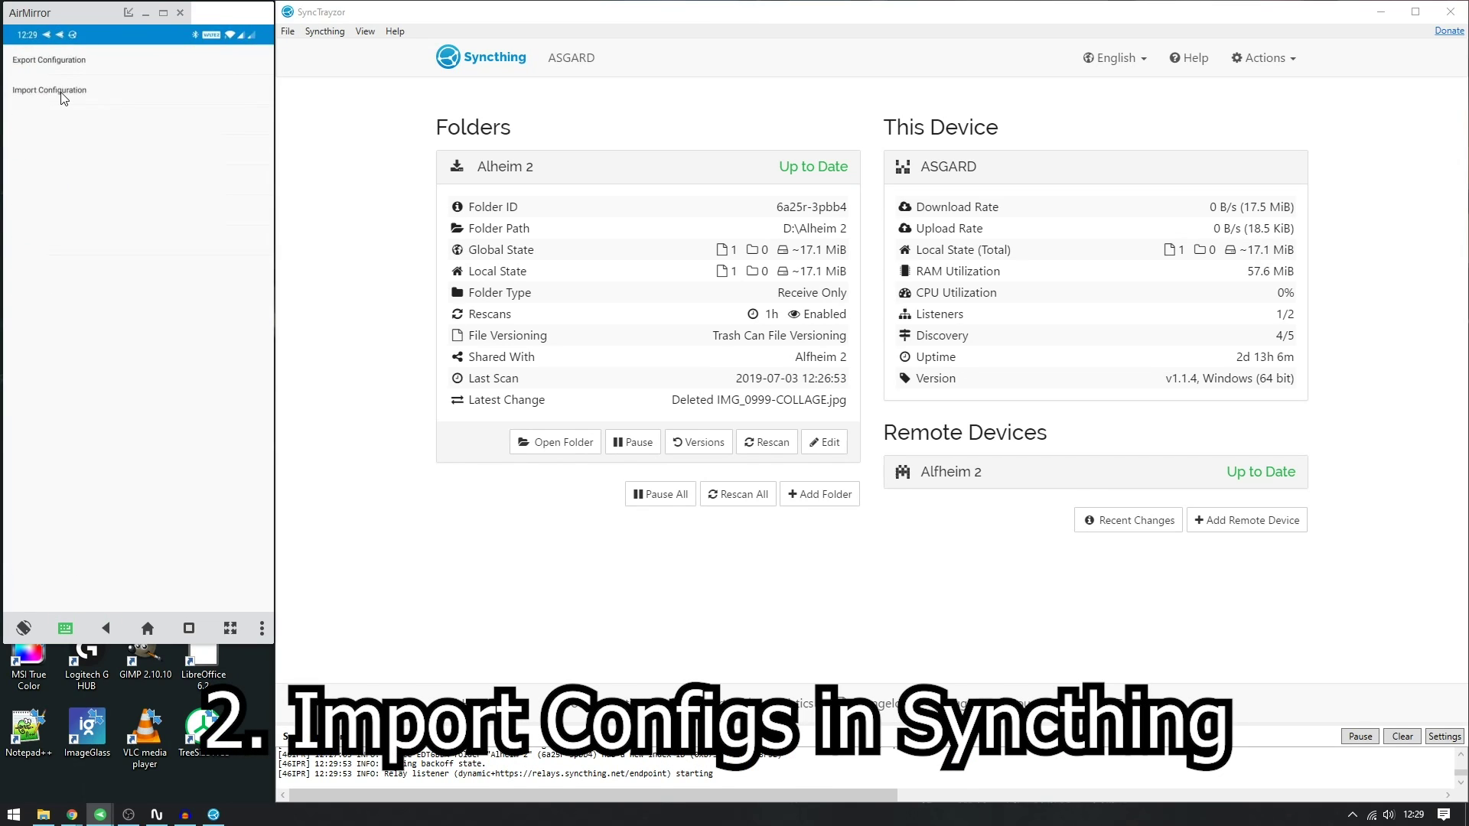
pyautogui.click(108, 631)
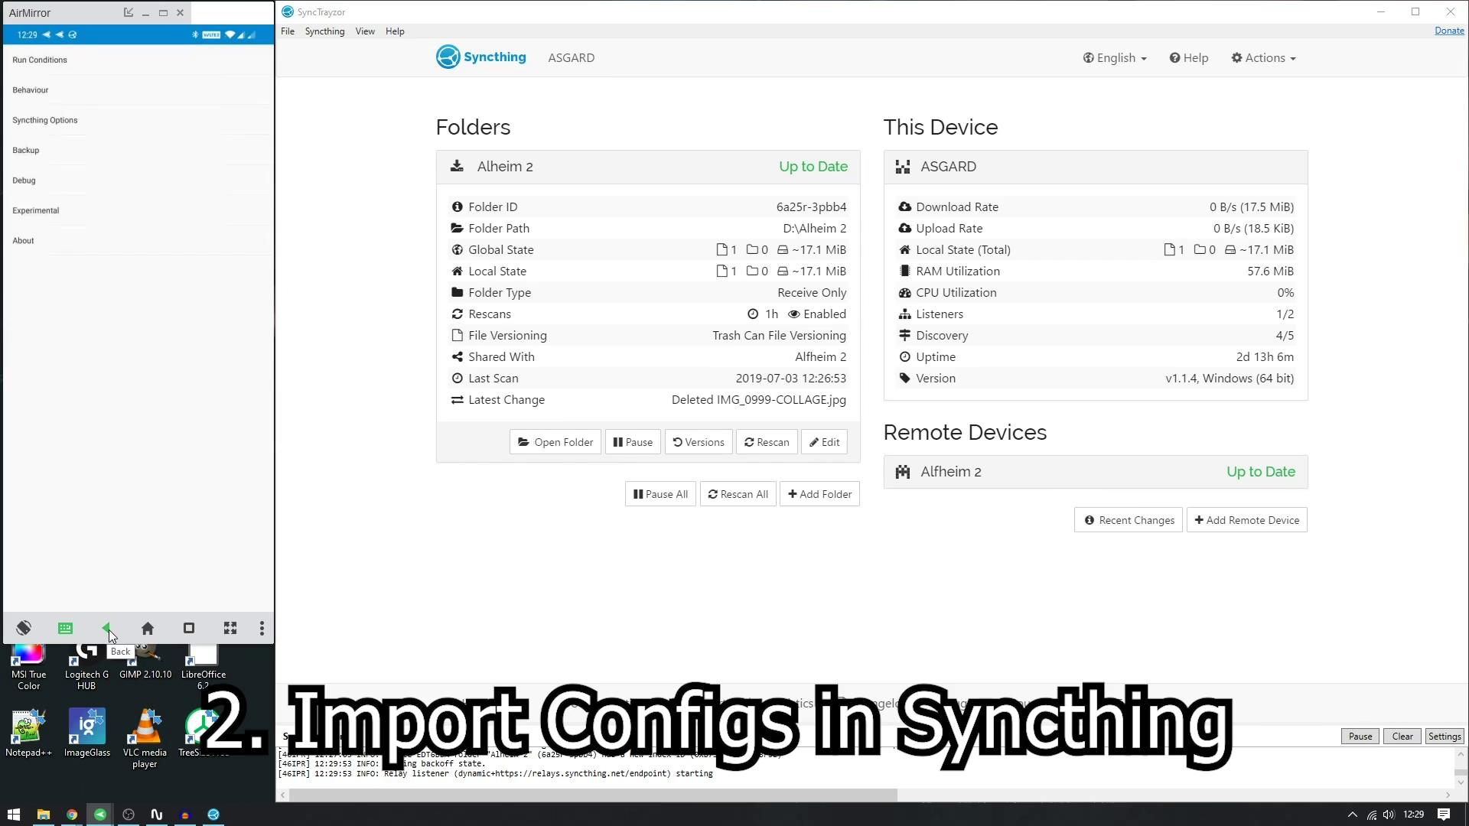
pyautogui.click(108, 631)
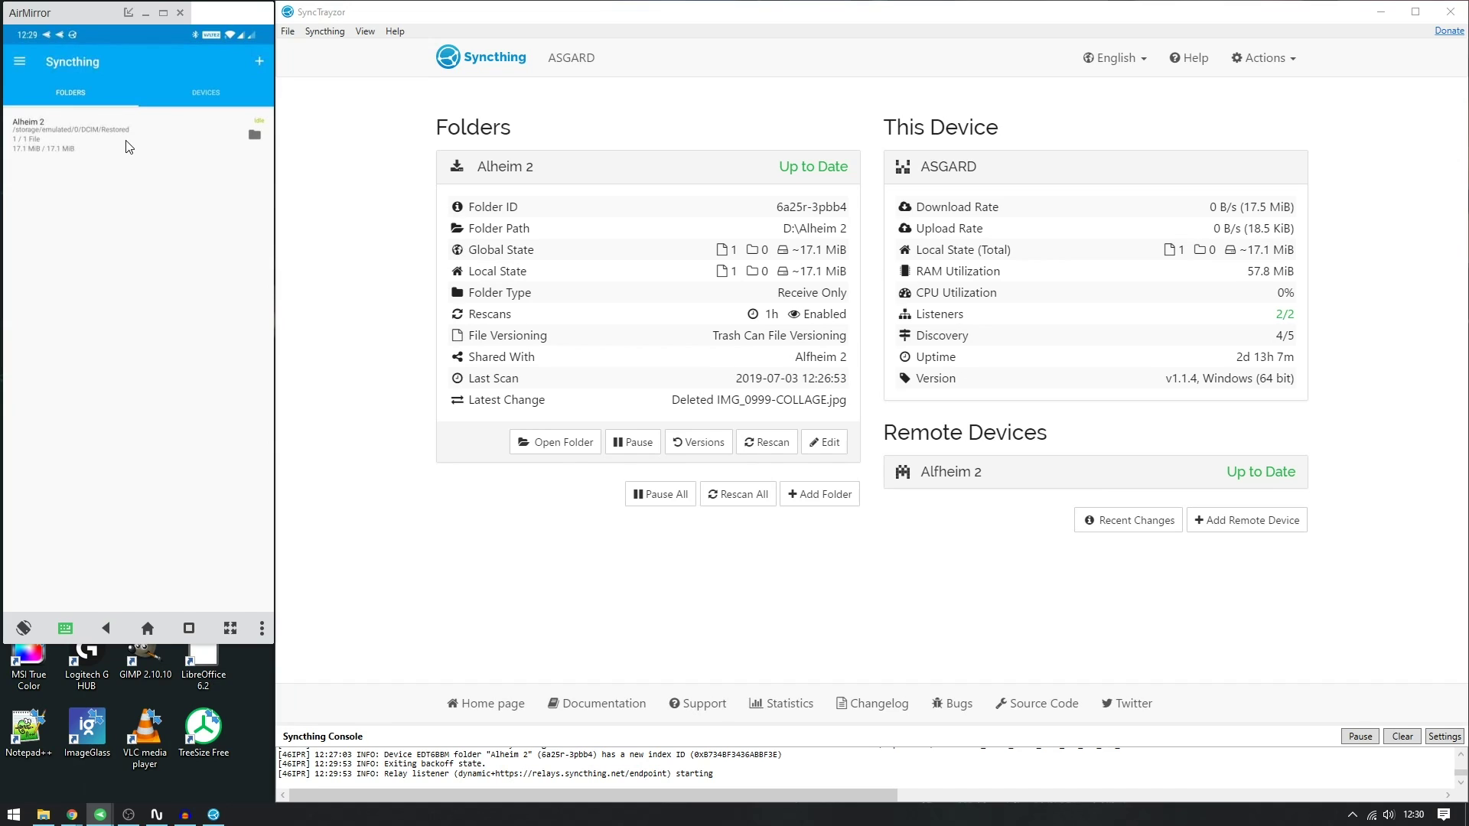
# Step: Set the folder type of the phone's Alheim 2 folder to Receive Only
pyautogui.click(129, 145)
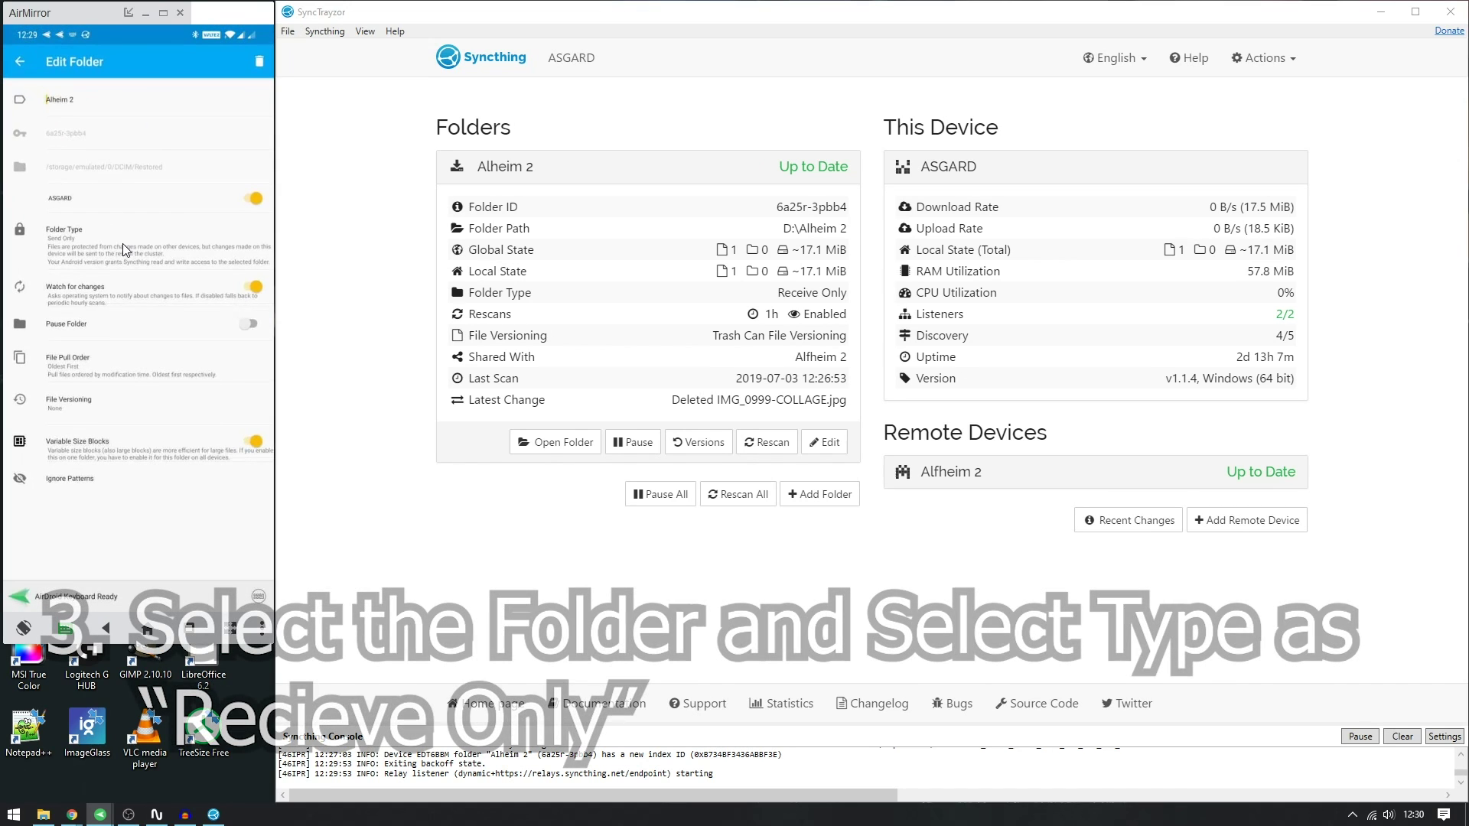
pyautogui.click(74, 247)
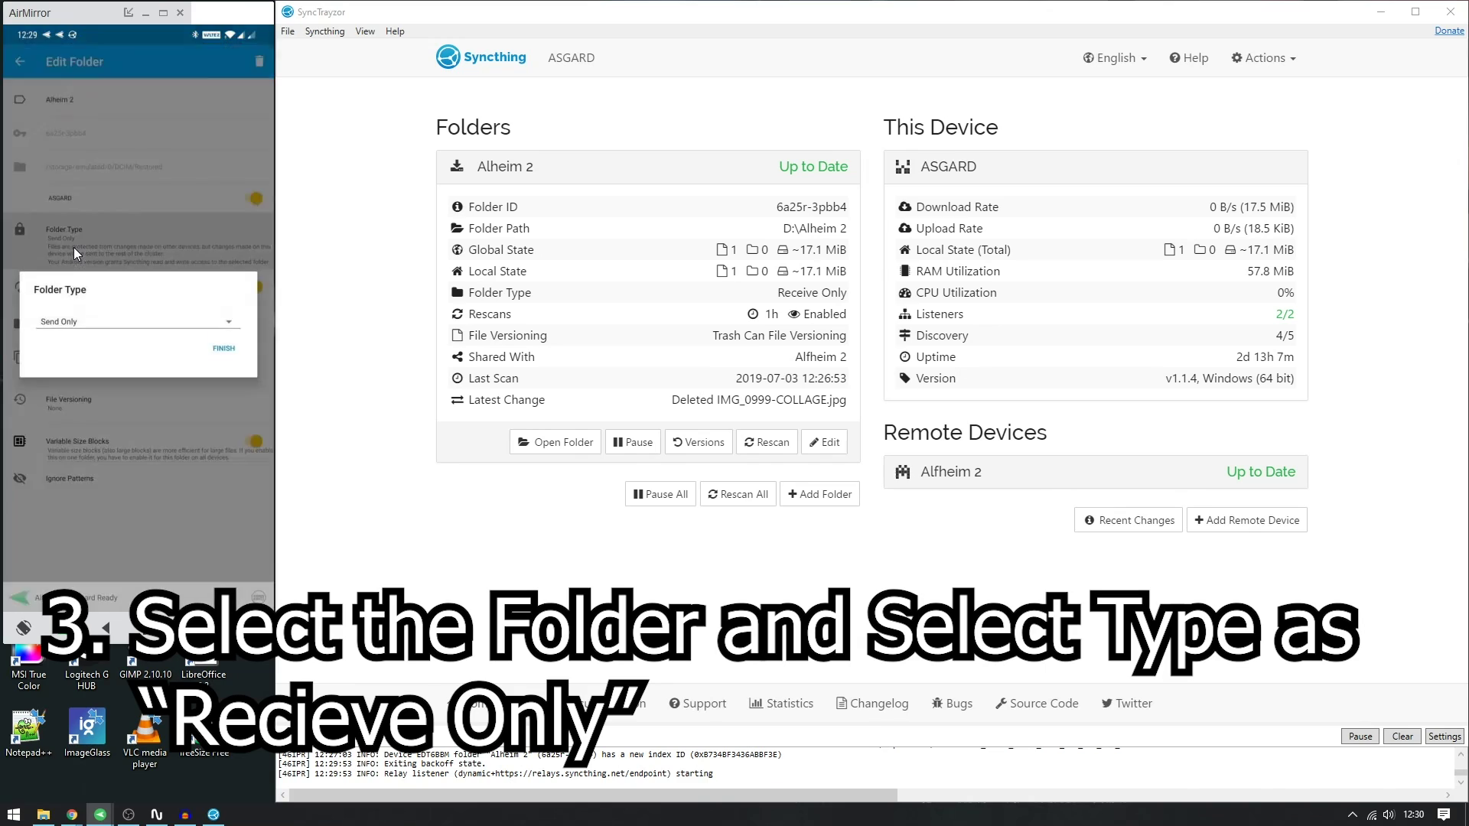
pyautogui.click(86, 330)
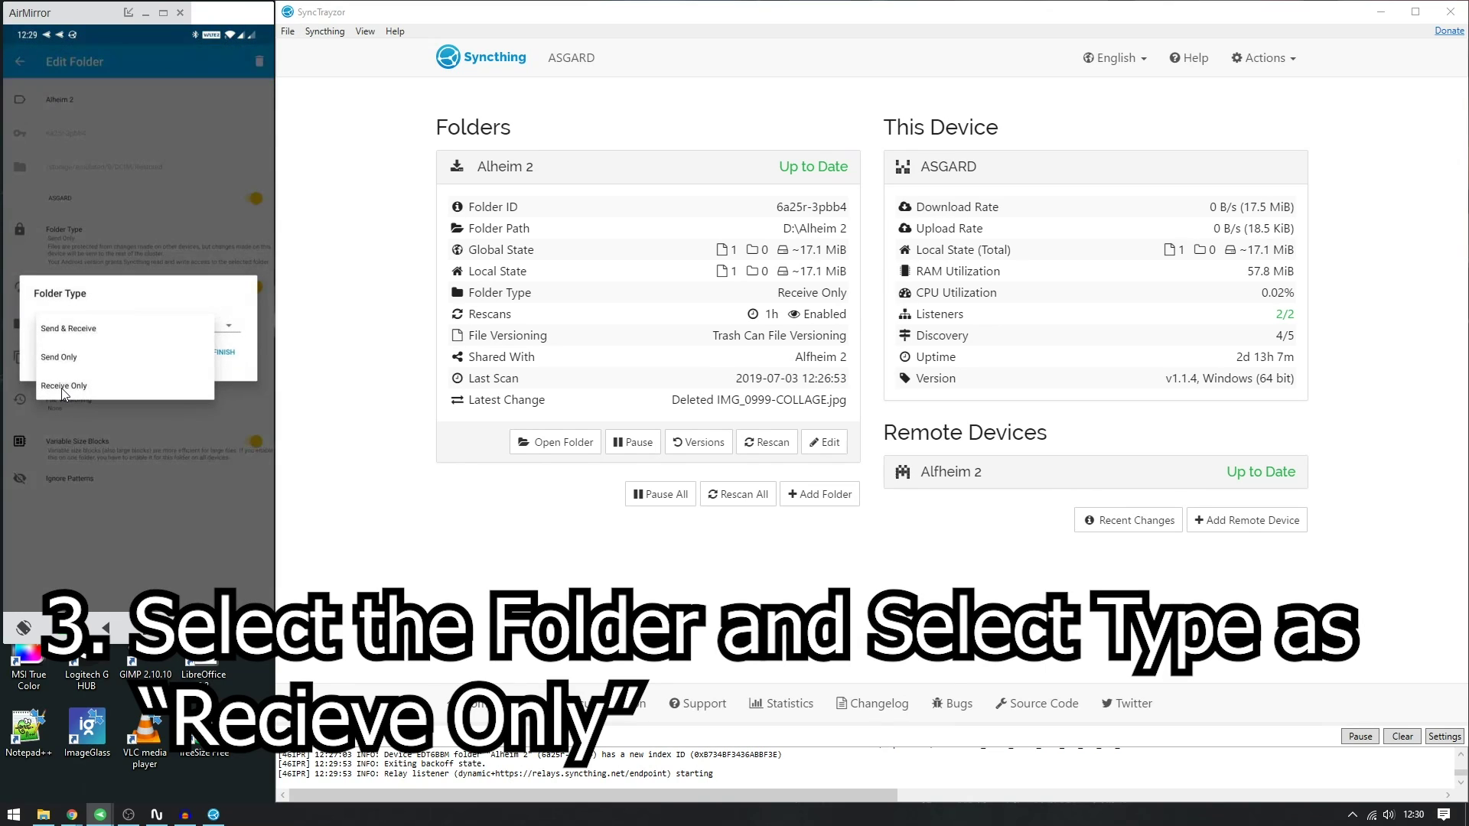
pyautogui.click(63, 389)
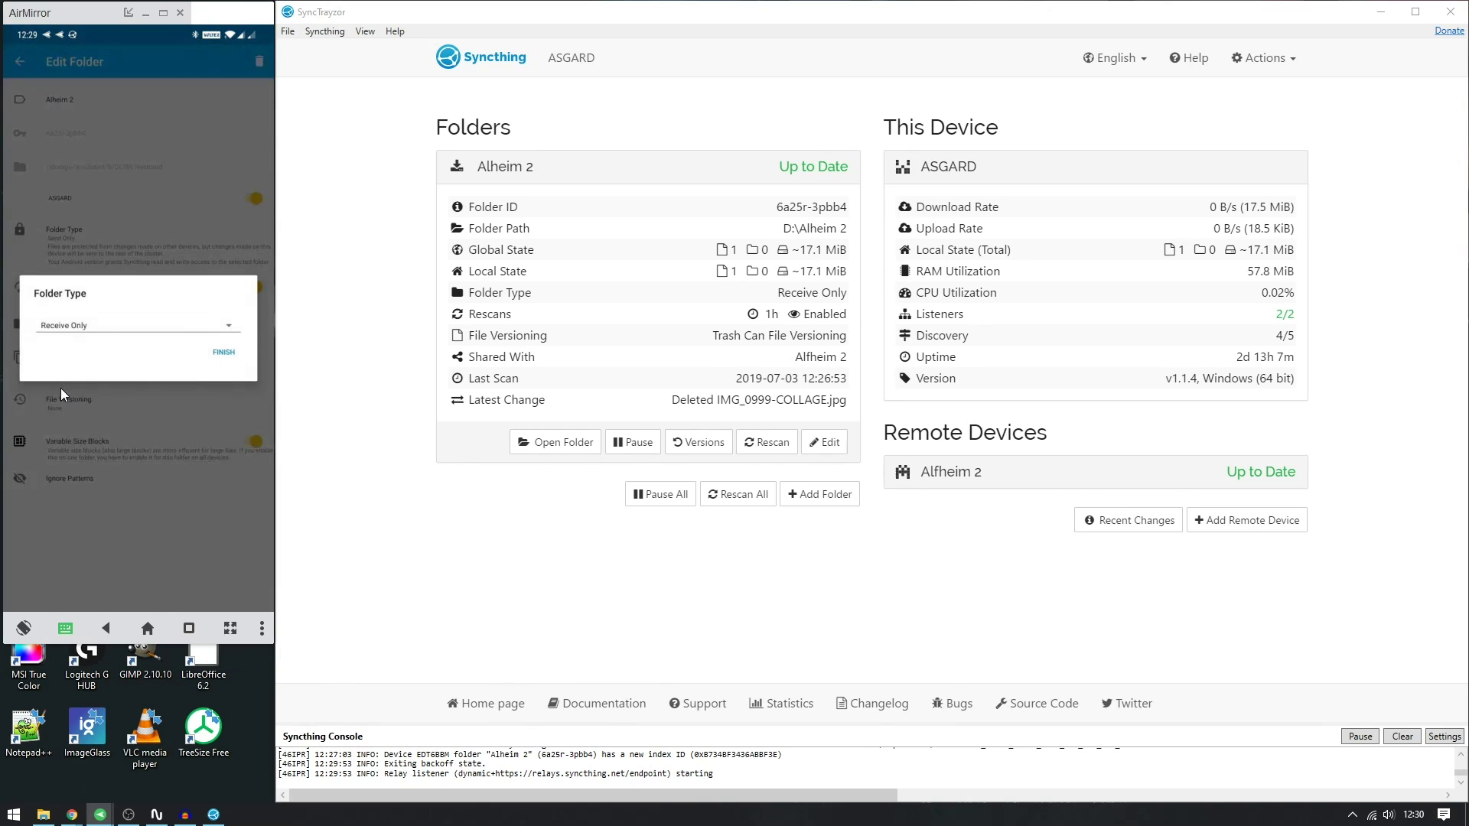
pyautogui.click(224, 353)
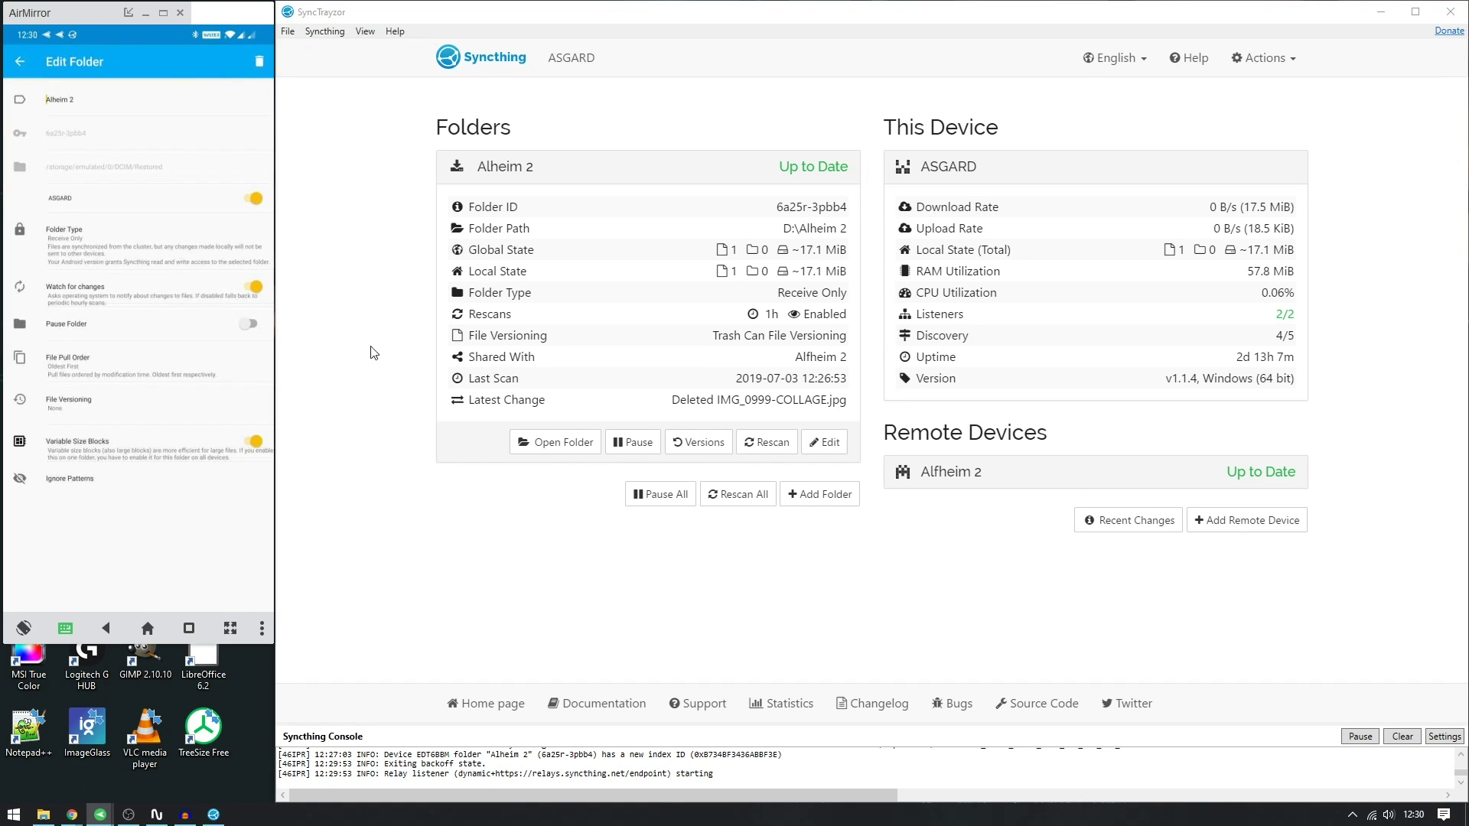
# Step: Set the folder type of the computer's Alheim 2 folder to Send Only and save the folder settings
pyautogui.click(837, 452)
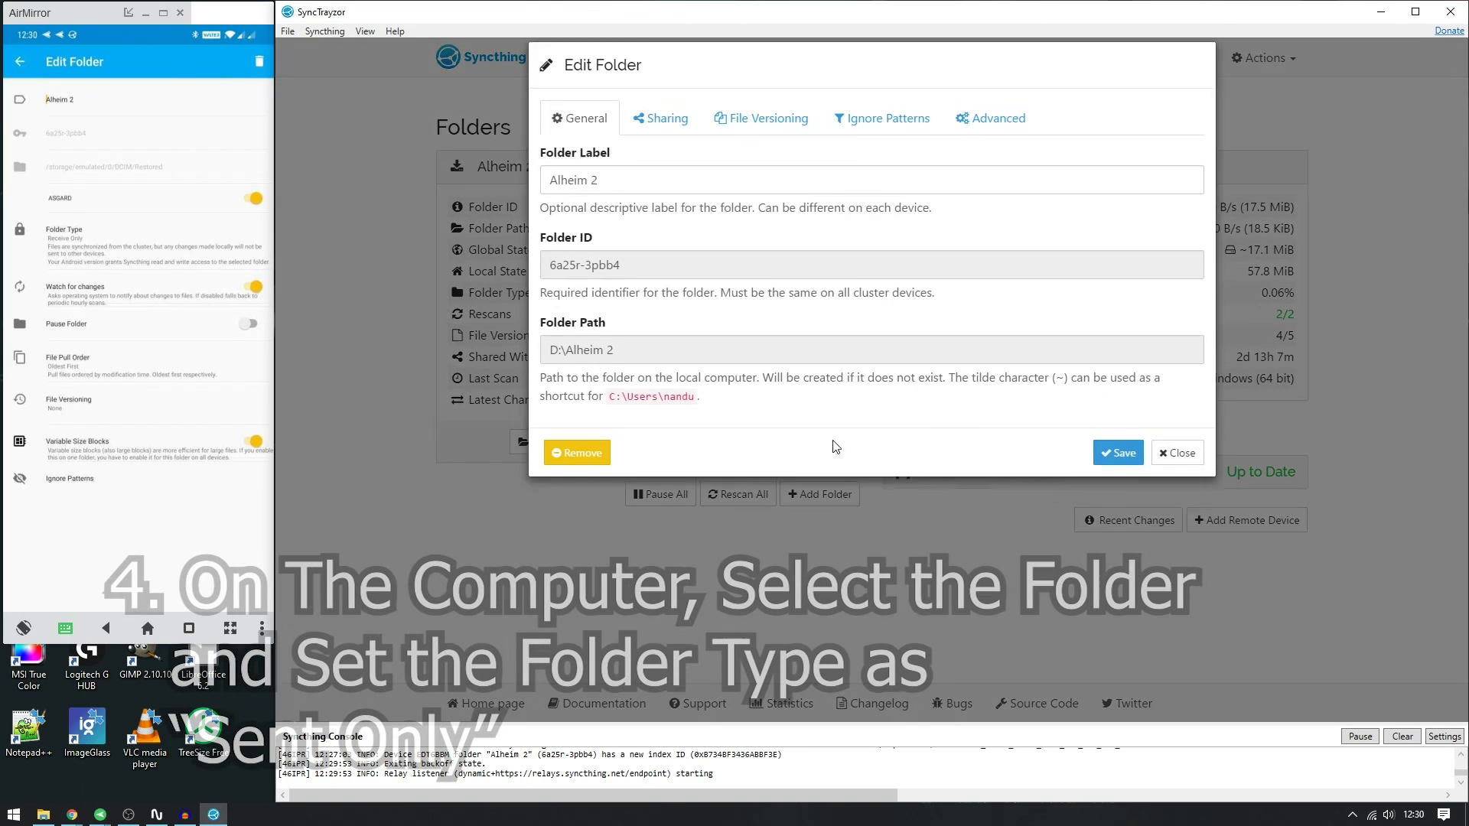
pyautogui.click(989, 140)
pyautogui.click(616, 355)
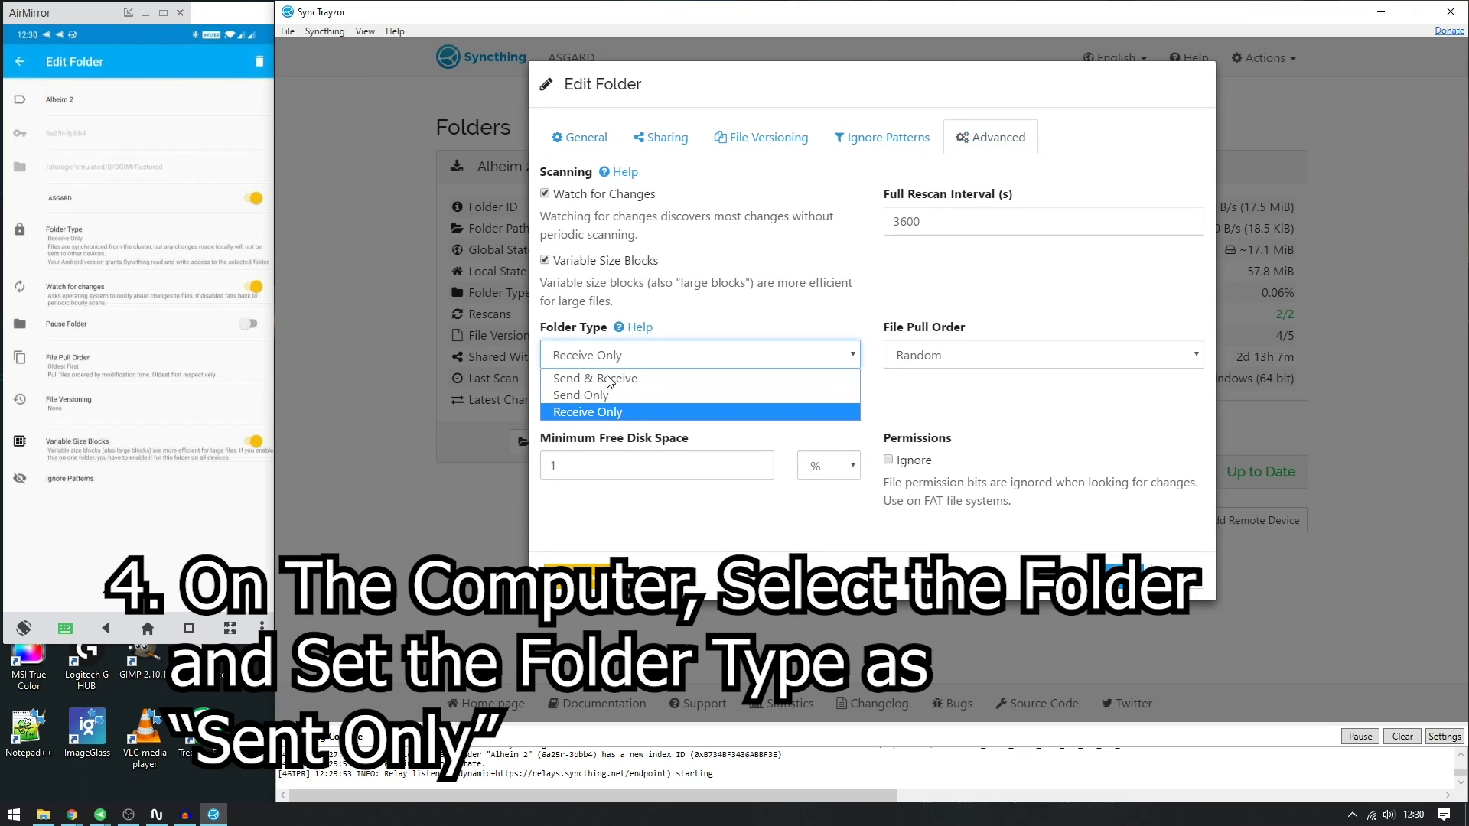
pyautogui.click(612, 397)
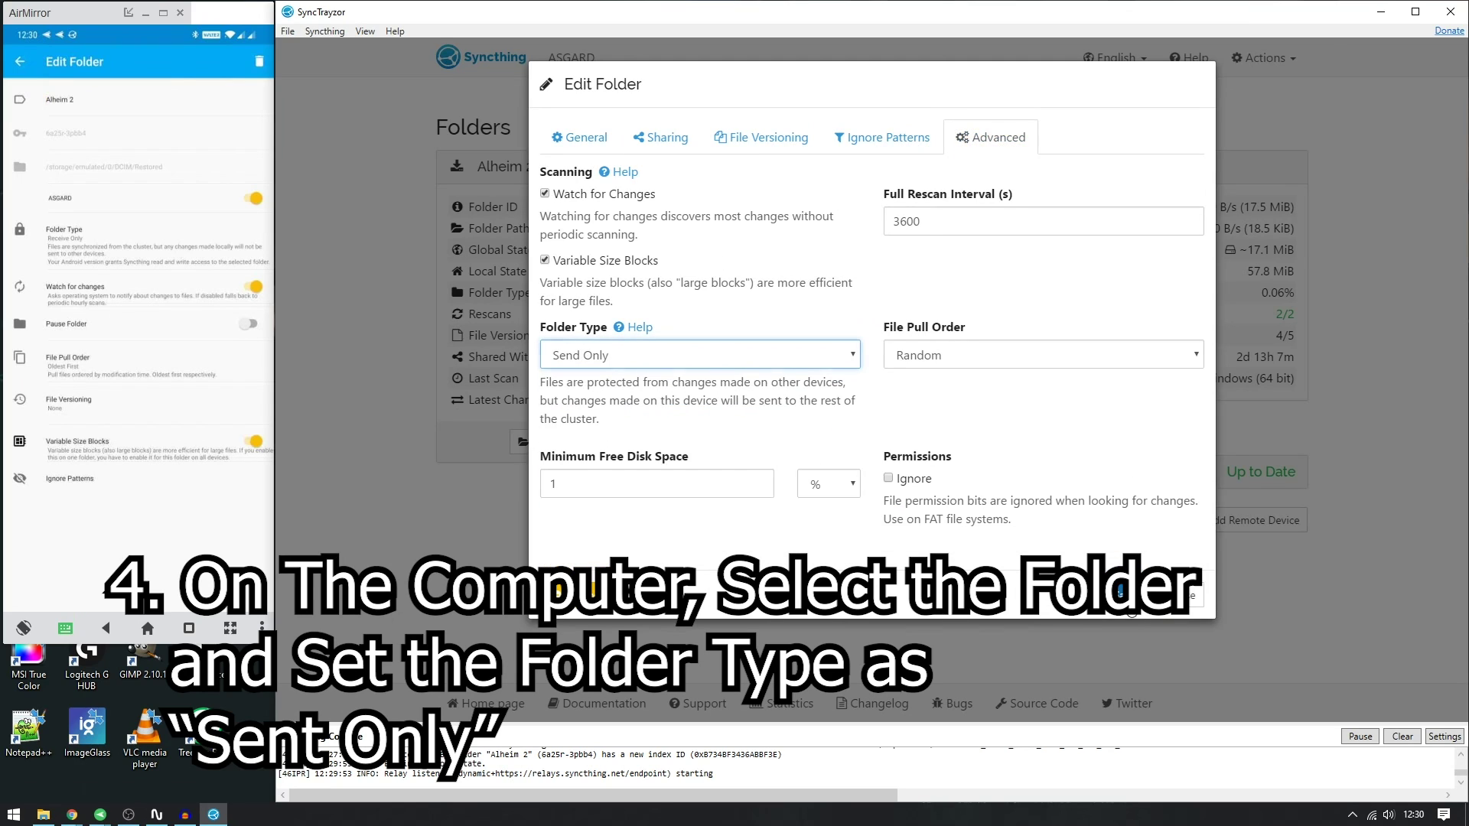
pyautogui.click(1175, 597)
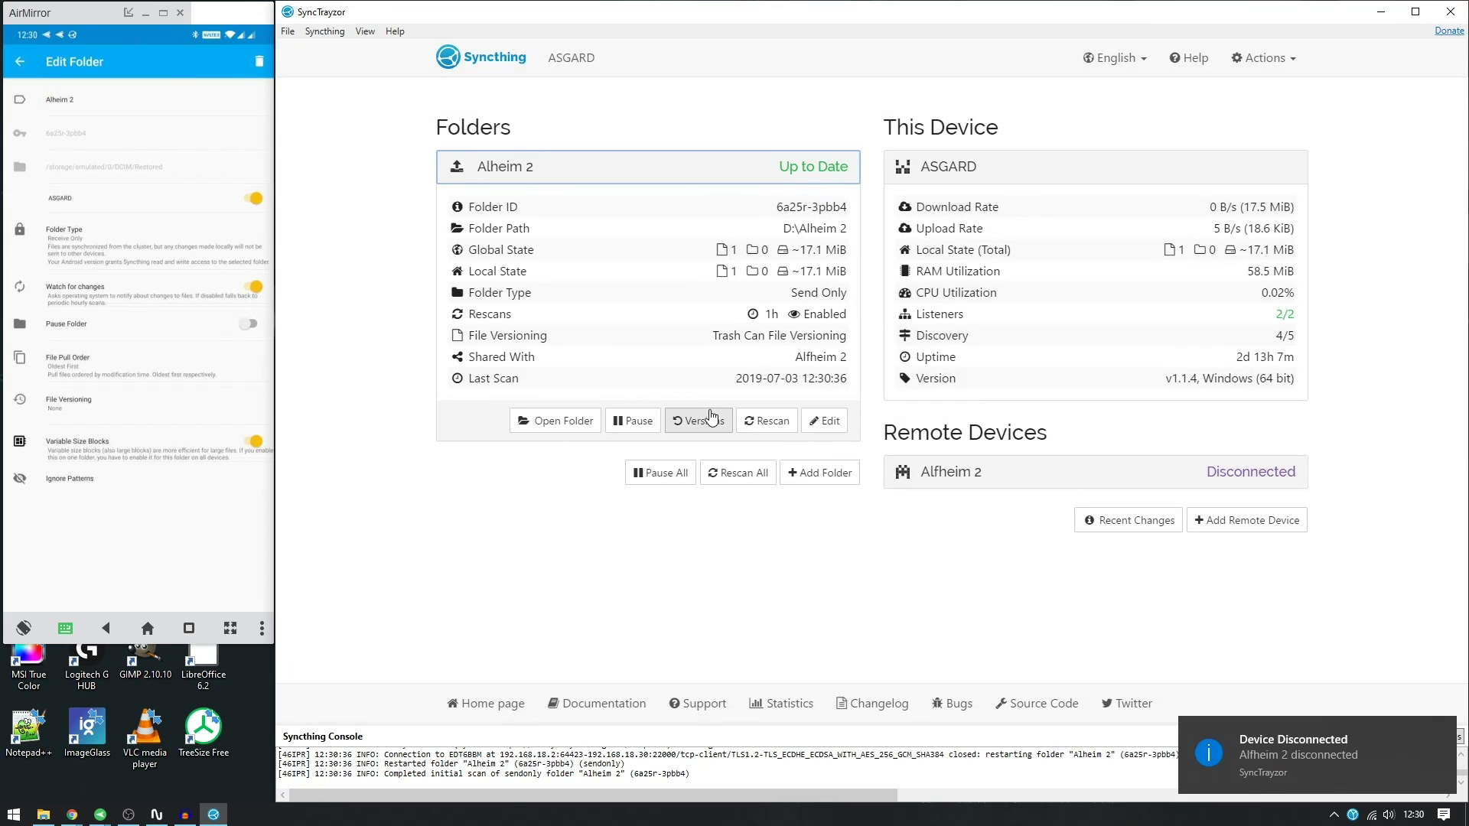
# Step: Review the files to be restored in the computer's Alheim 2 folder and its .stversions subfolder, and close the file window
pyautogui.click(547, 422)
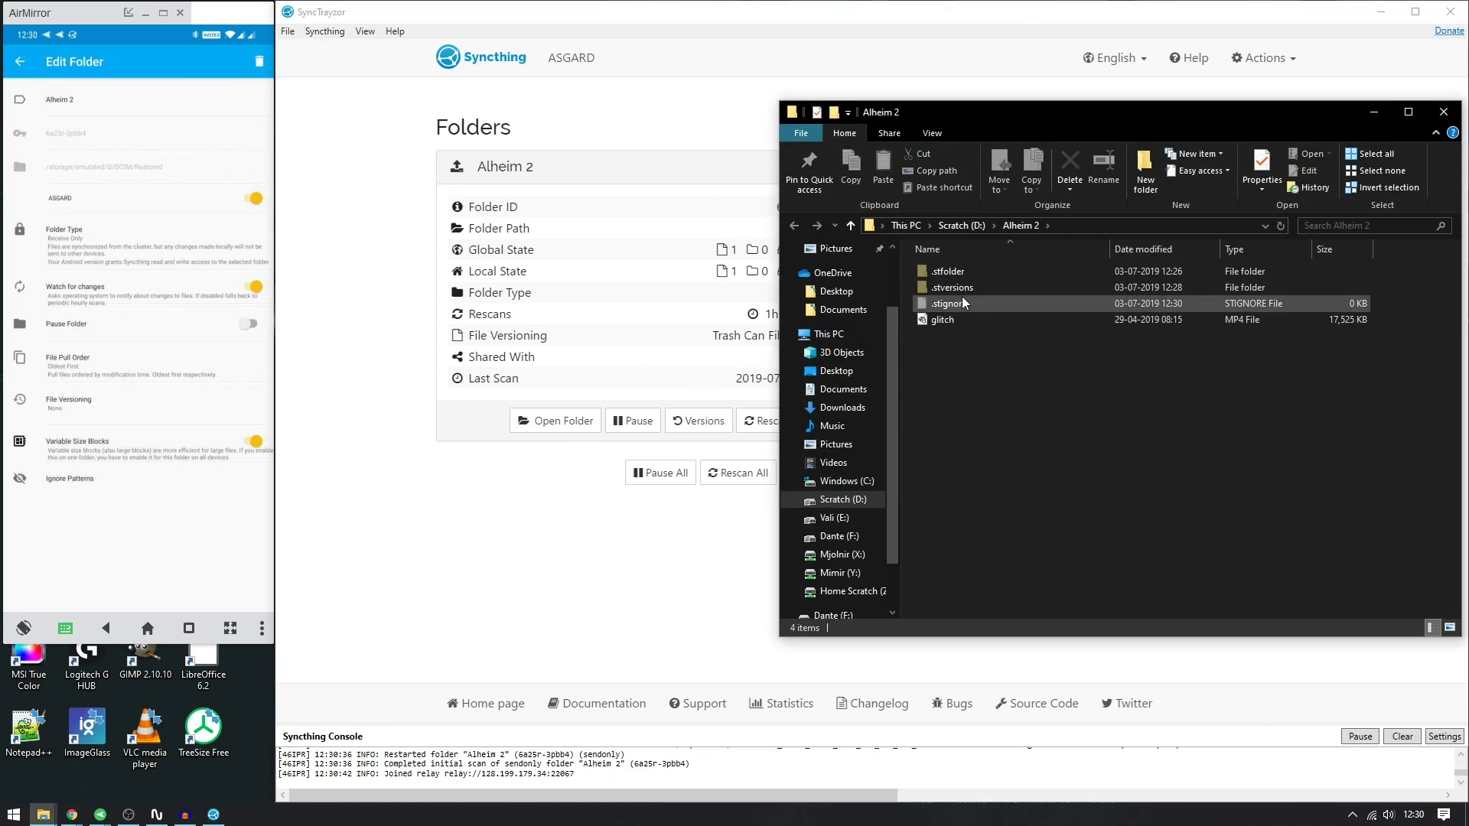
pyautogui.click(949, 272)
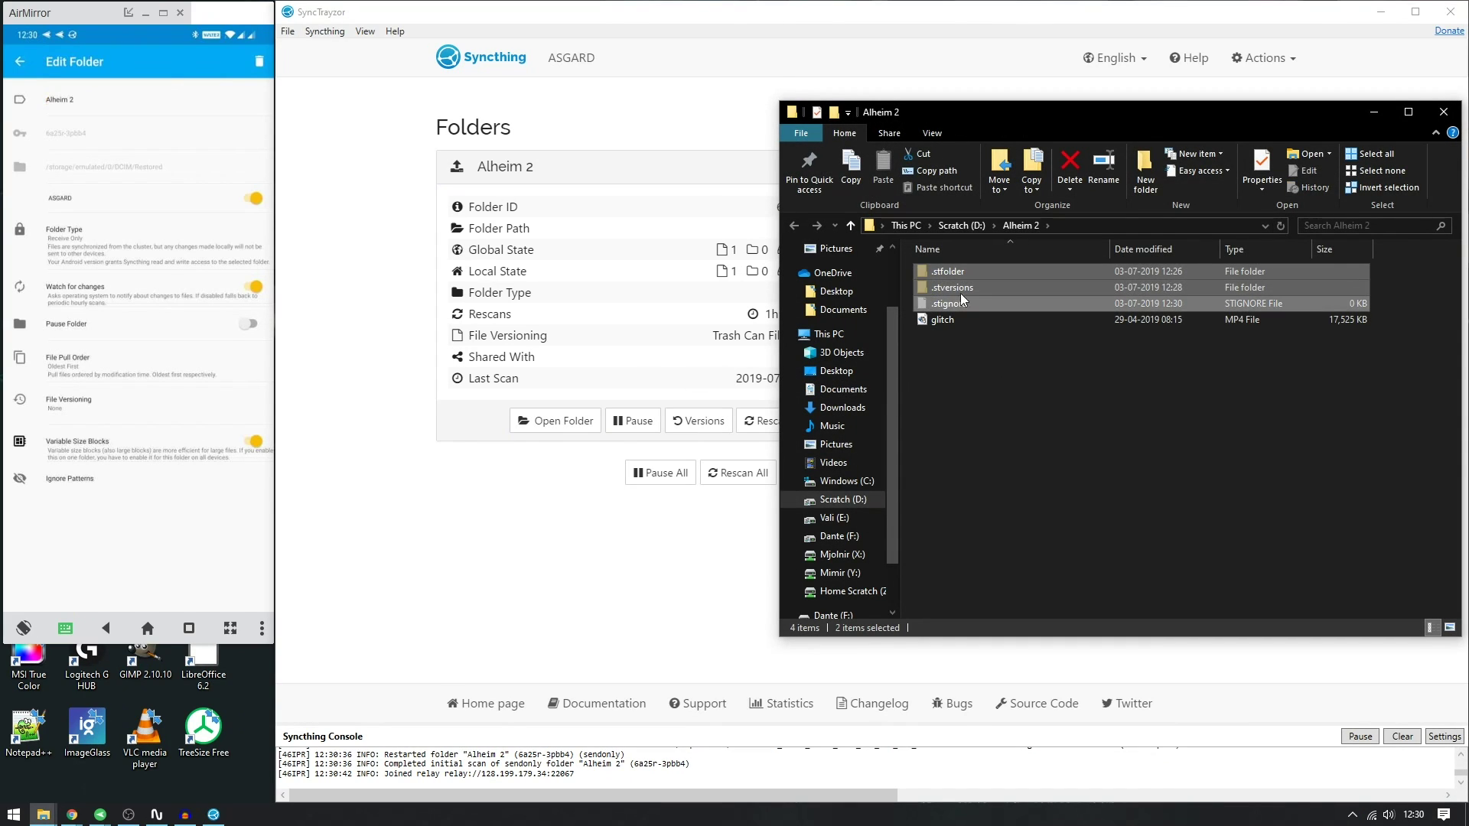
pyautogui.click(969, 288)
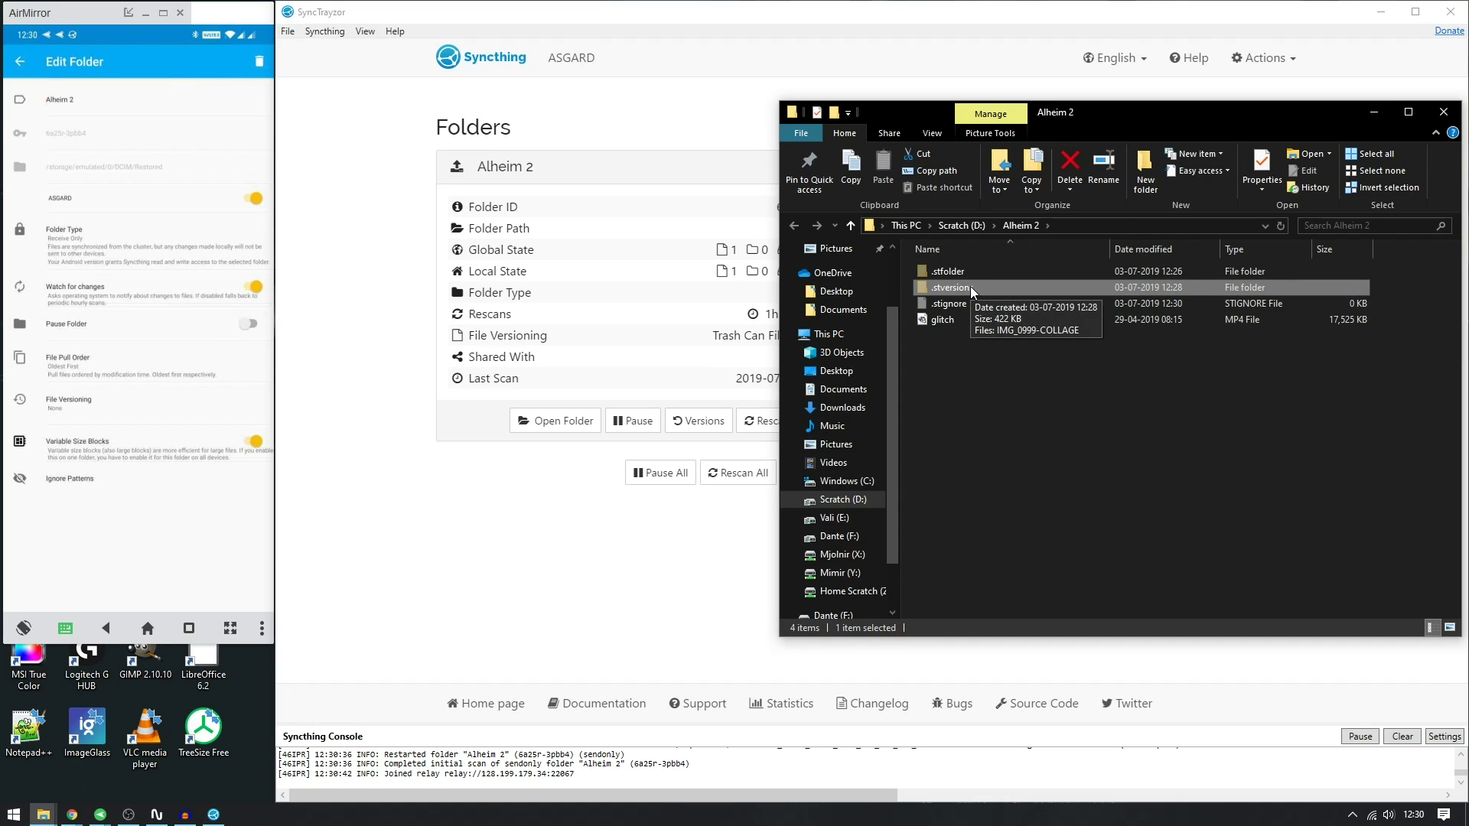
pyautogui.doubleClick(970, 287)
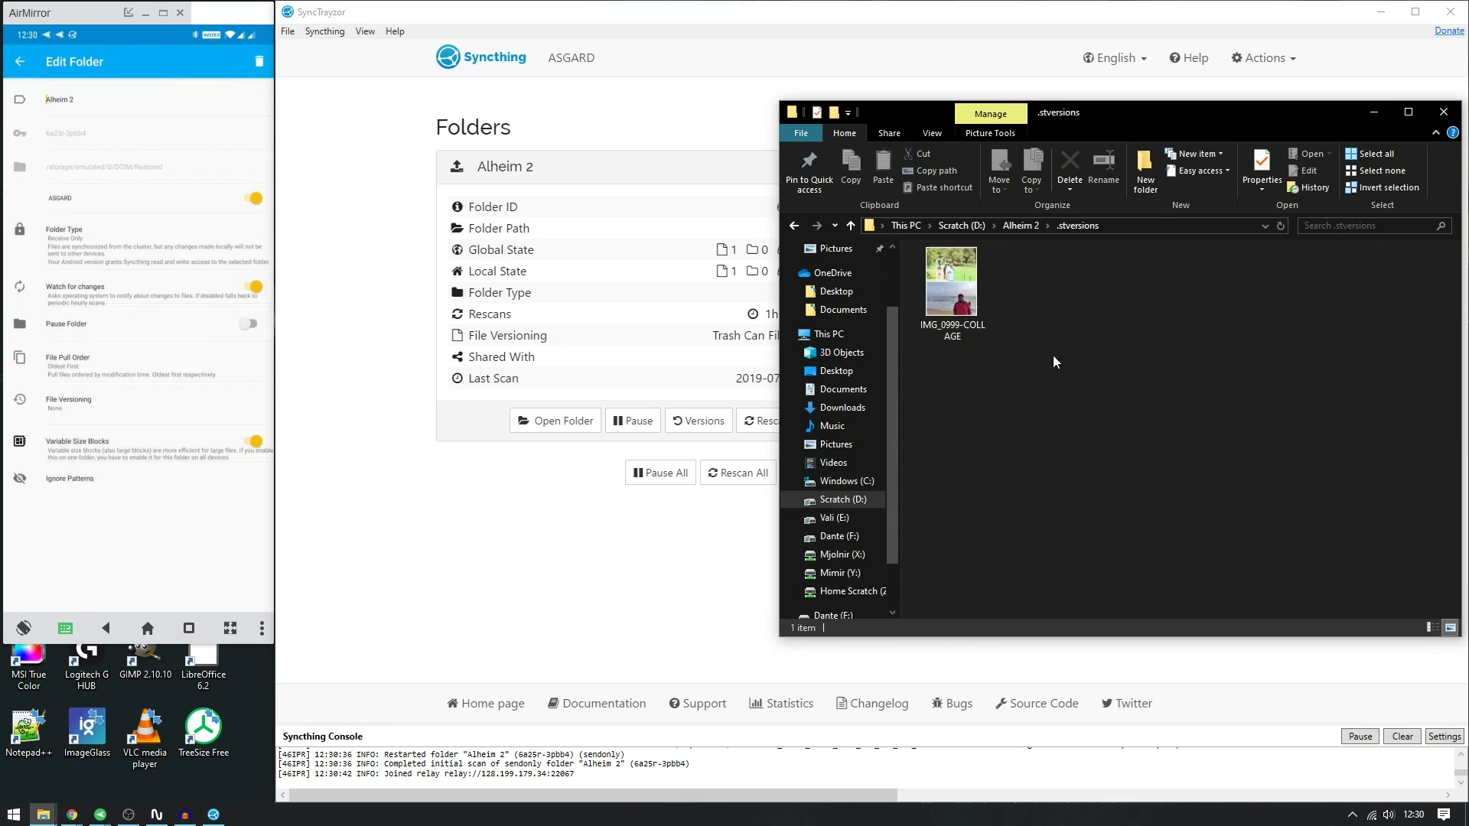
pyautogui.click(1022, 226)
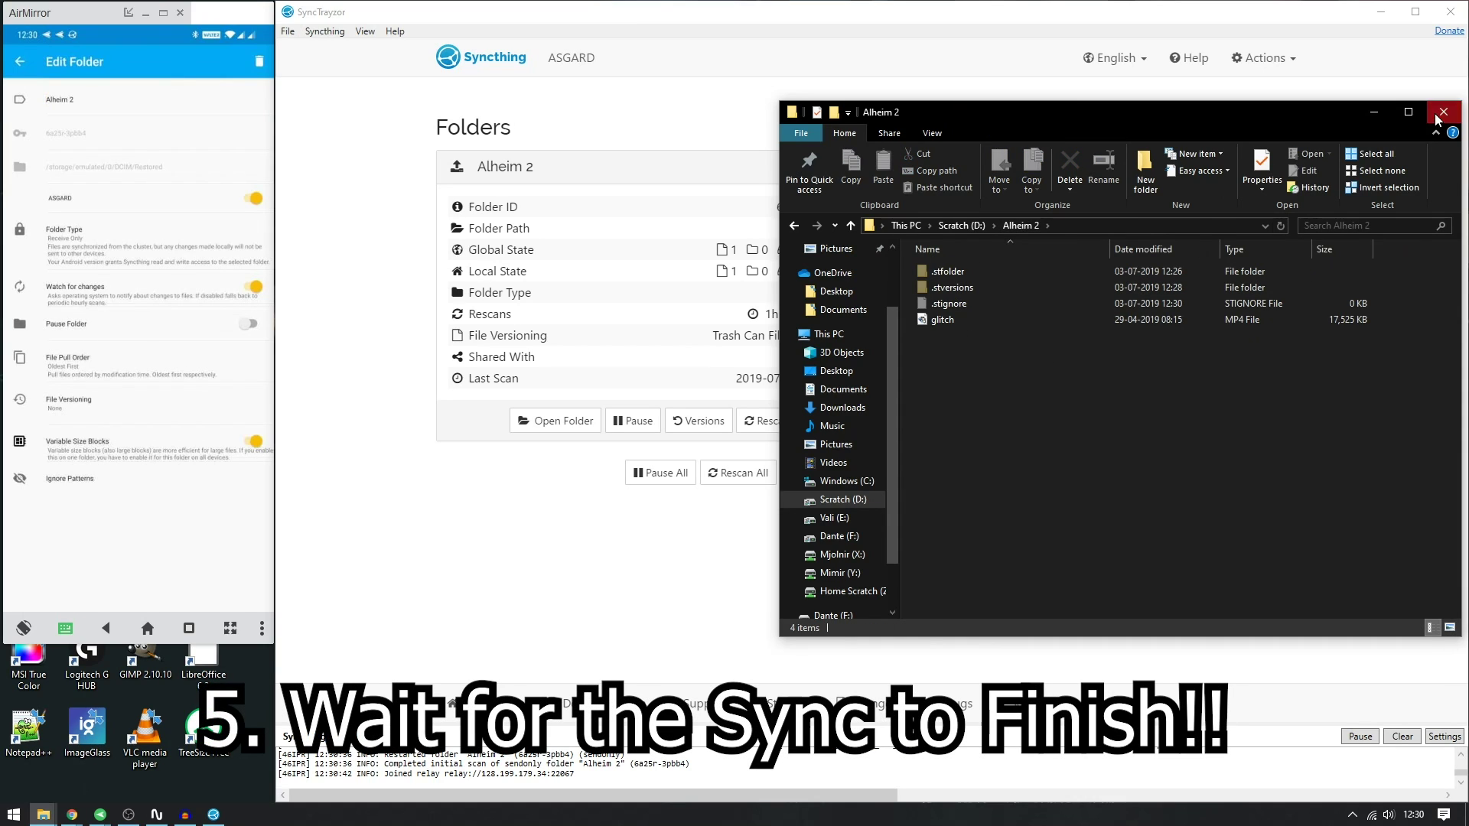
pyautogui.click(1444, 112)
# Step: Check the connection status of ASGARD on the phone and expand the details of the Alfheim 2 remote device on the computer
pyautogui.click(18, 60)
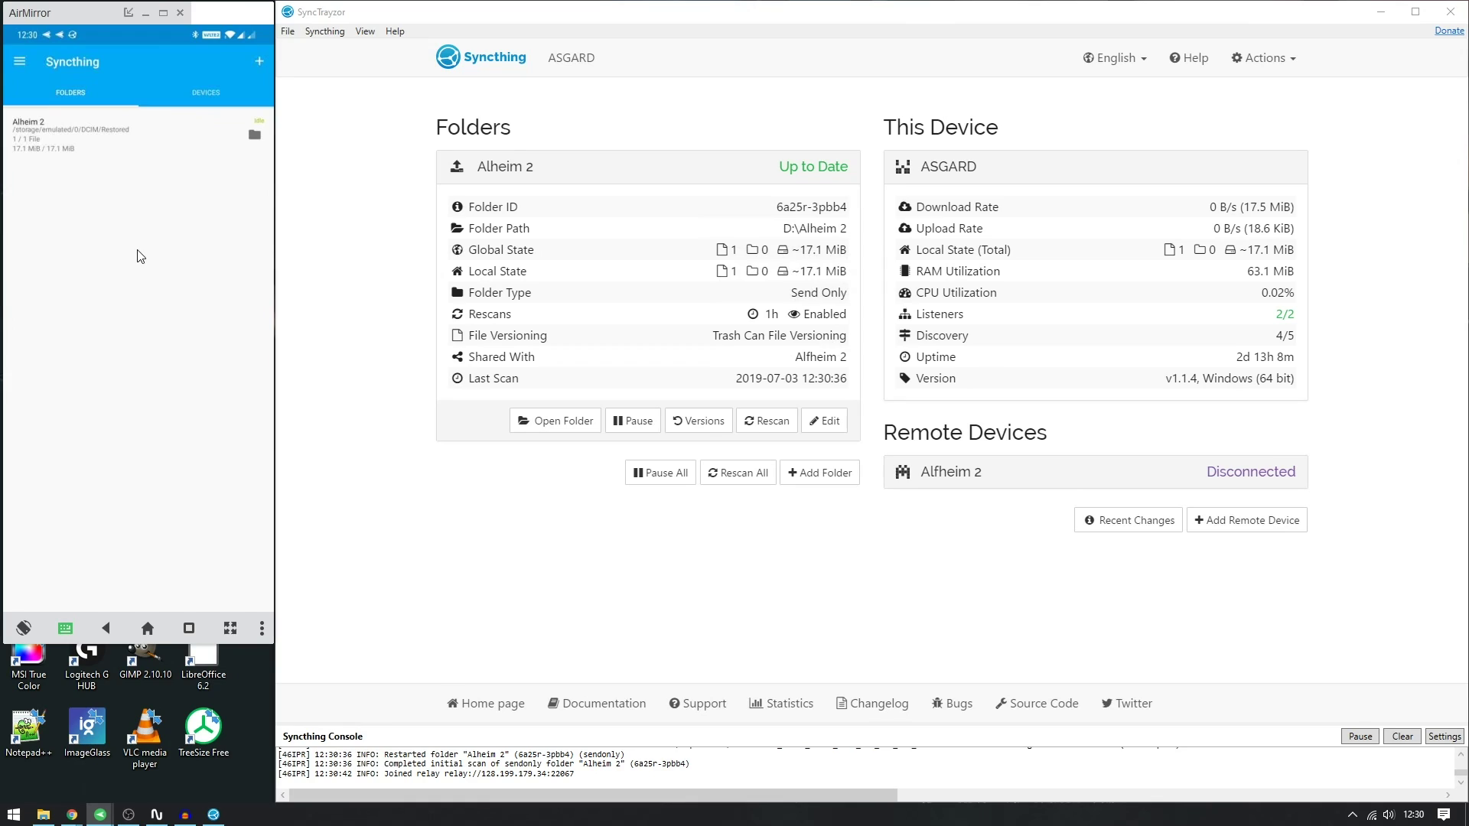
pyautogui.click(196, 99)
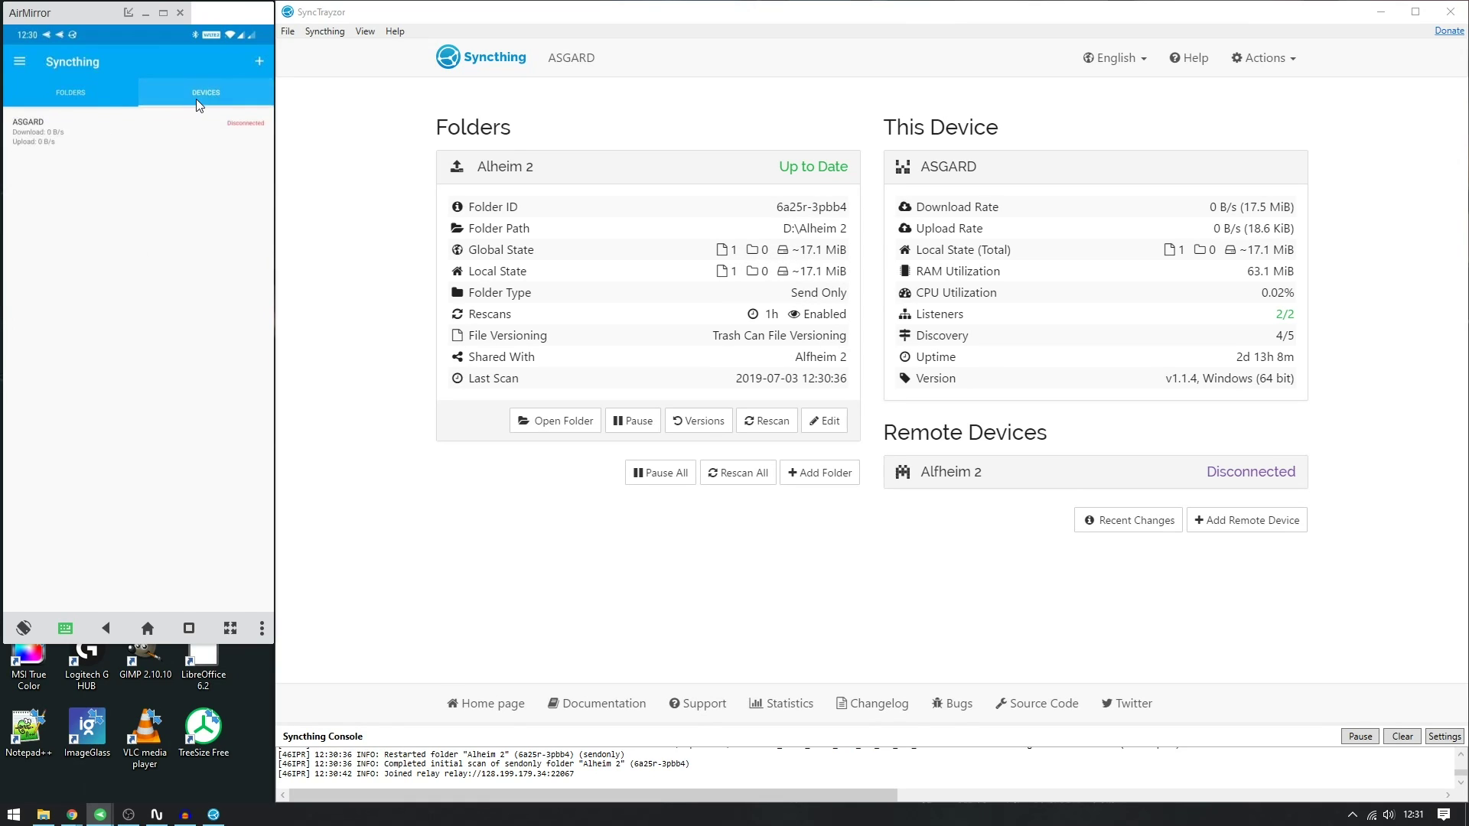
pyautogui.click(60, 90)
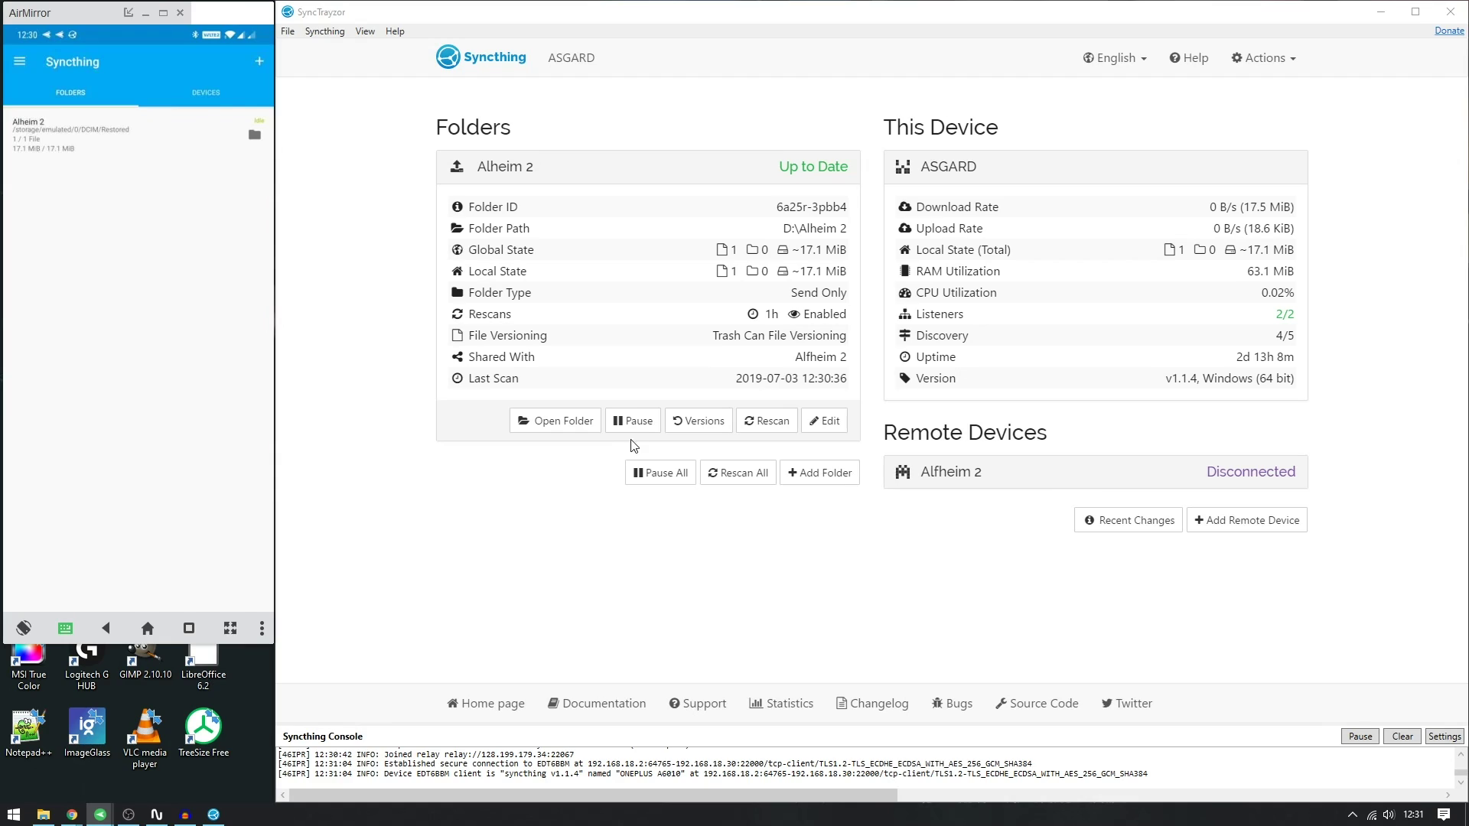
pyautogui.click(454, 507)
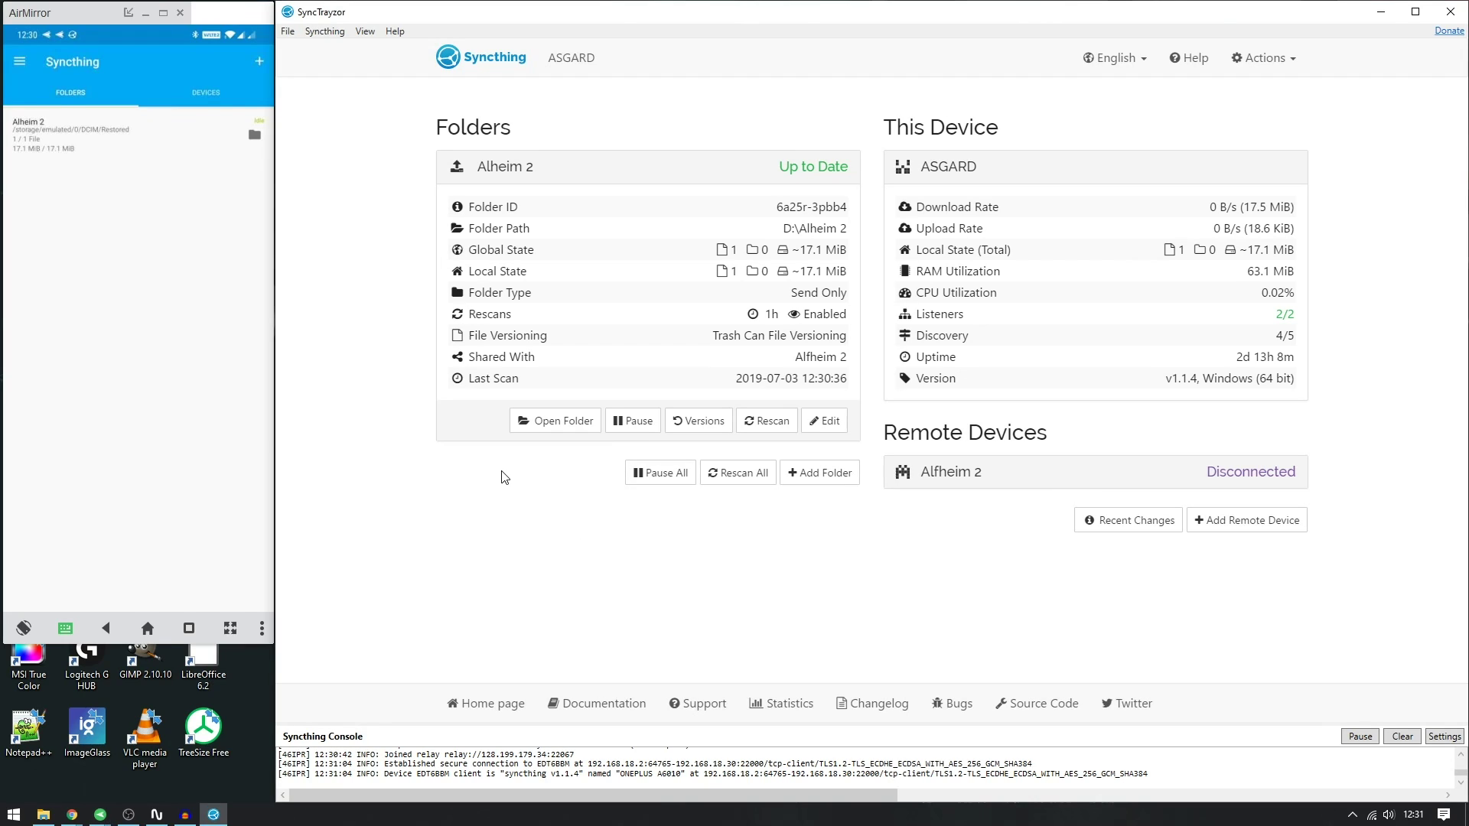
pyautogui.click(1273, 485)
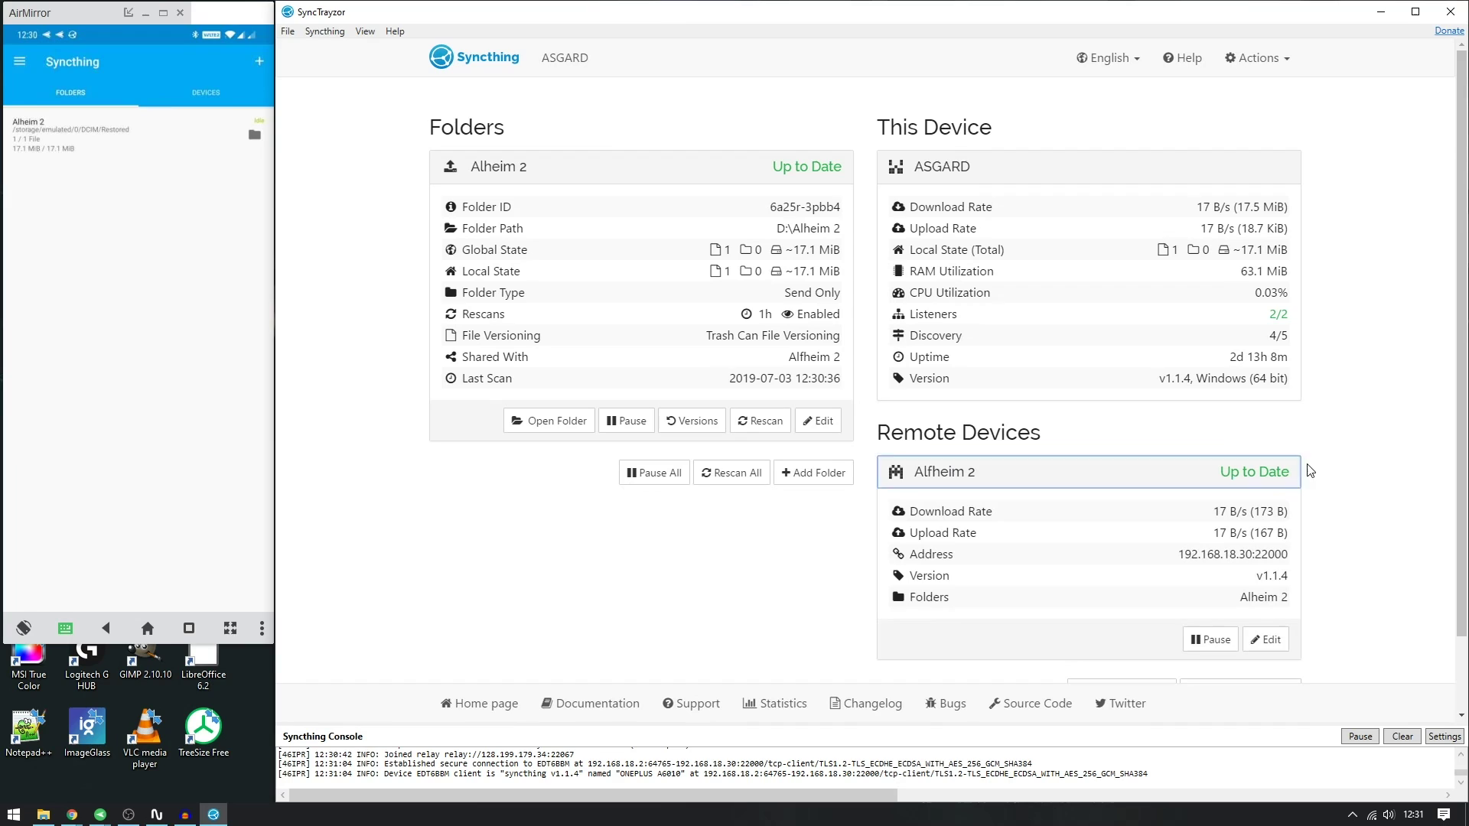
# Step: Open the run conditions in the phone's Syncthing settings and allow location access for running on specified Wi-Fi networks
pyautogui.click(19, 61)
pyautogui.click(77, 567)
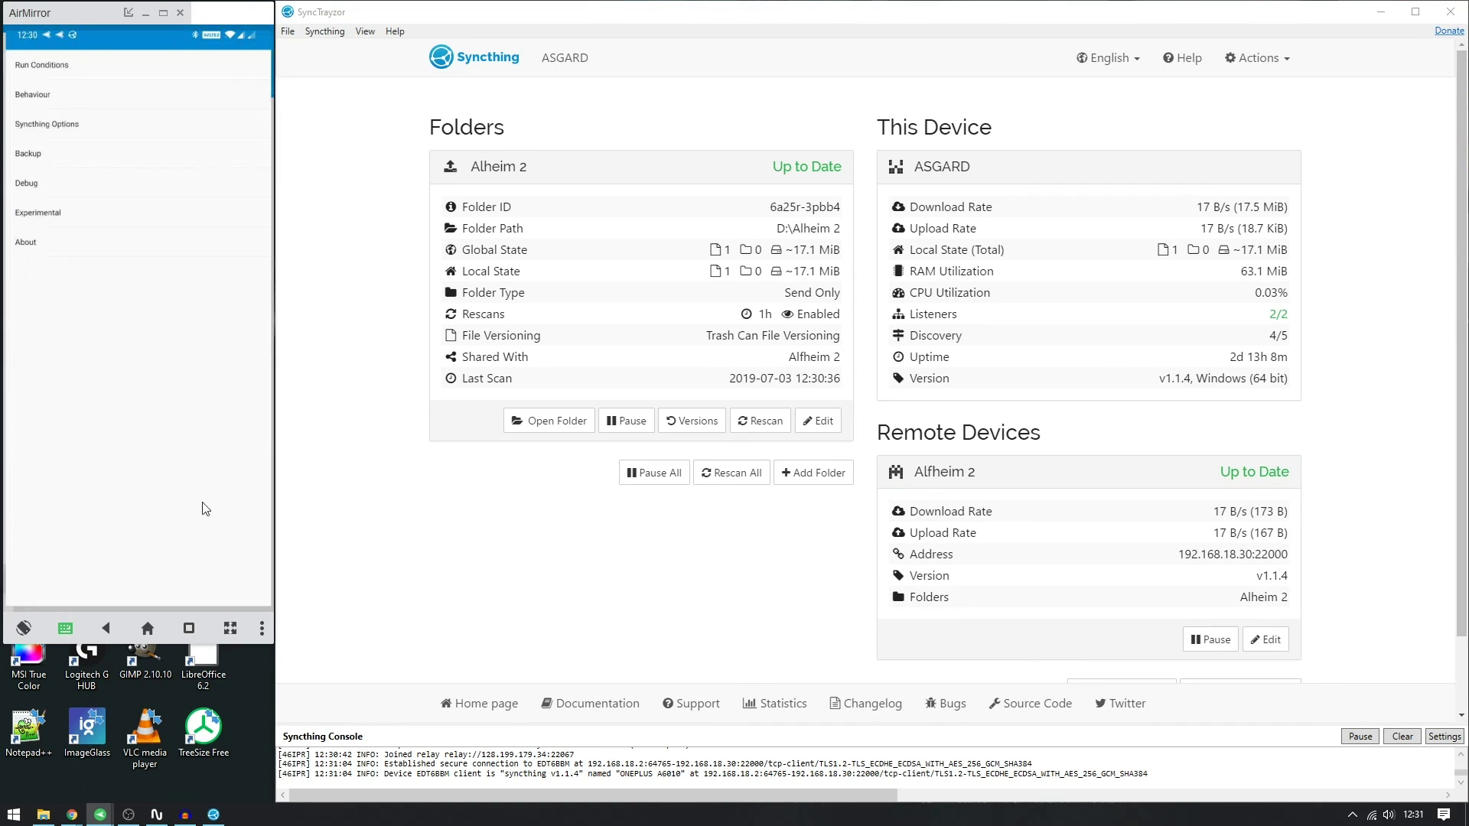
pyautogui.click(54, 64)
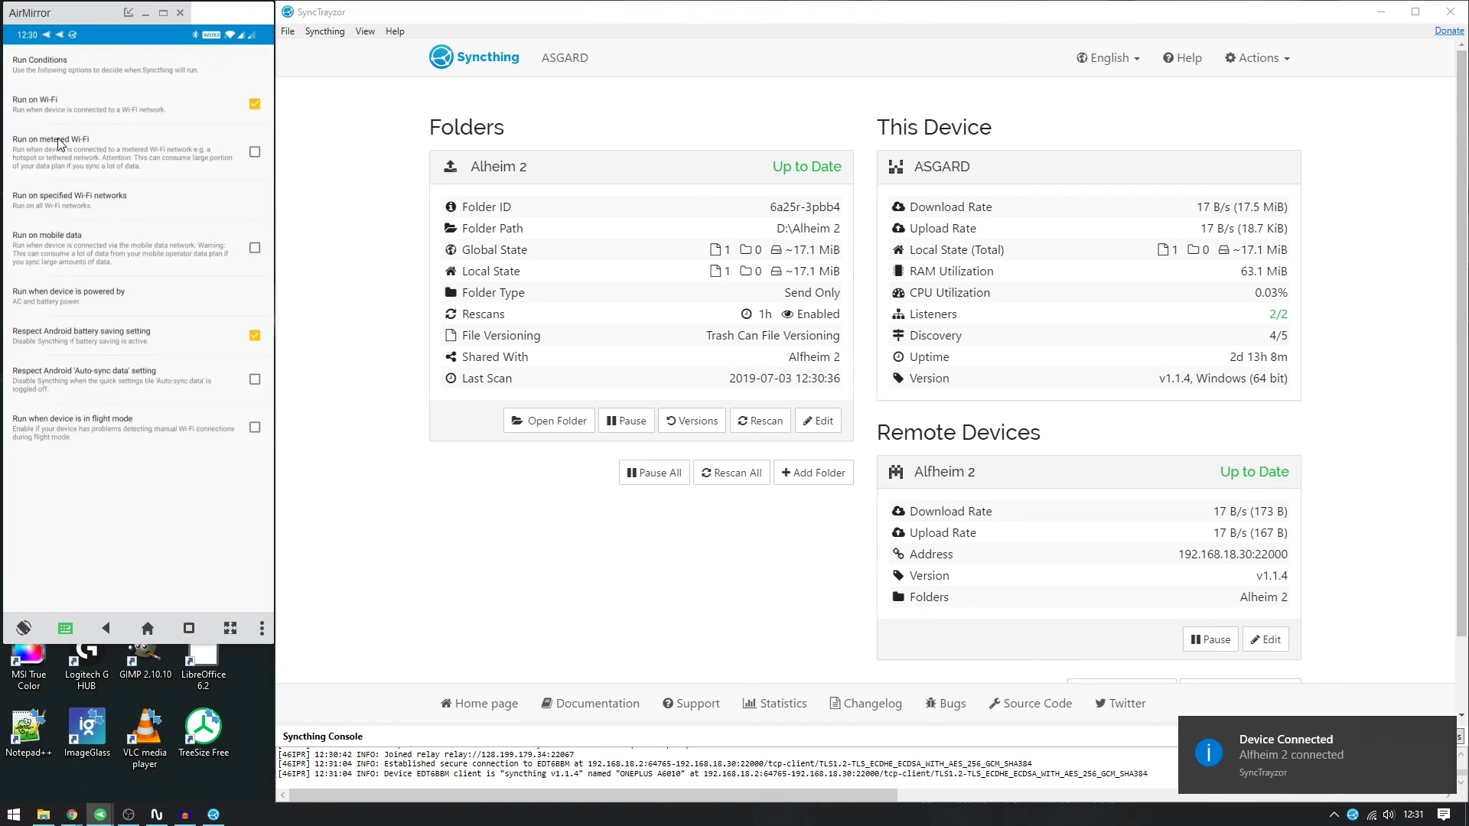
pyautogui.click(99, 205)
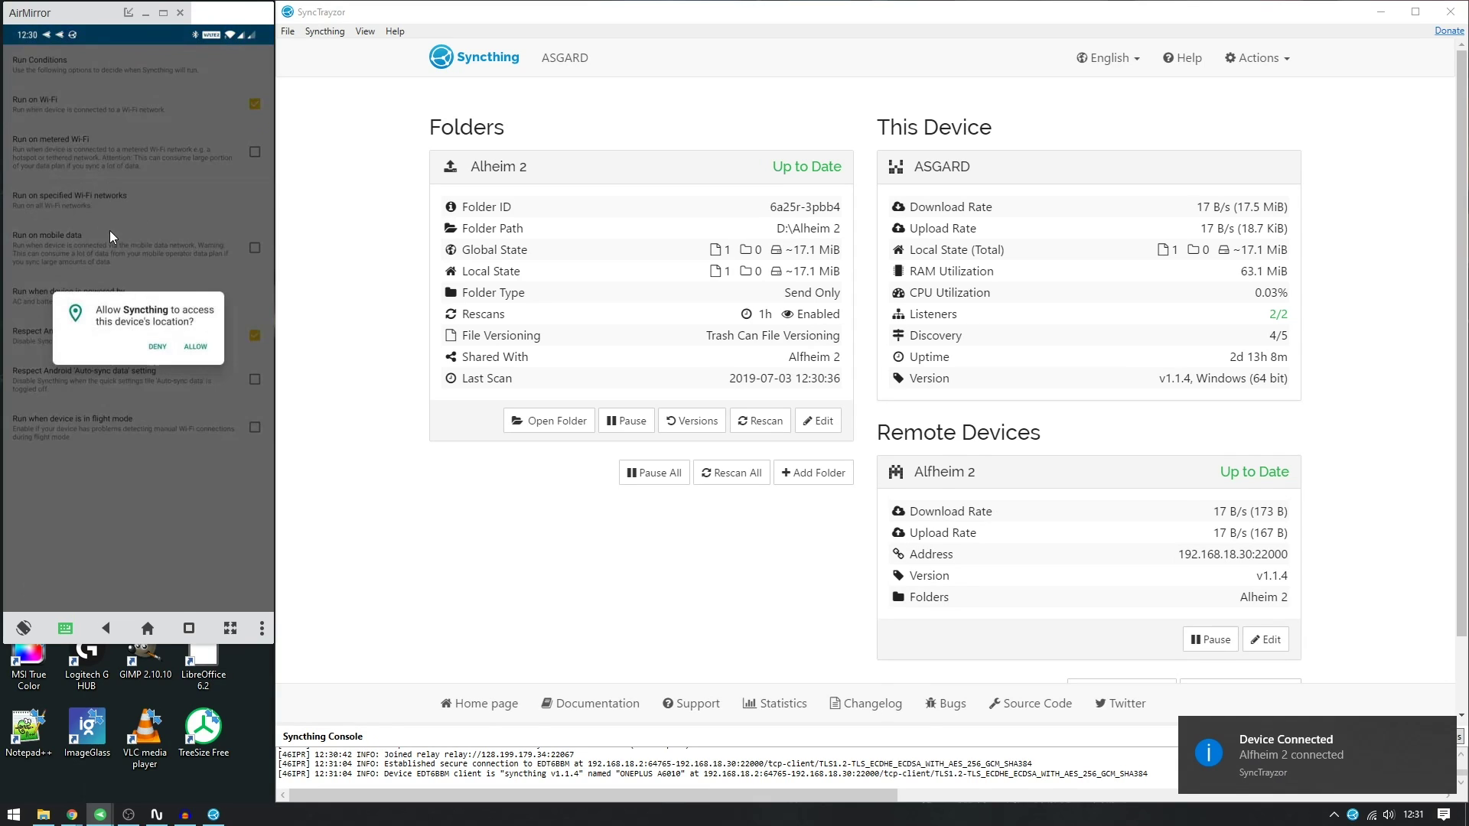
pyautogui.click(197, 354)
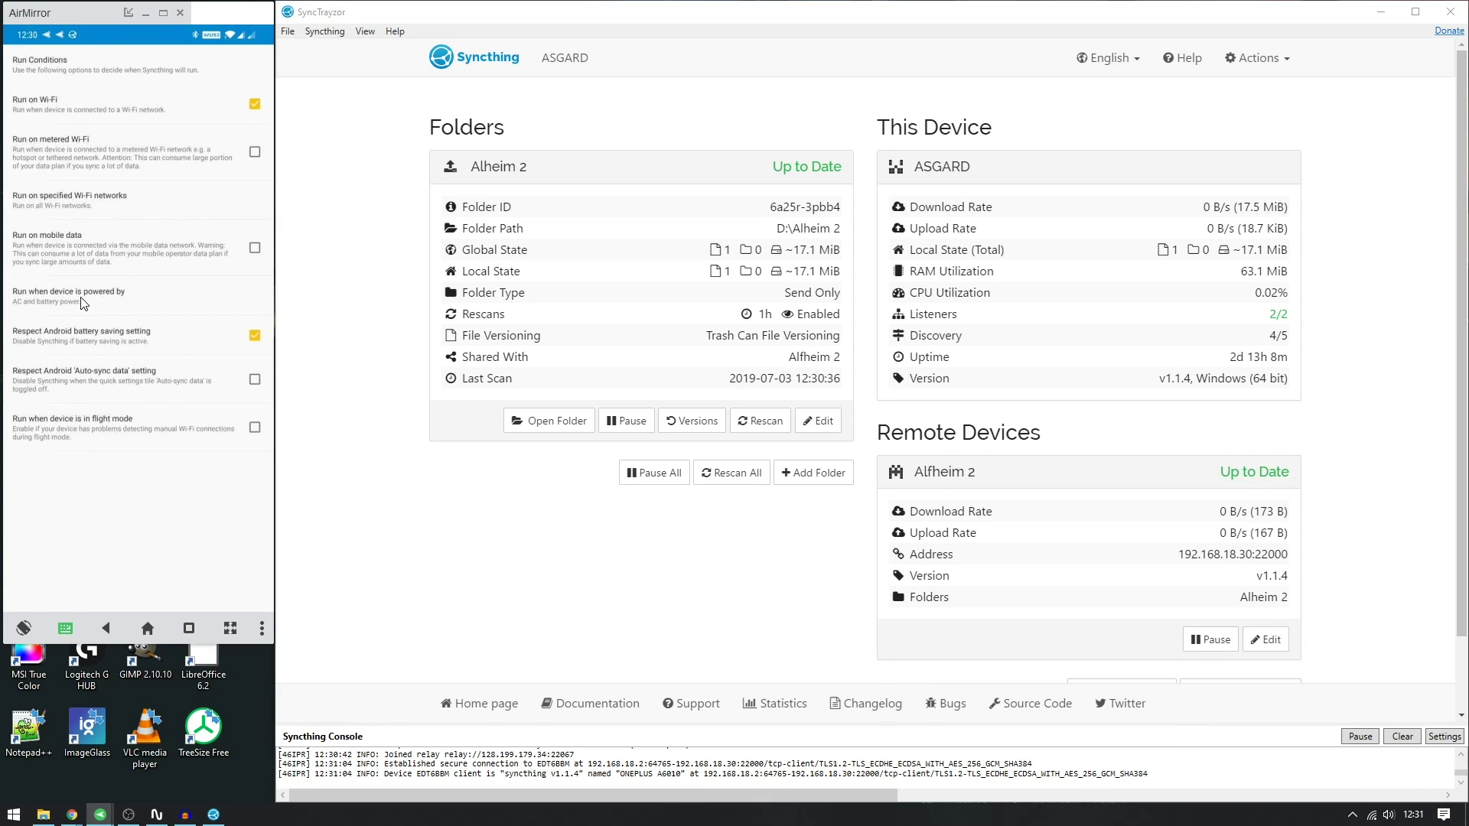
# Step: View the power source options for running Syncthing on the phone, cancel without changing them, and return to the folder list
pyautogui.click(132, 283)
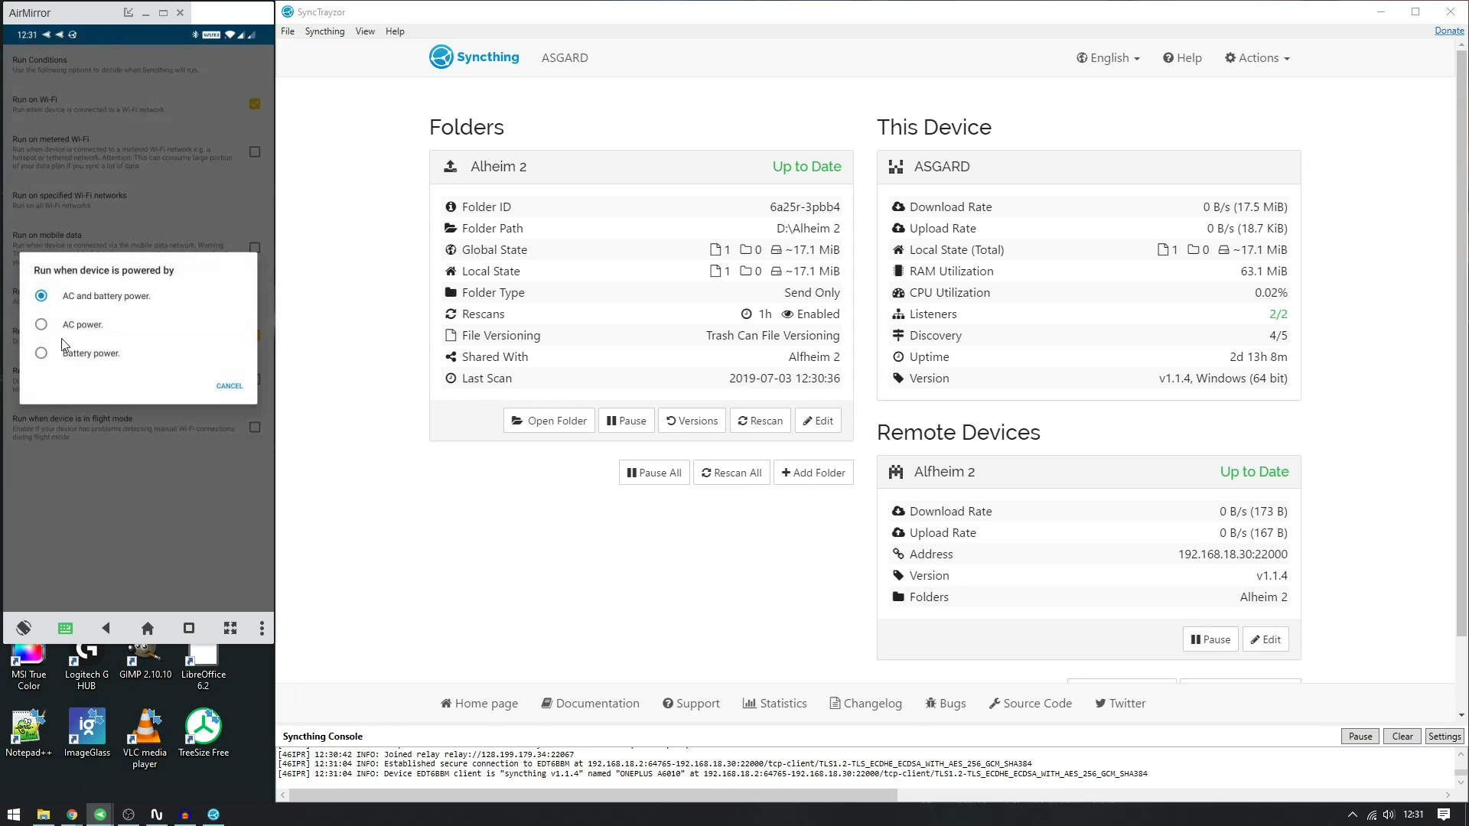
pyautogui.click(228, 385)
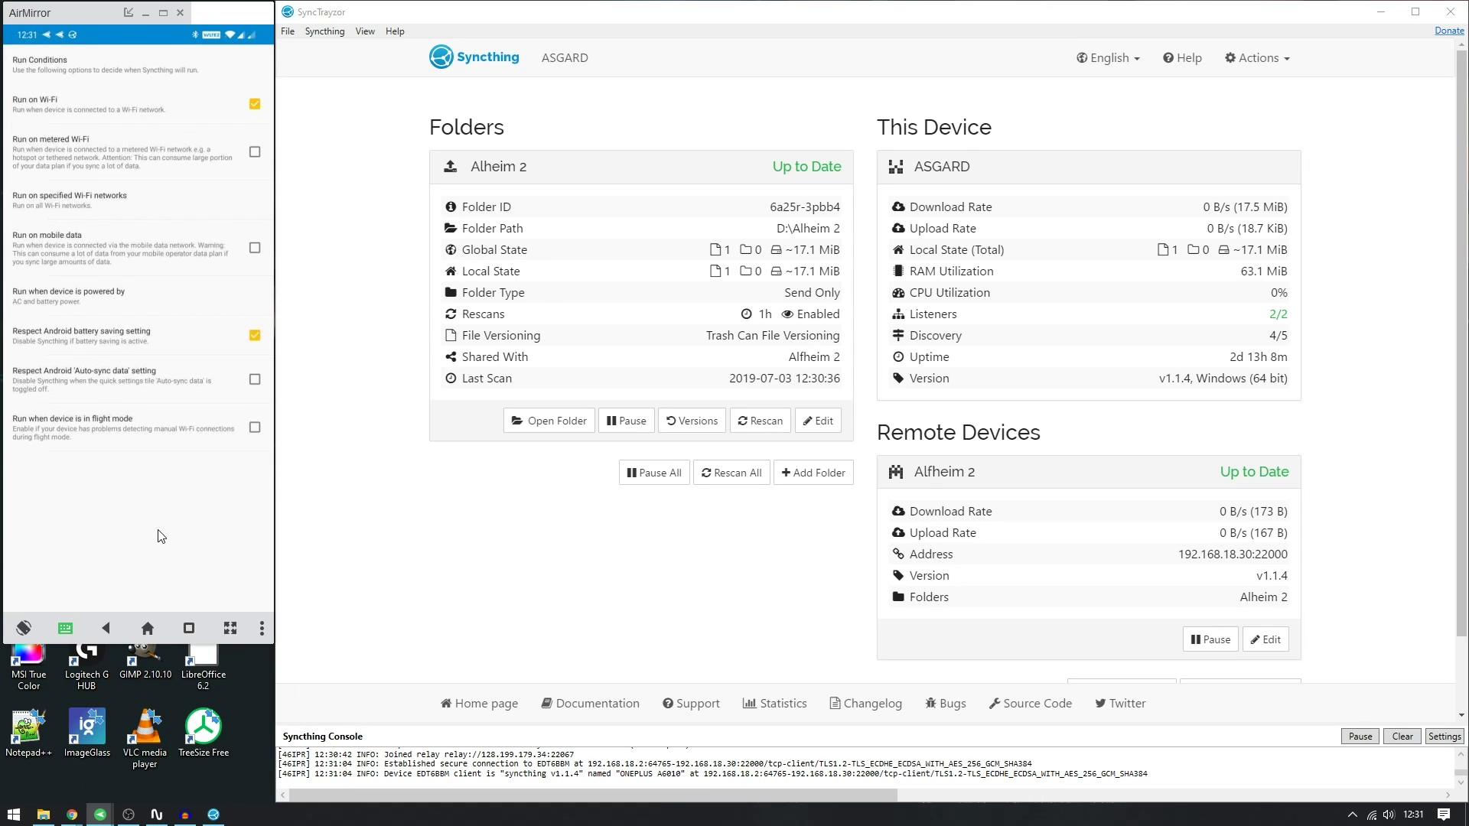
pyautogui.click(148, 628)
pyautogui.click(205, 525)
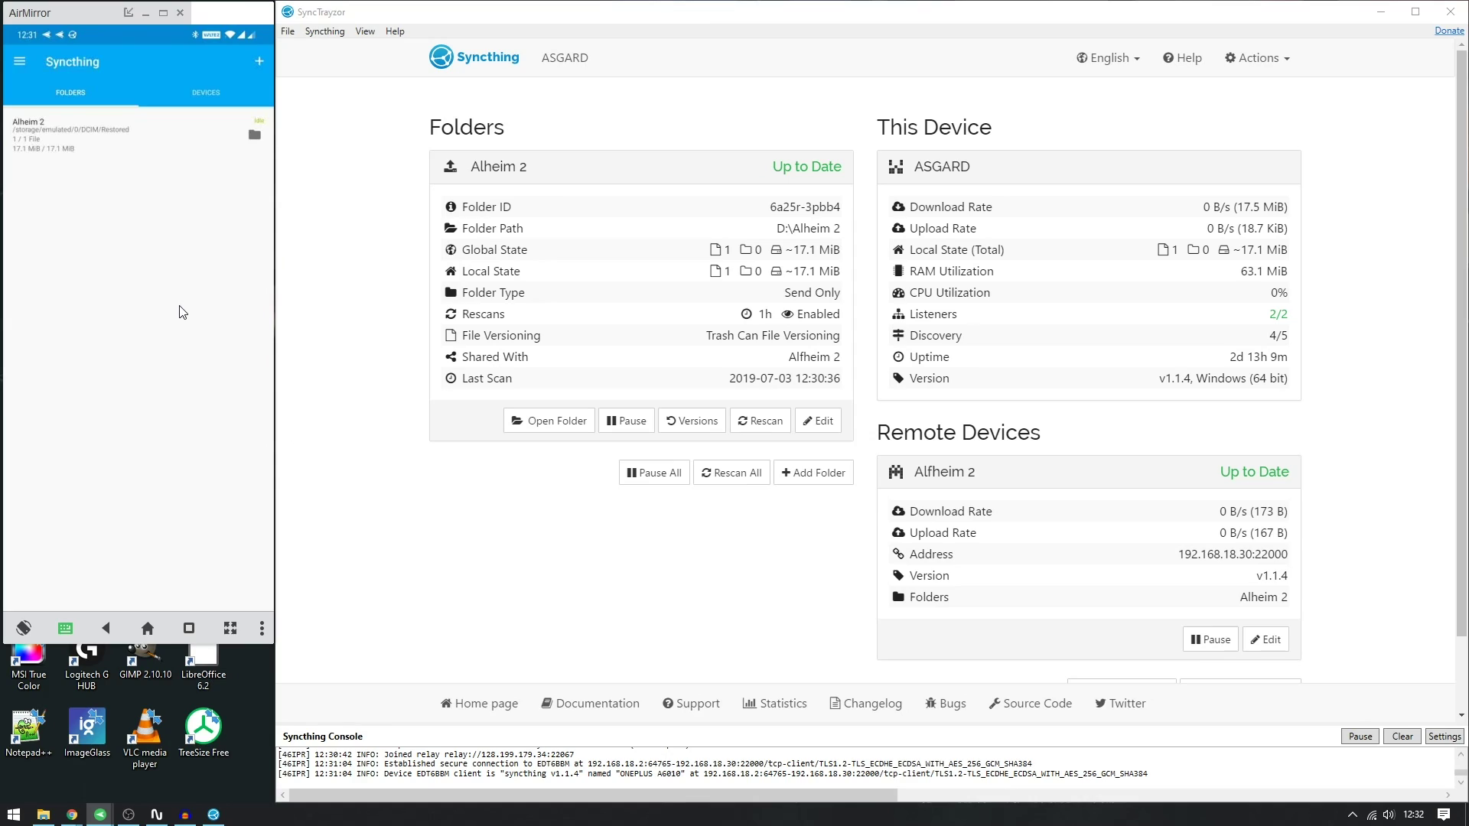
# Step: Review the General, GUI, Connections, Ignored Devices and Ignored Folders settings of Syncthing on the computer, and close them without saving
pyautogui.click(590, 525)
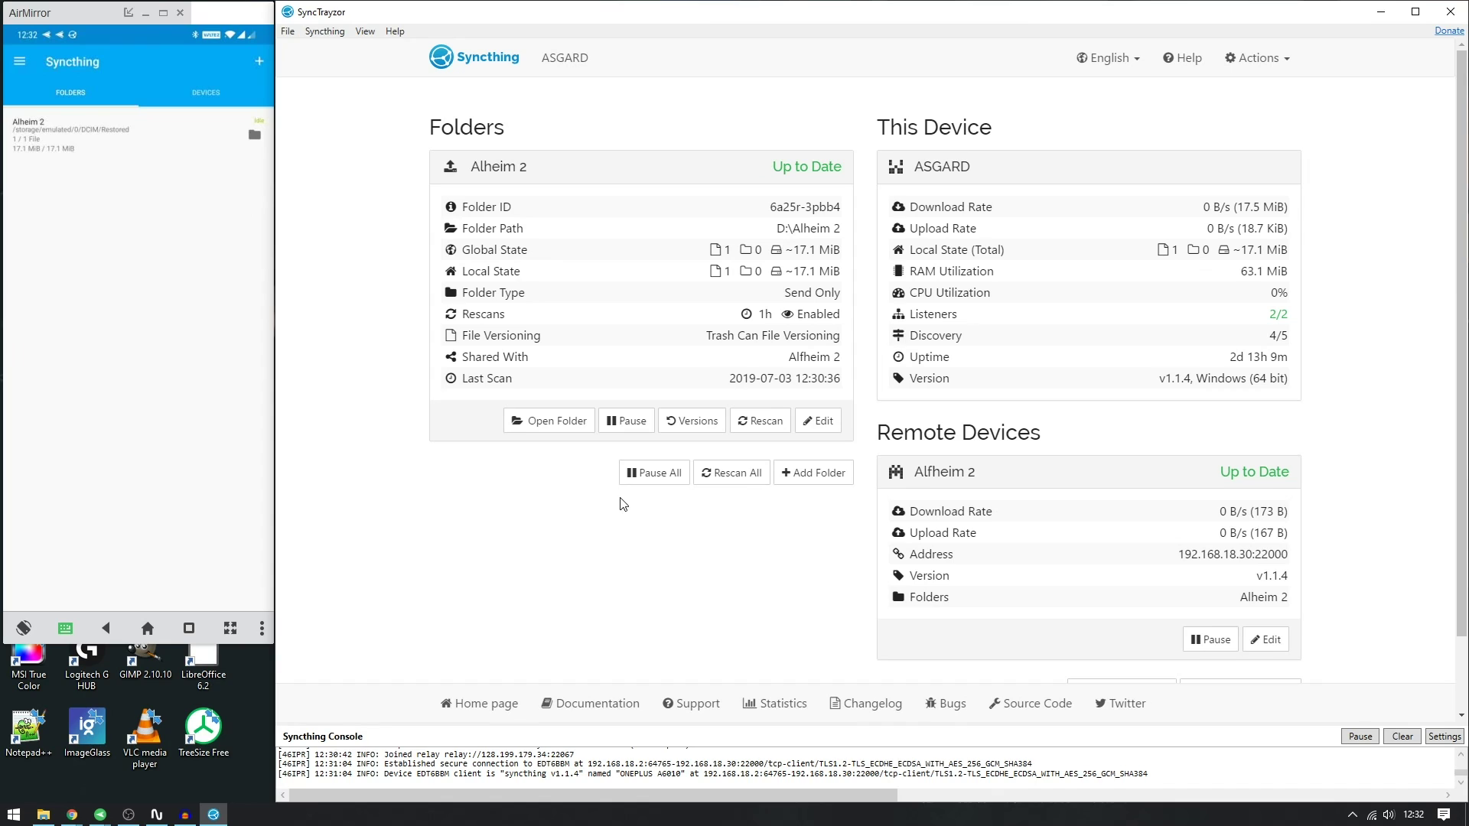
pyautogui.click(1266, 64)
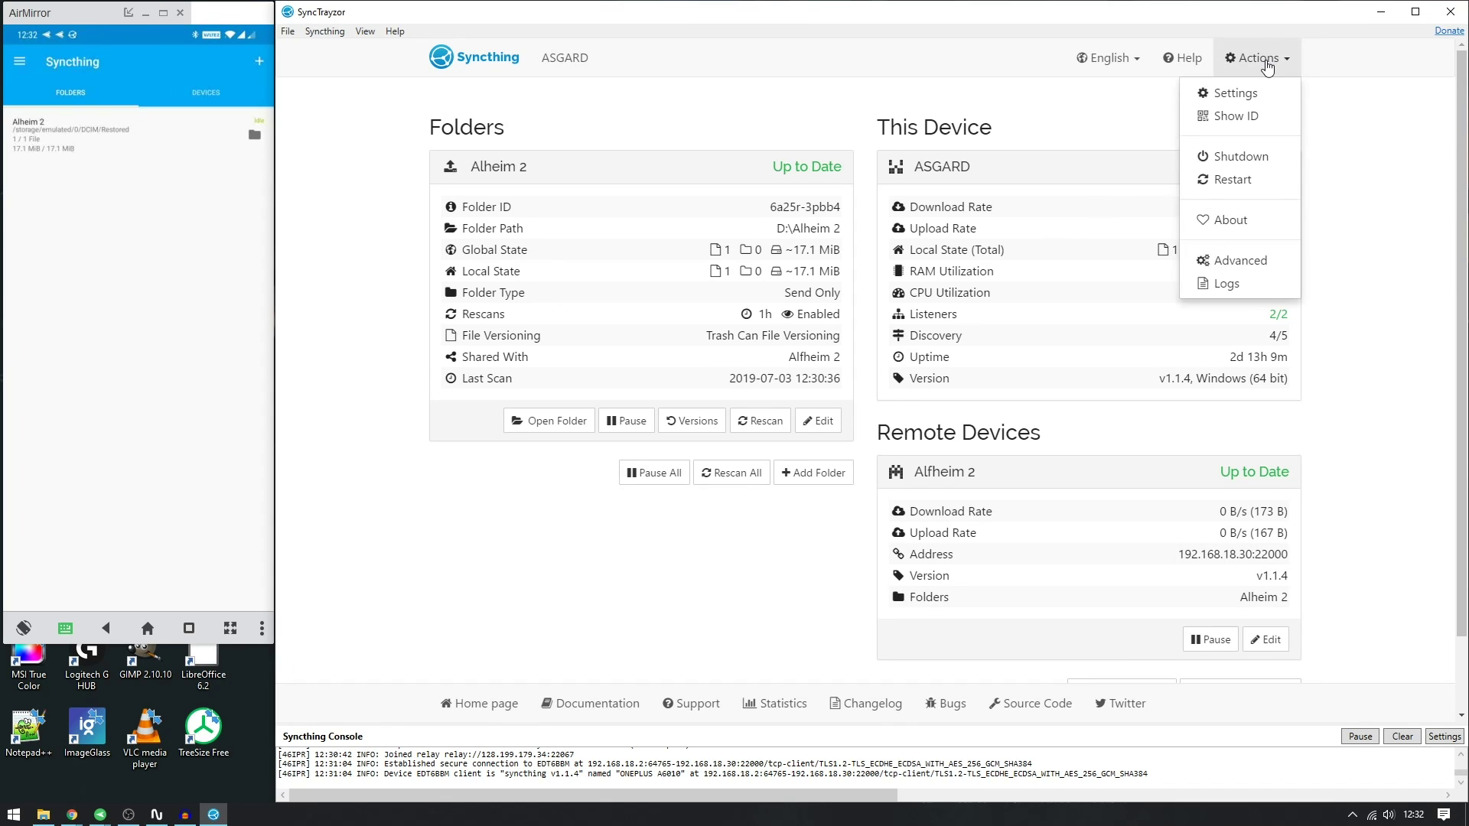
pyautogui.click(1229, 95)
pyautogui.click(663, 154)
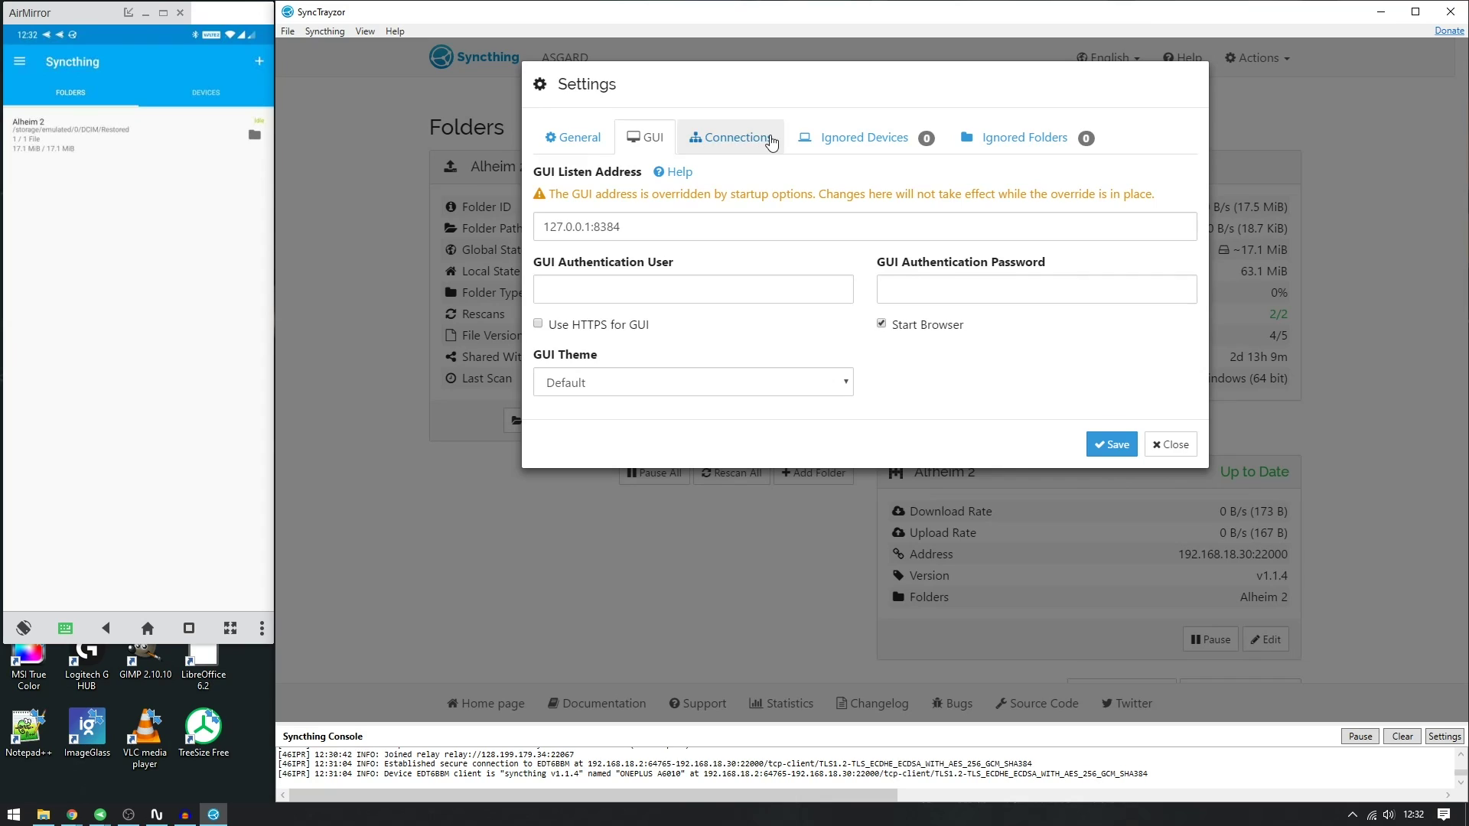
pyautogui.click(766, 147)
pyautogui.click(819, 142)
pyautogui.click(991, 151)
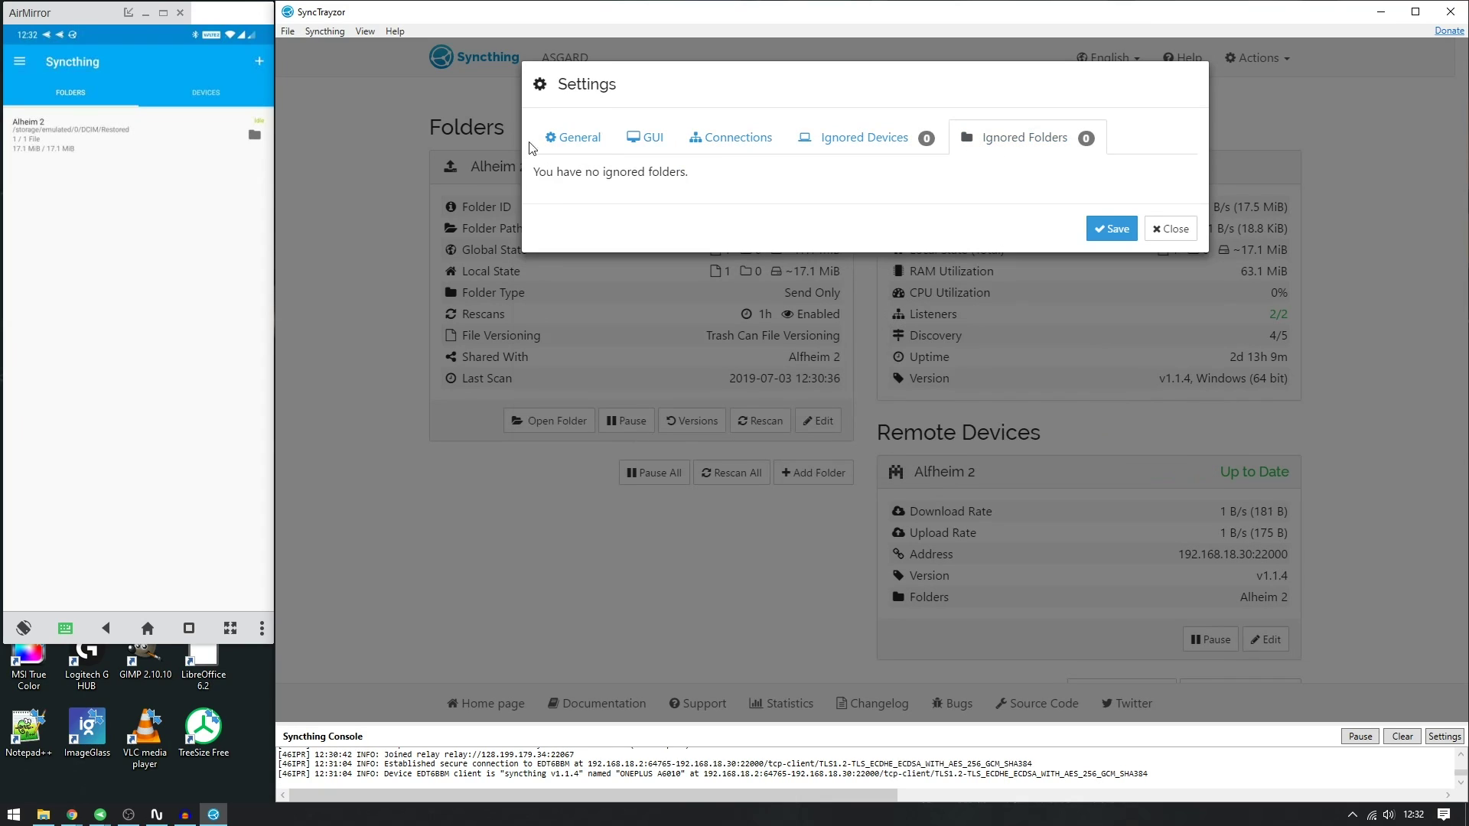
pyautogui.click(582, 147)
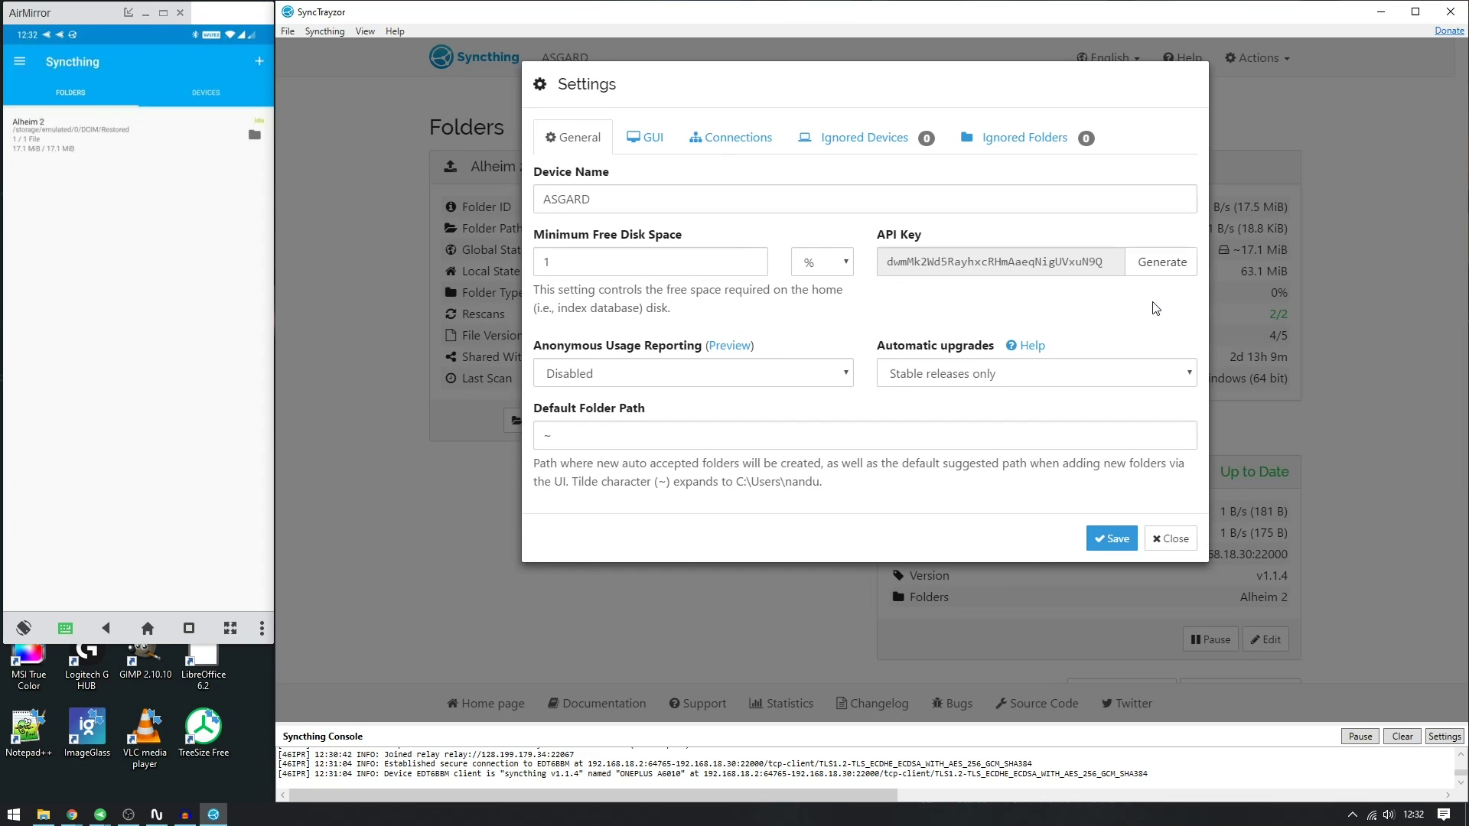
pyautogui.click(1162, 538)
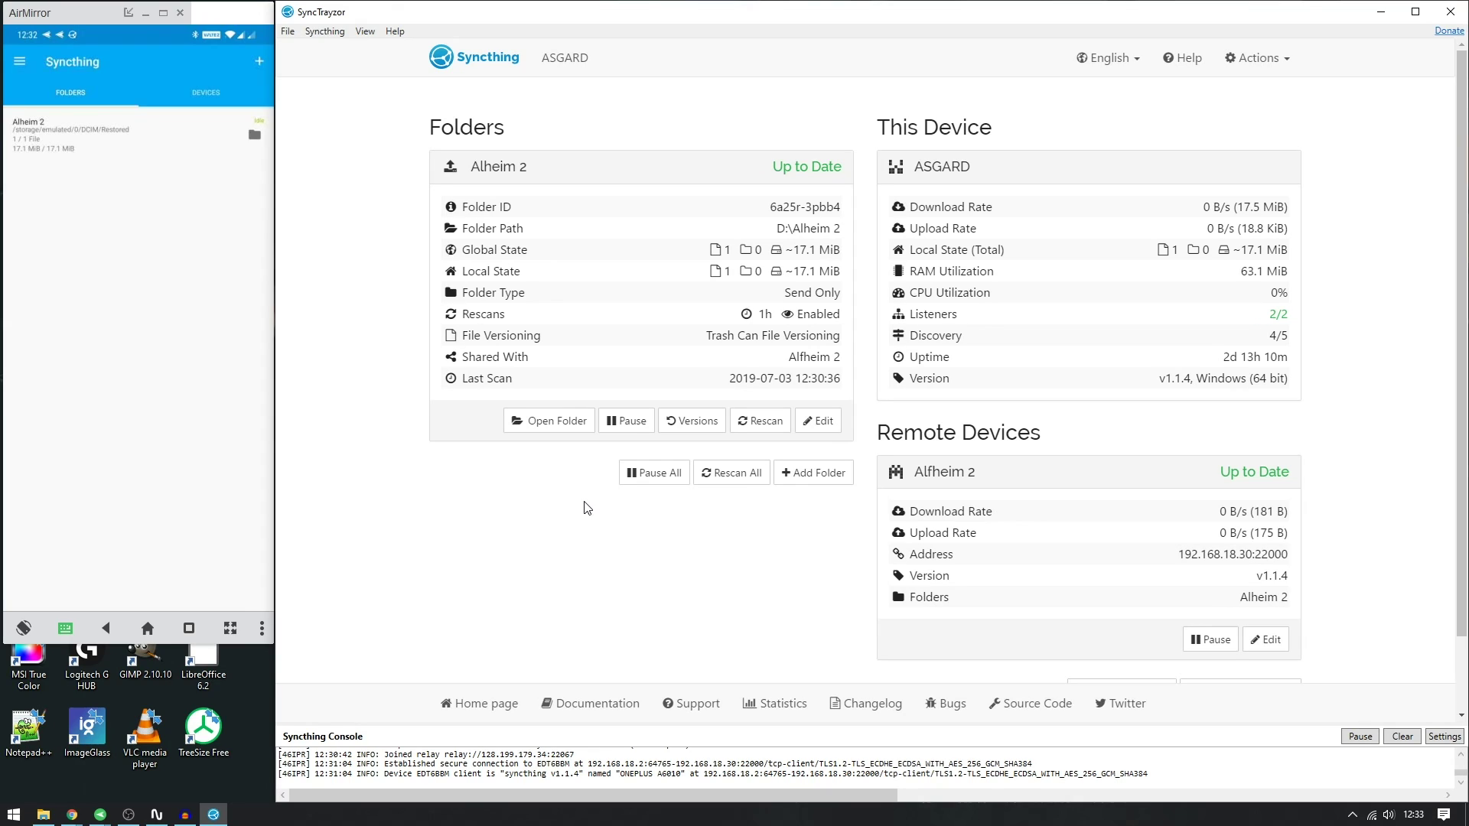
pyautogui.click(212, 318)
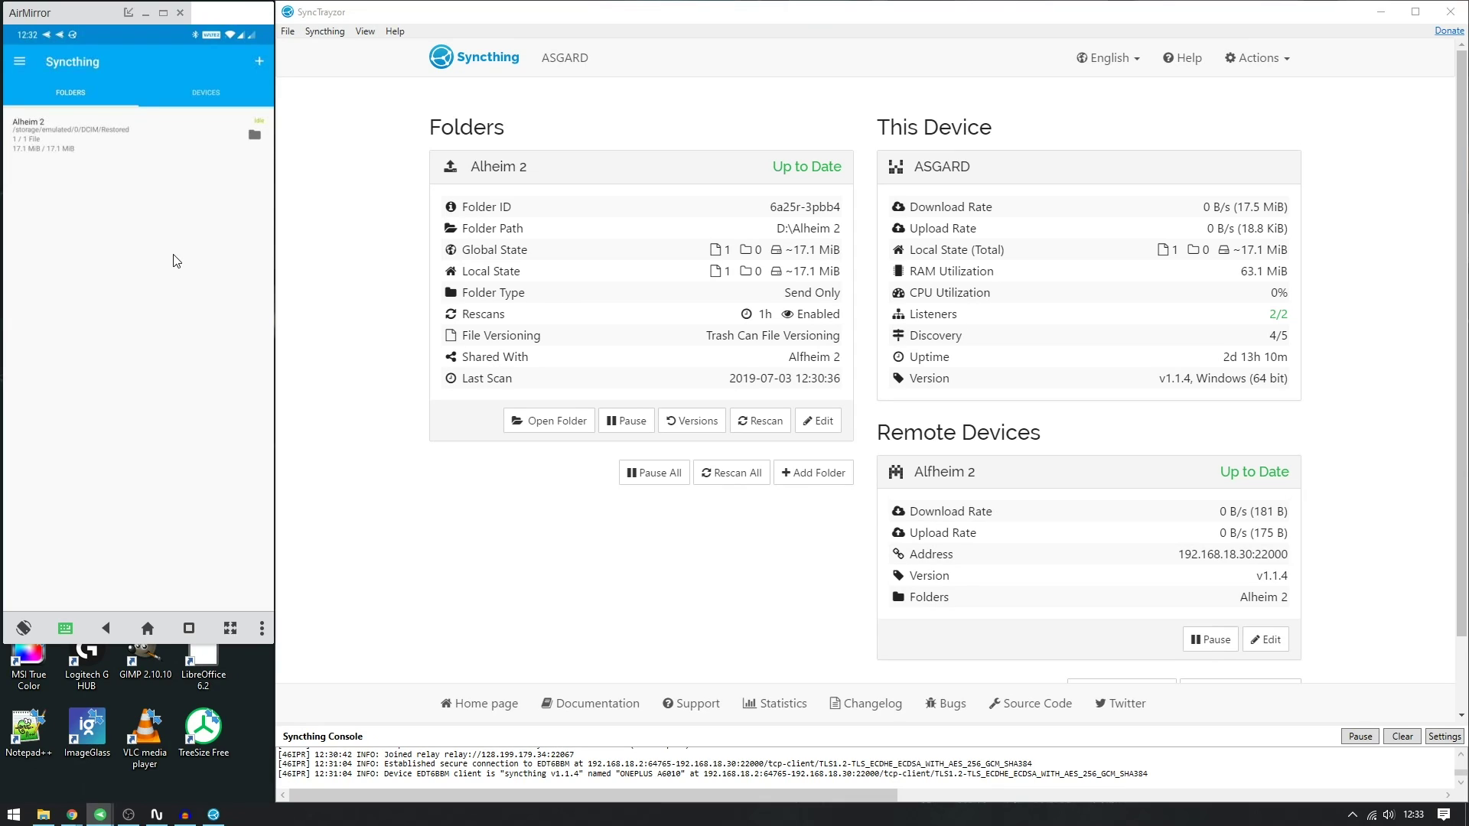
pyautogui.click(519, 490)
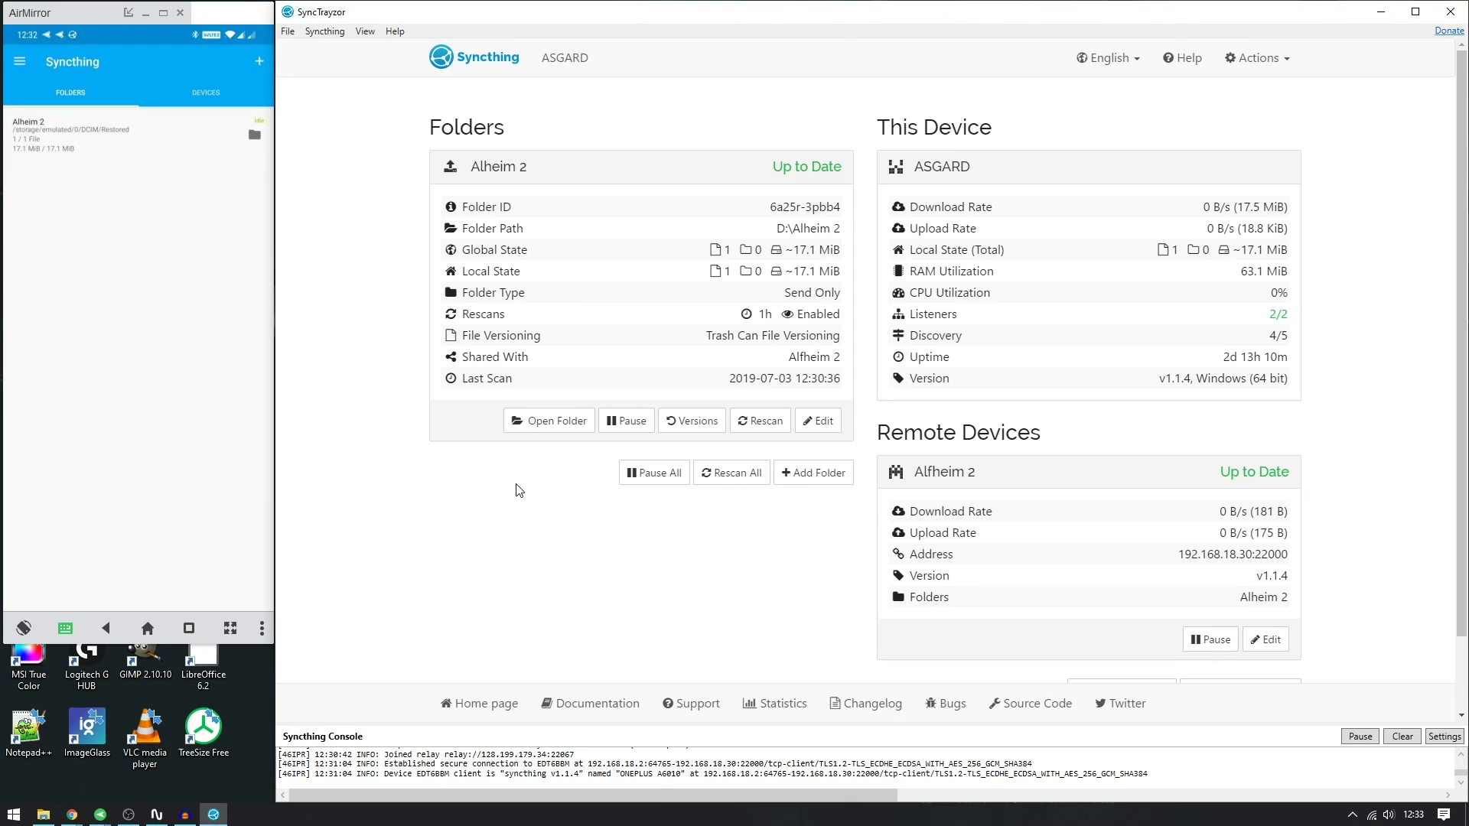